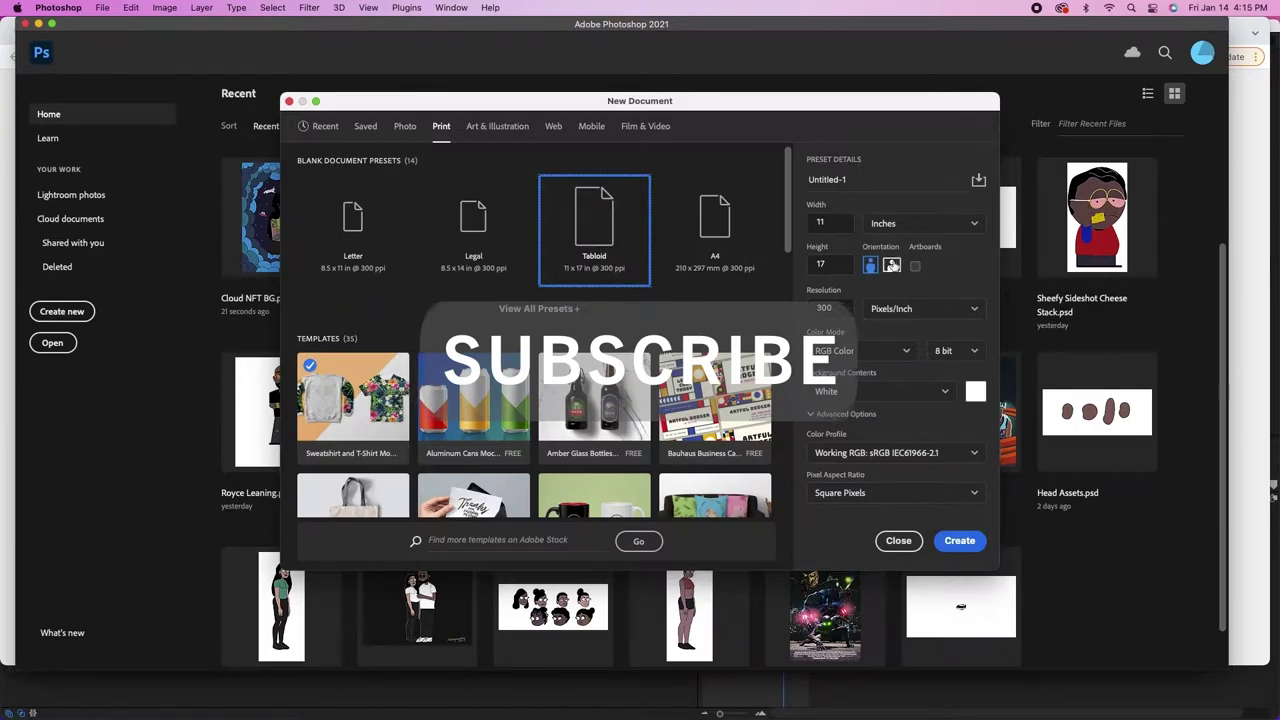
Step: Create a landscape 17 x 11 inch Tabloid document at 300 pixels/inch and fill its background with blue #466381
left_click(891, 266)
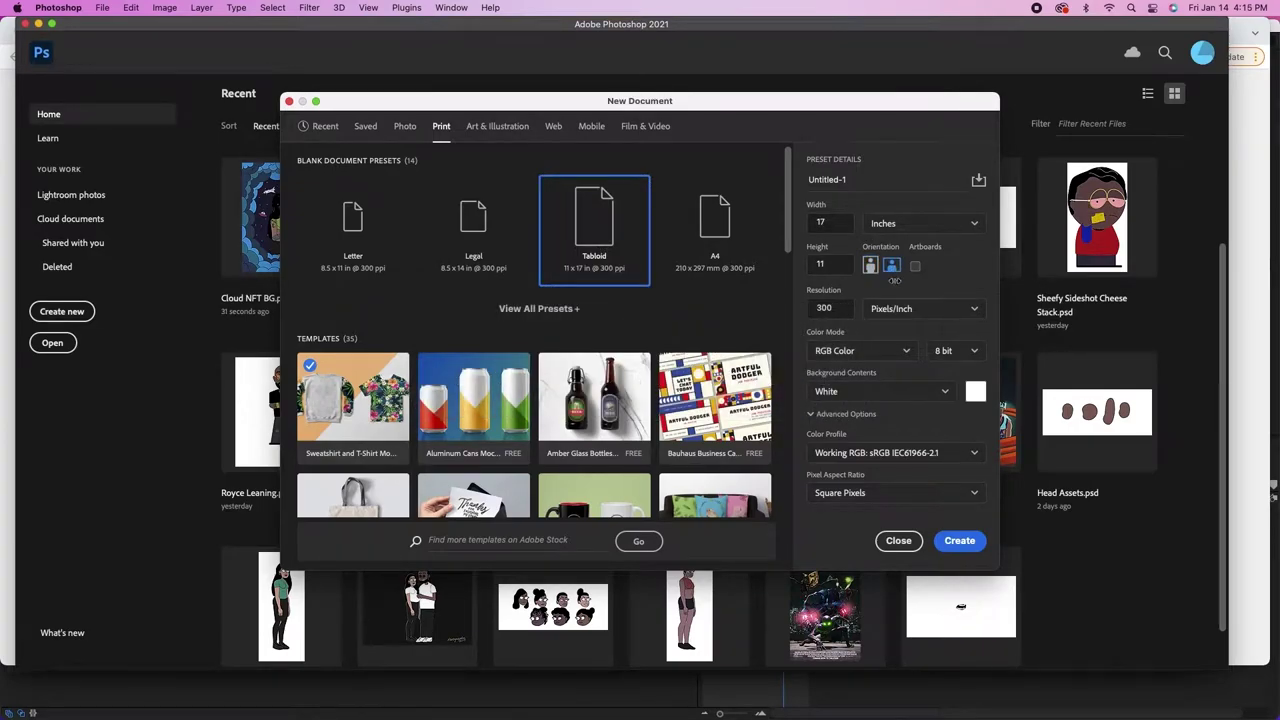
left_click(959, 541)
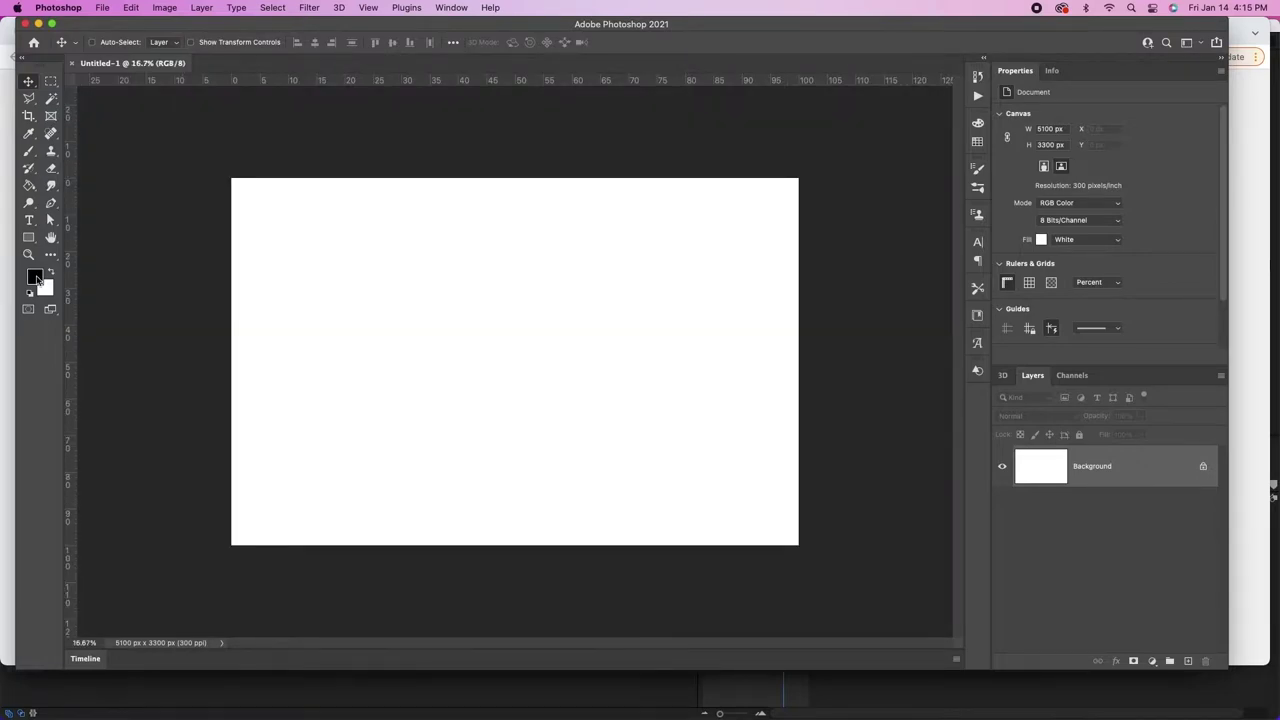
left_click(35, 278)
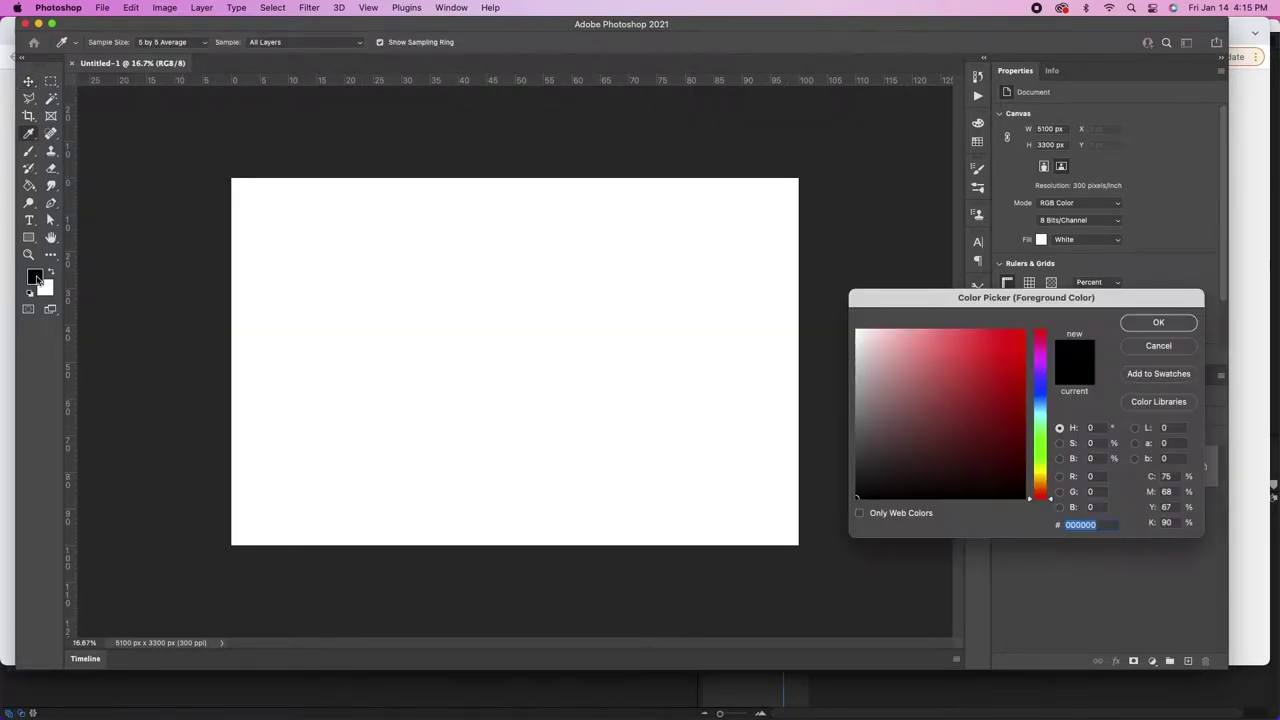
left_click(1043, 400)
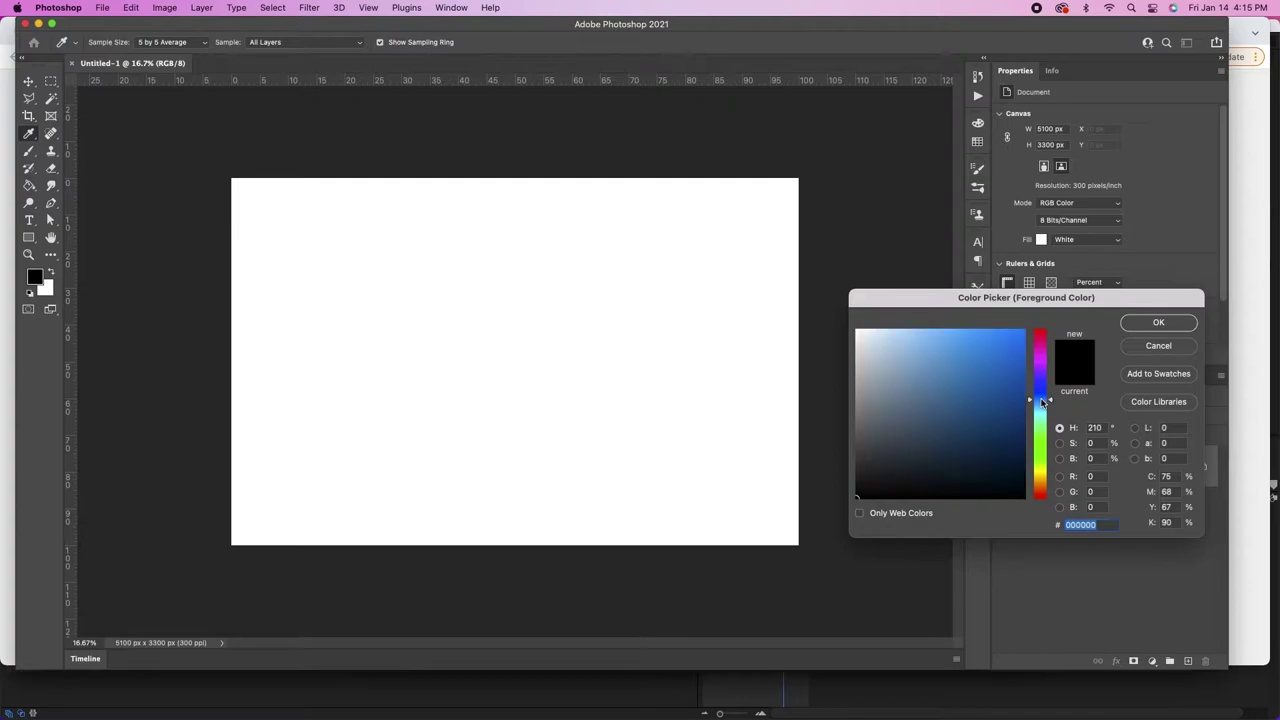
left_click_drag(982, 406, 933, 413)
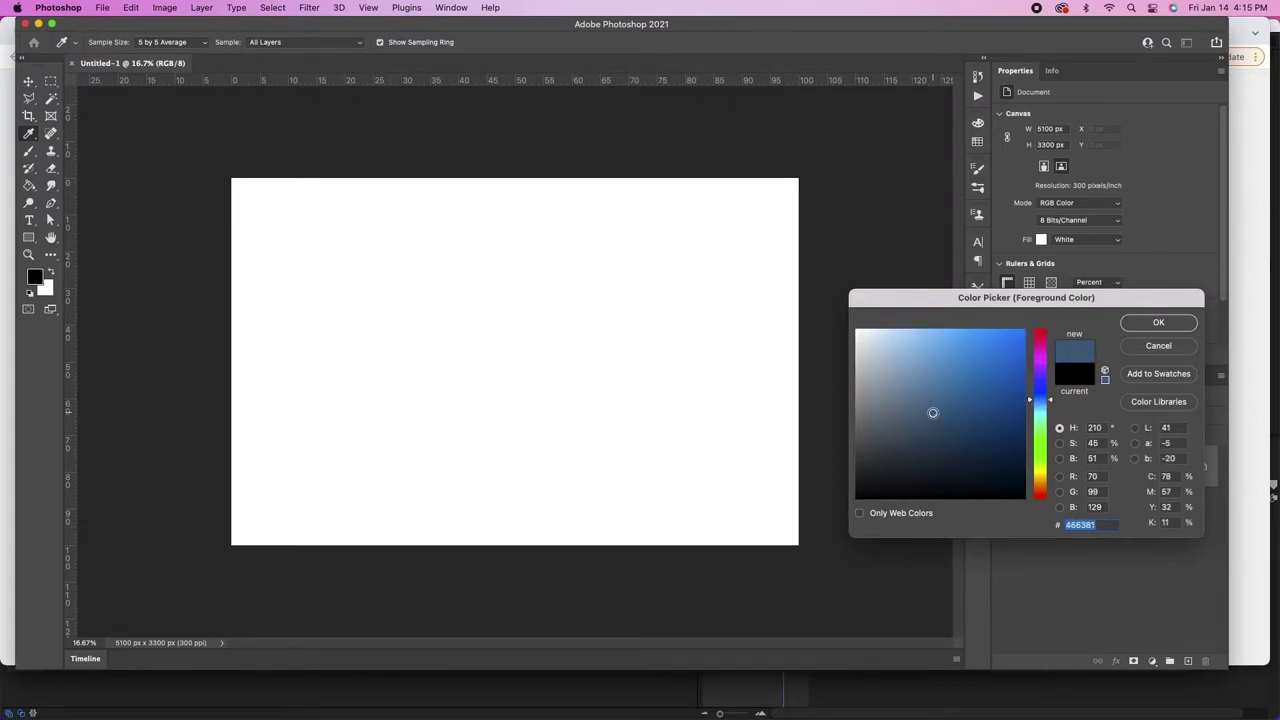
left_click(1155, 321)
key("x")
key("super+BackSpace")
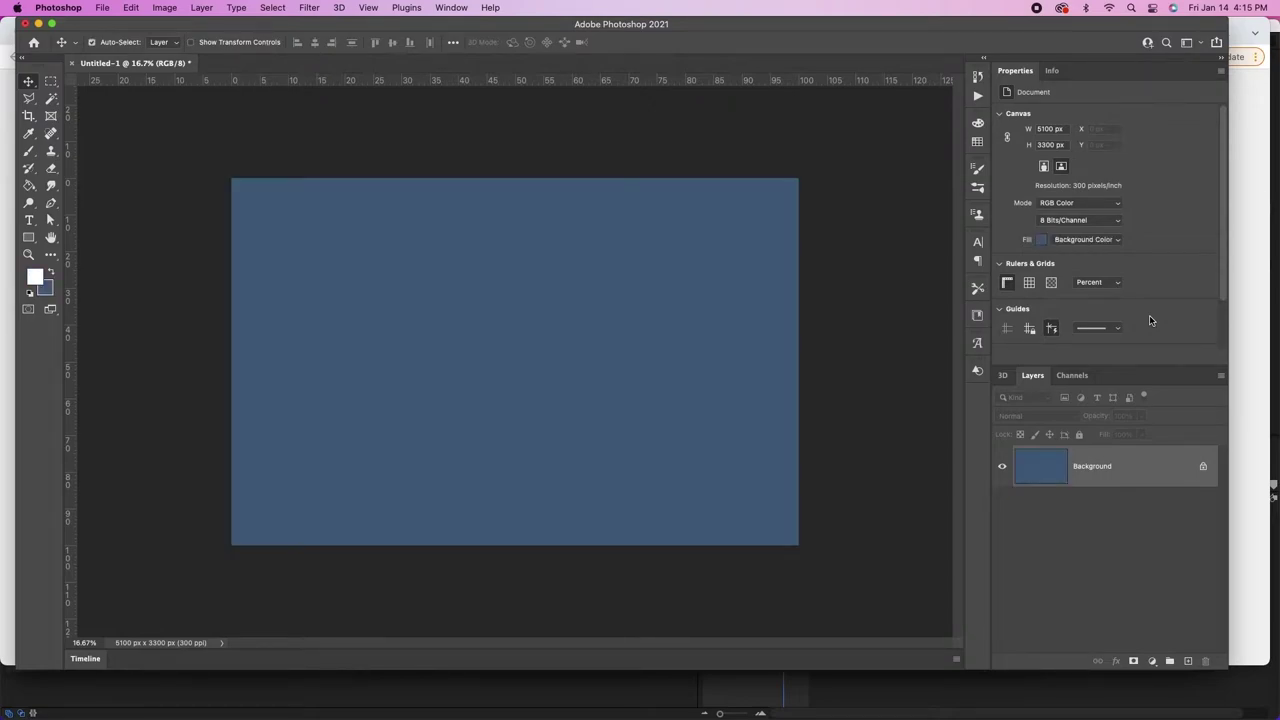
Step: Set the ruler units to percent and add vertical guides at 25%, 50% and 75% of the canvas width
right_click(96, 80)
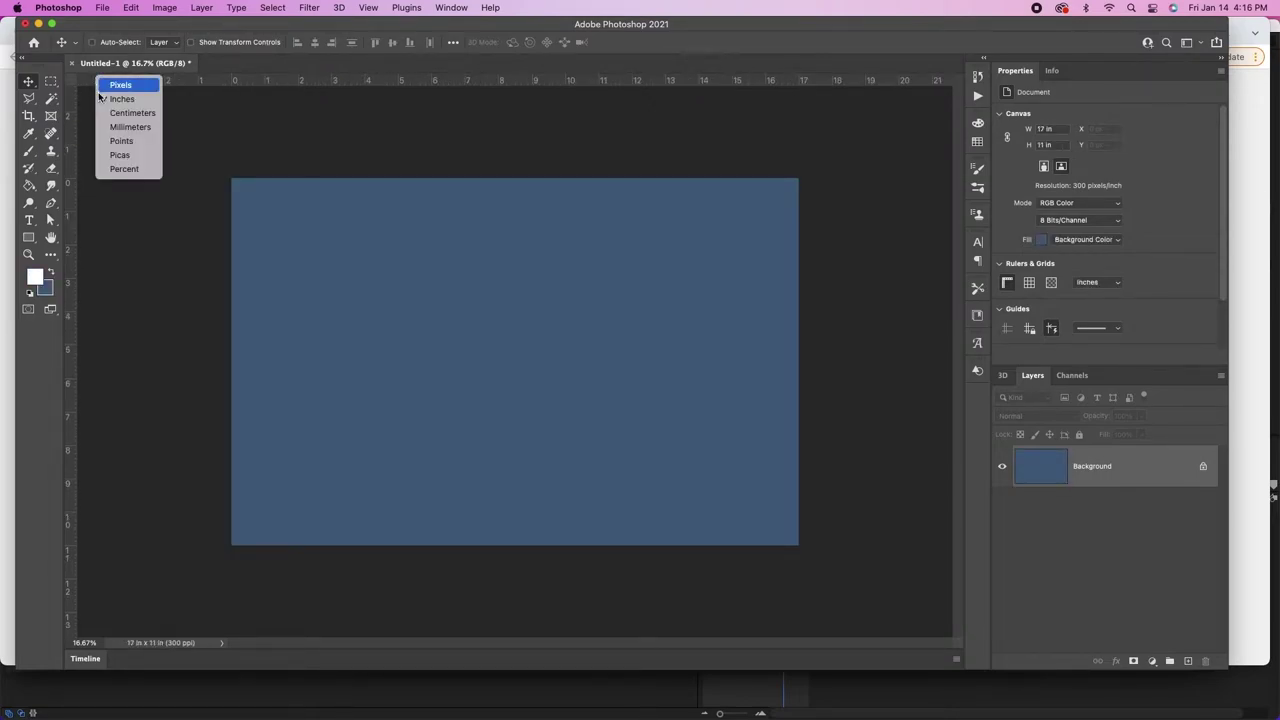
left_click(123, 169)
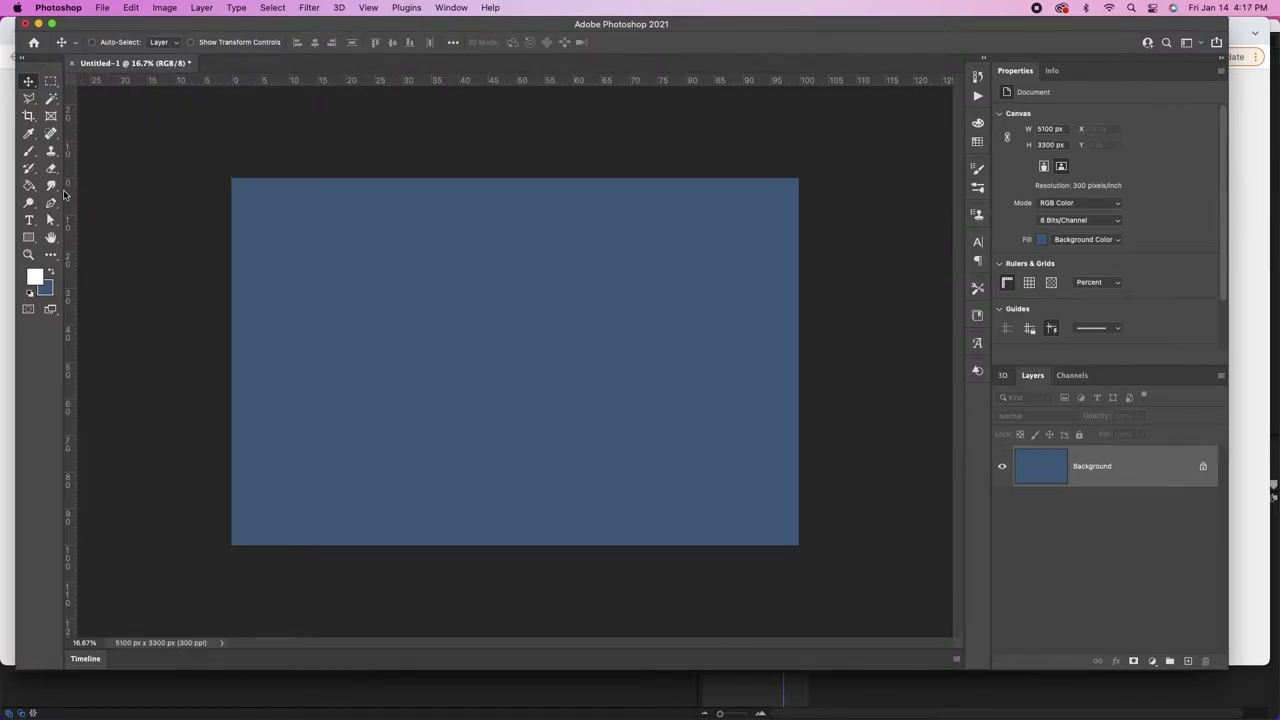
left_click_drag(72, 199, 375, 141)
left_click_drag(70, 256, 519, 187)
scroll(519, 187, "up", 2)
left_click_drag(74, 292, 683, 115)
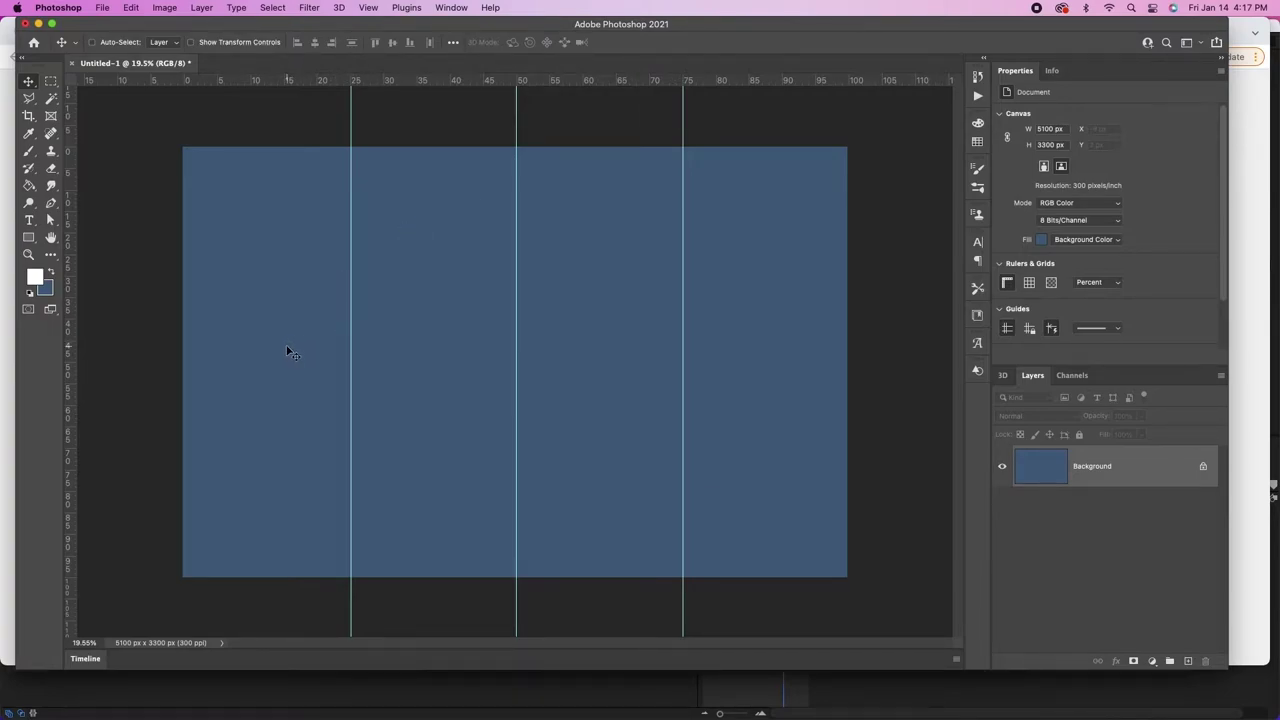
key("super+Tab")
left_click(672, 284)
key("space")
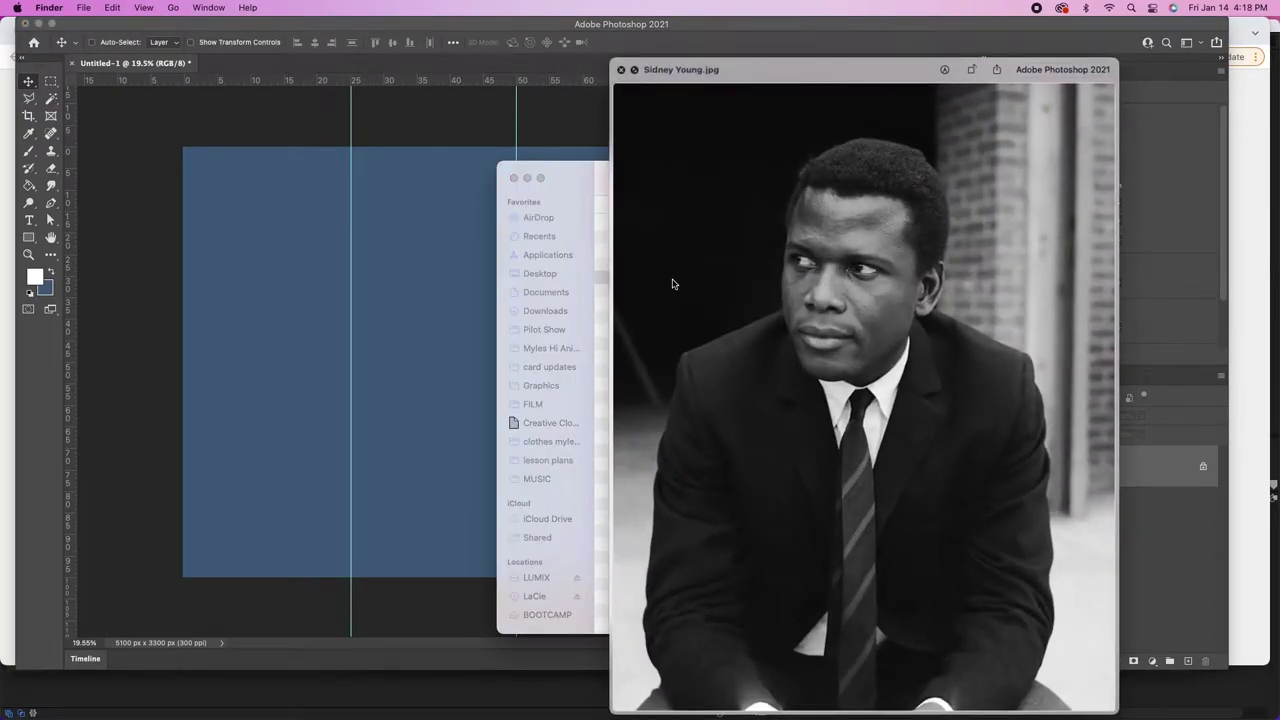
key("Down")
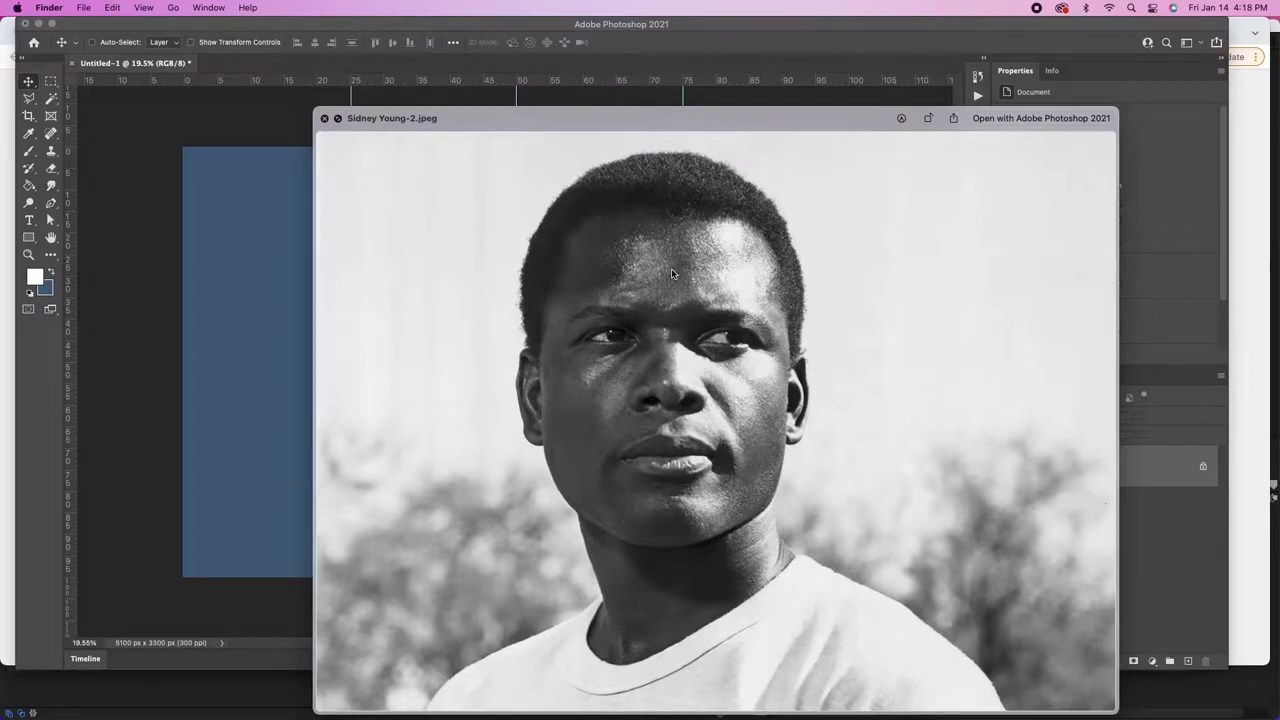
key("space")
left_click_drag(686, 268, 538, 393)
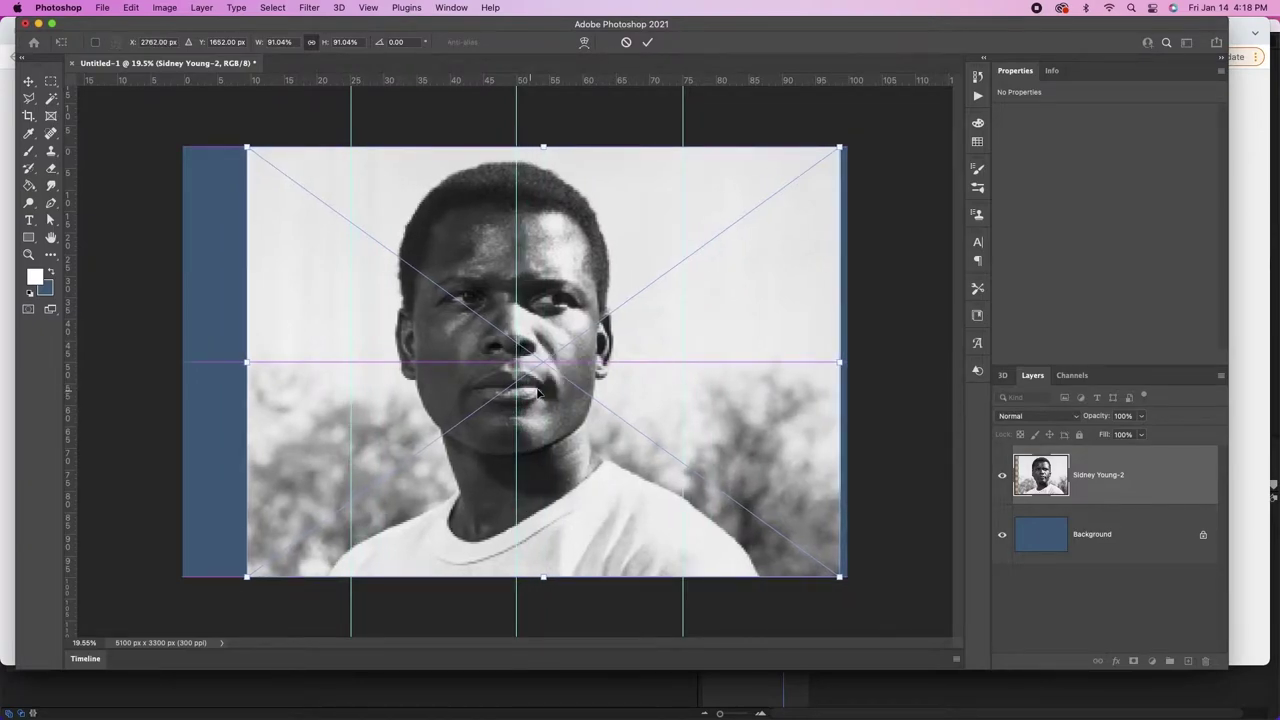
key("Return")
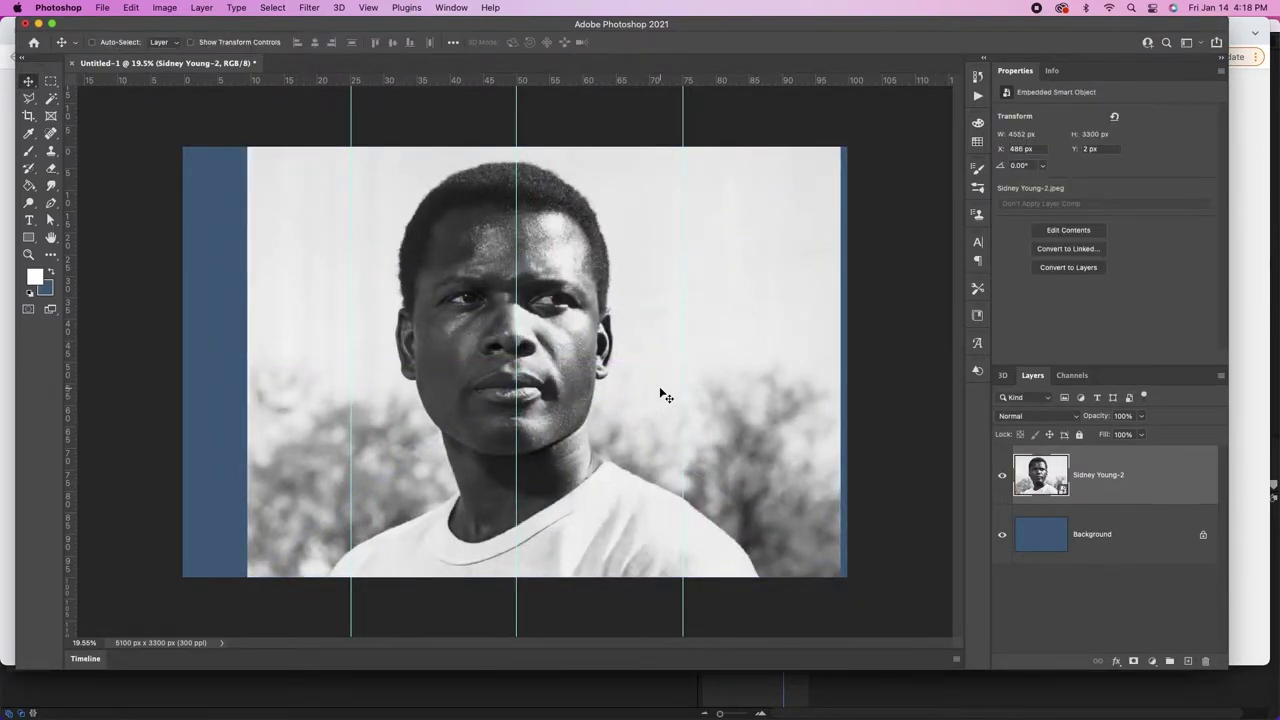
Step: Select the man in the photo with Select Subject, copy him onto a new layer, and hide the original photo layer
left_click(51, 98)
left_click(607, 45)
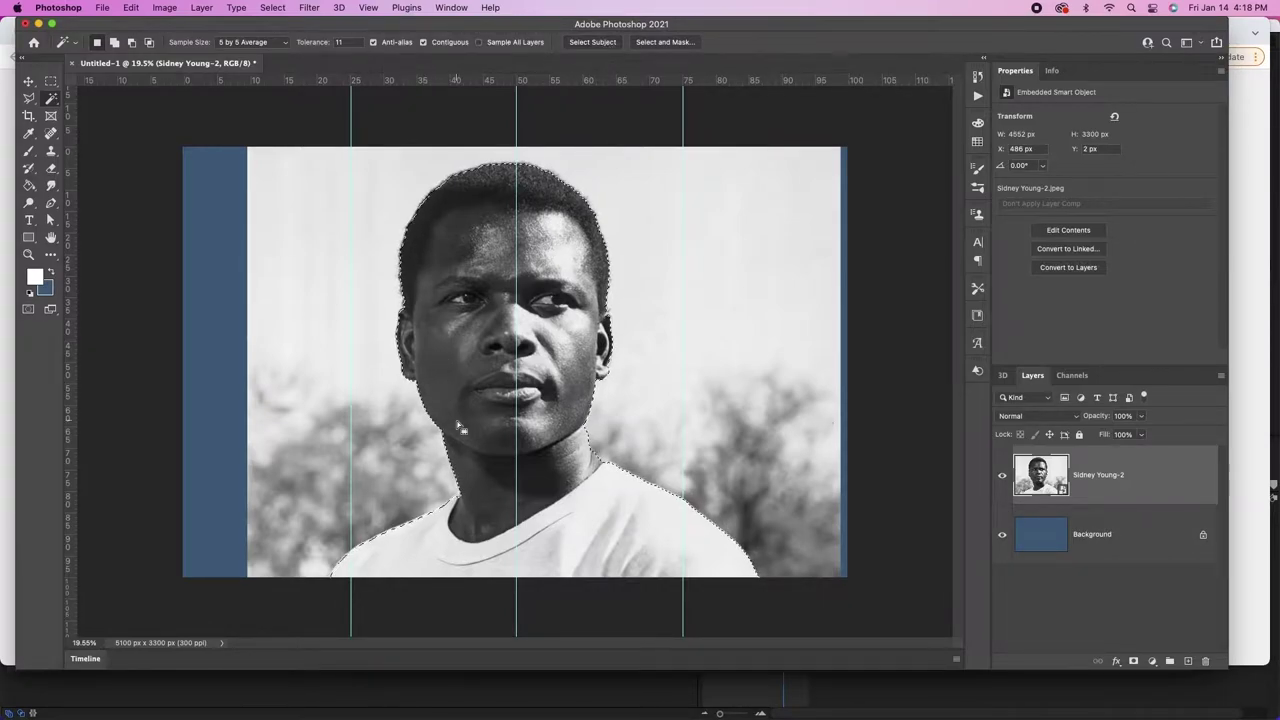
key("super+c")
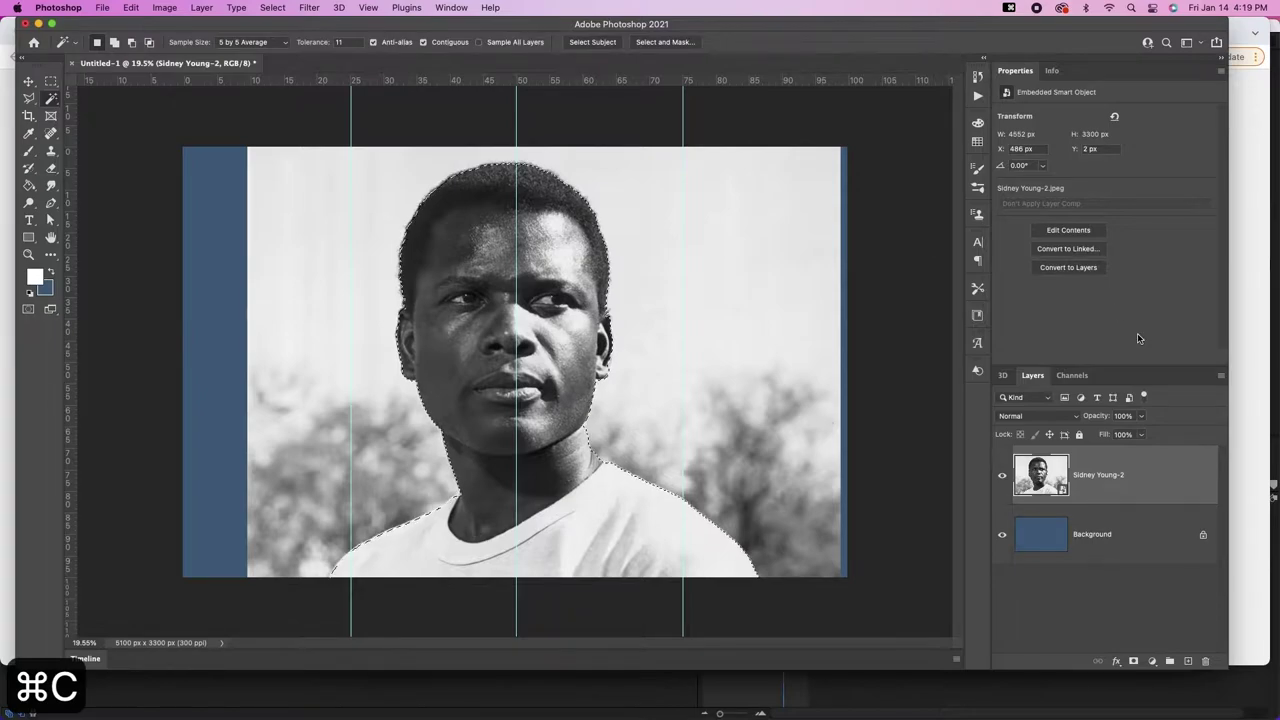
key("super+v")
key("v")
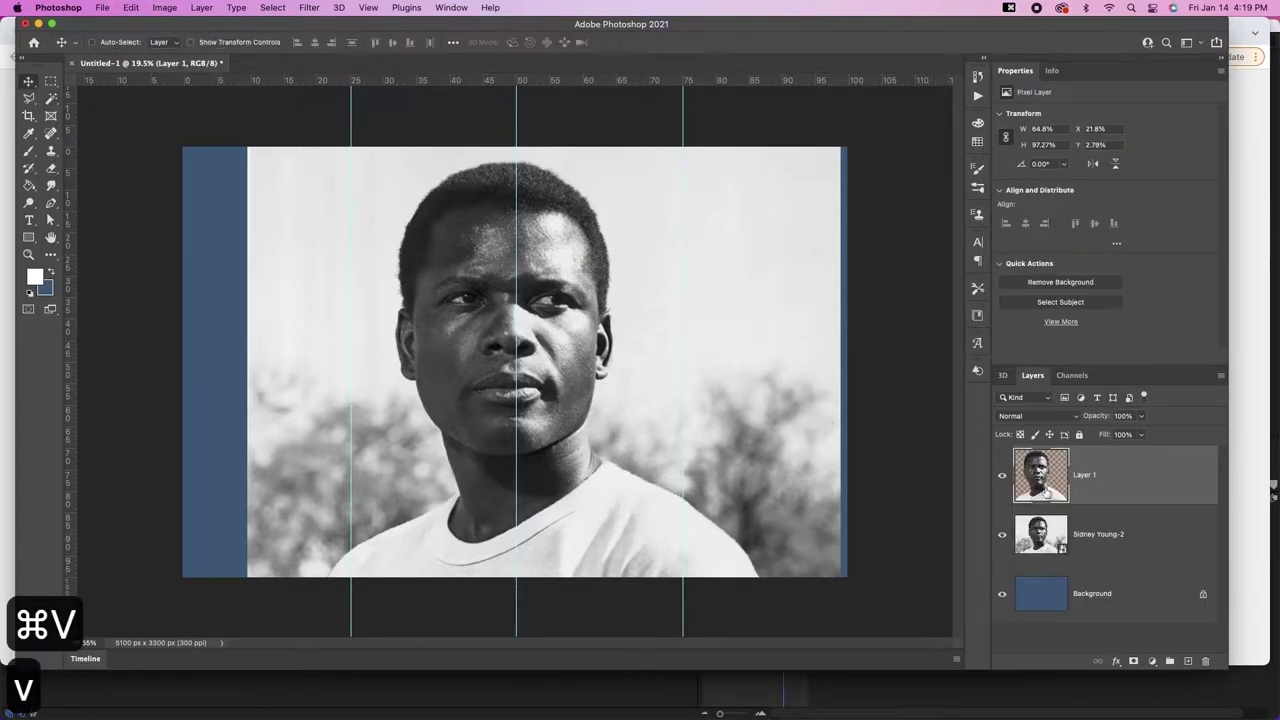
left_click(1002, 535)
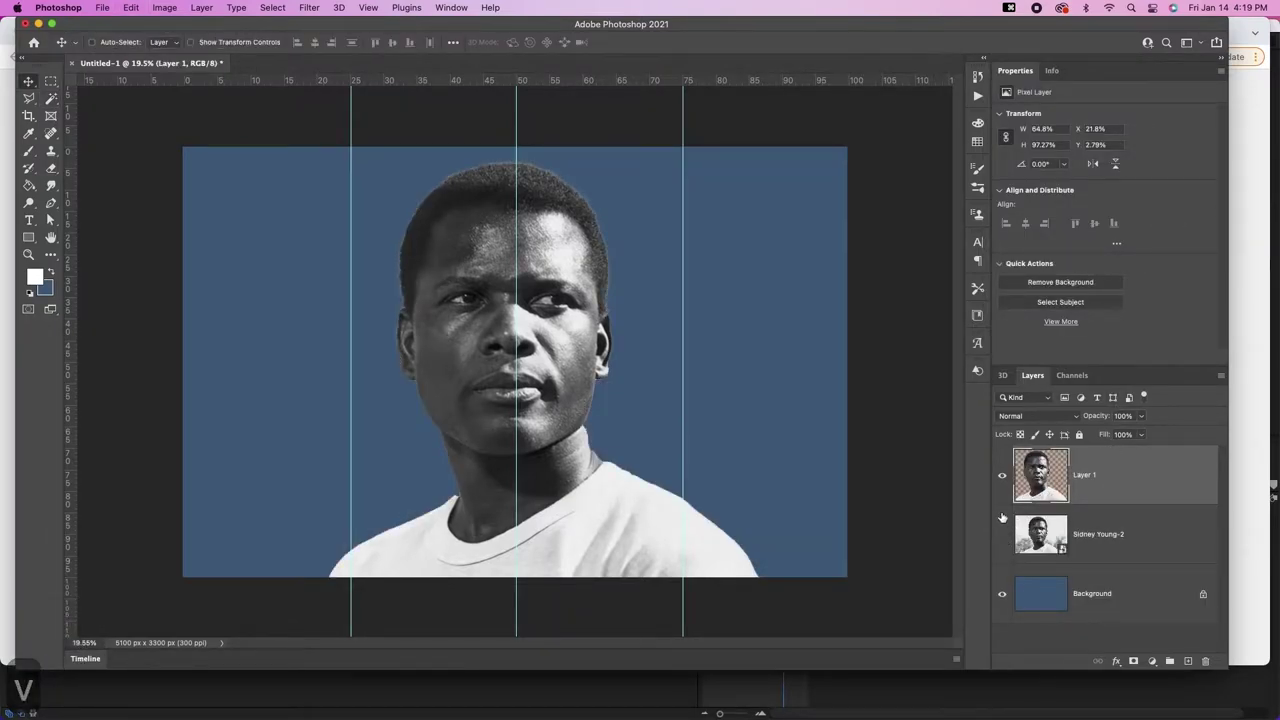
Step: Defringe the cut-out layer's edges with a width of 4 pixels
key("z")
left_click_drag(602, 224, 689, 189)
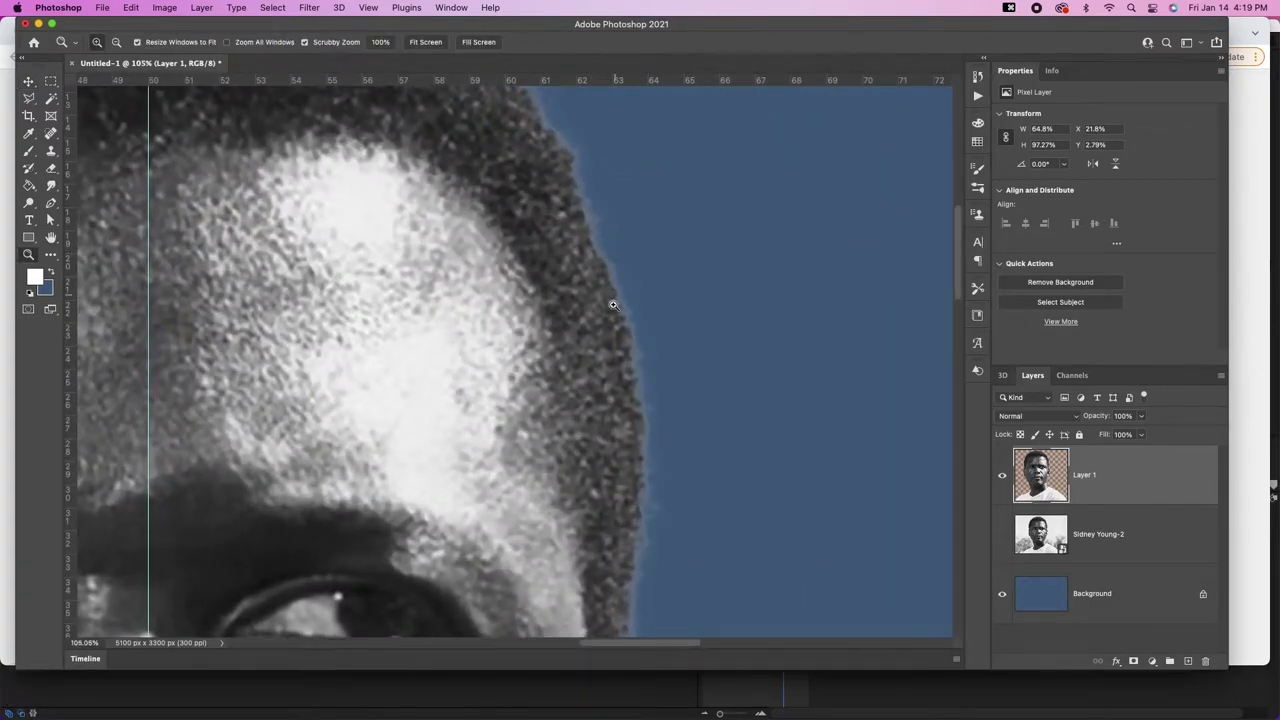
left_click(199, 8)
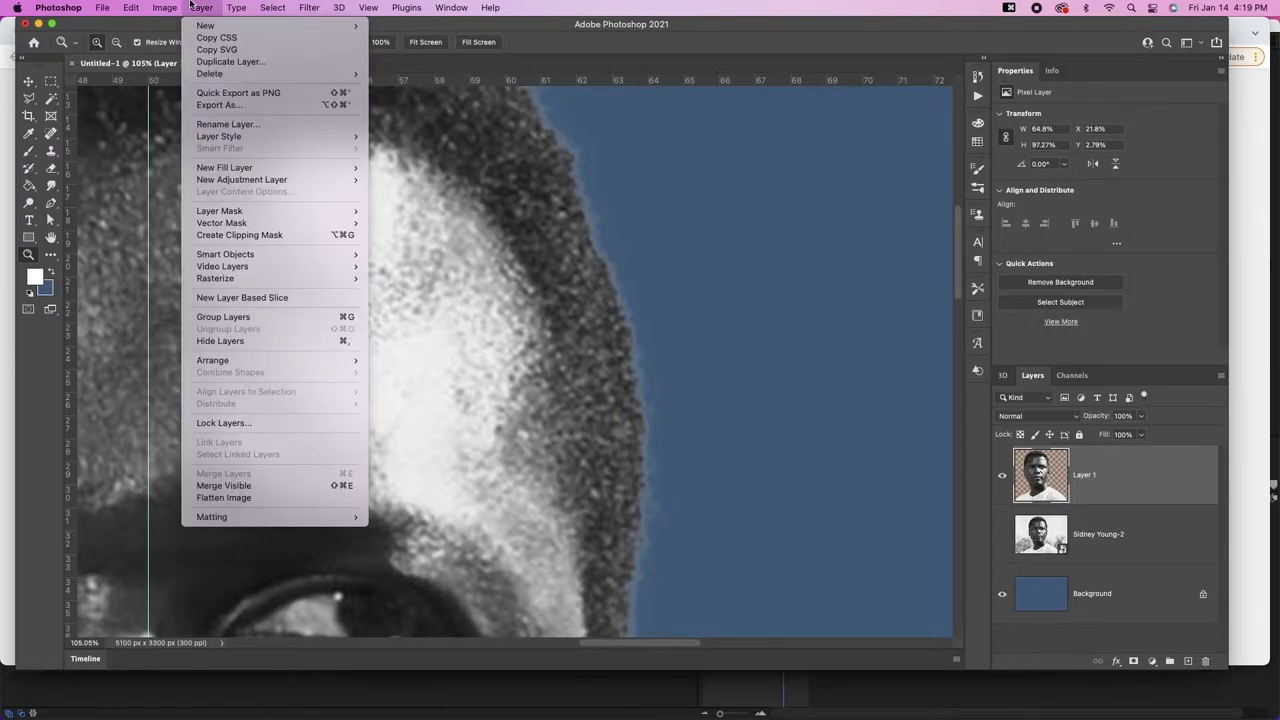
mouse_move(237, 523)
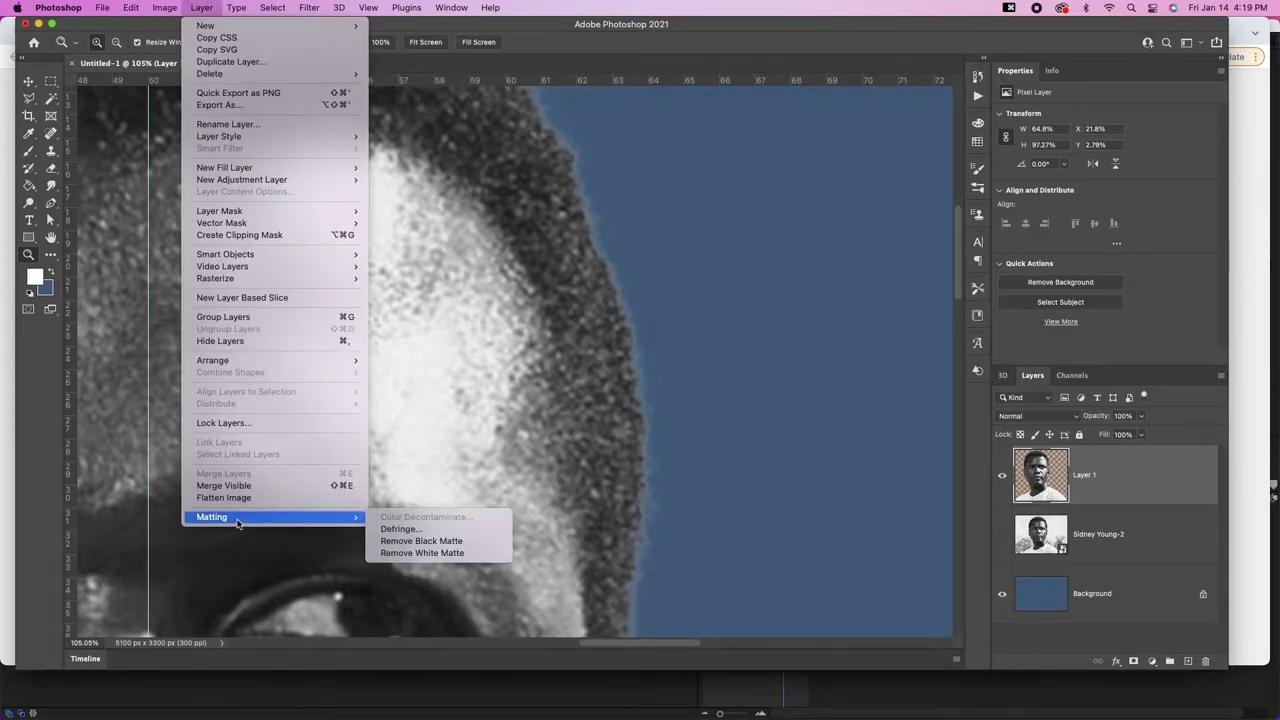
left_click(400, 529)
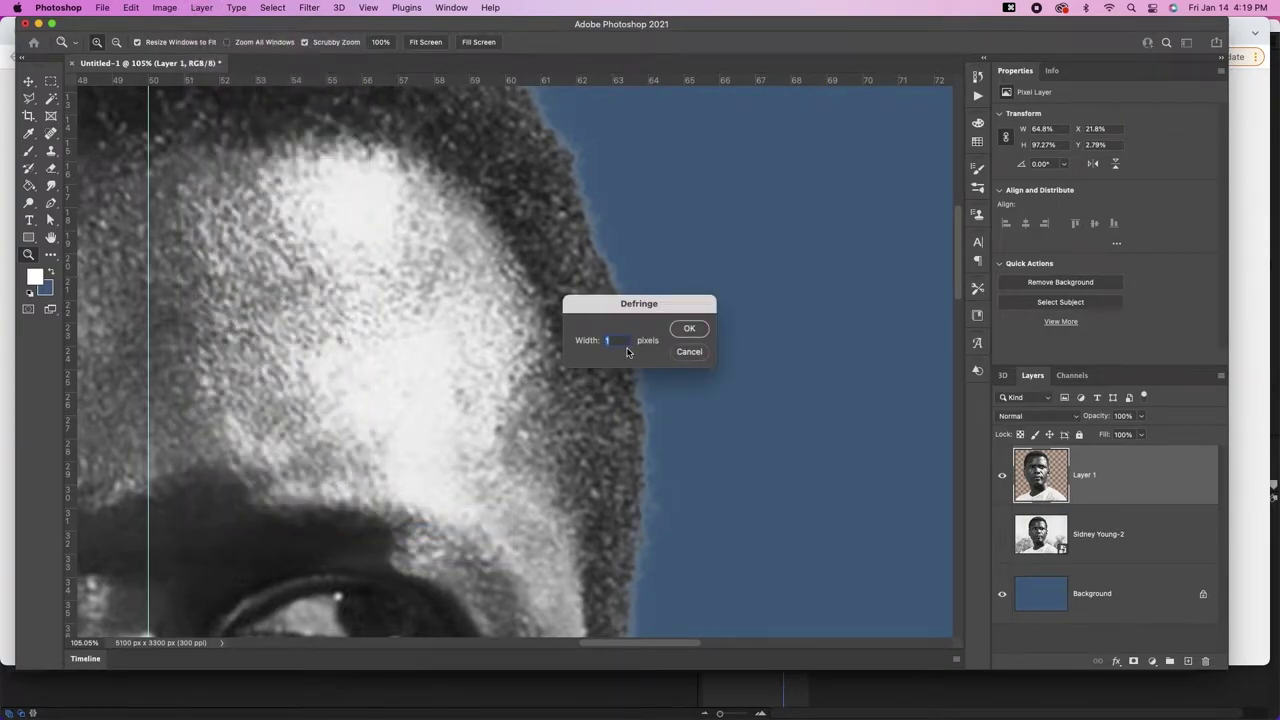
left_click(686, 329)
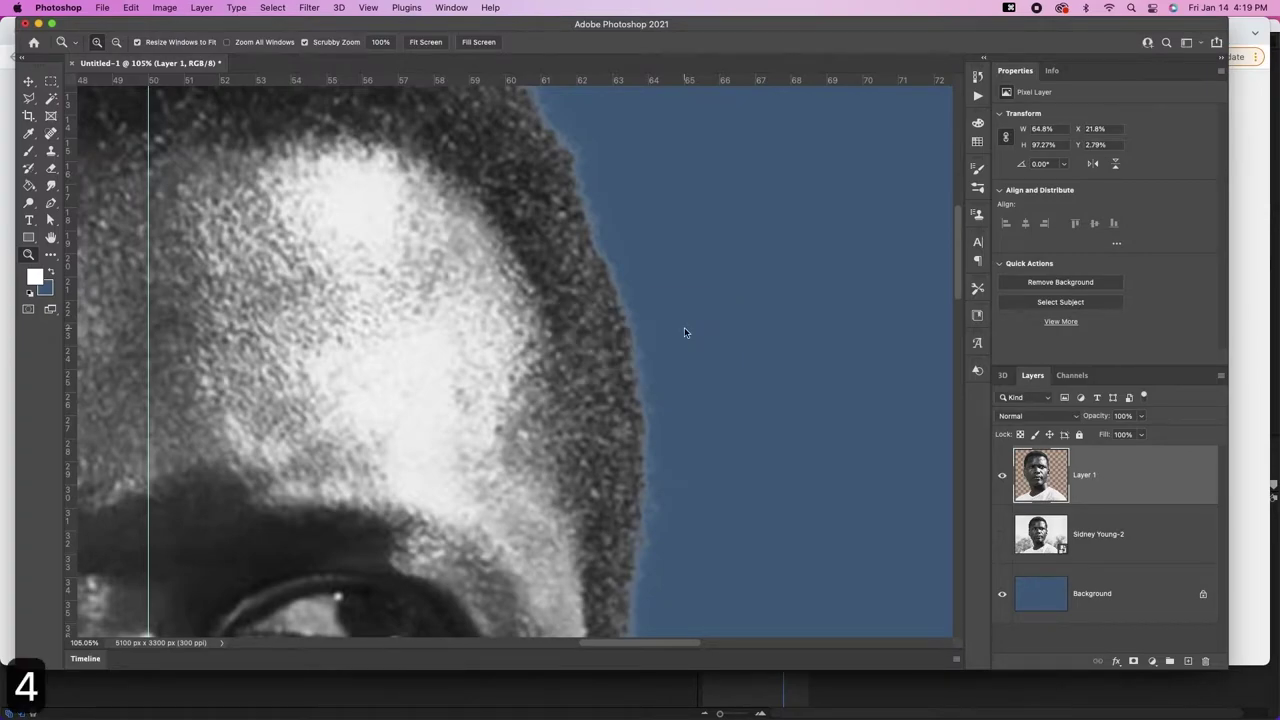
Step: Load the cut-out layer's outline as a selection and contract it by 2 pixels
key("z")
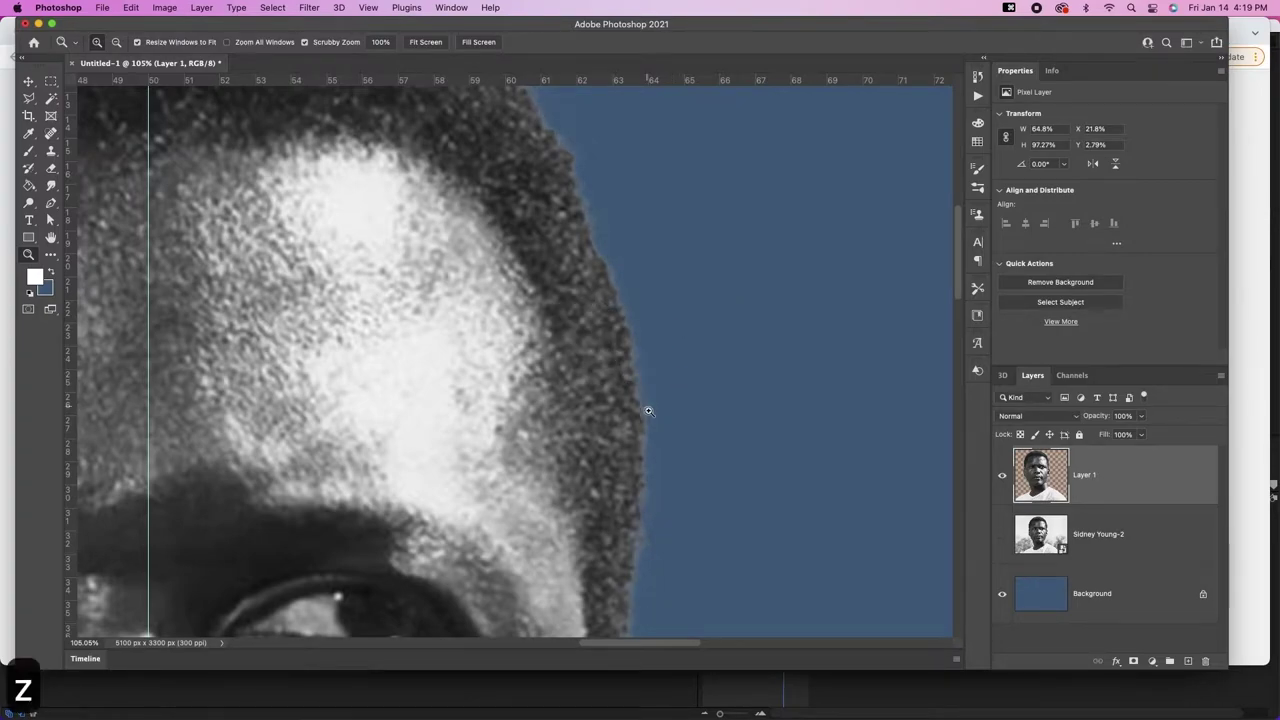
left_click_drag(656, 434, 576, 432)
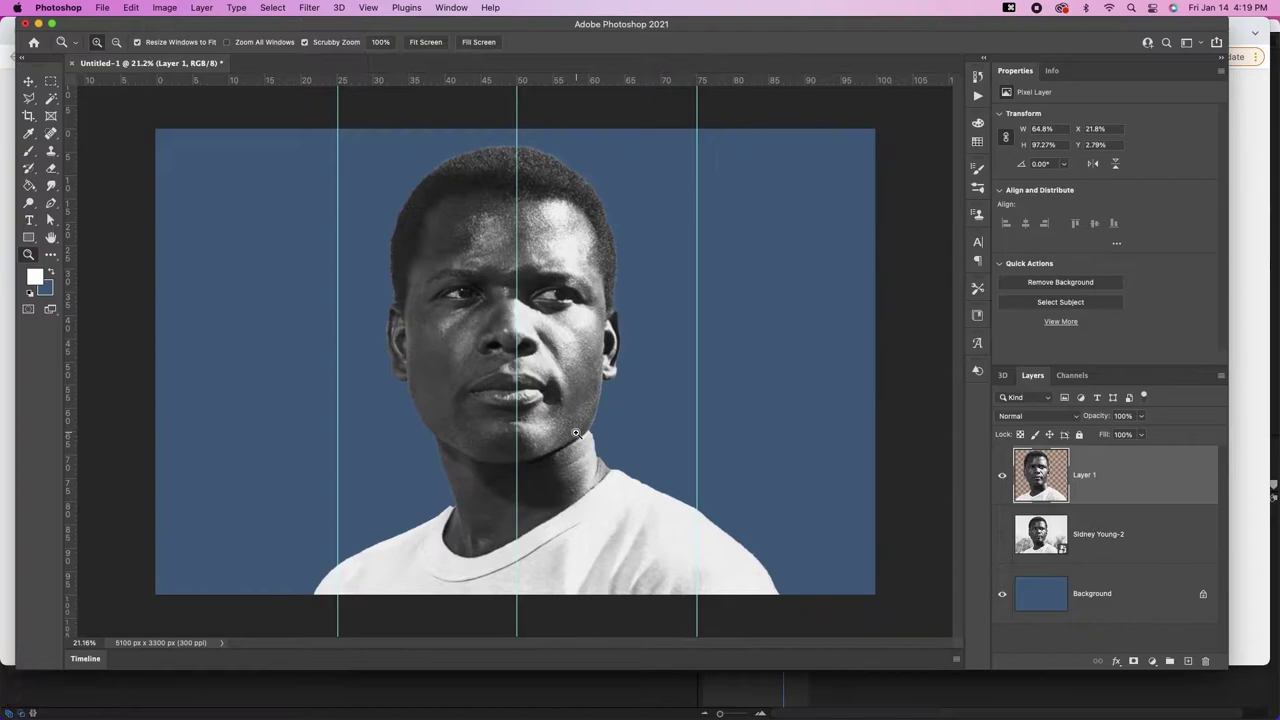
left_click_drag(447, 470, 489, 454)
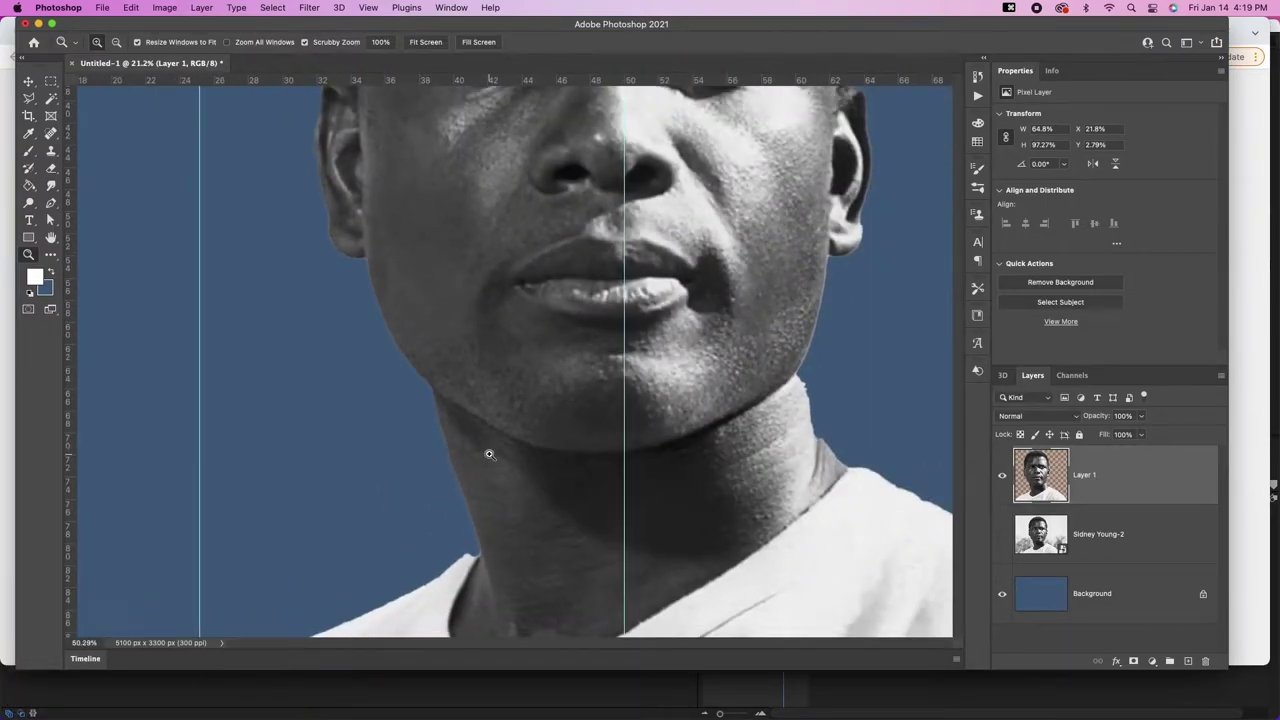
key("v")
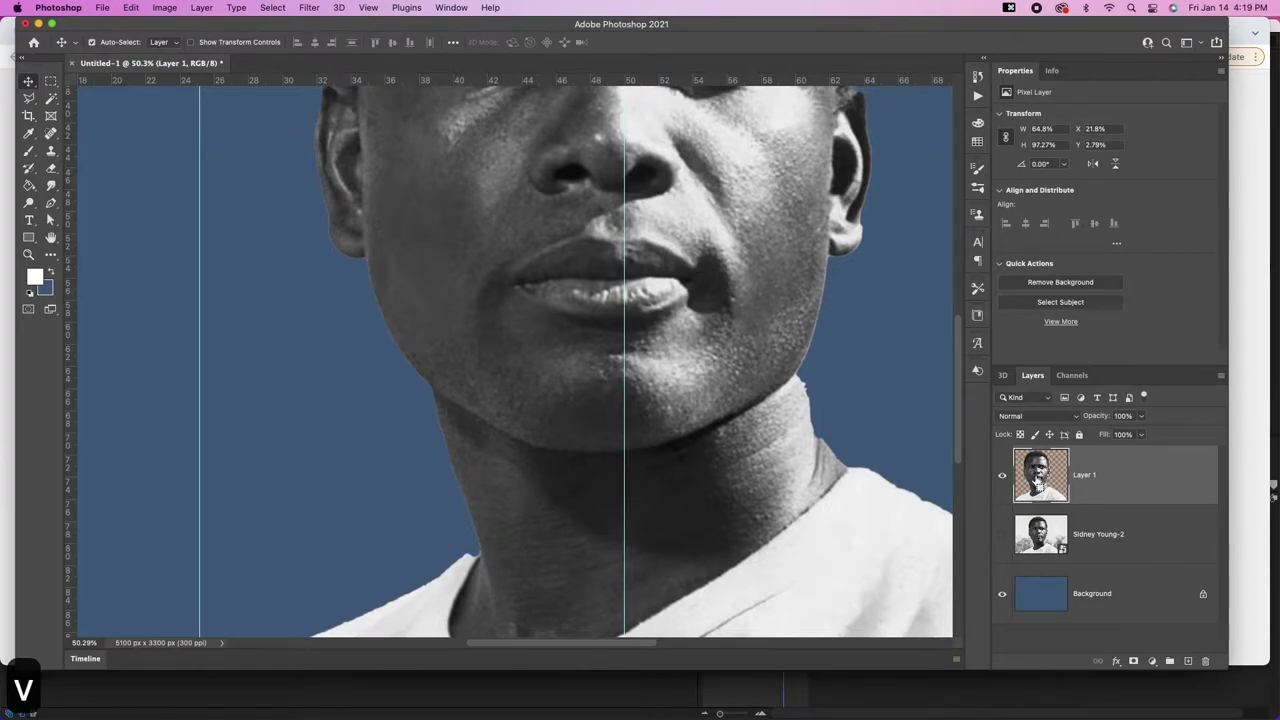
left_click(1037, 482, "super")
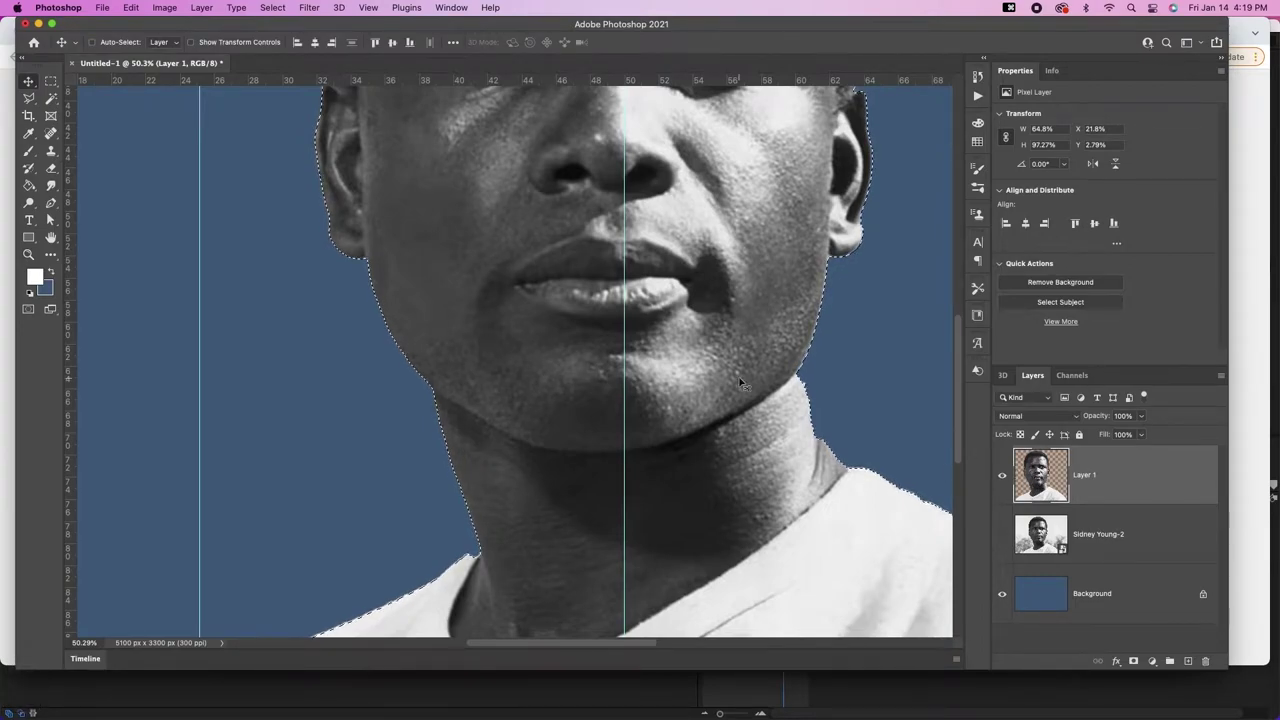
left_click(272, 7)
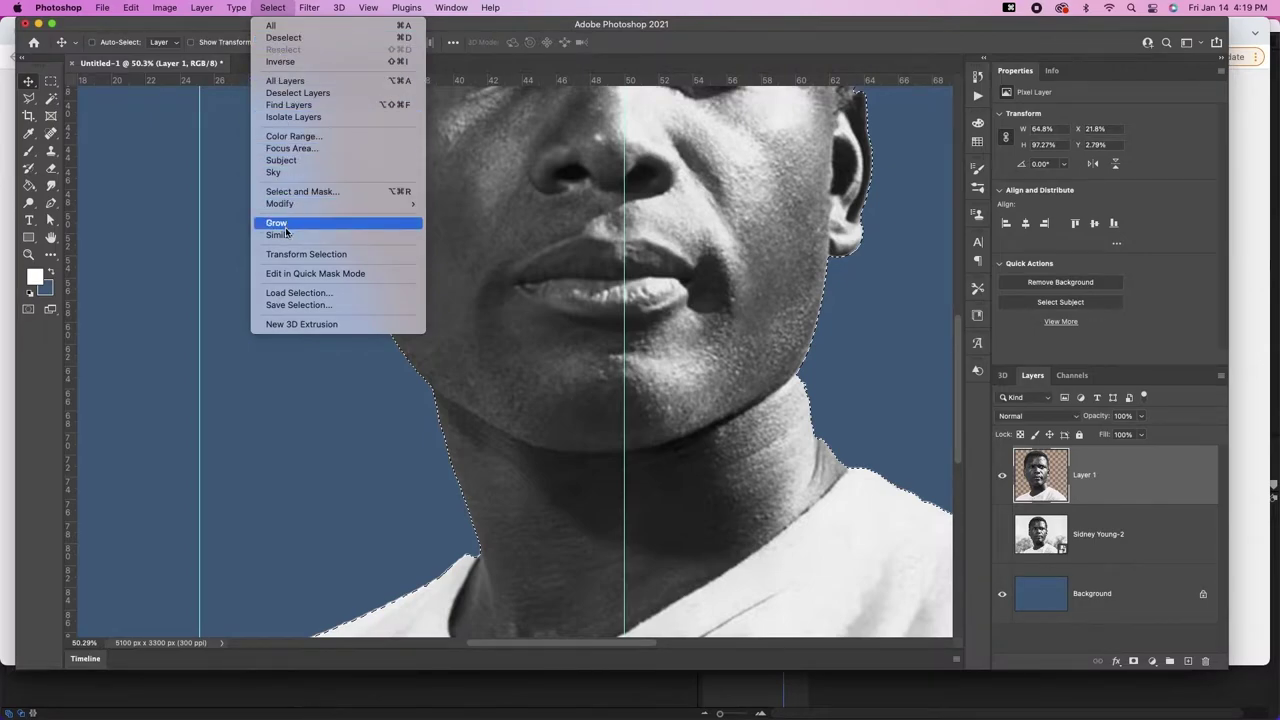
mouse_move(415, 205)
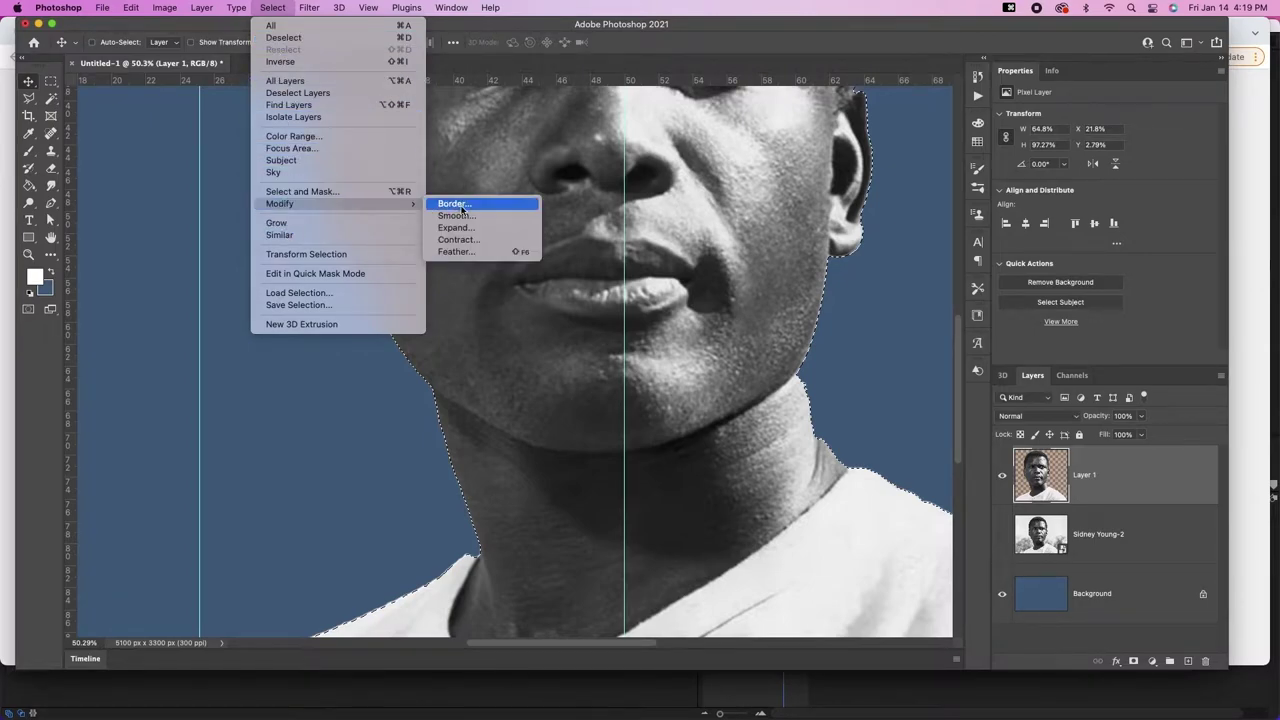
left_click(460, 240)
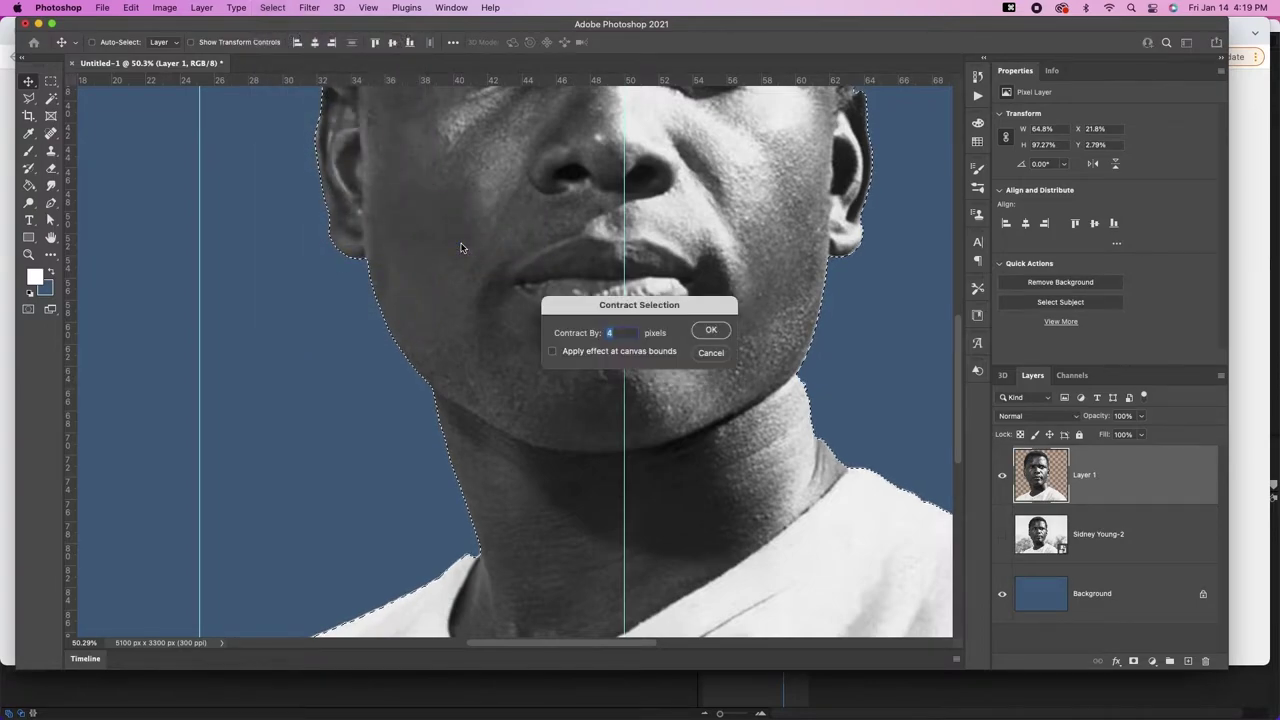
type("2")
key("Return")
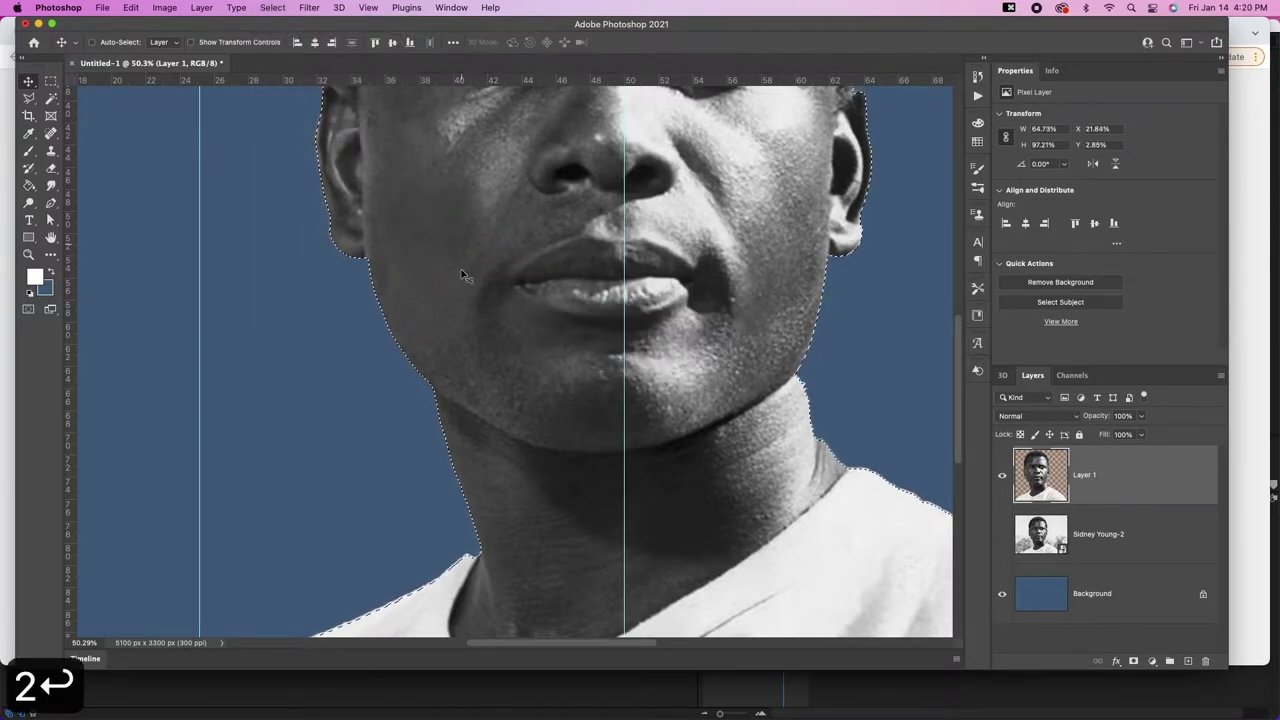
Step: Invert the selection, delete the thin fringe around the cut-out portrait, and deselect
key("e")
scroll(443, 500, "down", 5)
key("v")
left_click(272, 7)
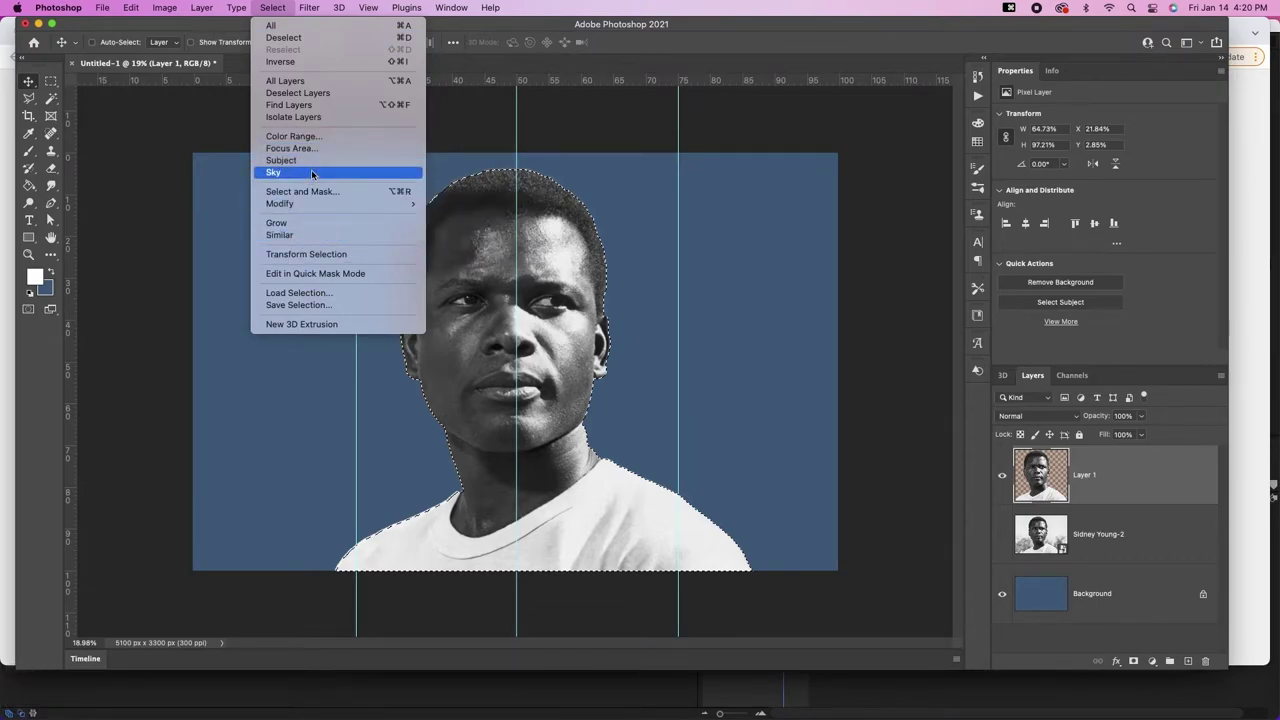
left_click(343, 64)
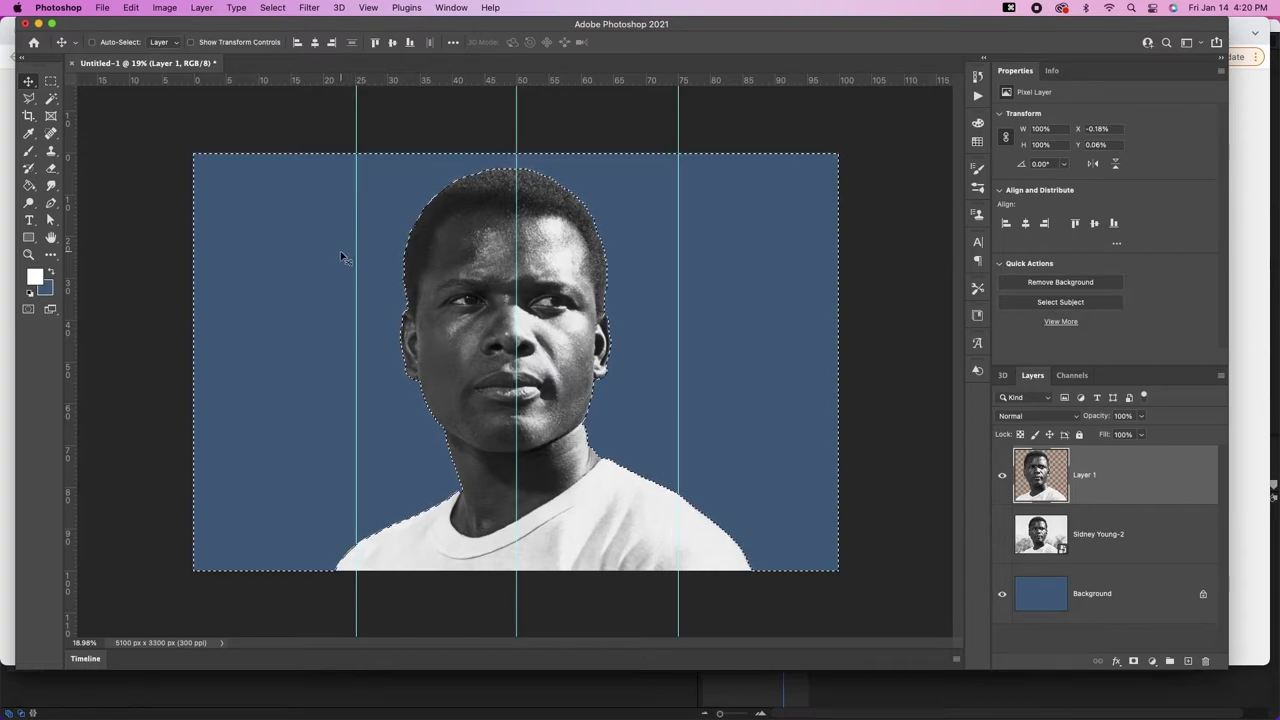
key("BackSpace")
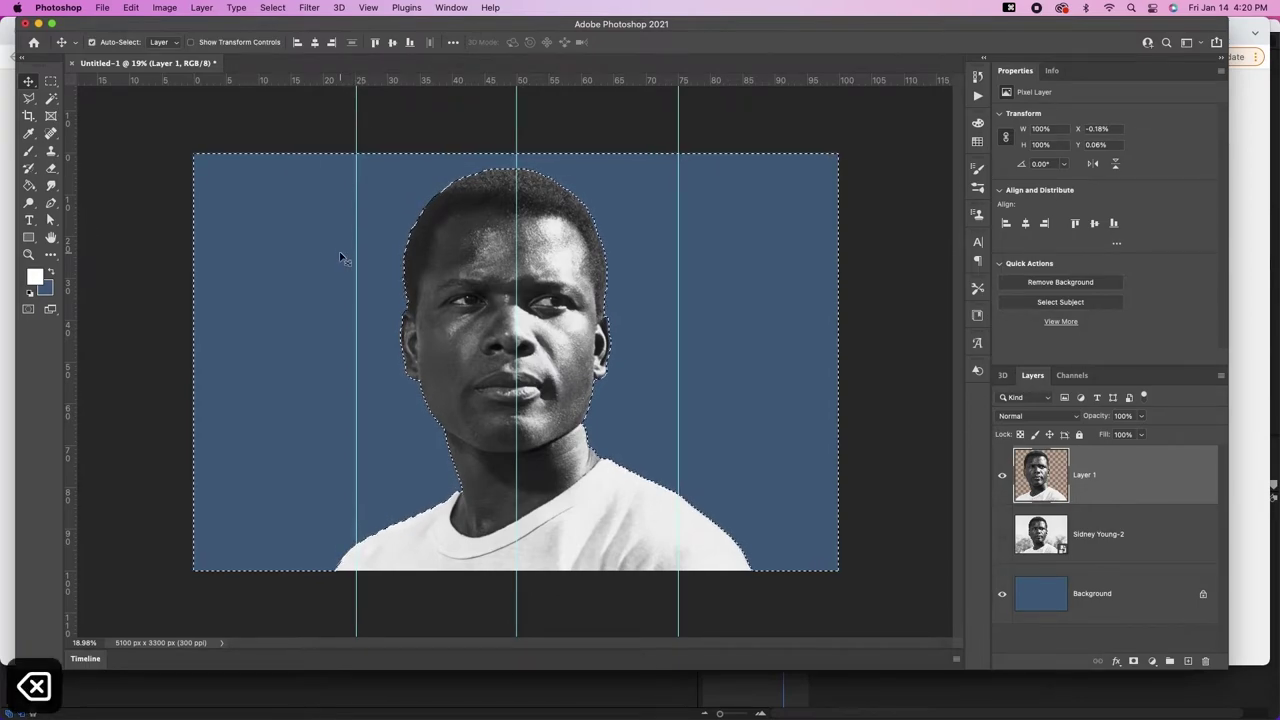
key("super+d")
key("z")
left_click(628, 261)
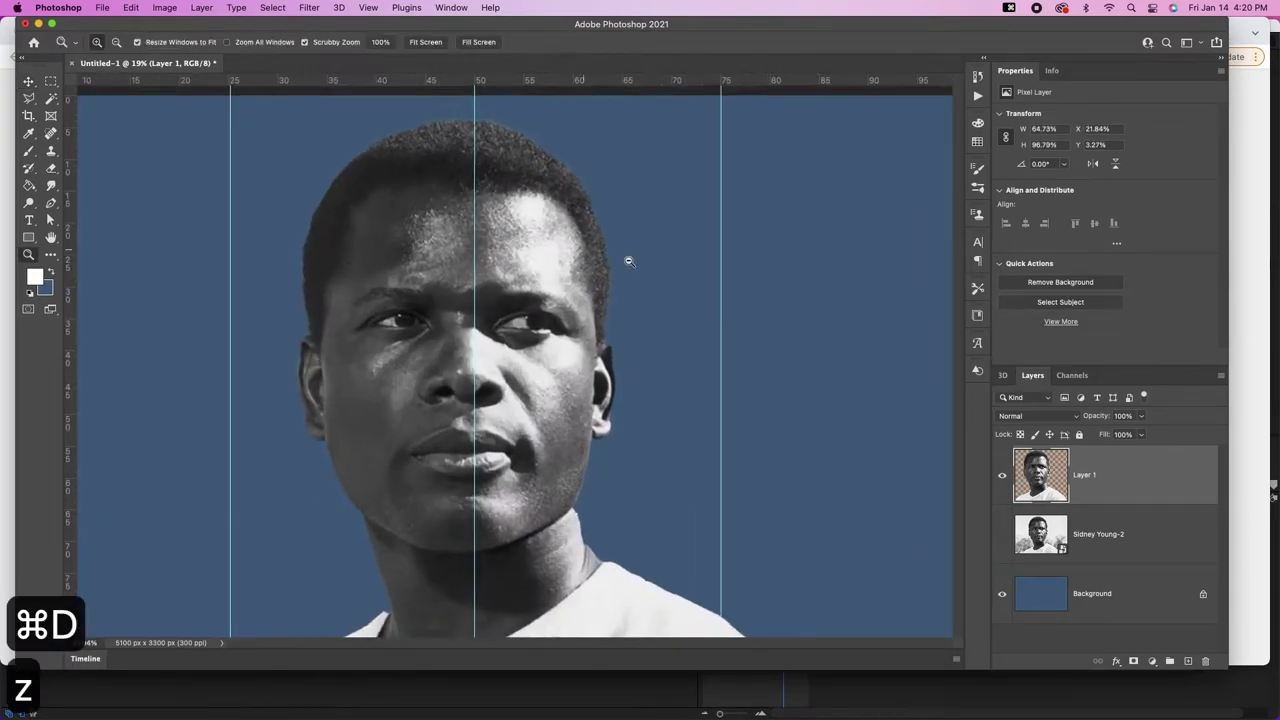
Step: Make the original photo layer visible again and select it
left_click_drag(628, 261, 647, 260)
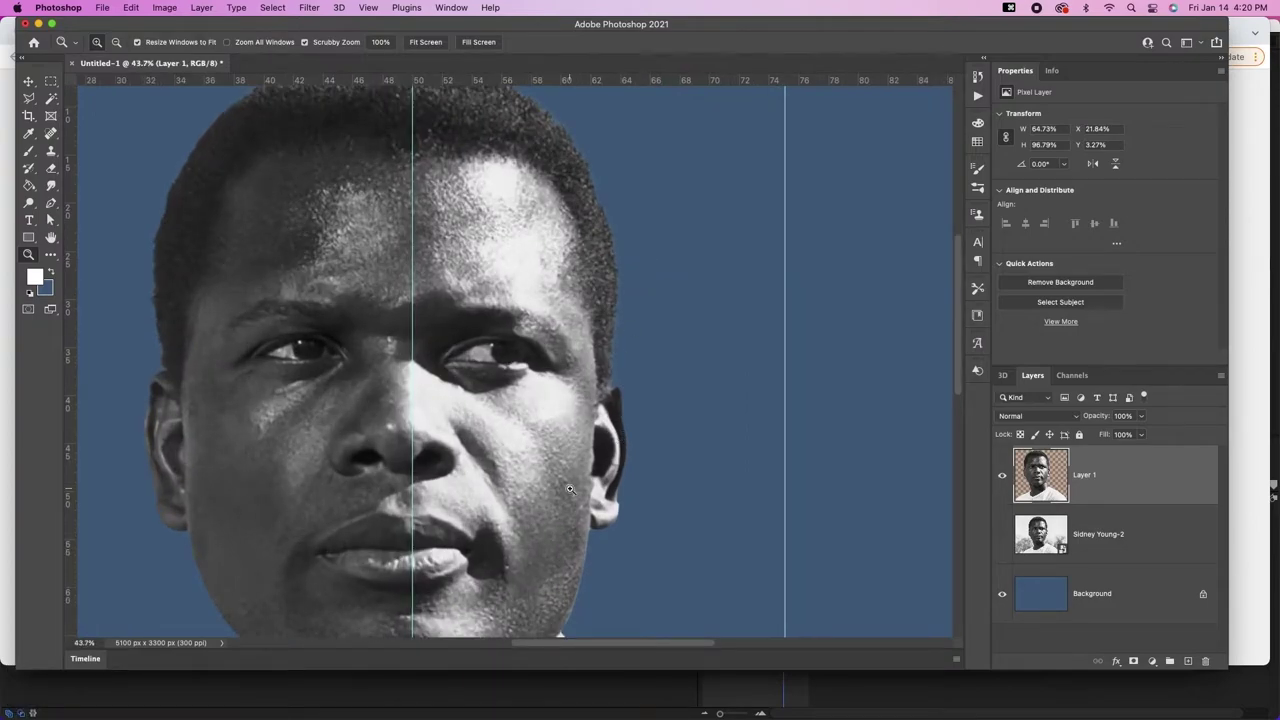
key("super+0")
left_click(1003, 534)
left_click(1003, 534)
left_click(1003, 534)
left_click(1064, 532)
Step: Outline the missing area where the jaw meets the neck below the ear with a four-sided Polygonal Lasso selection
key("z")
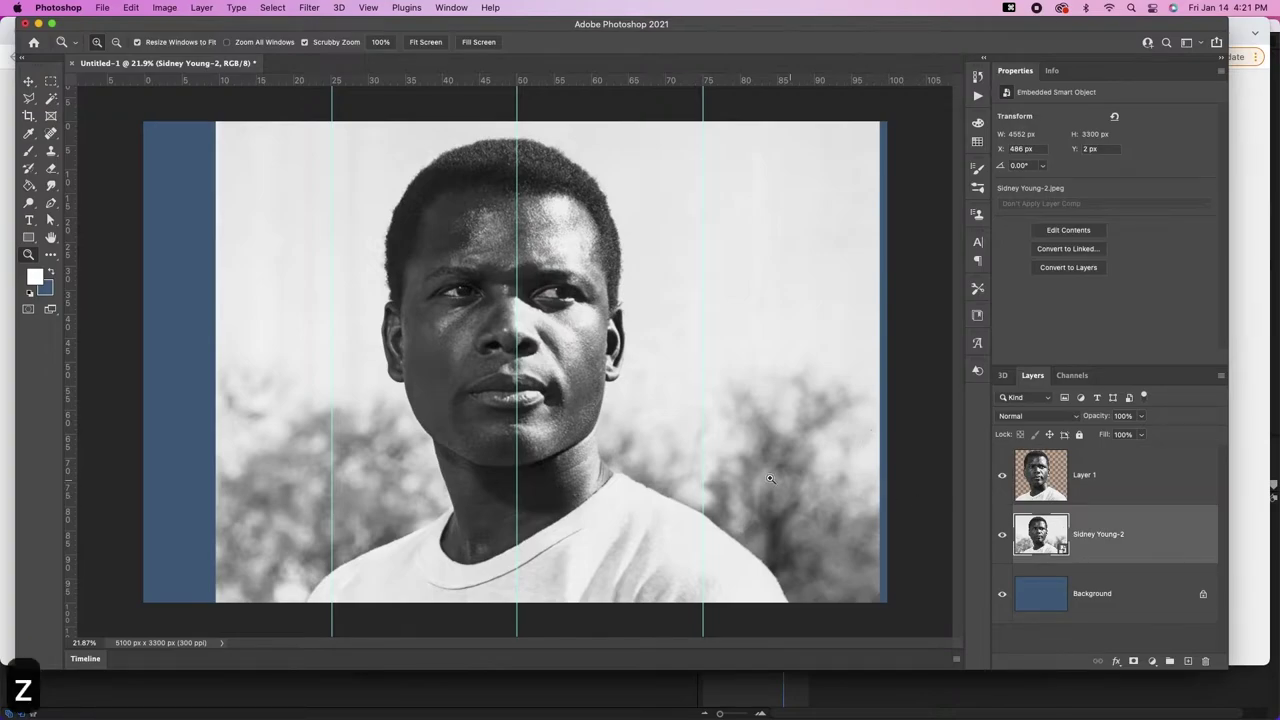
left_click_drag(586, 423, 666, 417)
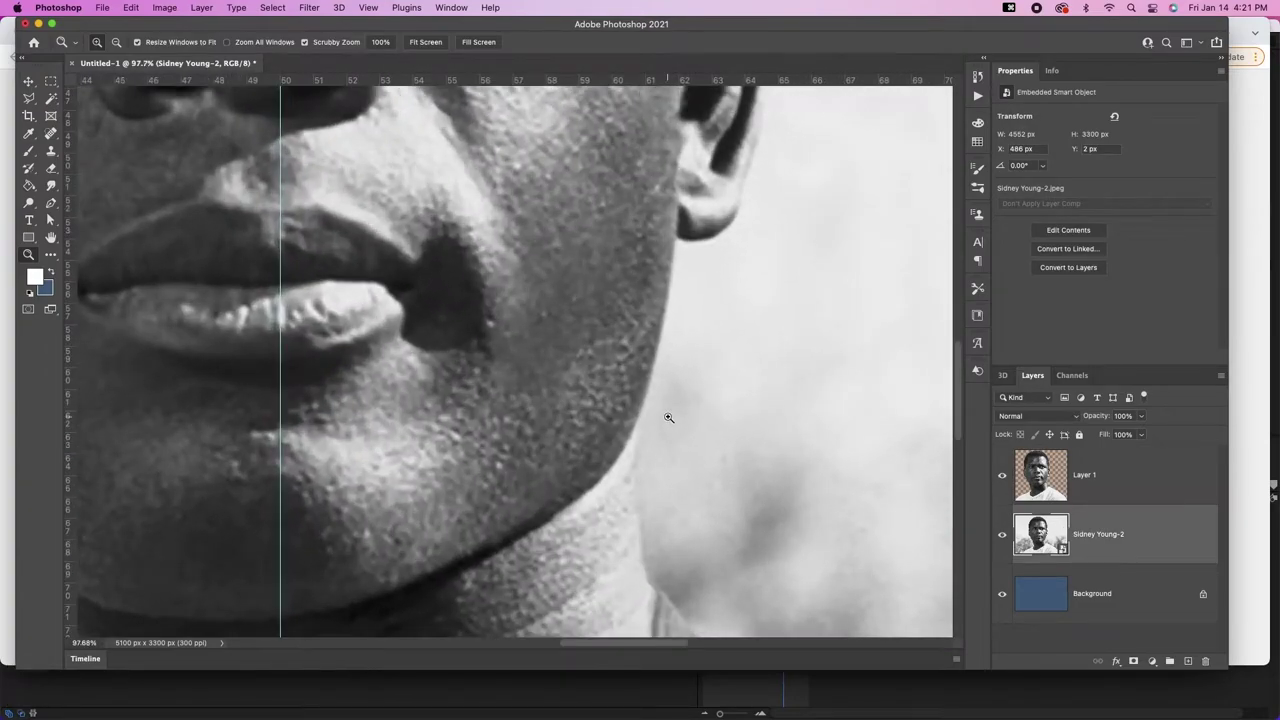
key("l")
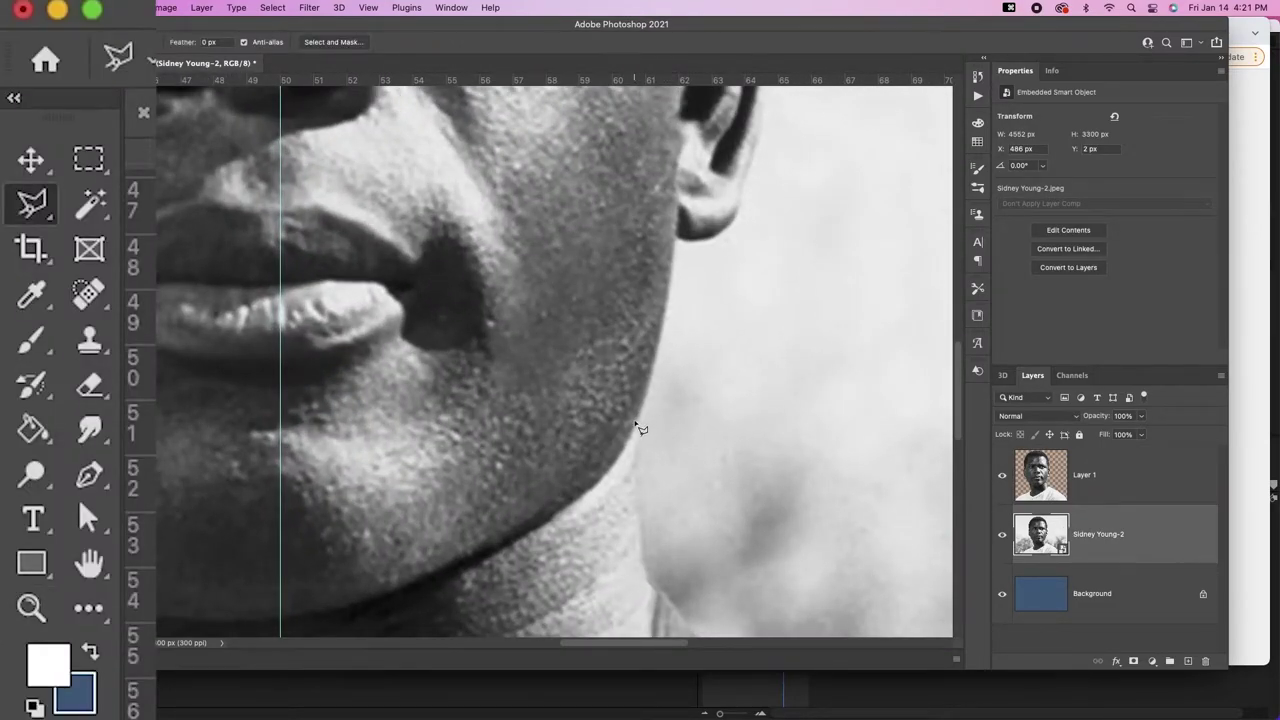
left_click(633, 414)
left_click(640, 532)
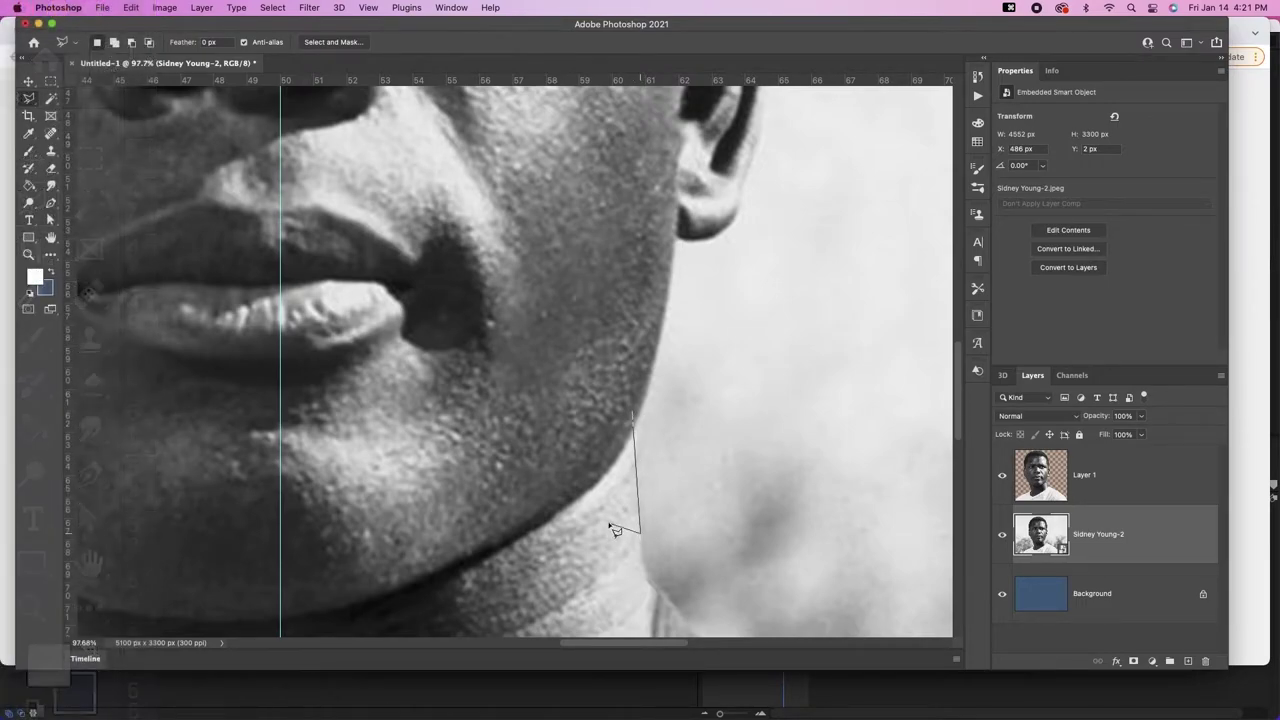
left_click(560, 507)
double_click(566, 392)
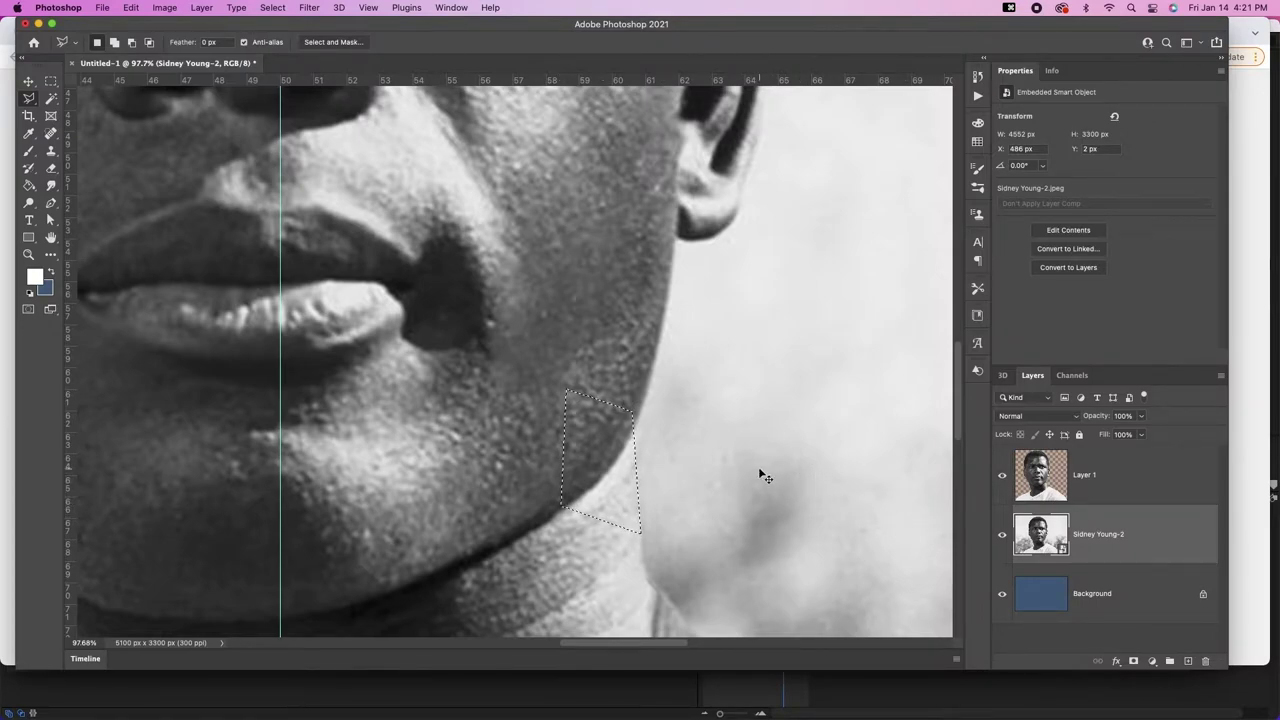
Step: Copy the selected jaw and neck area onto a new layer and hide the original photo layer
key("cmd+c")
key("cmd+v")
key("v")
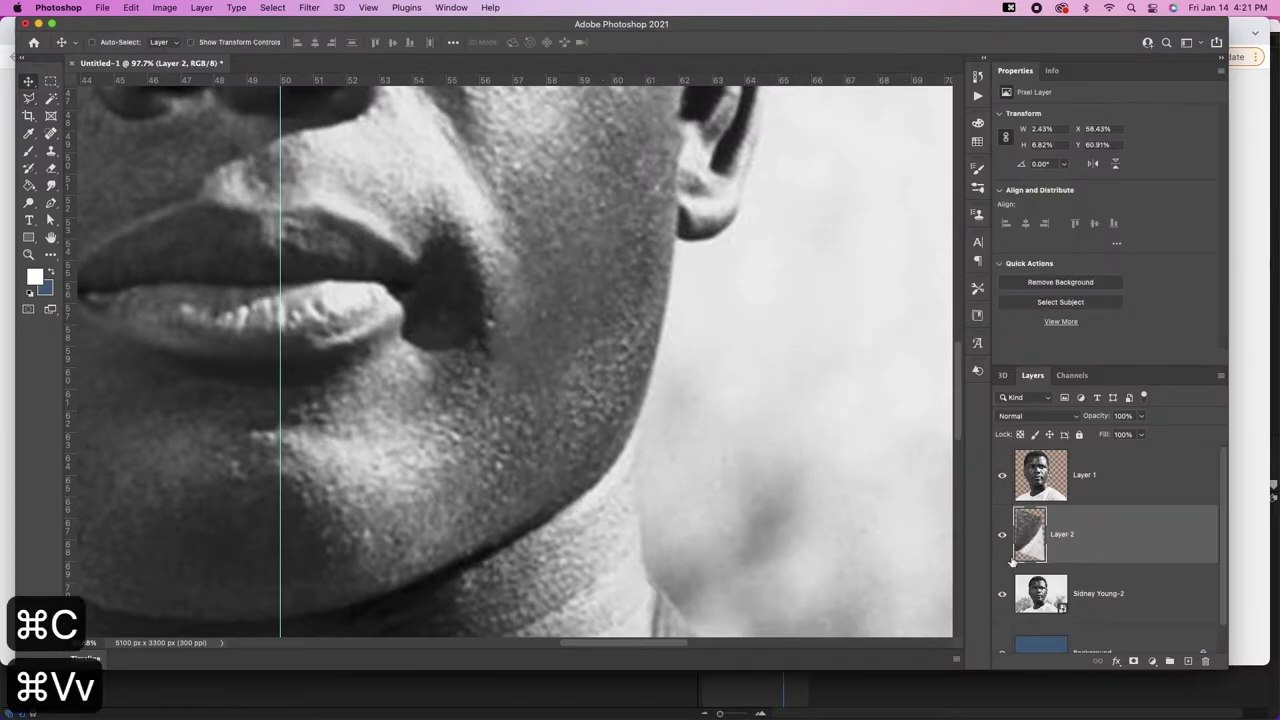
left_click(1002, 594)
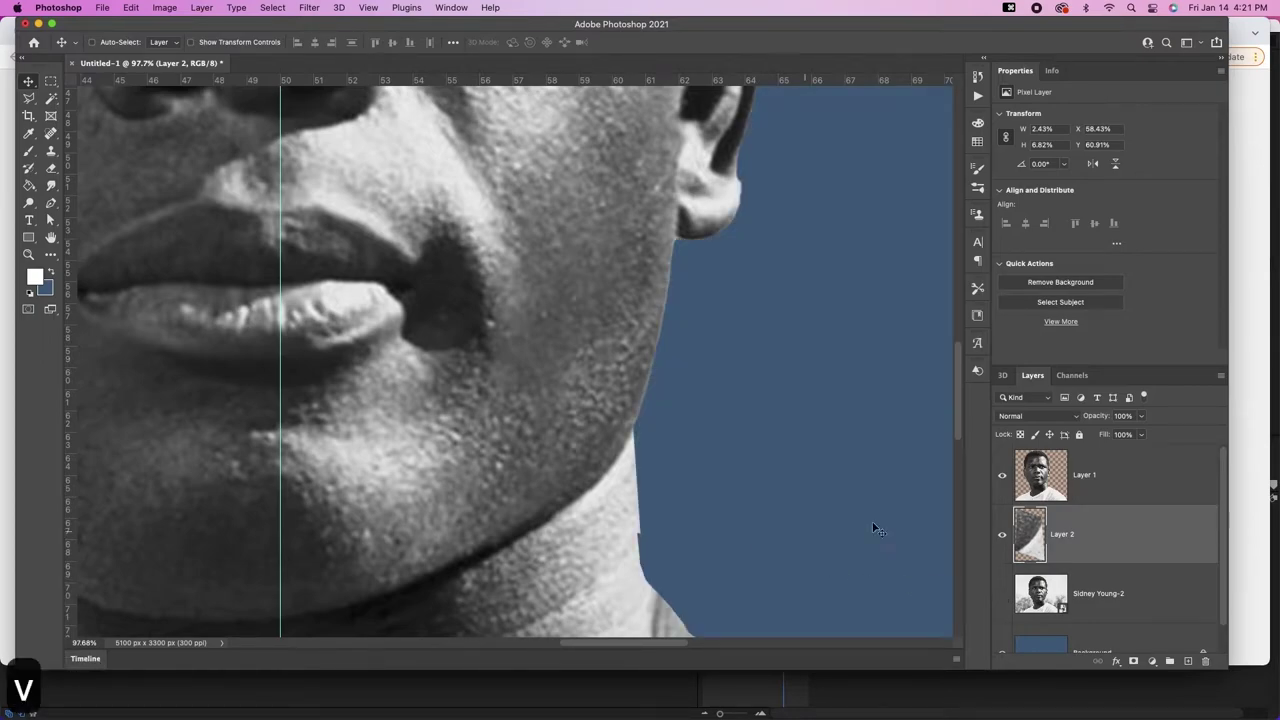
Step: Set up the Eraser with a 17 px brush at 100% hardness for the neck patch
key("z")
left_click_drag(657, 520, 687, 415)
key("e")
key("bracketright")
key("bracketright")
key("bracketright")
key("bracketright")
key("bracketright")
key("bracketleft")
key("bracketleft")
key("bracketleft")
key("bracketleft")
key("bracketleft")
key("bracketleft")
key("bracketleft")
key("bracketleft")
key("bracketleft")
key("bracketleft")
key("bracketleft")
key("bracketleft")
key("bracketleft")
key("bracketleft")
key("bracketleft")
key("bracketleft")
key("bracketleft")
key("bracketleft")
key("bracketleft")
key("bracketleft")
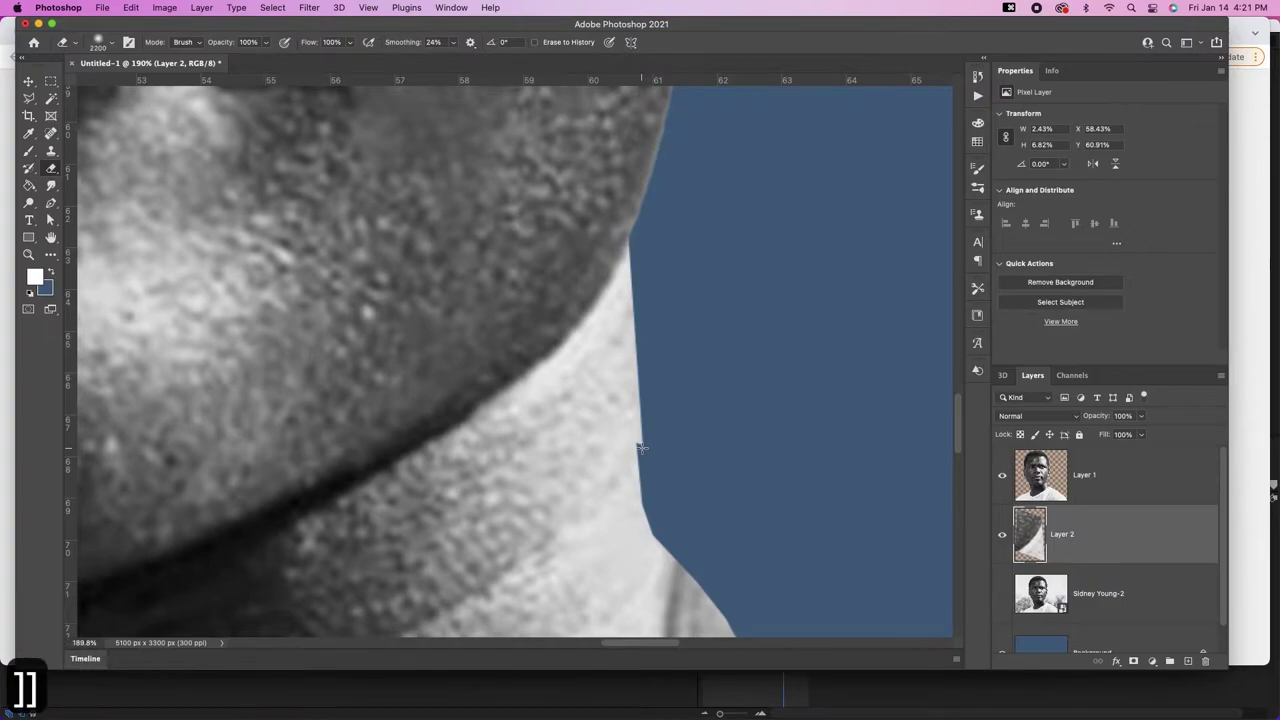
left_click(98, 42)
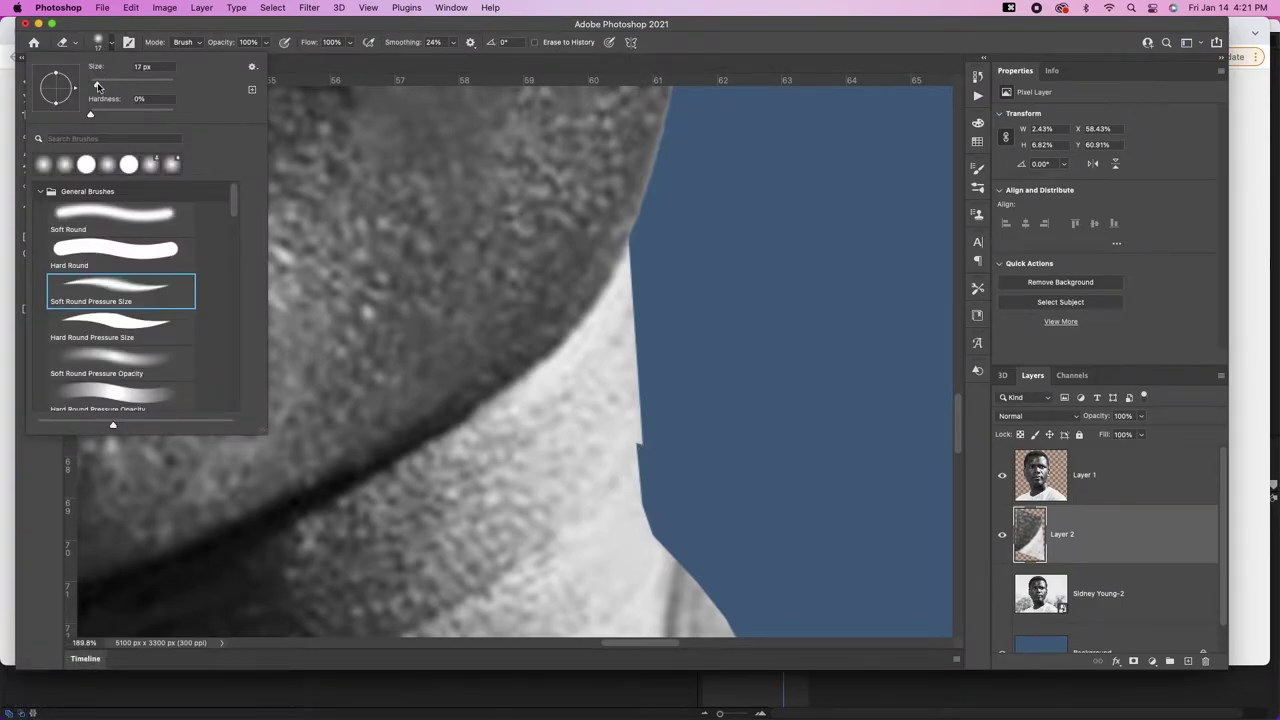
key("Tab")
type("100")
key("Return")
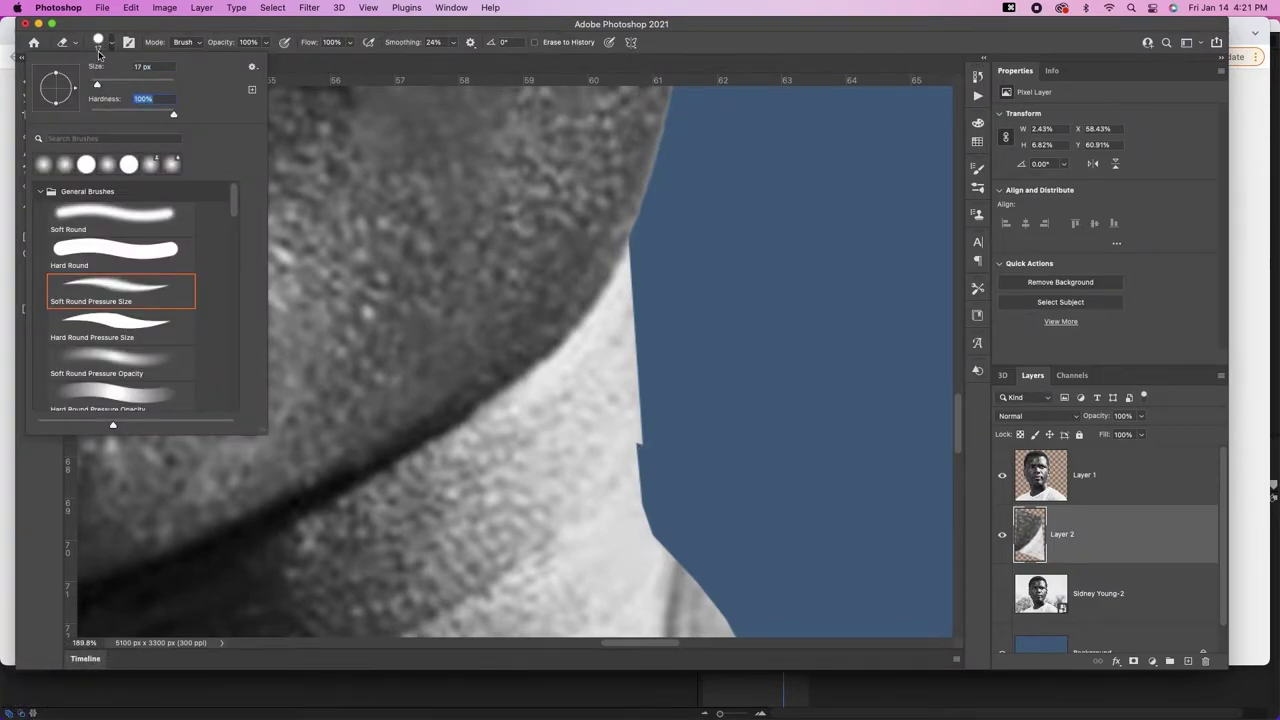
left_click(93, 44)
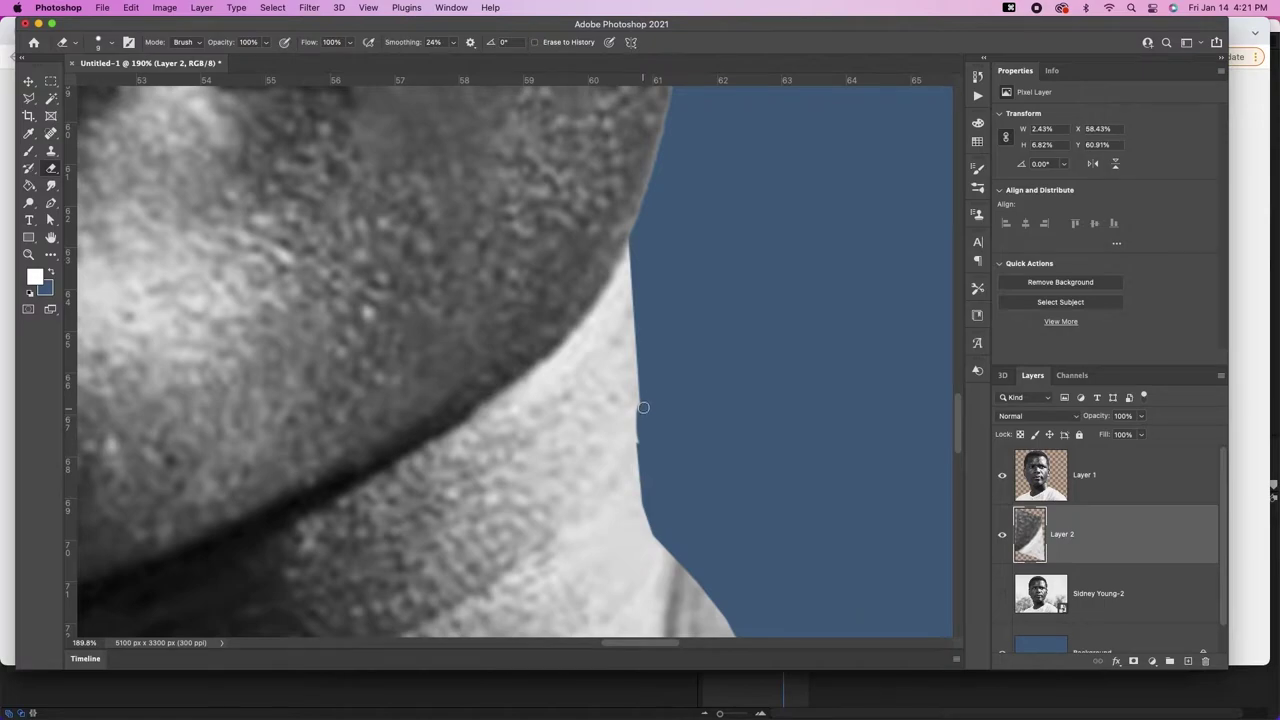
Step: Erase the protruding corner of the patch along the neck's outer edge
left_click_drag(644, 396, 650, 430)
key("z")
left_click_drag(684, 377, 565, 408)
Step: Merge the neck patch layer with the cut-out portrait layer
key("v")
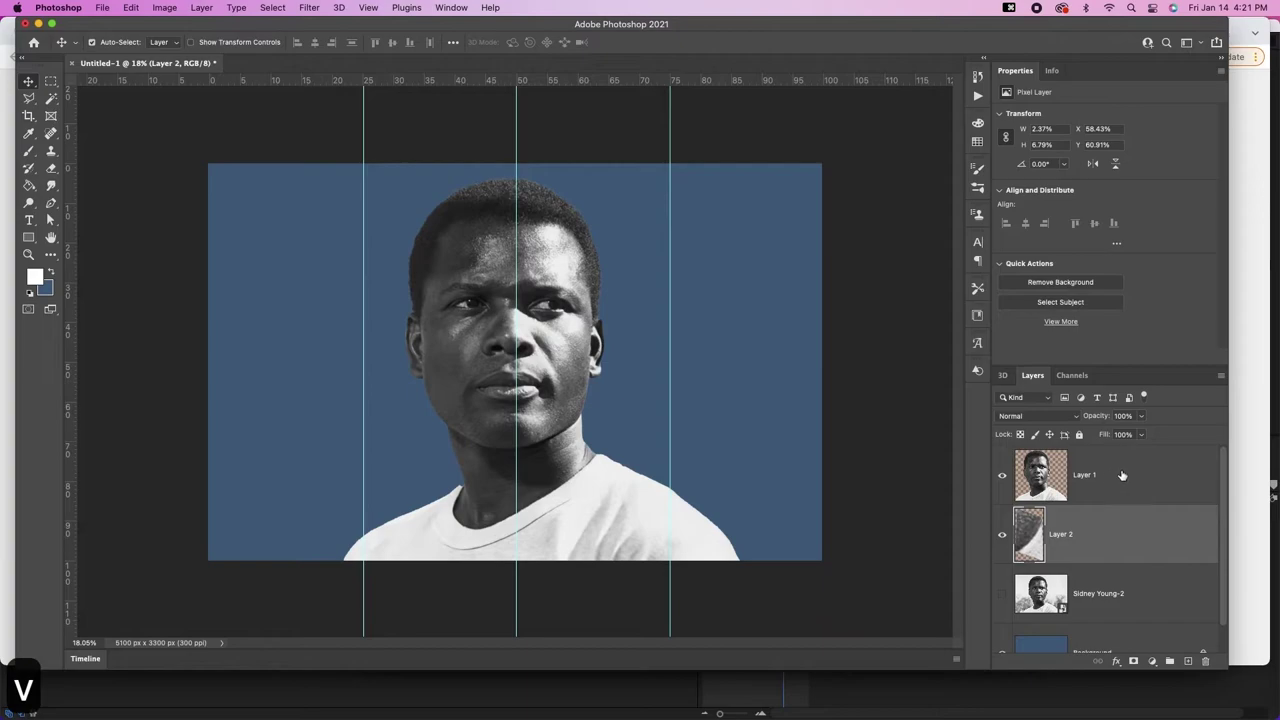
left_click(1122, 476, "shift")
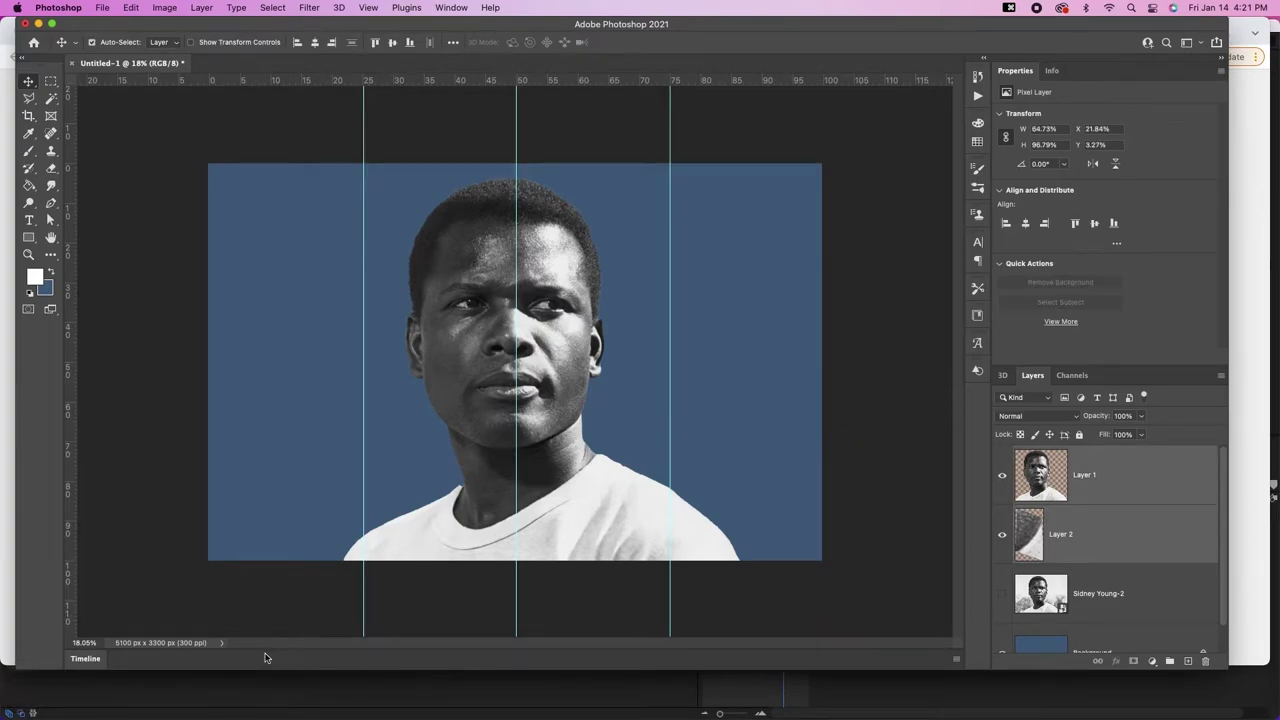
key("super+e")
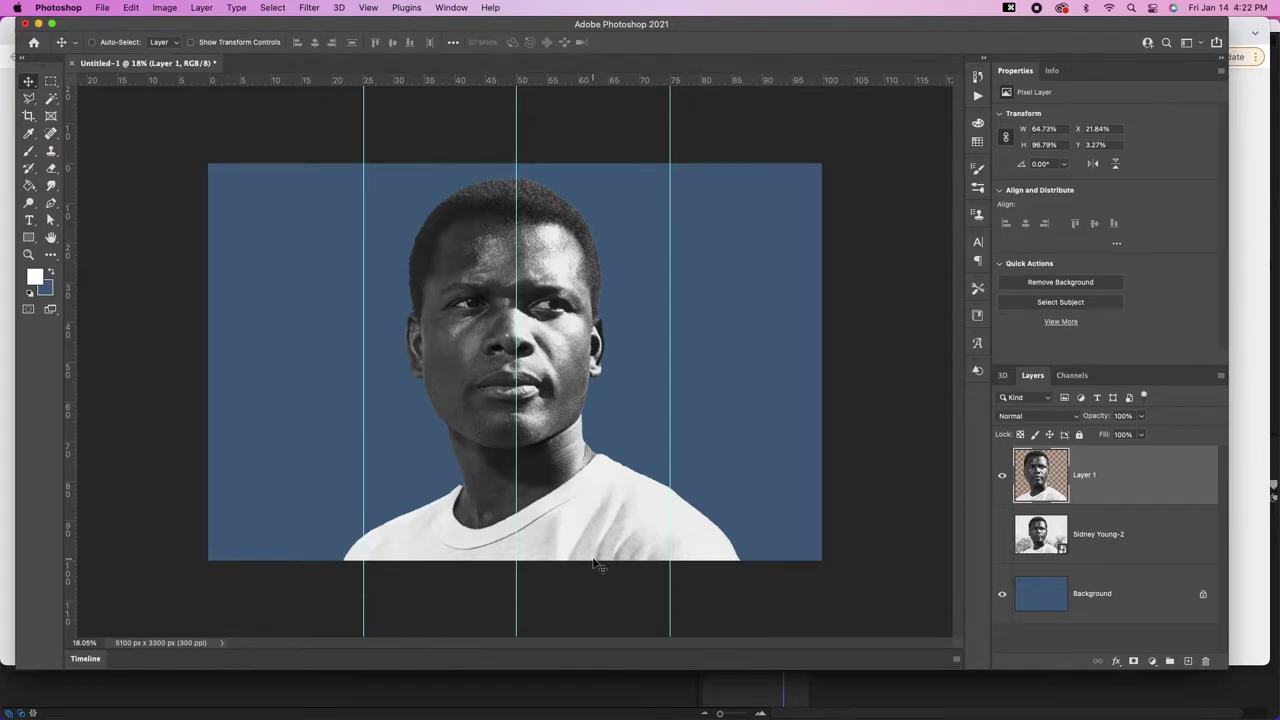
Step: With the default black and white colours set, load the cut-out layer's outline as a selection and invert it
key("t")
key("d")
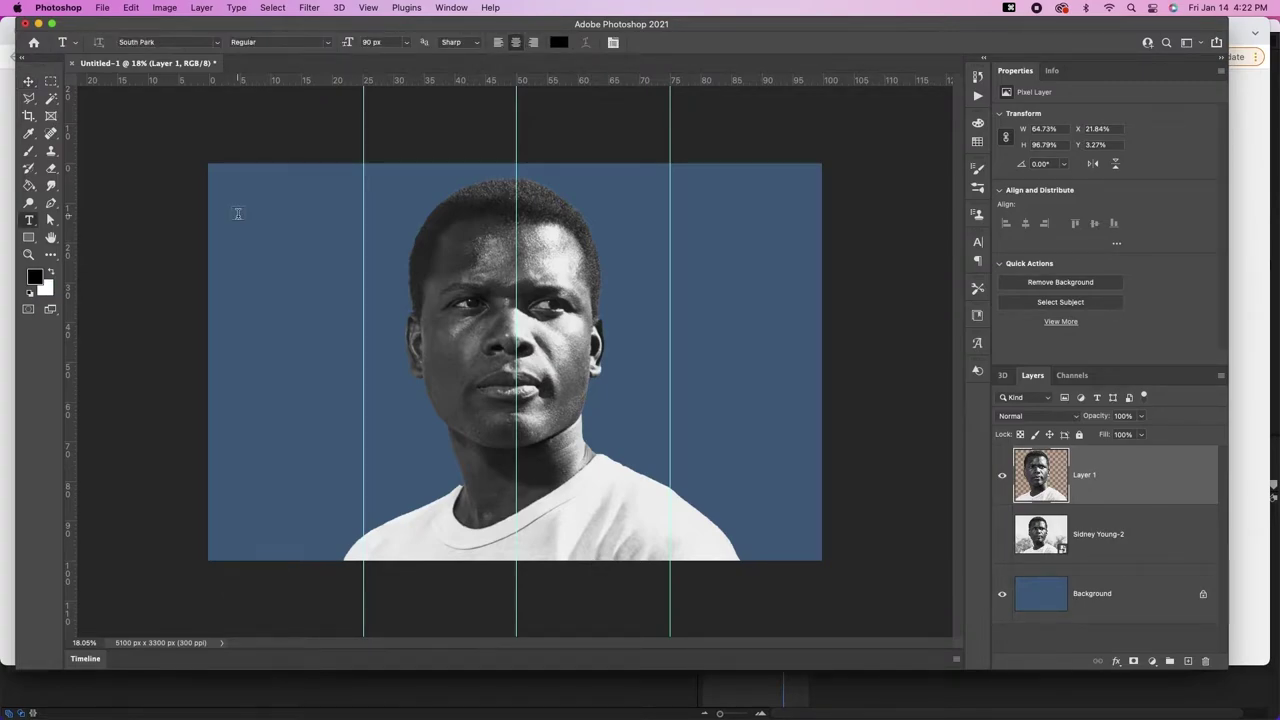
key("v")
key("super")
left_click(1033, 484, "super")
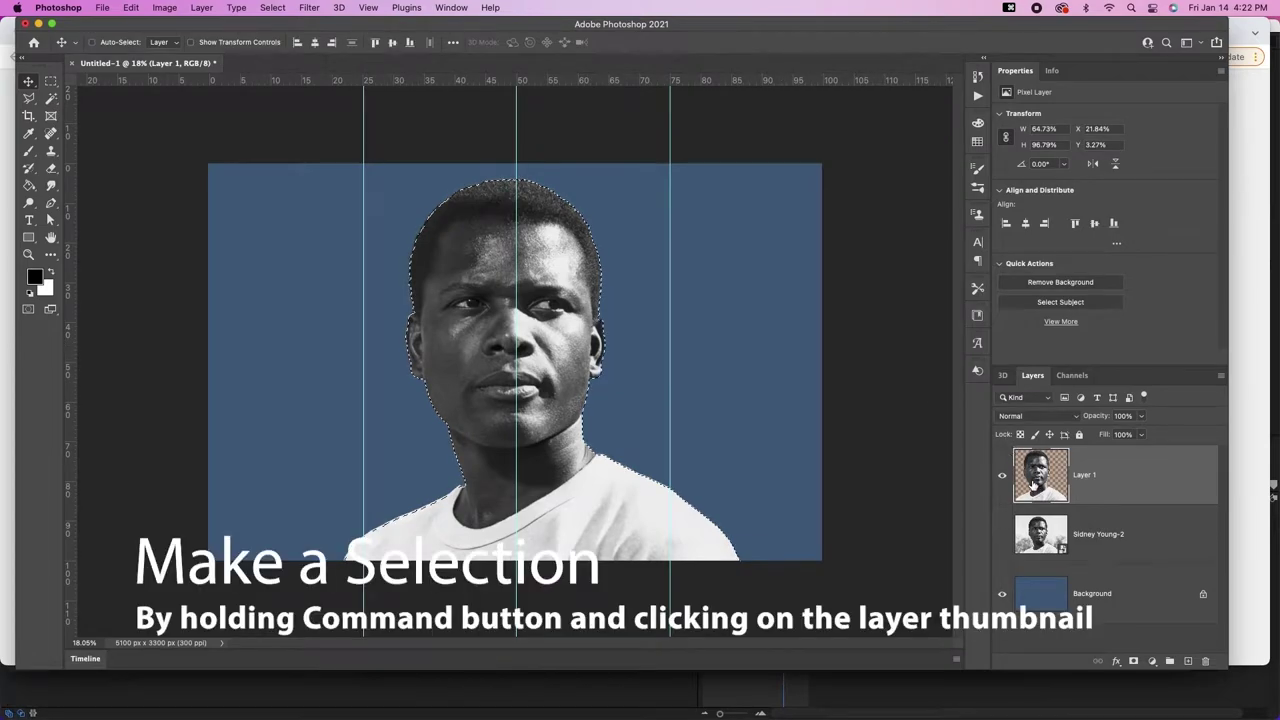
left_click(273, 7)
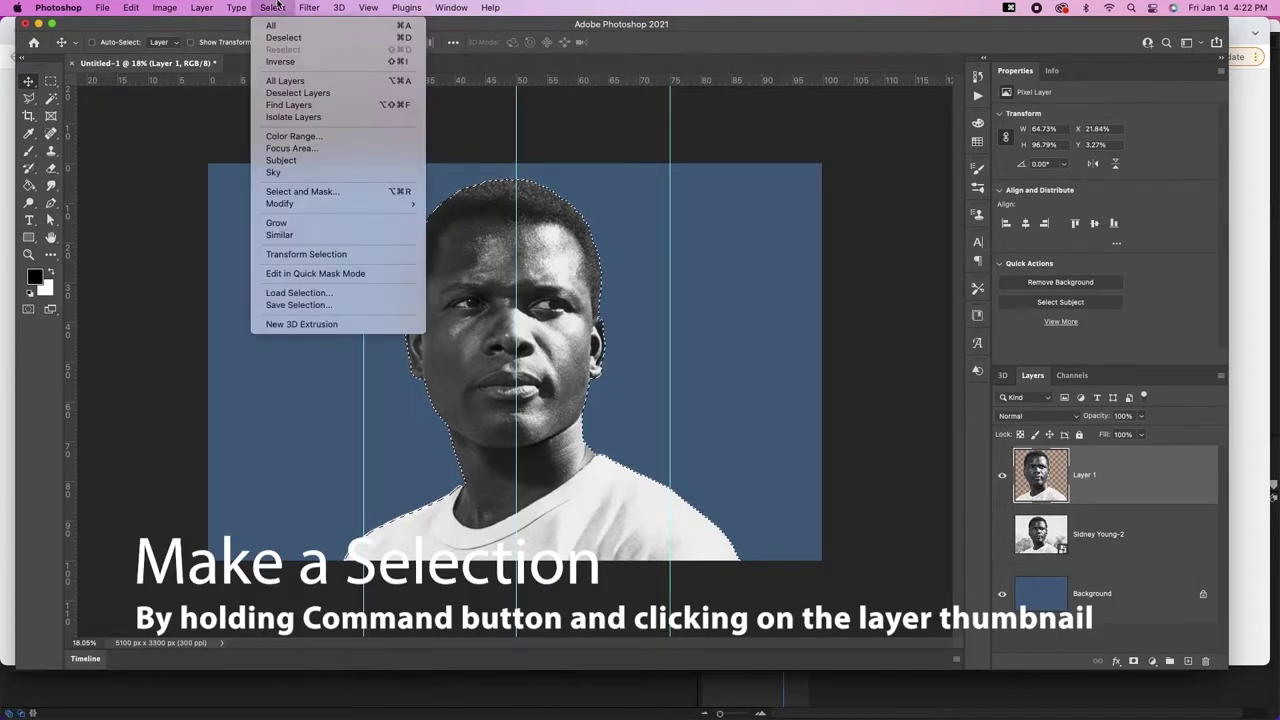
left_click(287, 65)
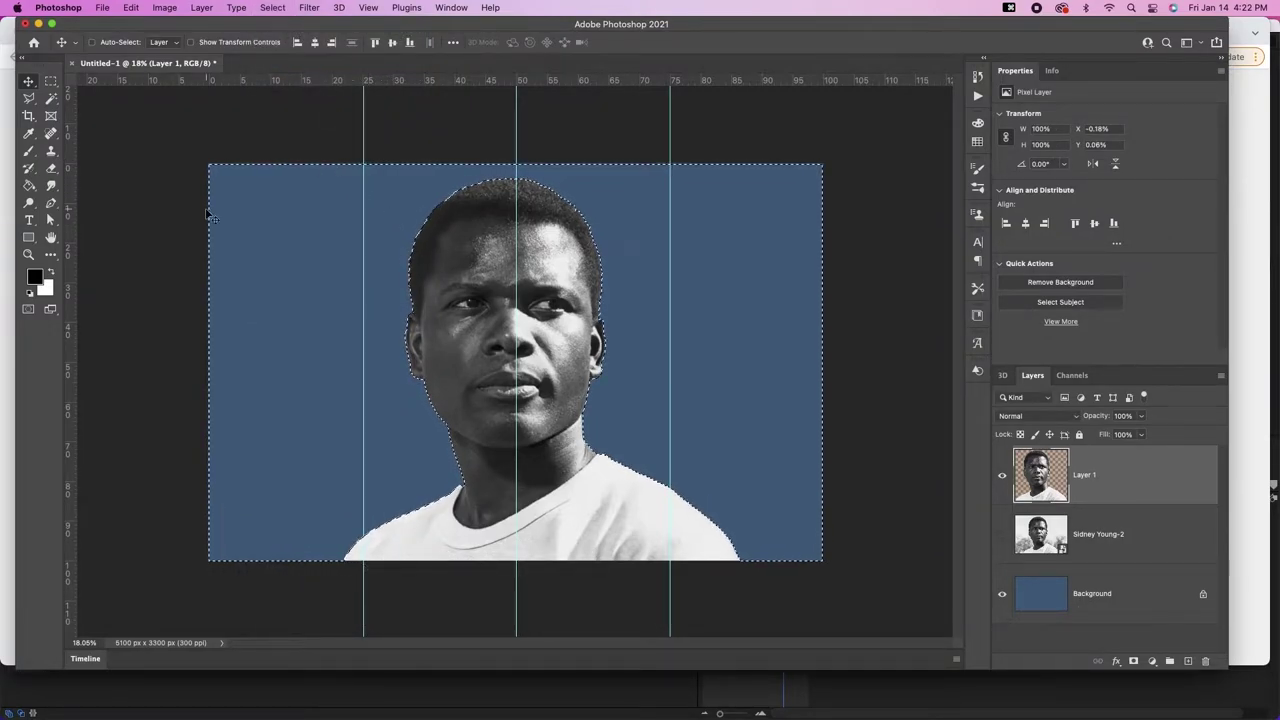
Step: Convert the selection around the man into a work path with a tolerance of 2.0 pixels
key("m")
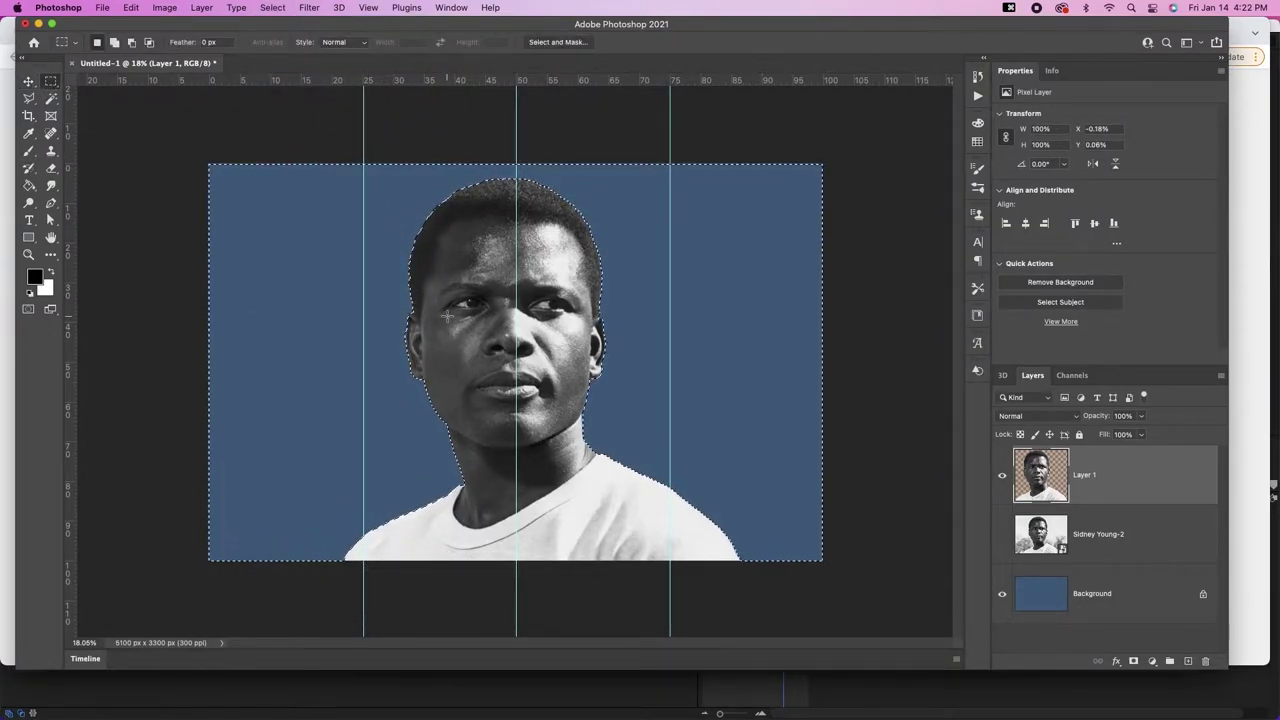
right_click(386, 323)
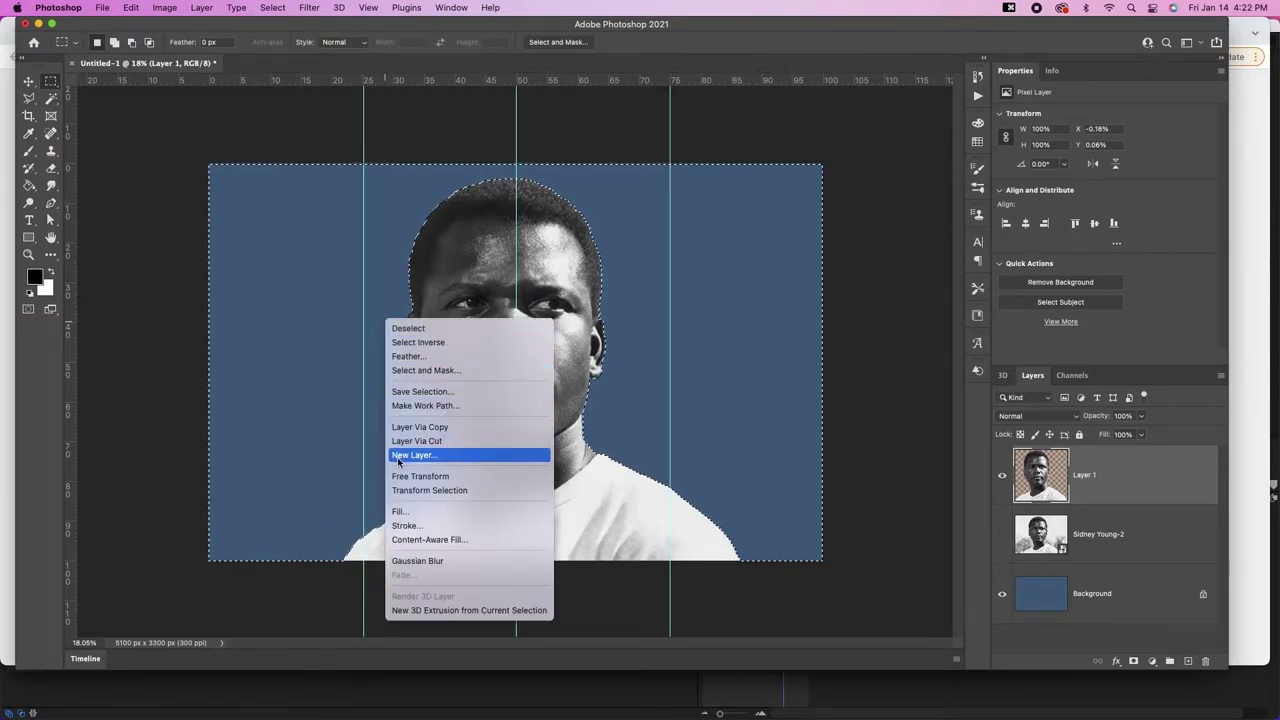
left_click(432, 406)
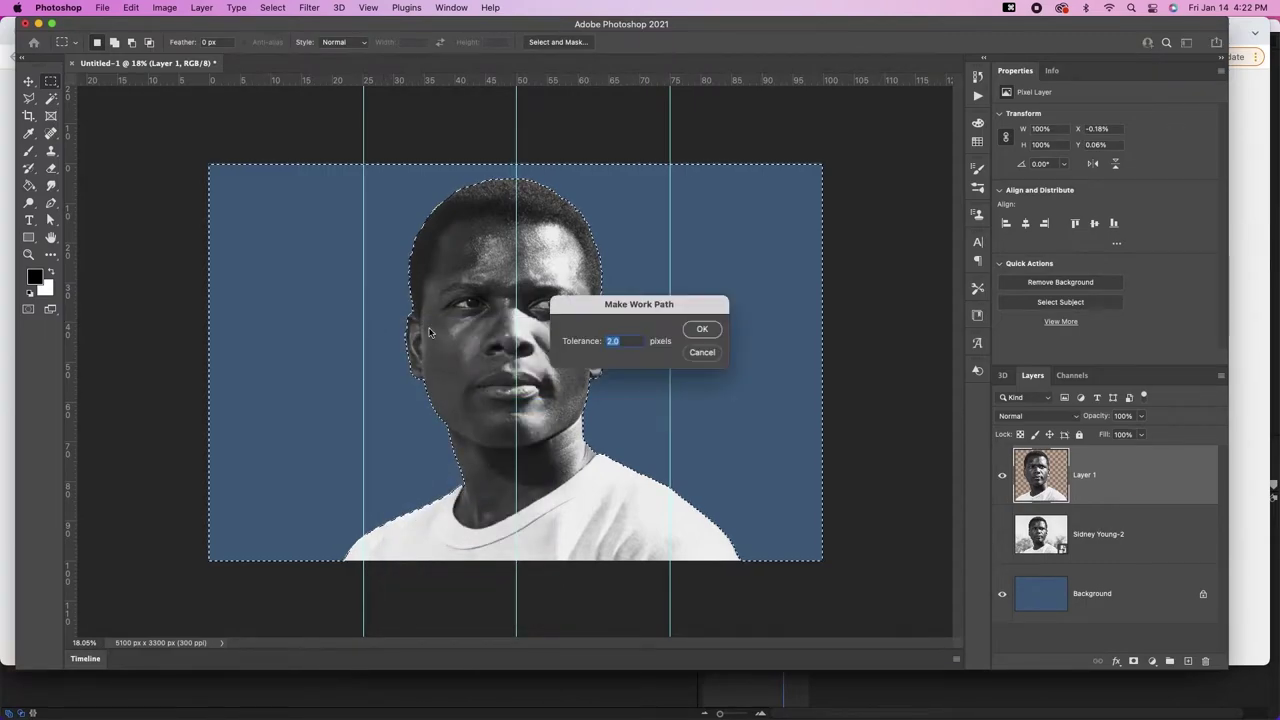
left_click(695, 327)
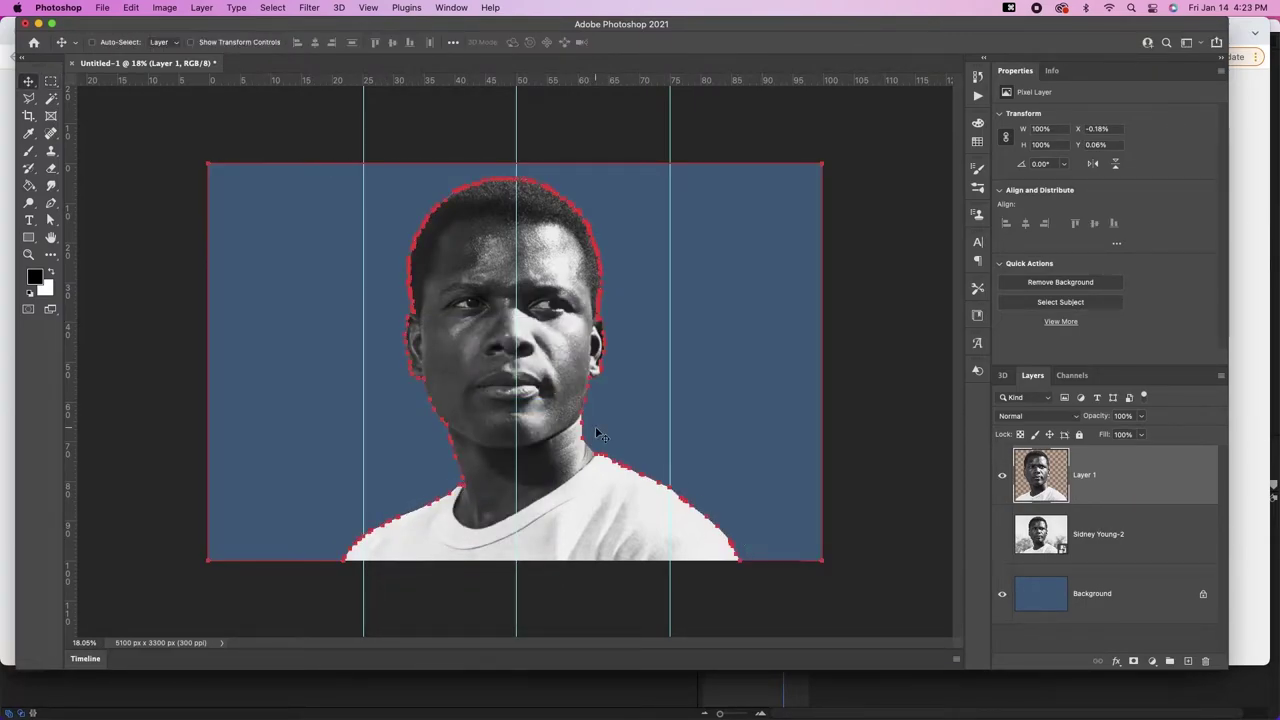
Step: Select the work path's anchor points on the right half of the canvas with Direct Selection and delete them
key("a")
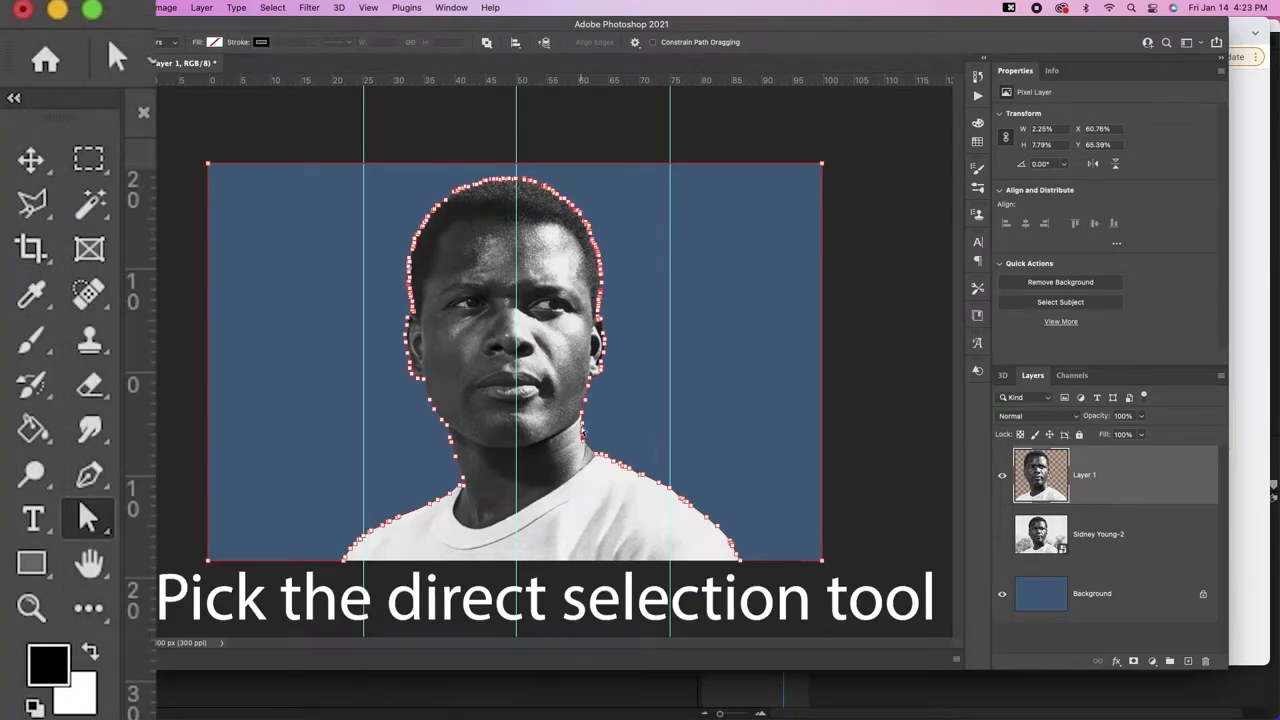
left_click_drag(855, 118, 516, 497)
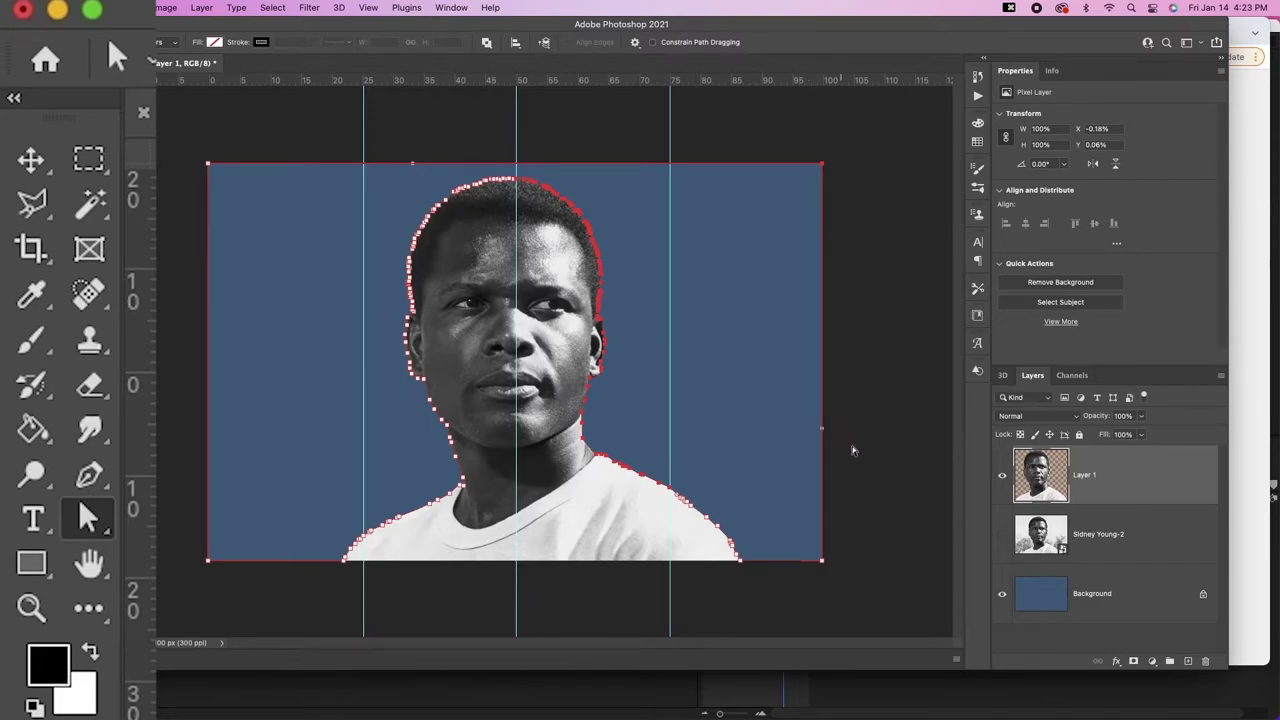
left_click_drag(857, 486, 653, 622)
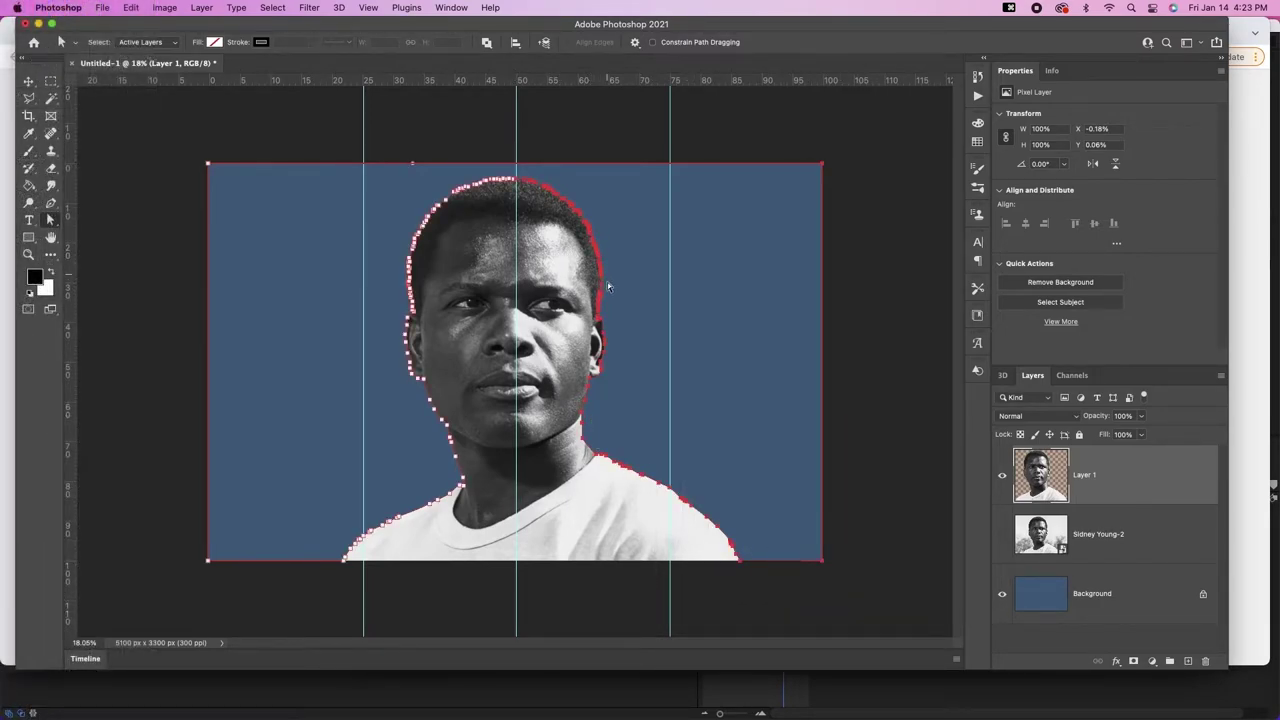
key("BackSpace")
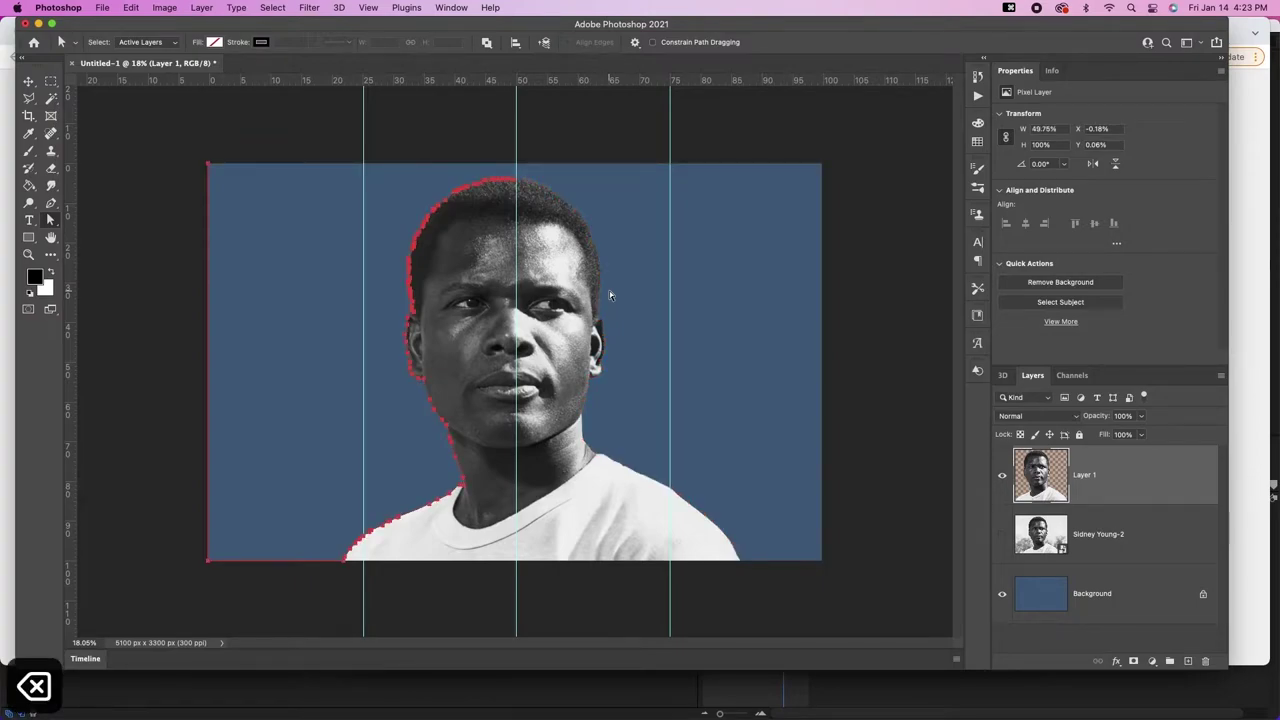
Step: Close the left-half path with the Pen tool, running along the canvas's upper edge to the centre guide and down to the head
key("a")
left_click(51, 204)
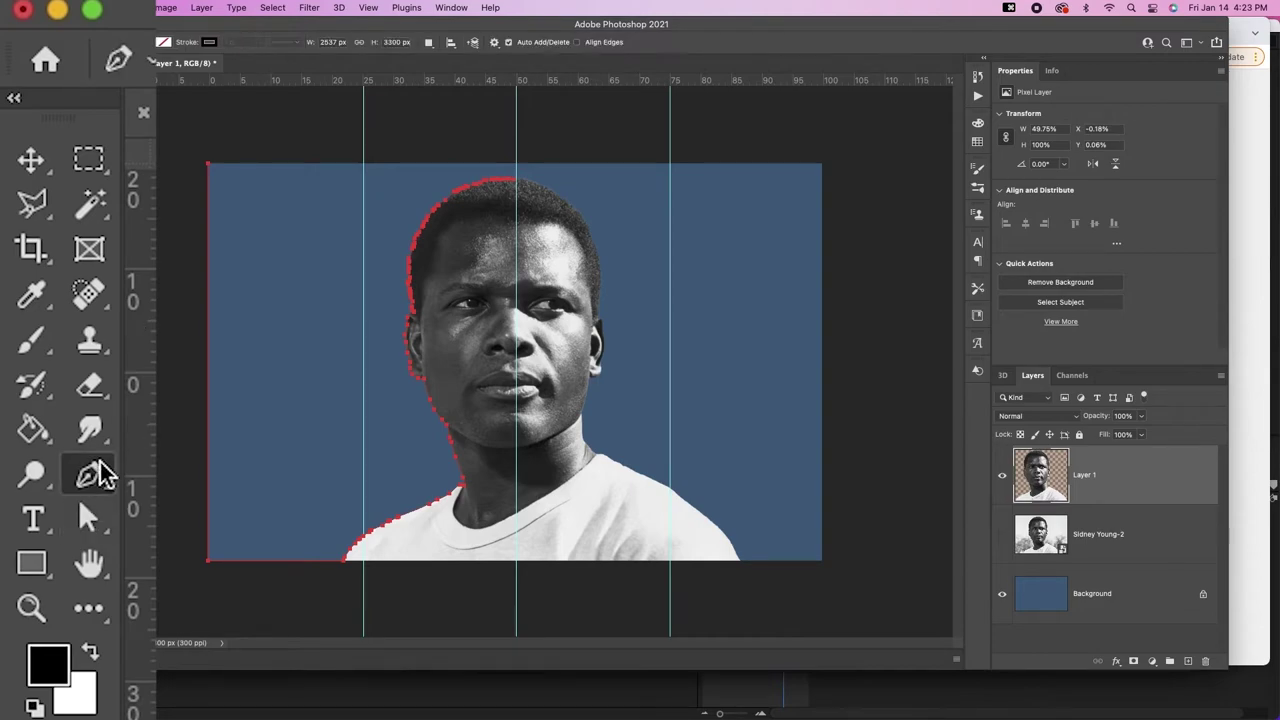
left_click(208, 163)
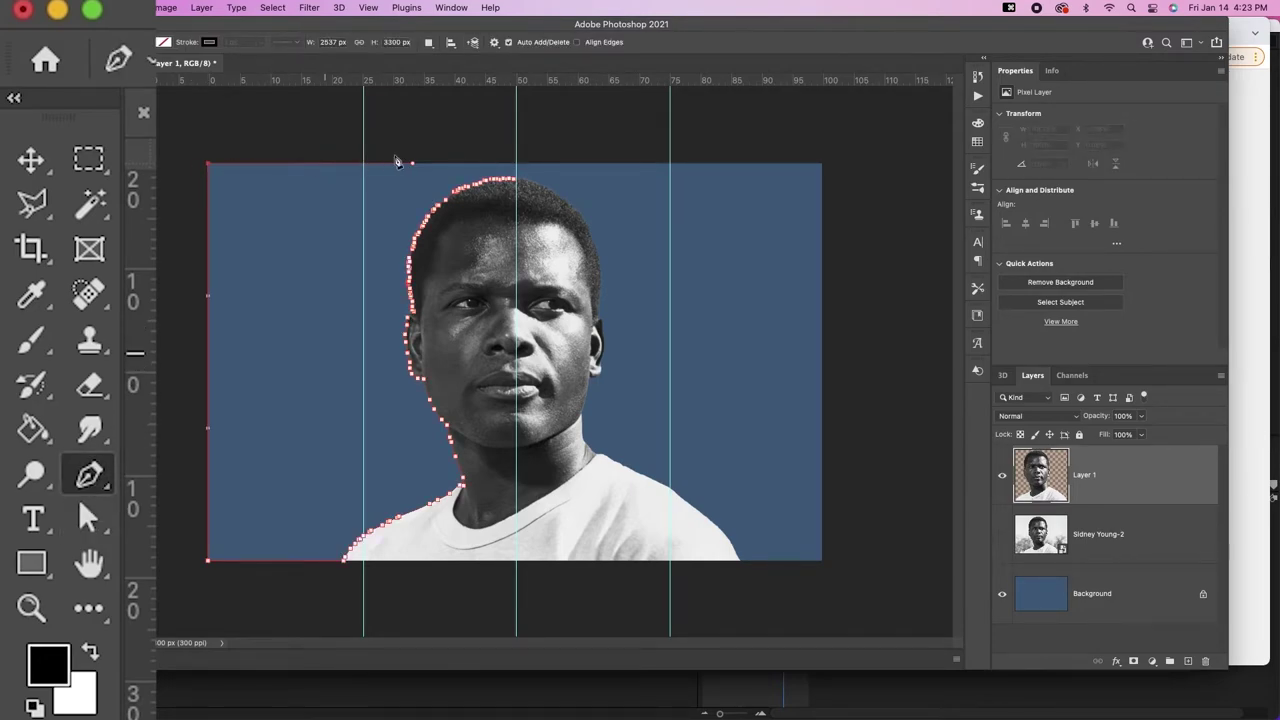
left_click(516, 164)
left_click(516, 182)
key("v")
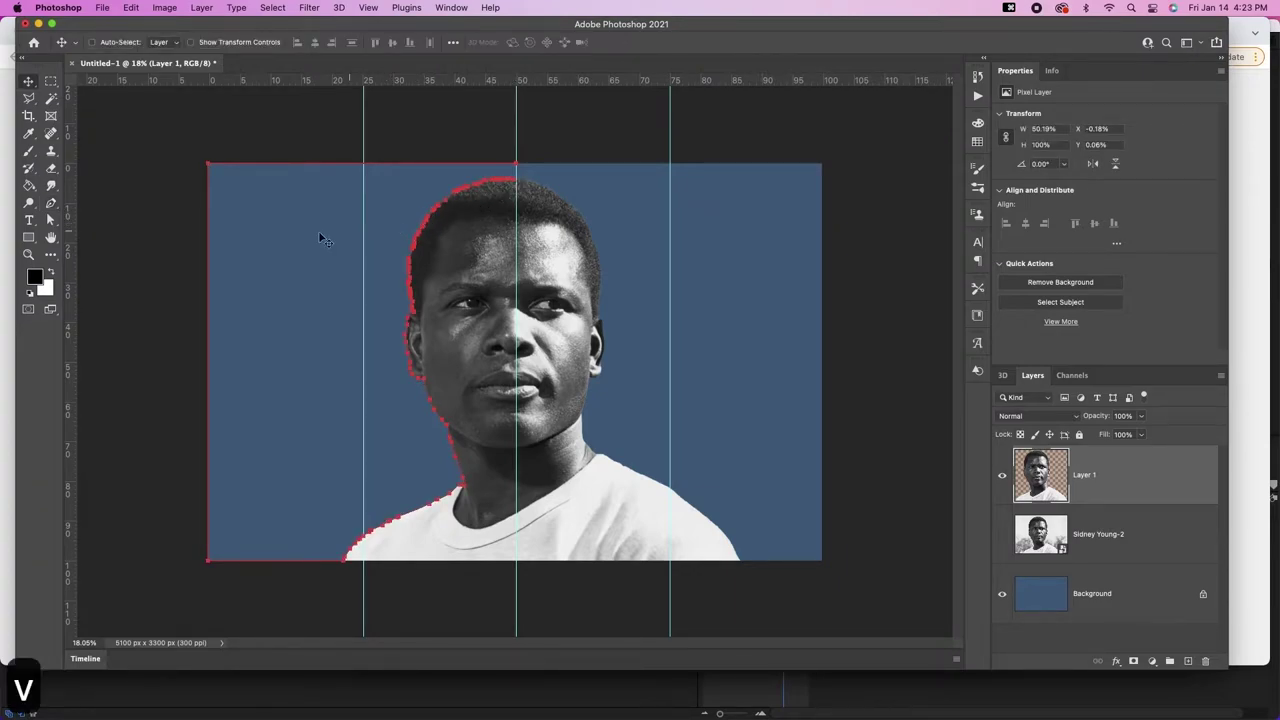
Step: Fill the closed path beside the man's face with the copied Sidney Poitier biography as area text
key("t")
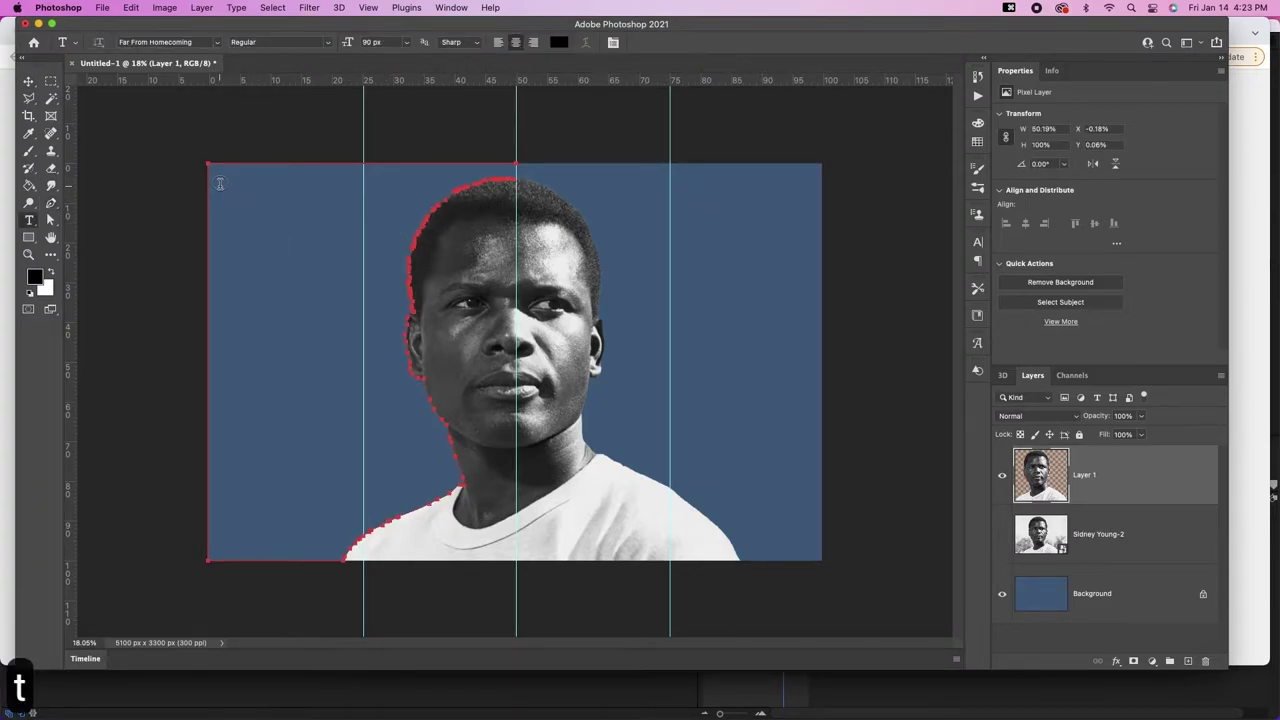
left_click(220, 183)
type("Sidney Poitier (born February 20, 1927, Miami, Florida, US—died January 6, 2022, Los Angeles, California), Bahamian American actor, director, and producer who broke the colour barrier in the US motion picture industry by becoming the first African American to win an Academy Award for best actor (for Lilies of the Field (1963)) and the first Black movie star. He also redefined roles for African Americans by rejecting parts that were based on racial stereotypes. Early life and work Poitier was born prematurely in the United States while his parents were visiting from The Bahamas. While some references give his birth year as 1924, most sources, including Poitier himself, indicate that he was born in 1927. He grew up on Cat Island, Bahamas, and relocated as a teenager to the United States, where he enlisted in the US Army during World War II and served a brief stint in a medical unit. Upon his discharge, he applied to the American Negro Theatre (ANT) in New York City. Rejected at first because of his accent, he practiced American enunciation while listening to the accents of radio voices and reapplied to ANT six months later. This time he was accepted, and he began studying acting while appearing in a series of ANT productions. In 1946 he made his Broadway debut in Lysistrata.")
Step: Left-align all of the biography text and change its font to Myriad Pro Regular
key("cmd+a")
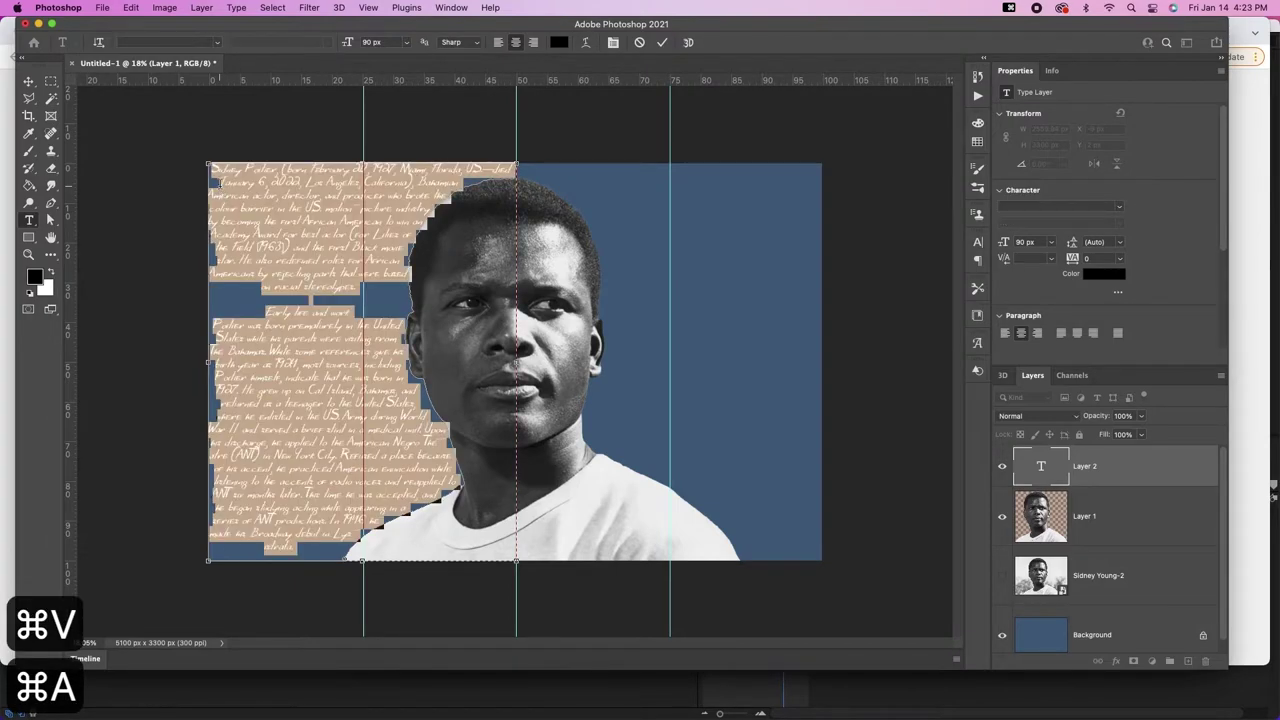
left_click(498, 43)
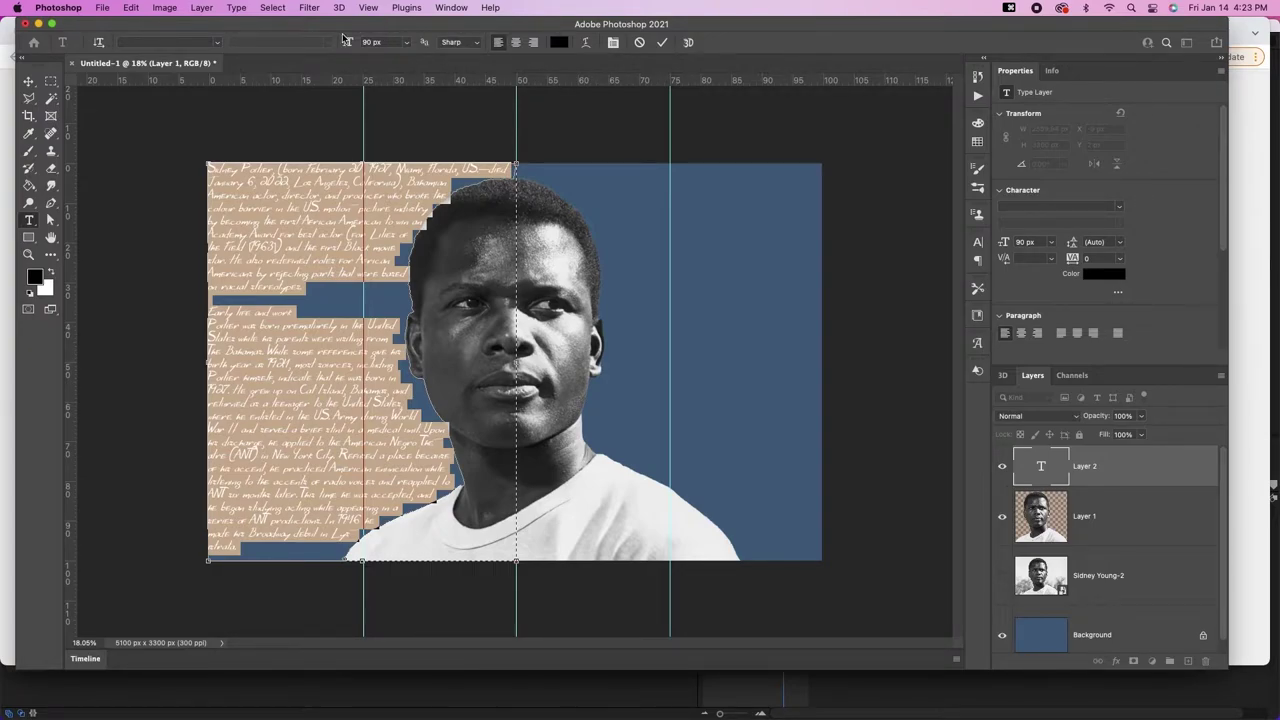
left_click(215, 45)
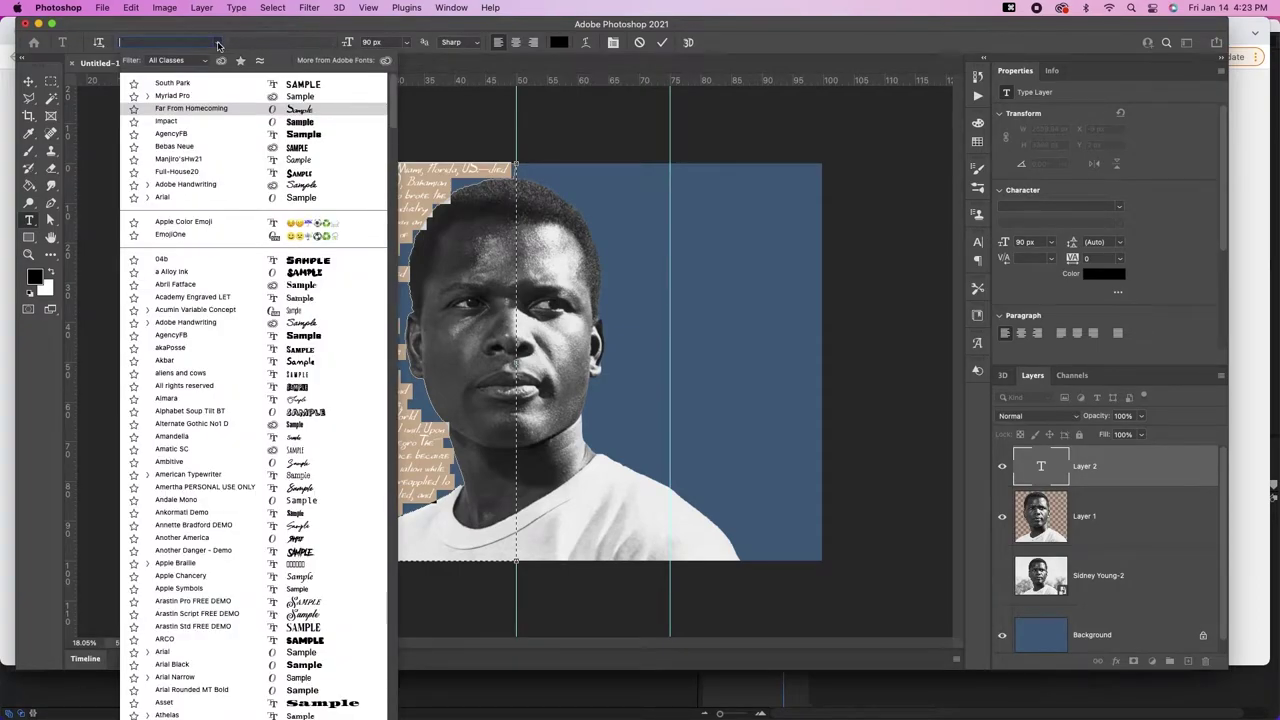
key("Up")
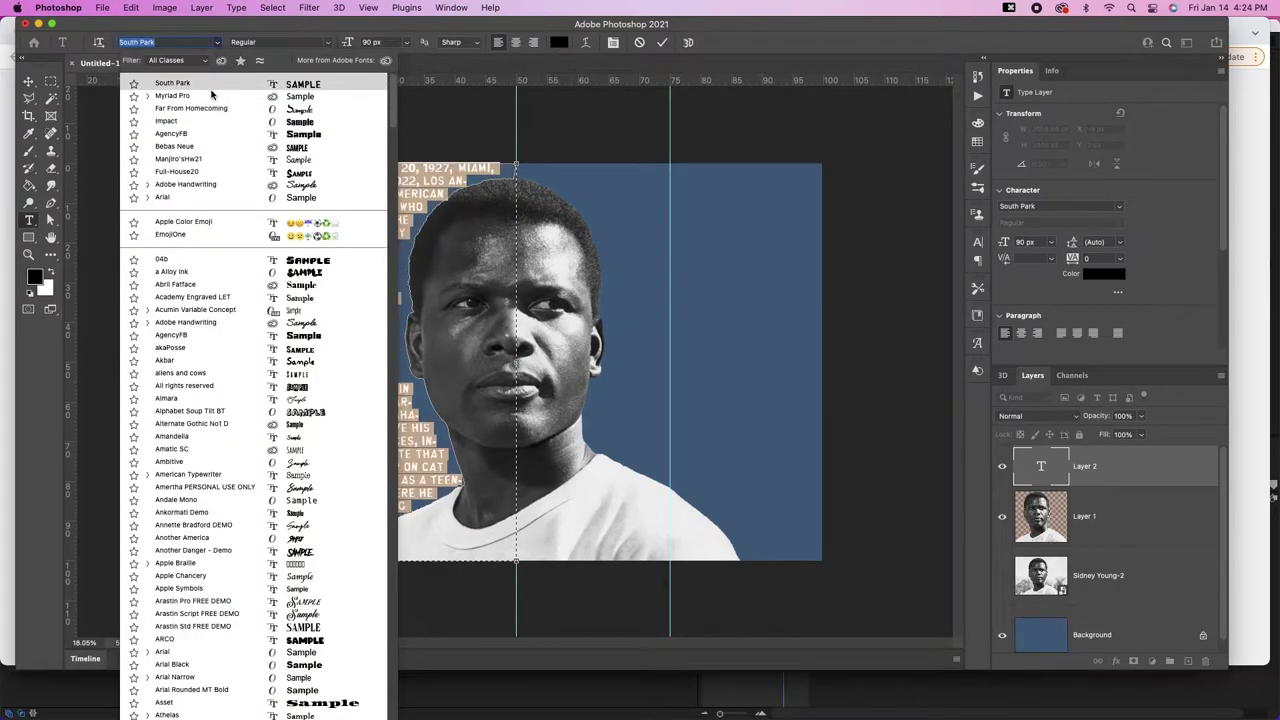
key("Return")
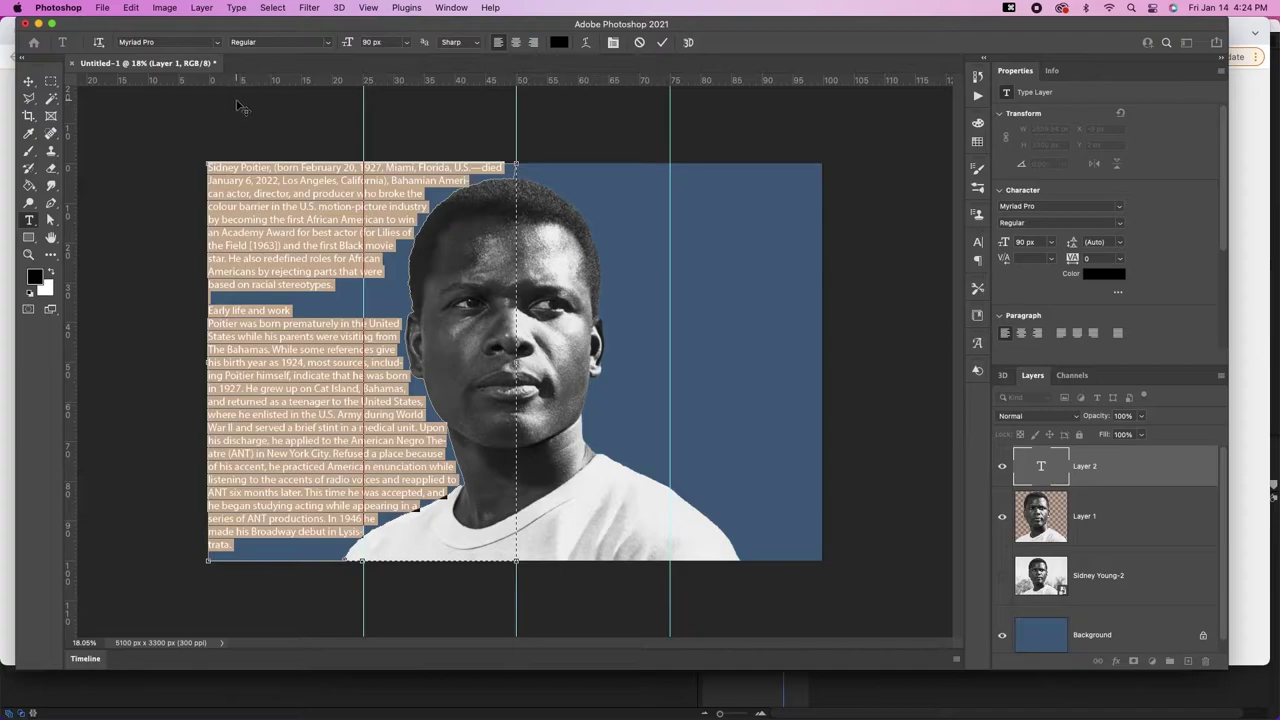
Step: Insert two blank lines above the biography's opening sentence and finish editing the text
left_click(221, 169)
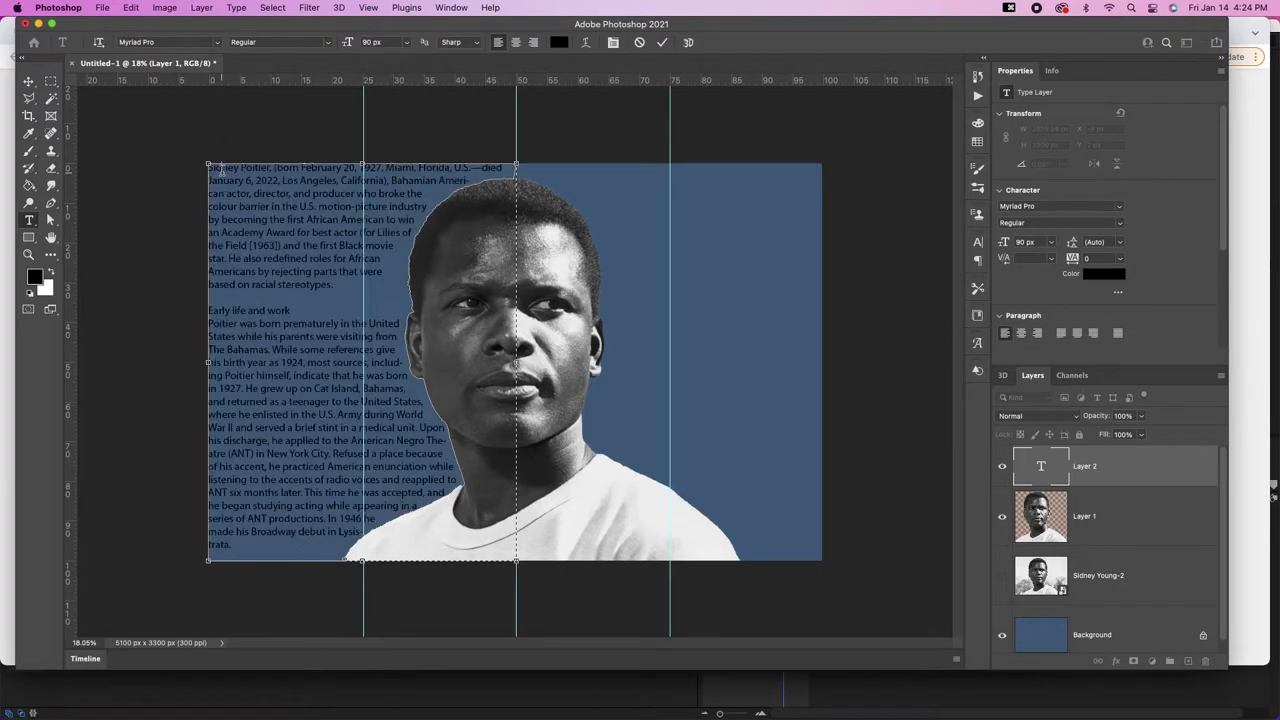
key("Left")
key("Left")
key("Left")
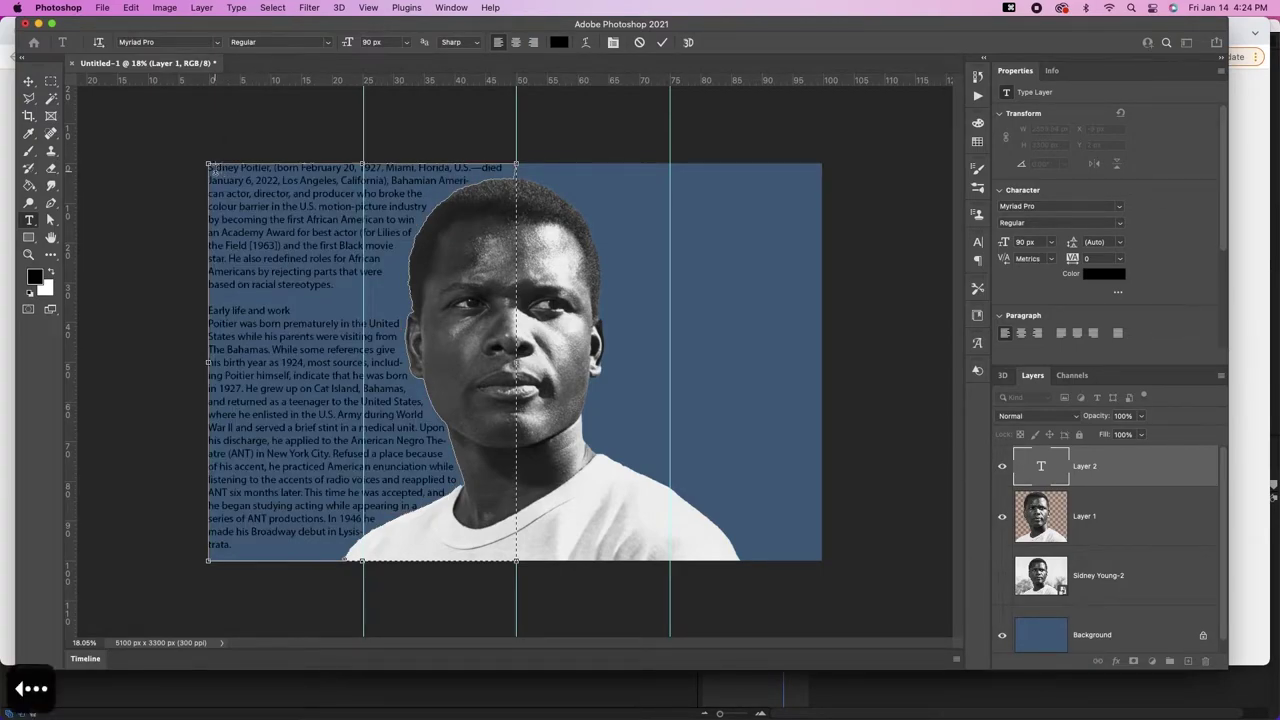
key("Return")
key("Return")
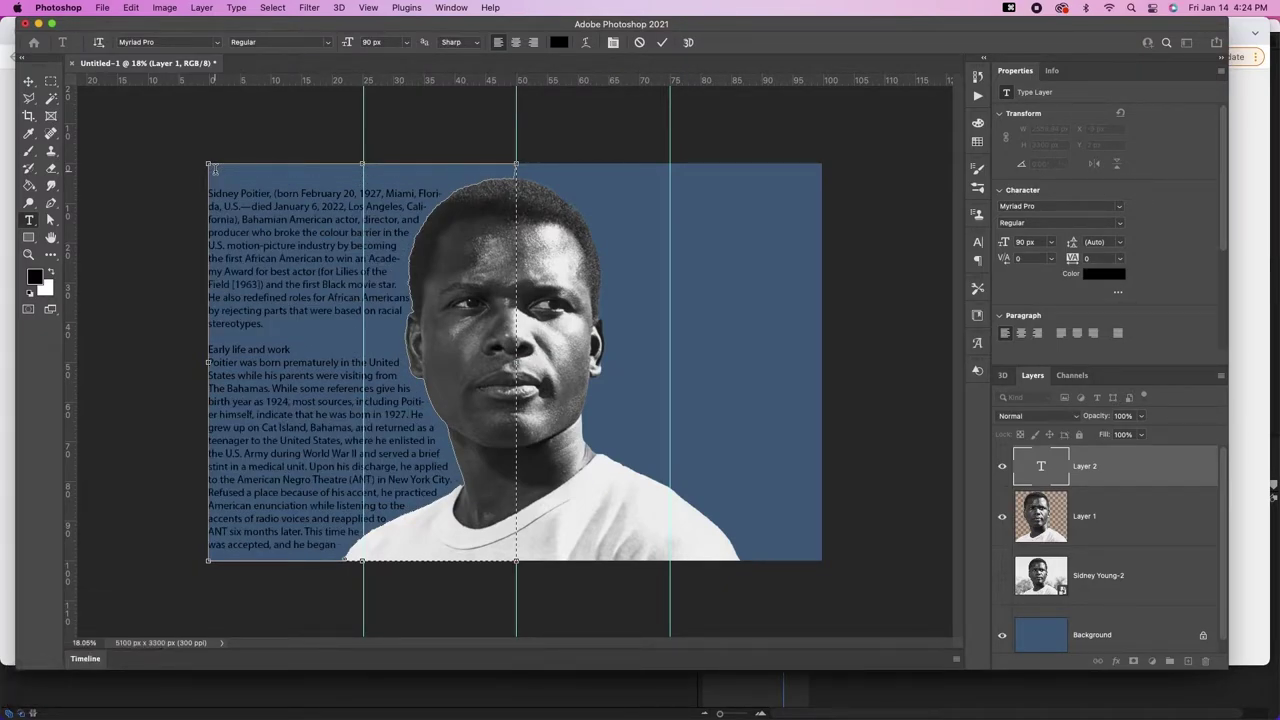
left_click(1048, 468)
key("v")
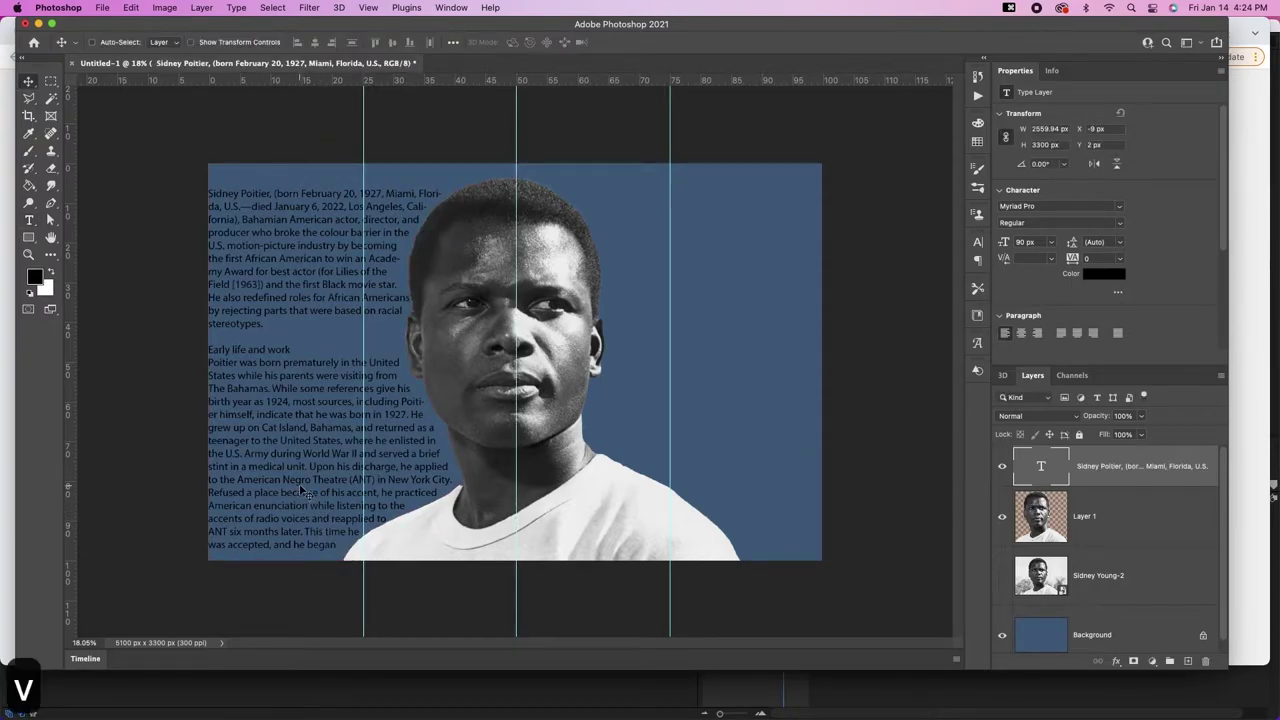
Step: Move the upper outer corner point of the left text's path inward with Direct Selection to leave a side margin
key("t")
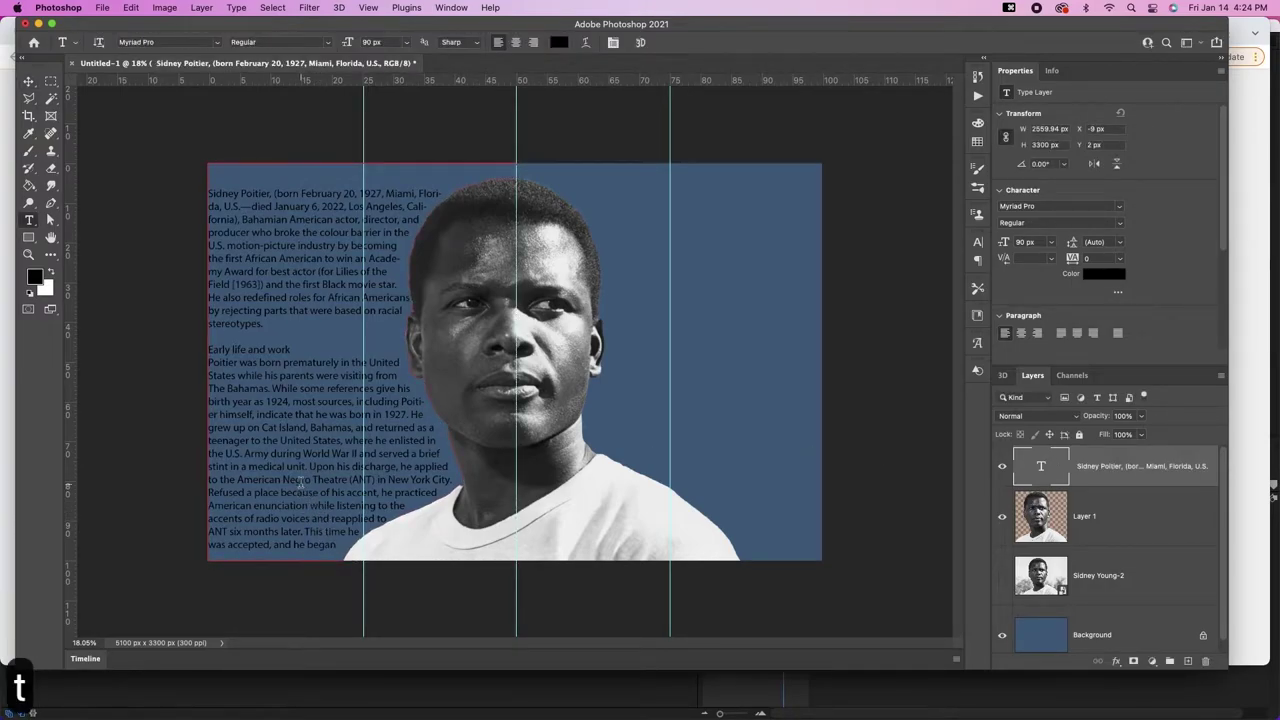
key("a")
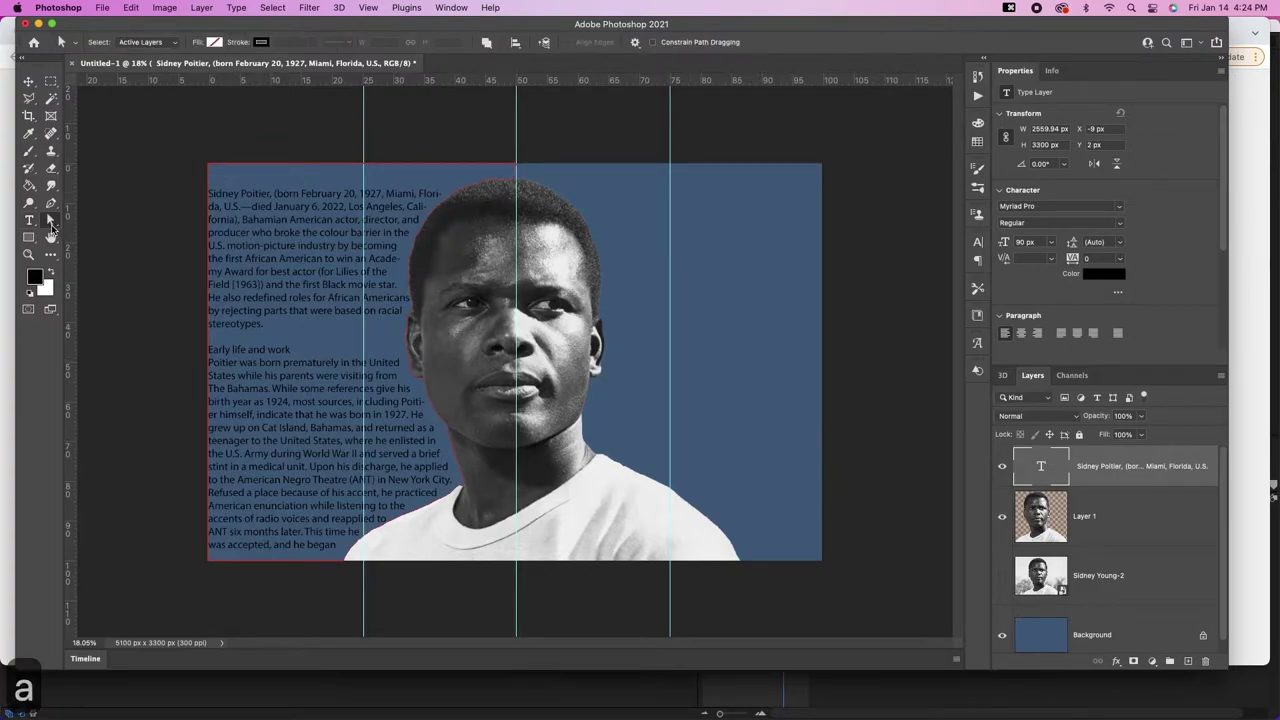
left_click(207, 166)
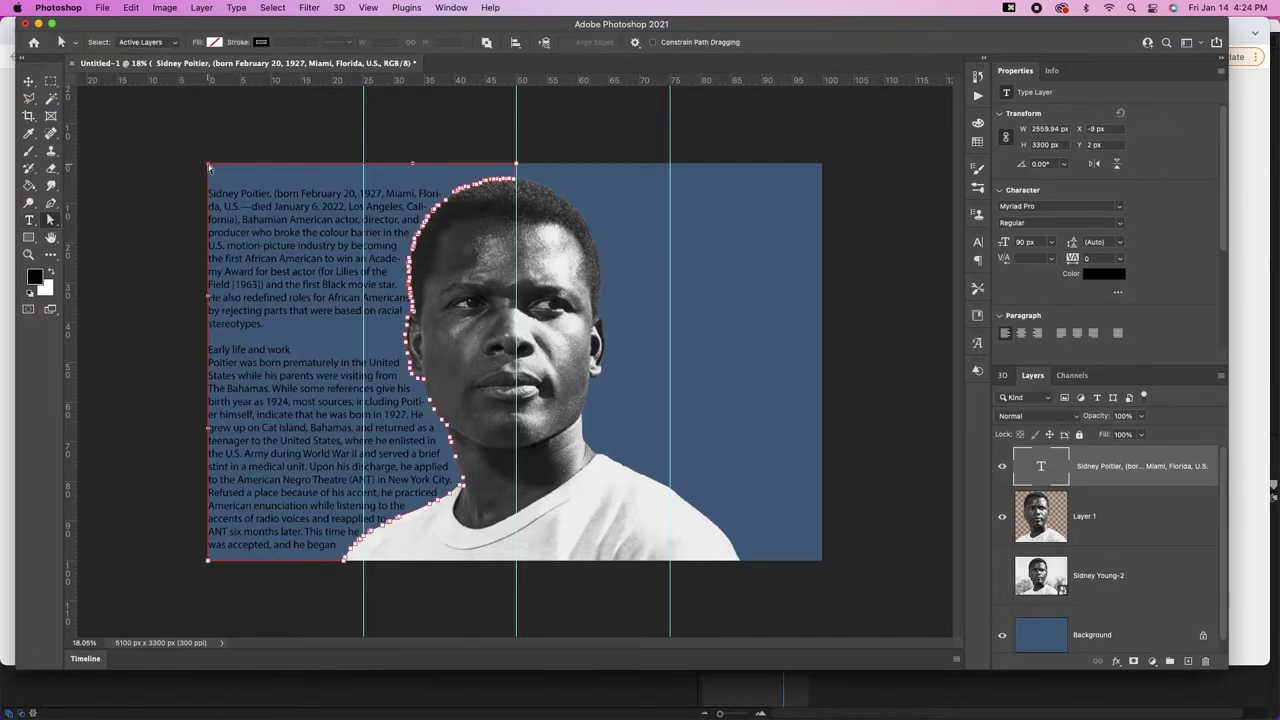
left_click_drag(208, 164, 238, 160)
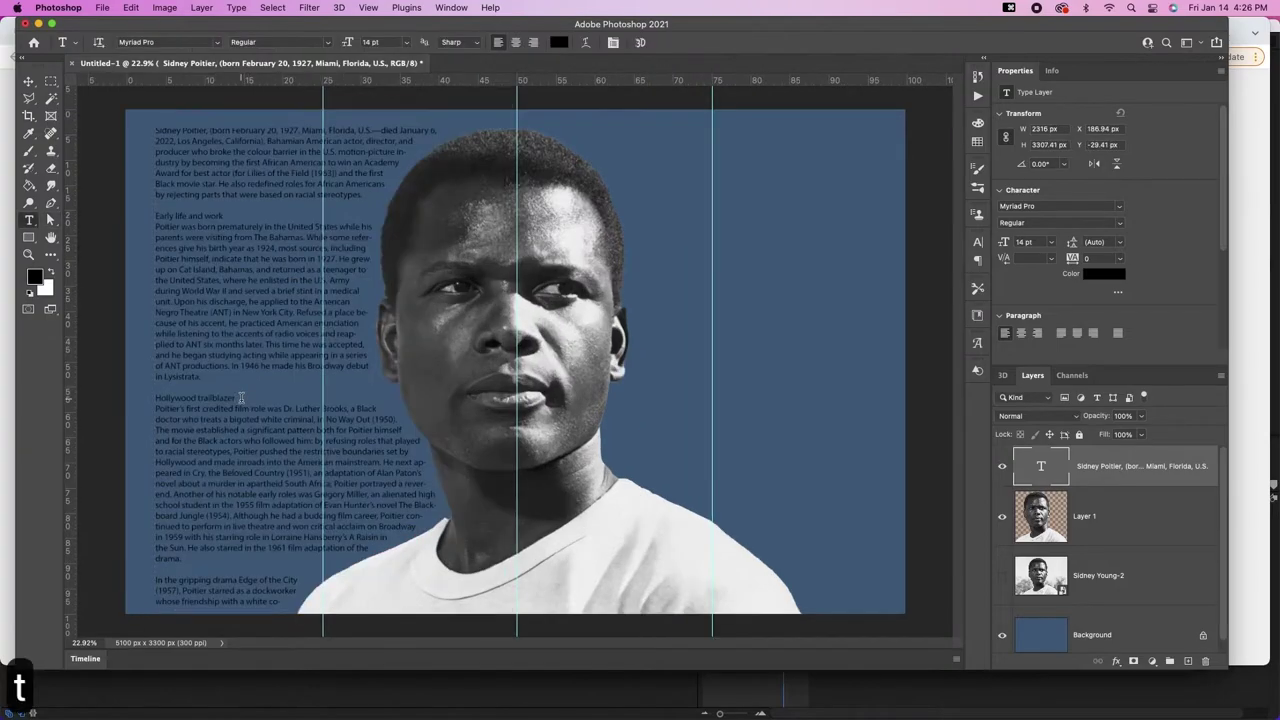
Step: Enlarge the "Hollywood trailblazer" and "Early life and work" headings to 23 pt
left_click_drag(241, 398, 140, 400)
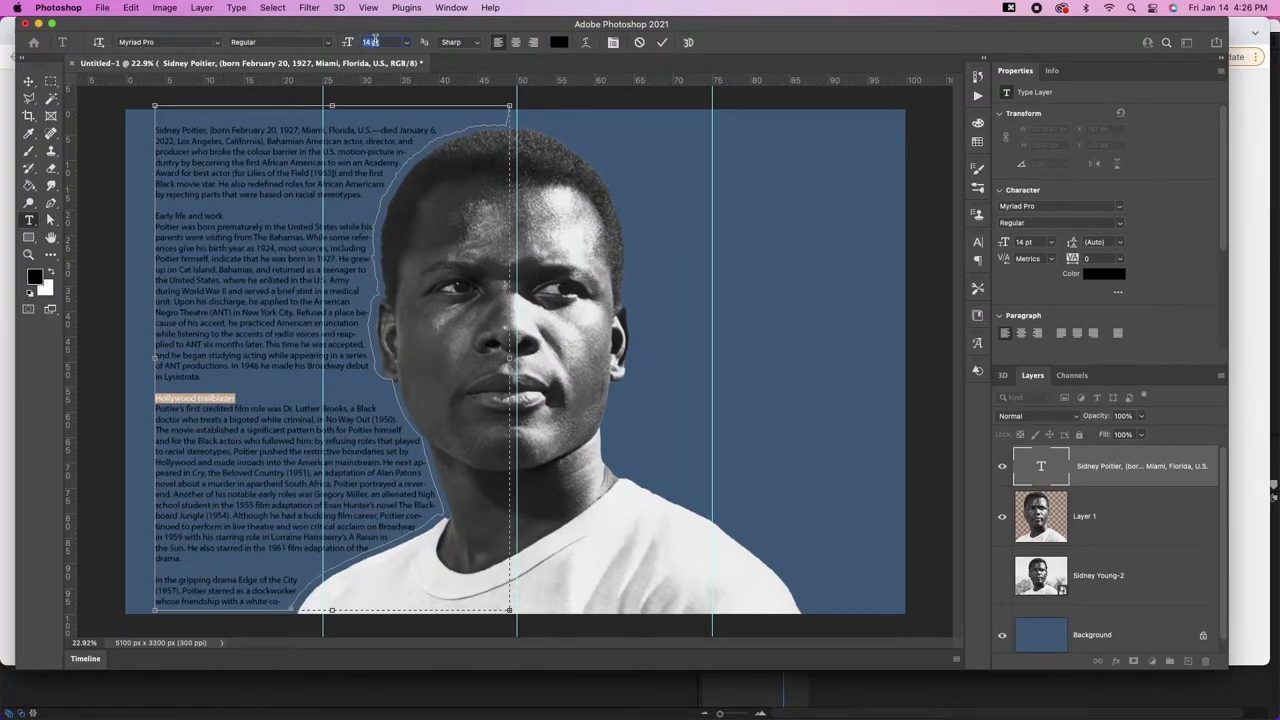
key("Up")
key("Up")
key("Up")
key("Up")
key("Up")
key("Up")
key("Up")
key("Up")
key("Up")
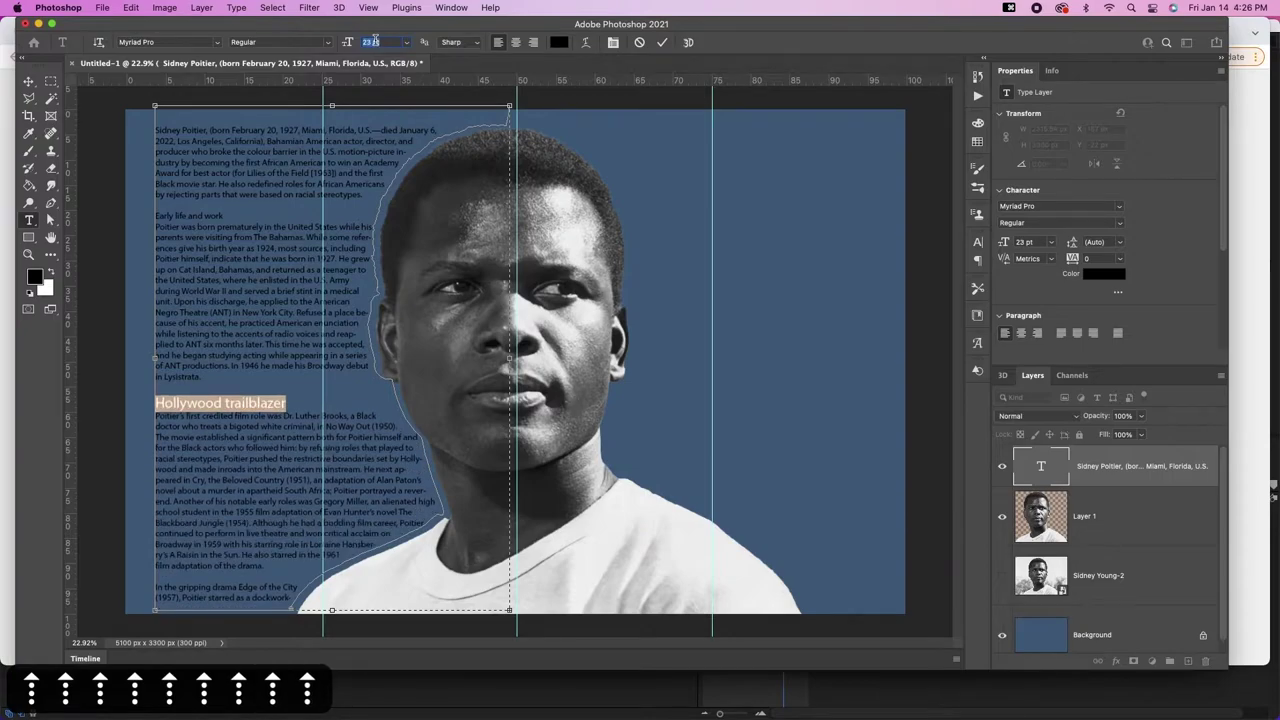
left_click_drag(237, 213, 130, 216)
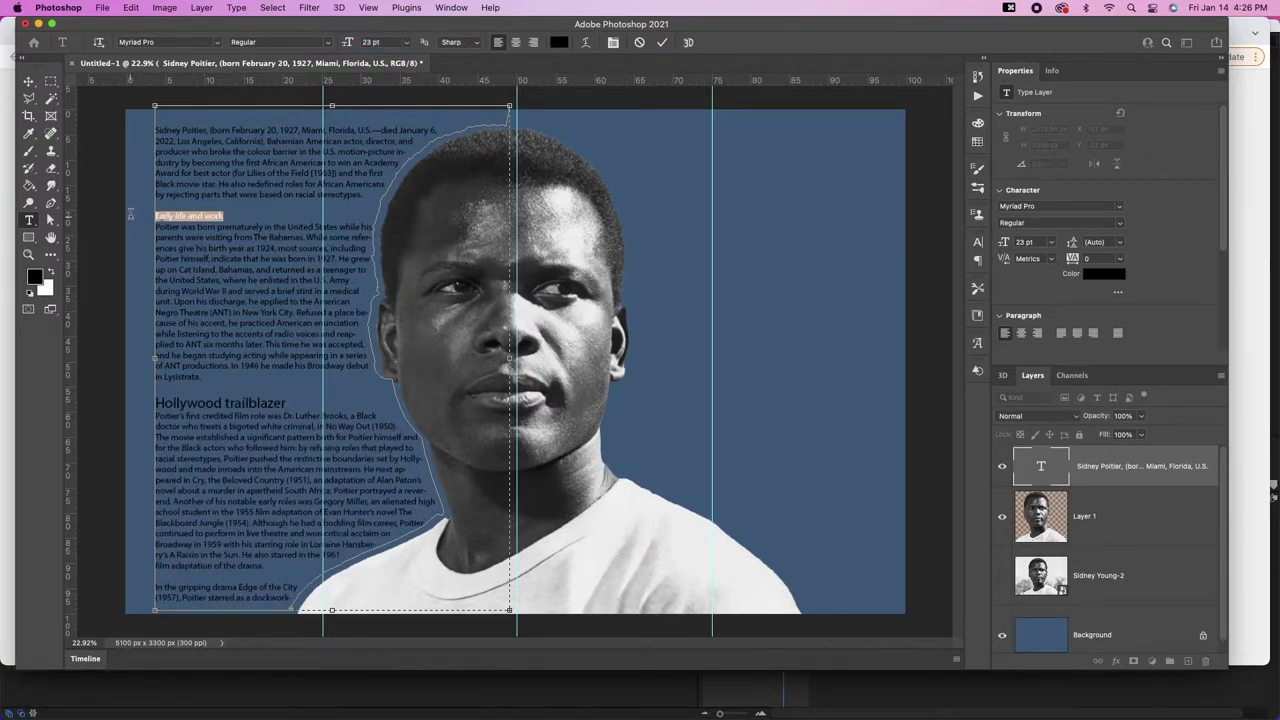
key("Escape")
Step: Select the area outside the man's cut-out on Layer 1, keeping only the half to the right of the centre guide
left_click(1035, 510)
key("v")
left_click(1048, 508, "super")
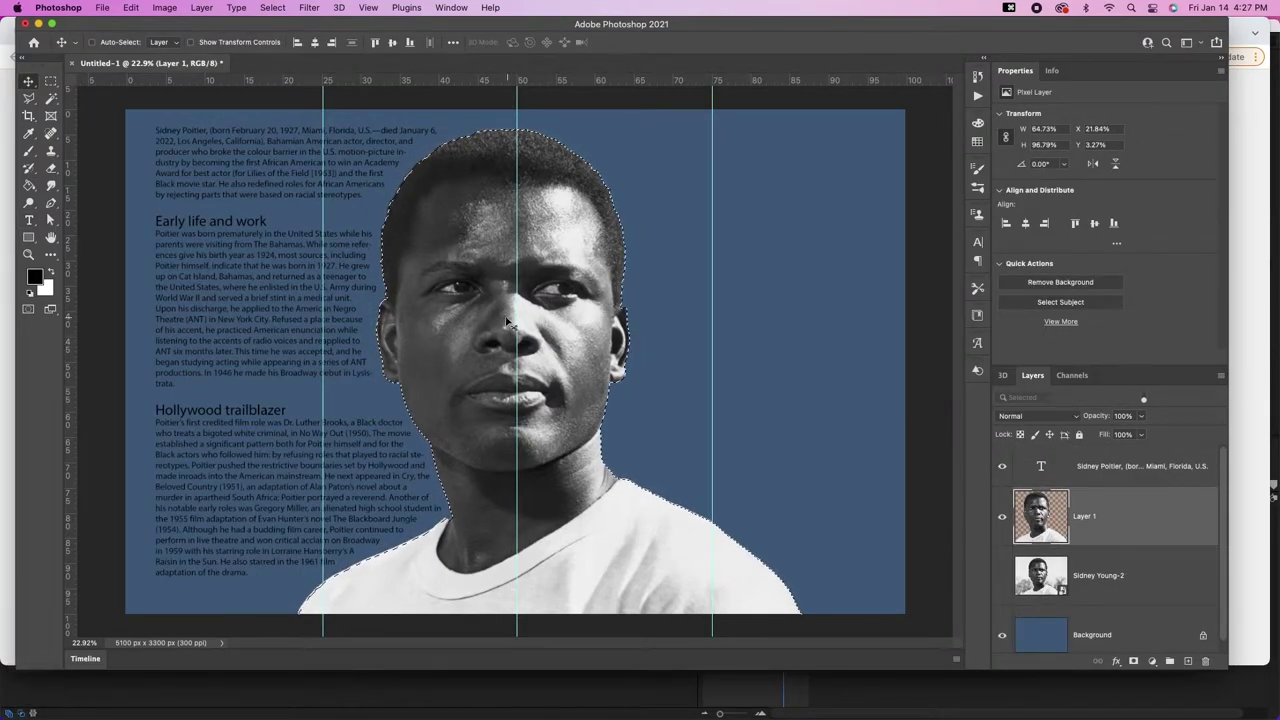
key("shift+super+i")
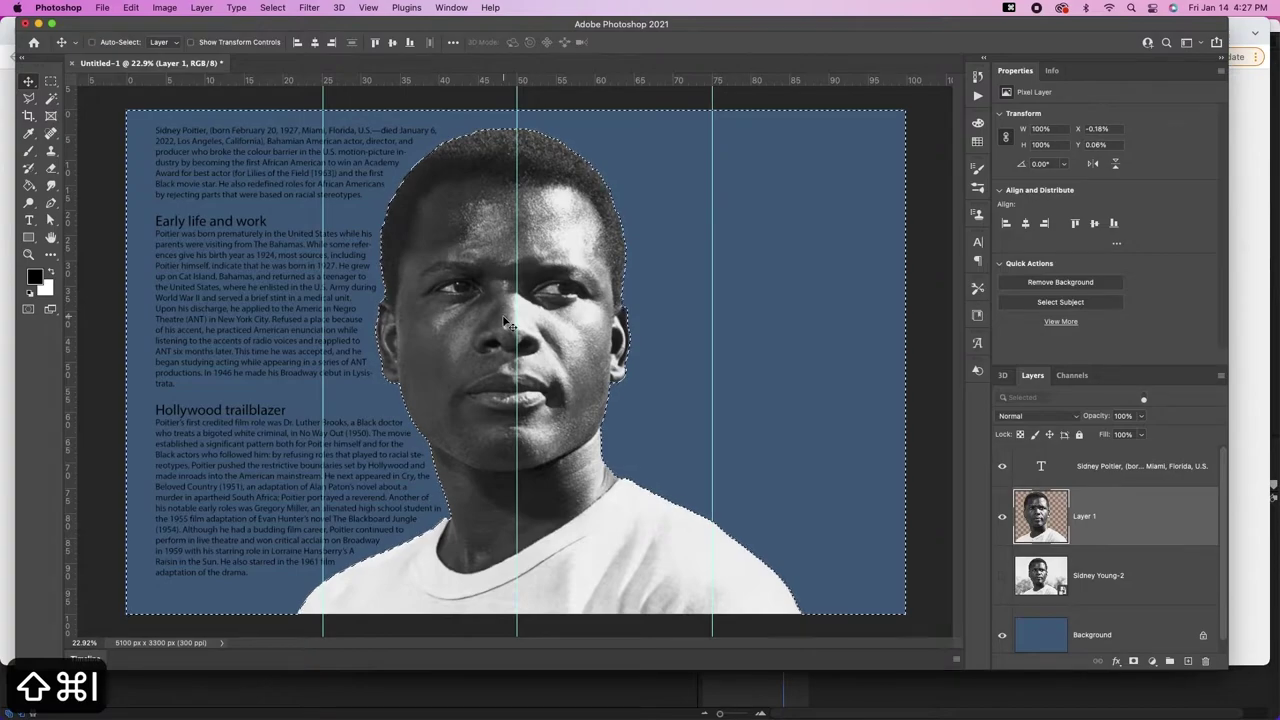
key("m")
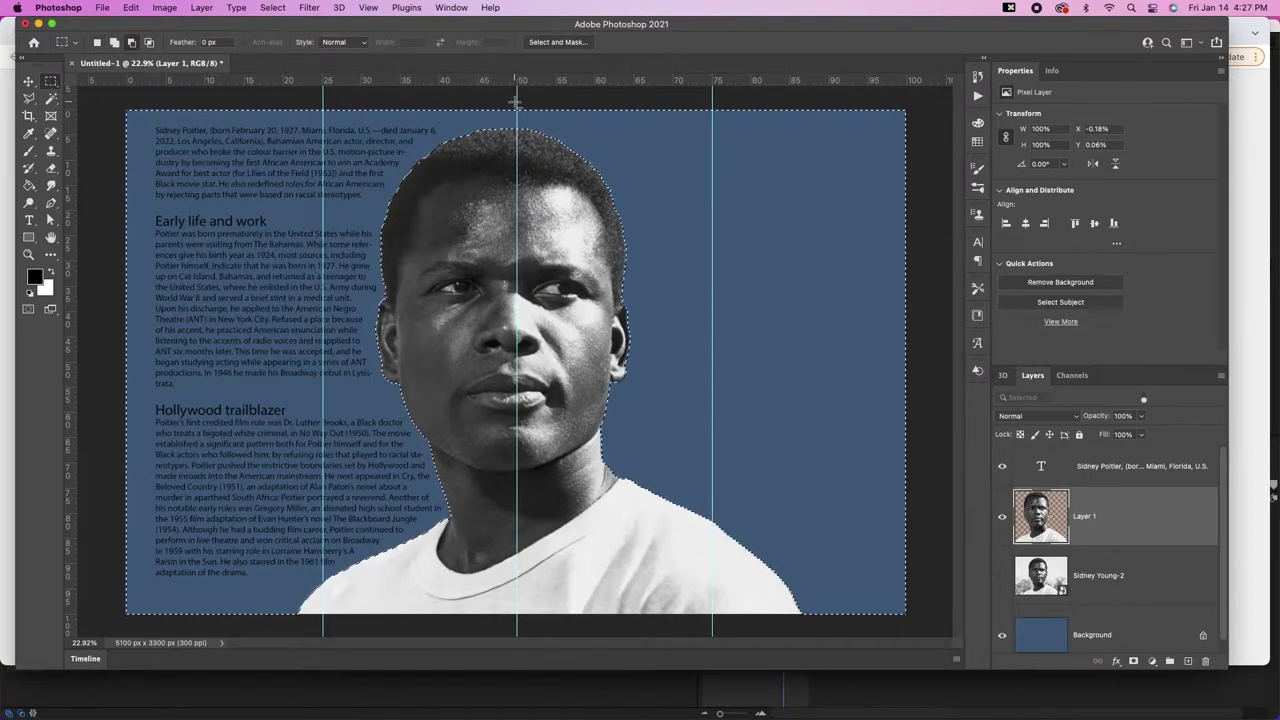
left_click_drag(460, 160, 38, 636)
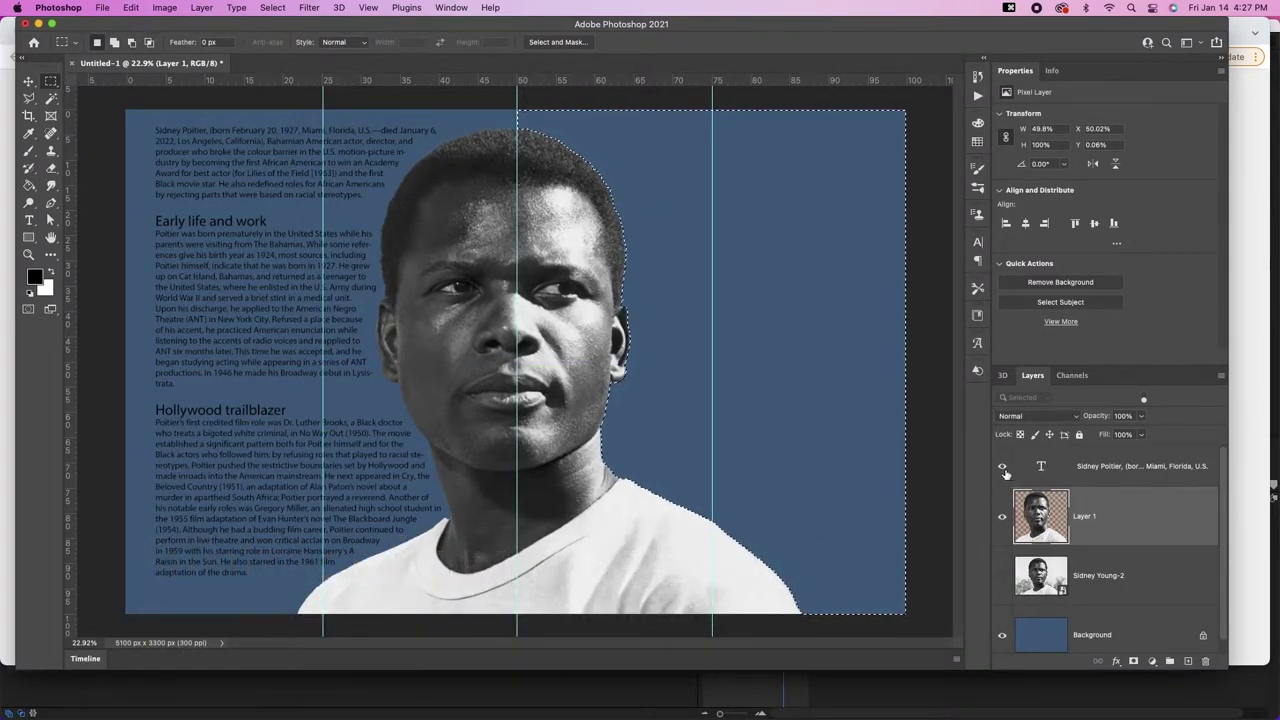
Step: Convert the right-half selection beside the man into a work path
right_click(676, 318)
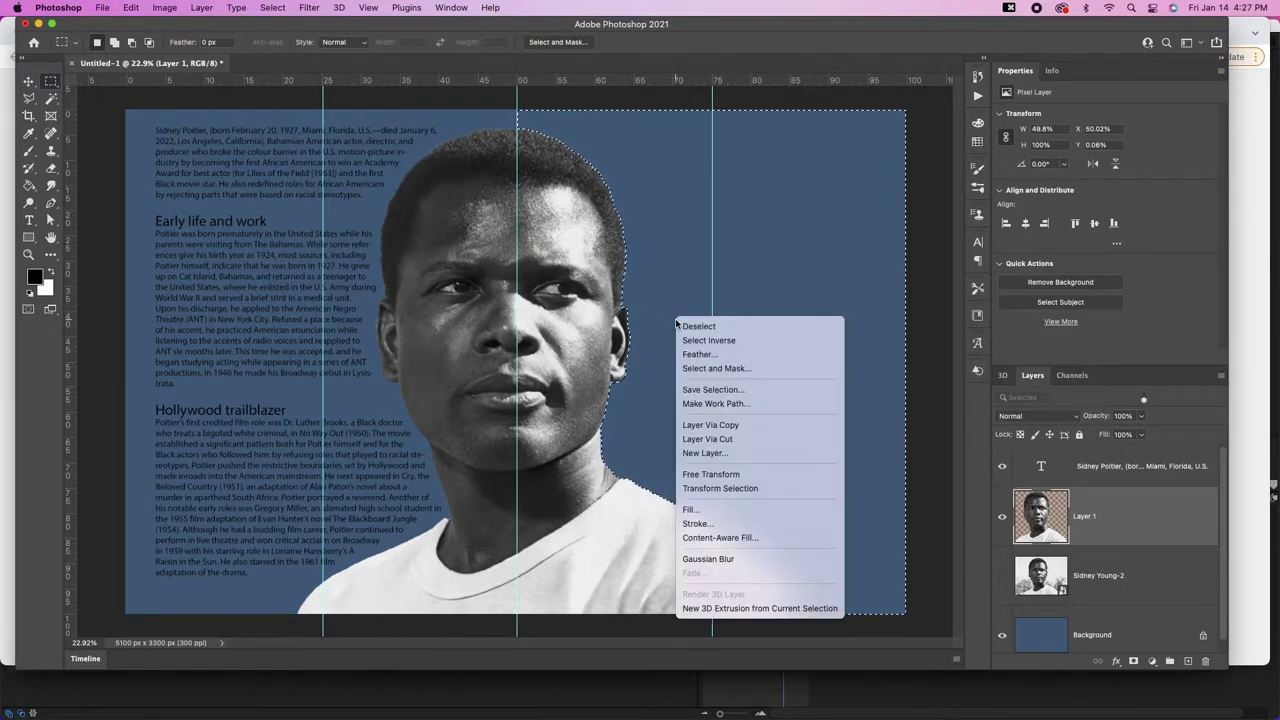
left_click(695, 403)
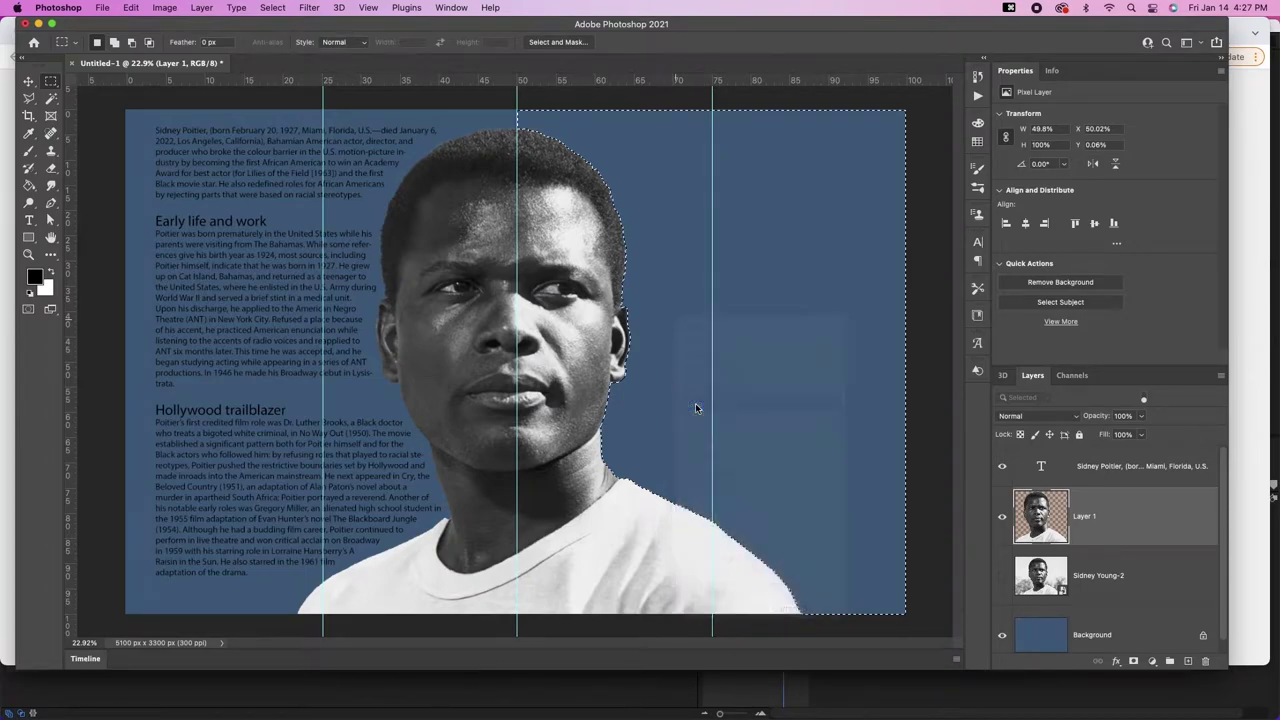
left_click(698, 327)
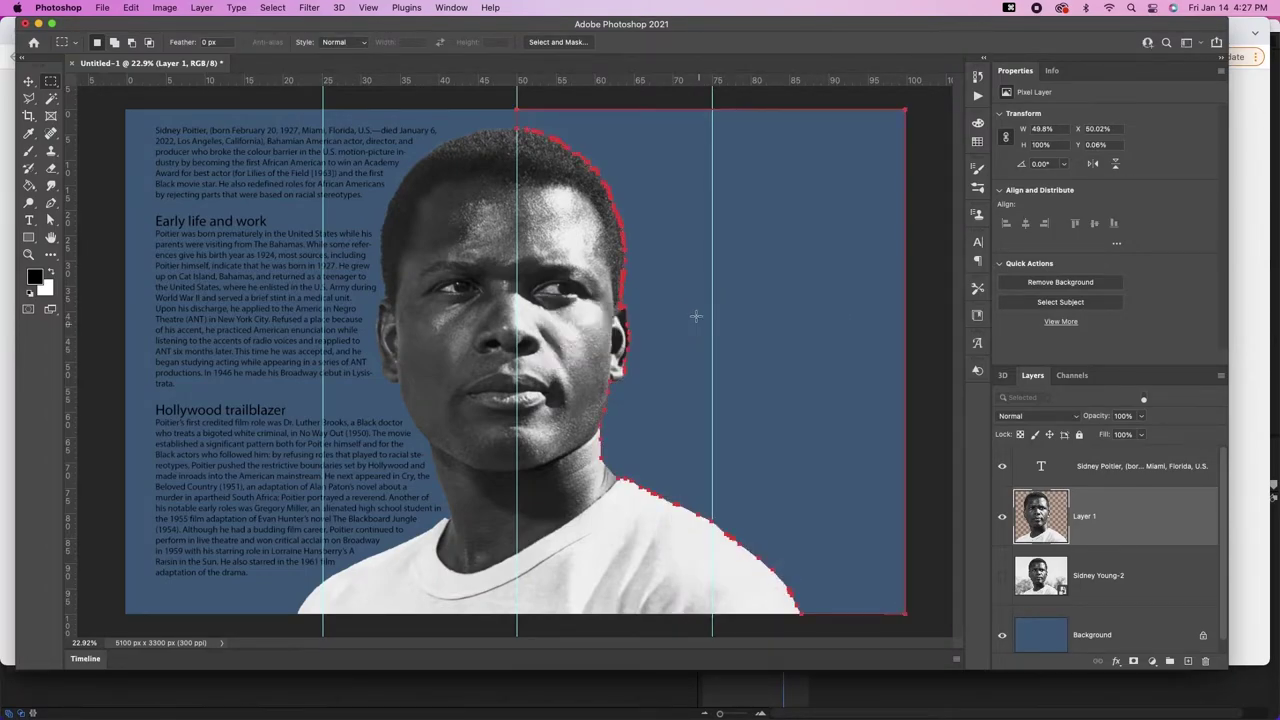
Step: Fill the right-half path with the biography passage starting "In the gripping drama Edge of the City (1957)" as area text
key("t")
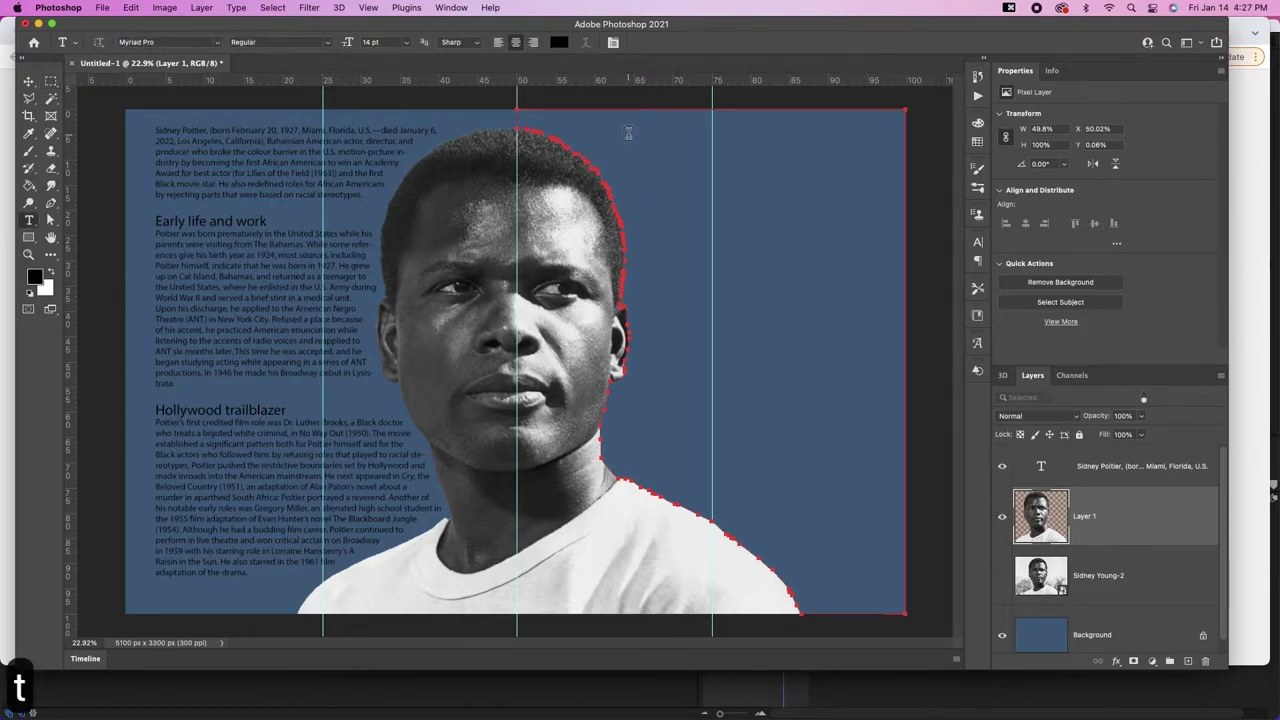
left_click(628, 133)
type("In the gripping drama Edge of the City (1957), Poitier starred as a dockworker whose friendship with a white coworker (John Cassavetes) raises the ire of a racist union boss. Band of Angels (1957) also examined racial tensions. Set at the time of the American Civil War, the melodrama featured Poitier as a rebellious overseer whose boss (Clark Gable) buys the daughter (Yvonne De Carlo) of a once-wealthy family, who, after her father's death, discovers she is part Black and is sold into slavery. In The Defiant Ones (1958), Poitier was cast as a prisoner who escapes with a white inmate (Tony Curtis); the two must overcome their racial prejudices in order to elude the police. The film, which was considered provocative at the time because of its call for racial harmony, earned Poitier an Oscar nomination for best actor; he became the first African American male performer to earn a nod in the lead category. He also earned acclaim for his work in Porgy and Bess (1959); he portrayed the disabled Porgy, who loves Bess (Dorothy Dandridge), a drug addict being pursued by a number of suitors. Poitier made history as Homer Smith, an ex-GI who helps nuns build a chapel in Lilies of the Field (1963). His Academy Award win marked the first time a competitive Oscar had been awarded to an African American male. (James Baskett had received an honorary Oscar in 1948 for his role as Uncle Remus in Song of the South [1946].) Poitier was also just the second Black actor to win an Academy Award (Hattie McDaniel had won a best supporting actress Oscar for Gone with the Wind [1939]). After appearing in the biblical epic The Greatest Story Ever Told (1965), Poitier portrayed a man who befriends a blind girl (Elizabeth Hartmann) in A Patch of Blue (1965); the moving drama also starred Shelley Winters as her abusive mother.")
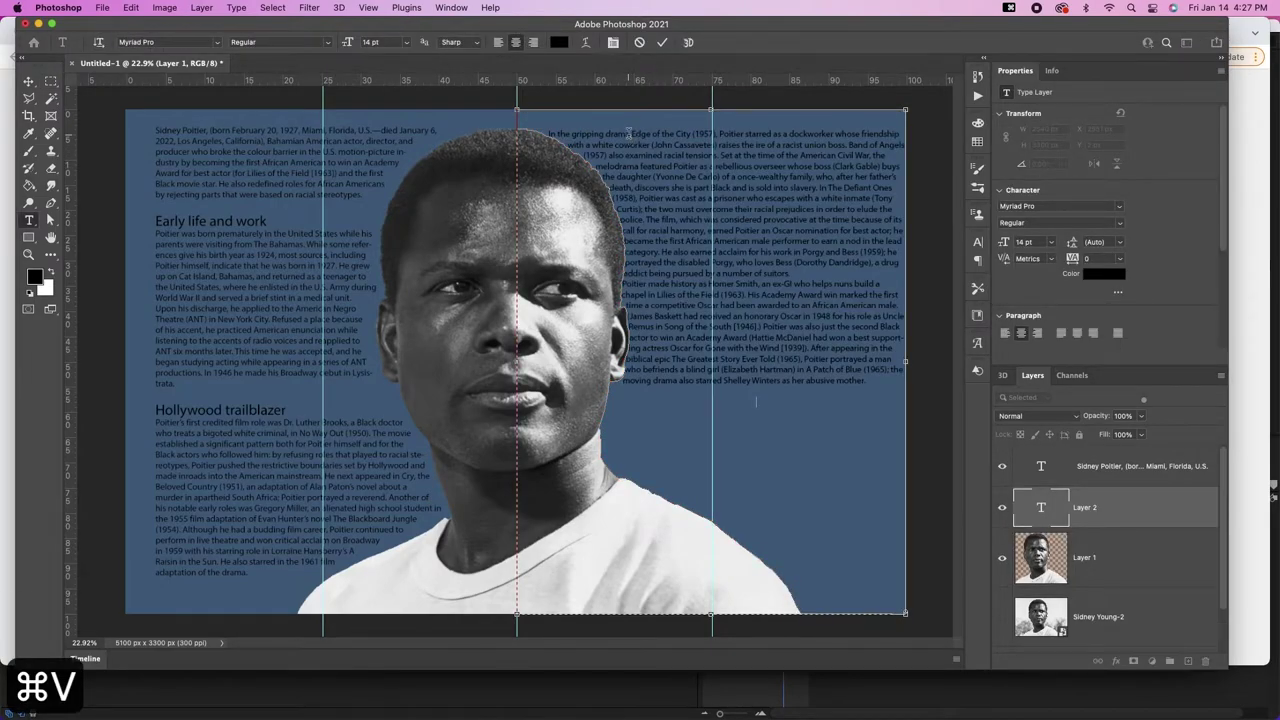
key("Escape")
Step: Pull the outer edge of the right text's path inward with Direct Selection to leave a side margin
key("a")
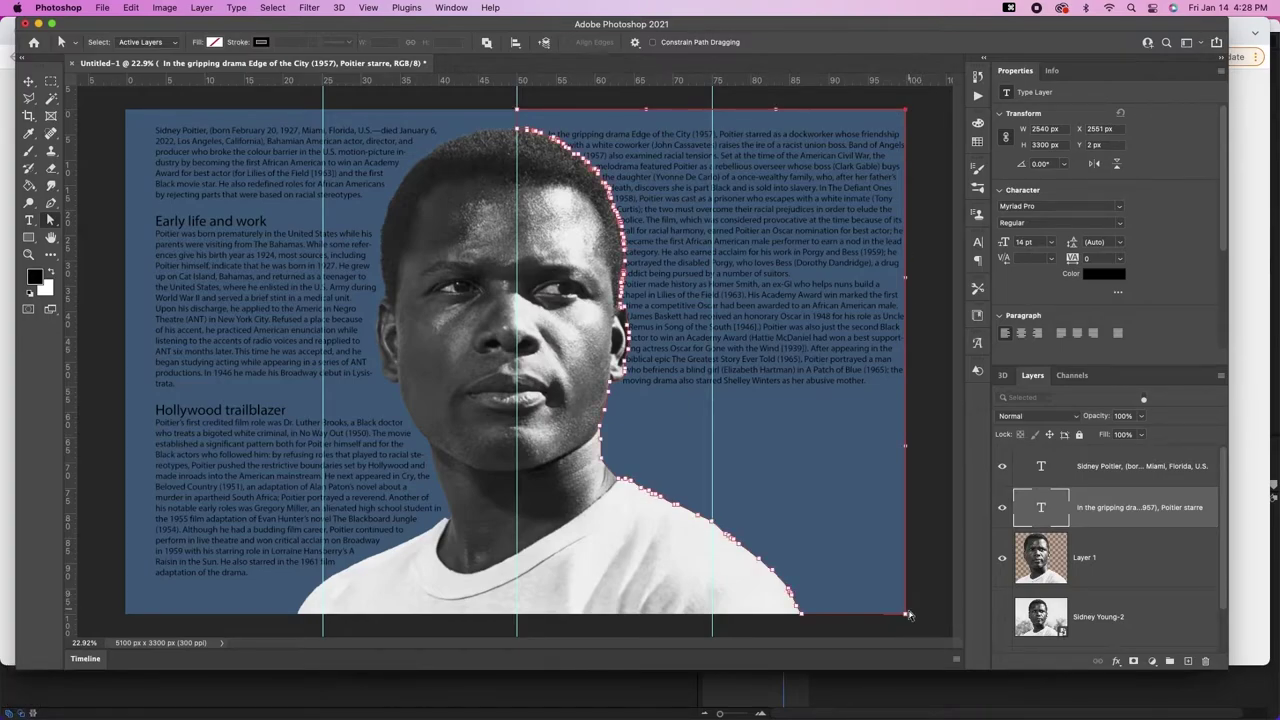
left_click_drag(907, 619, 865, 615)
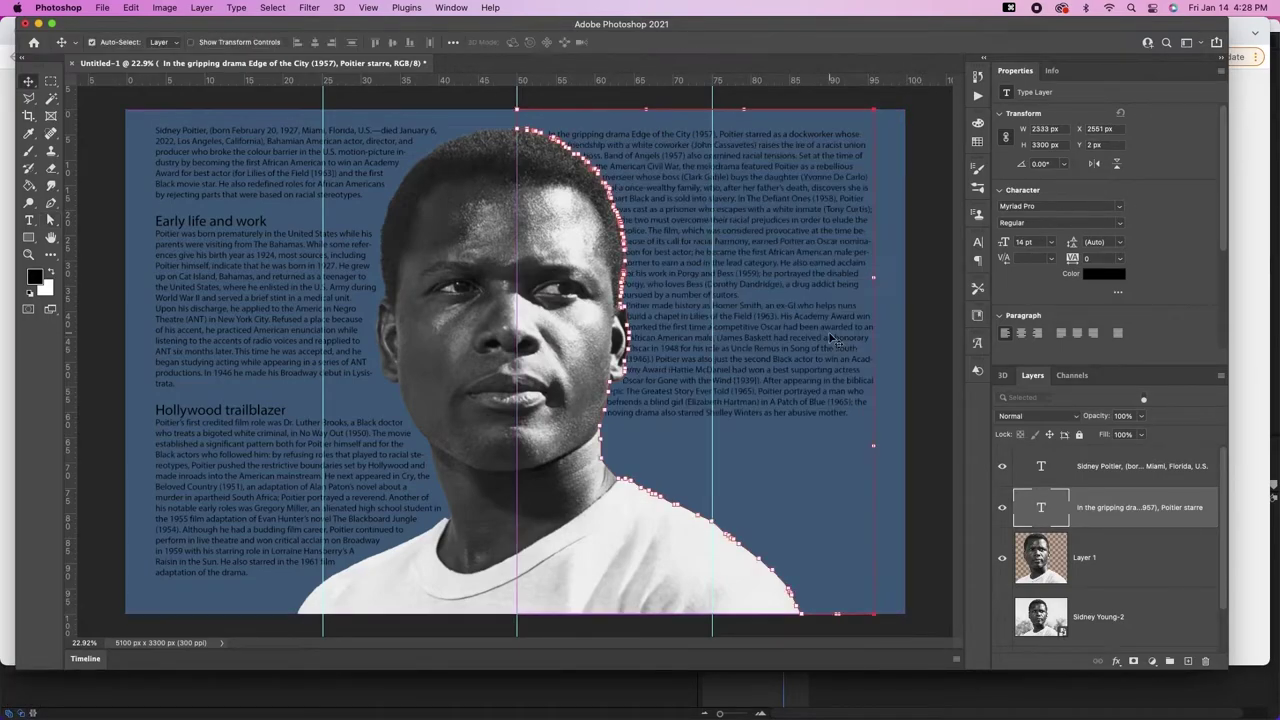
Step: Undo the last move and nudge the right text block away from the man's face to X 2635 px
key("cmd+z")
key("Right")
key("shift+Right")
key("shift+Right")
key("shift+Right")
key("shift+Right")
key("shift+Right")
key("shift+Right")
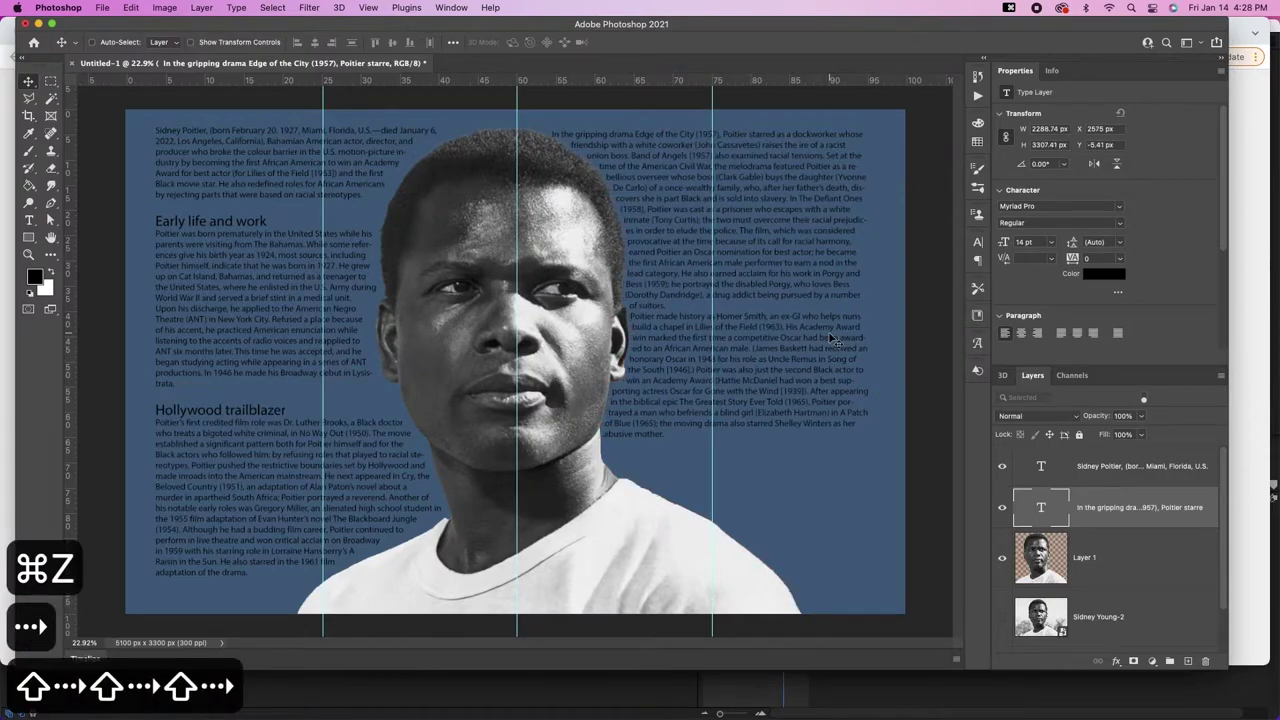
key("shift+Right")
key("shift+Right")
key("z")
key("v")
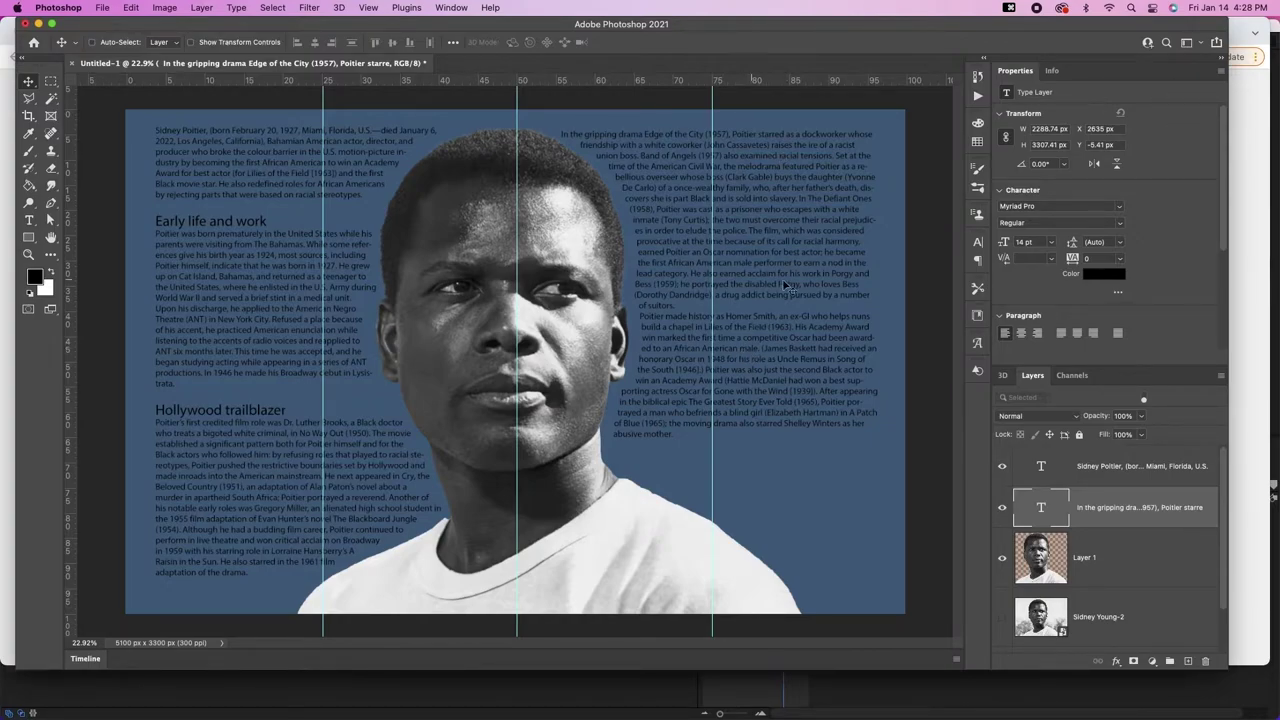
key("v")
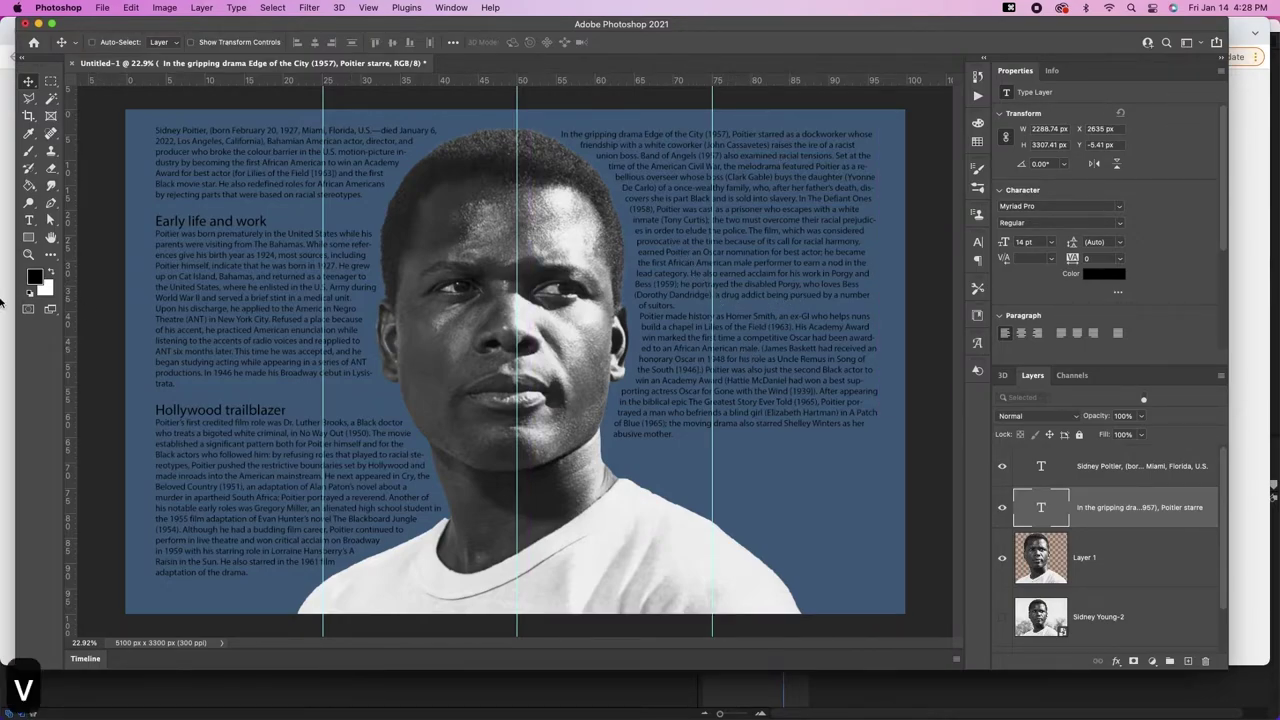
Step: Change the text colour of both biography text layers to white (ffffff)
left_click(1104, 275)
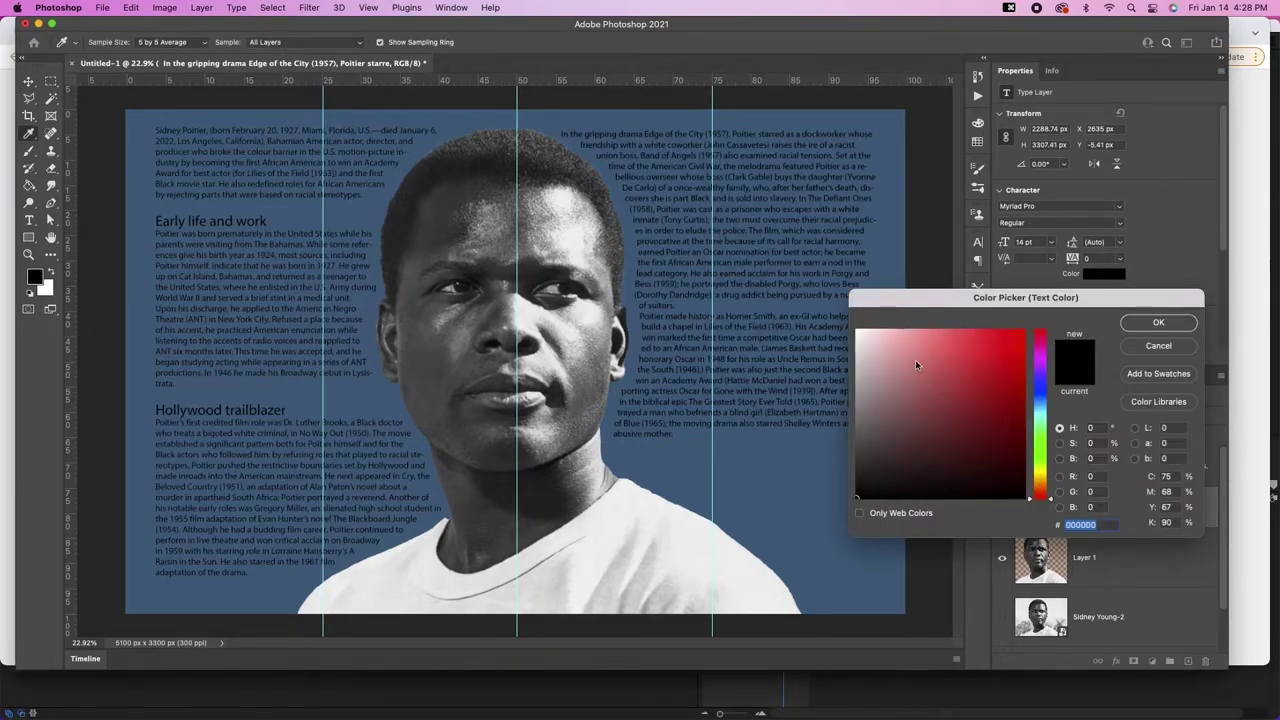
type("ffffff")
left_click(1158, 322)
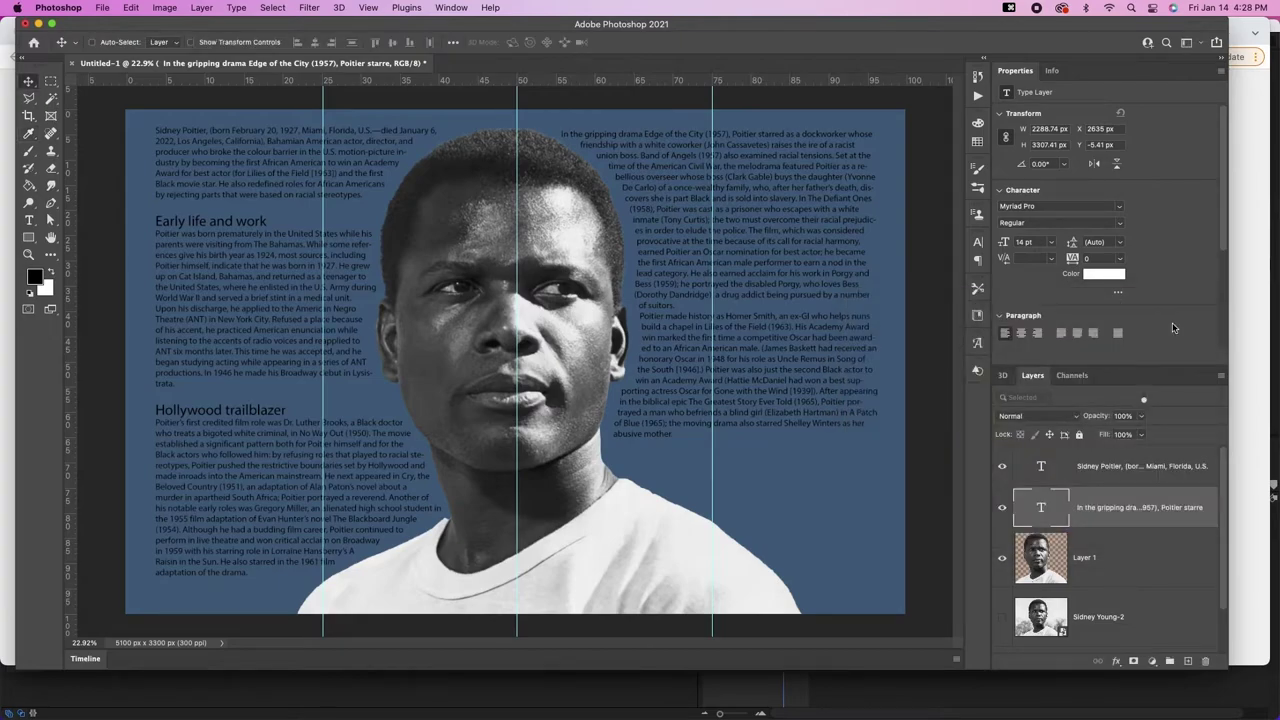
left_click(1077, 473)
left_click(1110, 276)
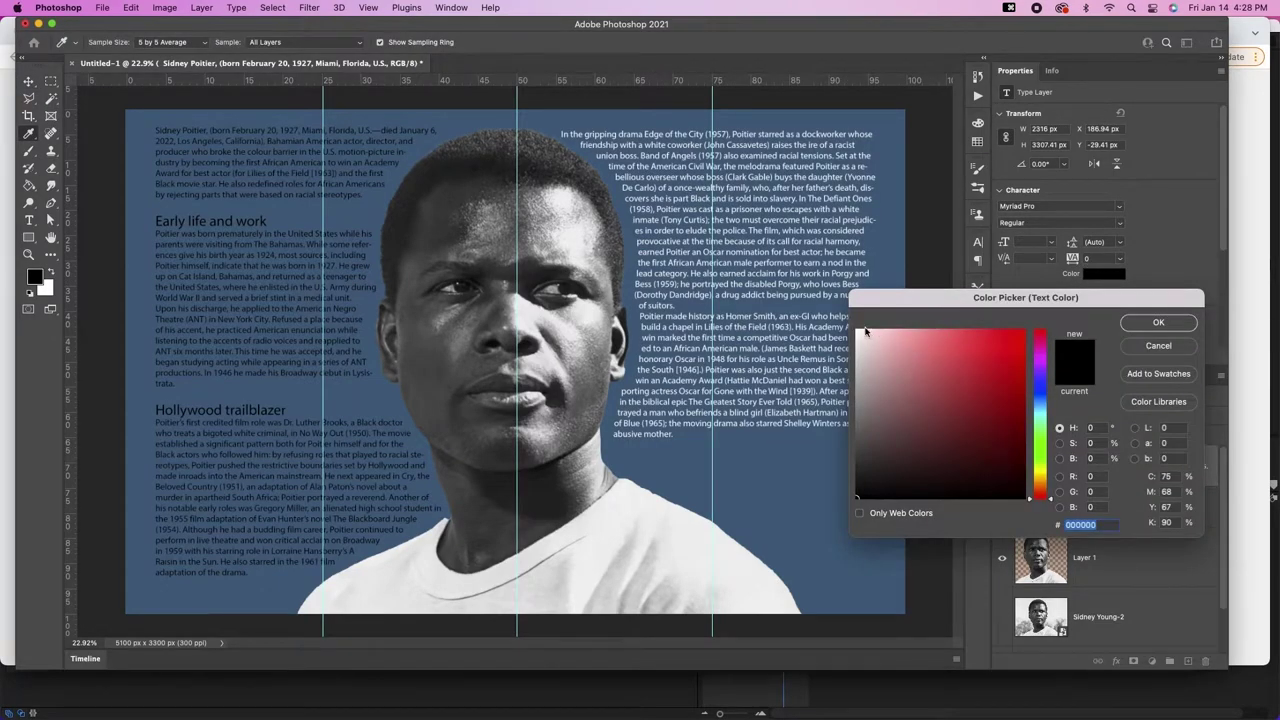
type("ffffff")
left_click(1158, 322)
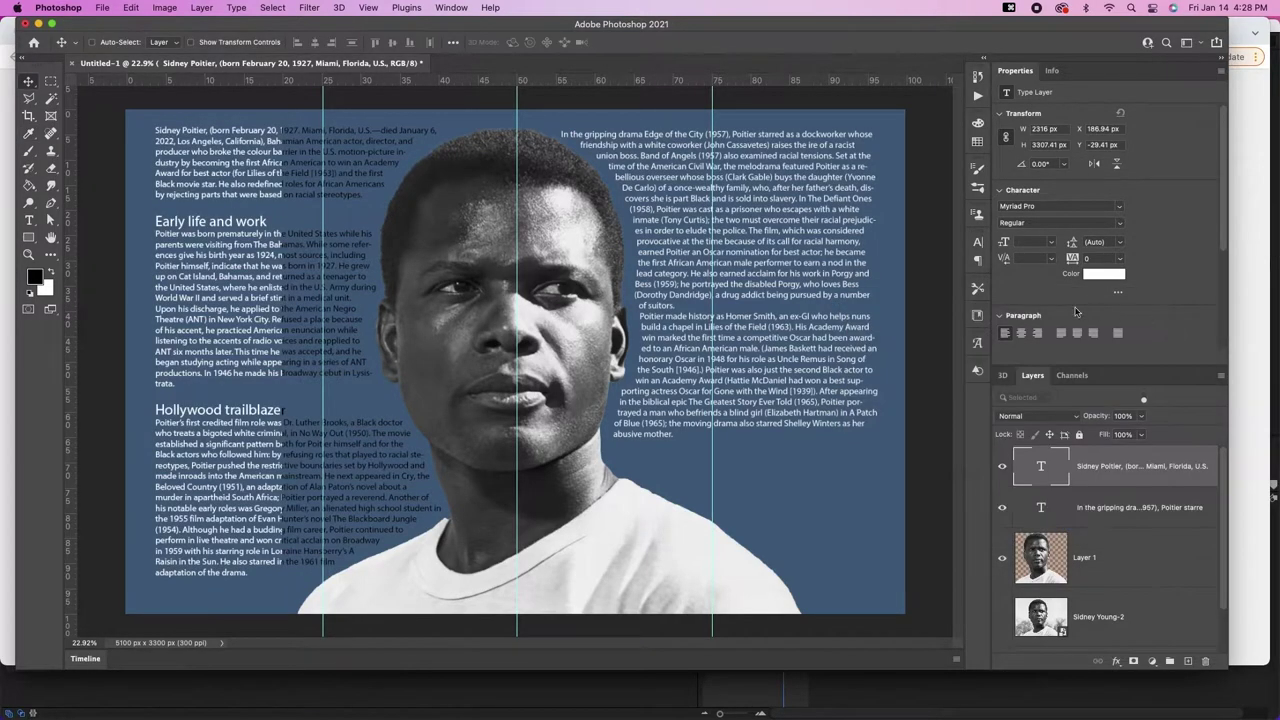
key("super")
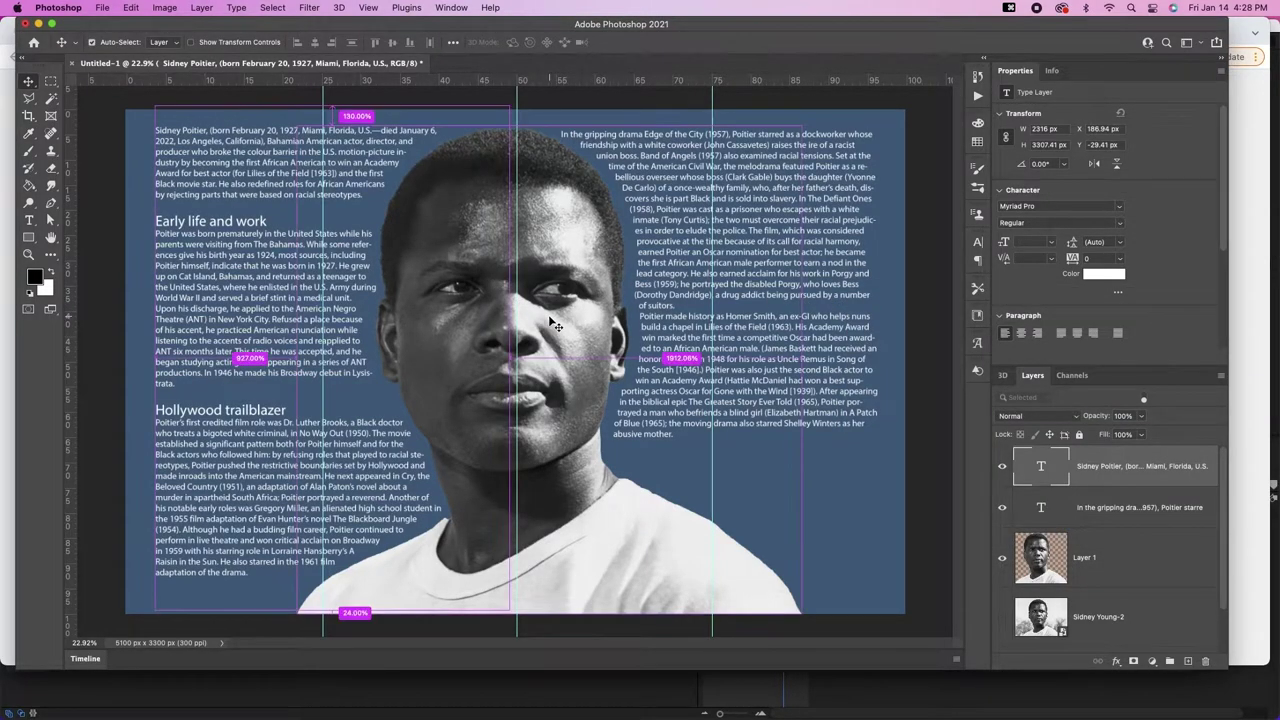
Step: Hide the guides and other extras to show the whole layout cleanly
key("super+h")
key("z")
left_click_drag(548, 323, 530, 318)
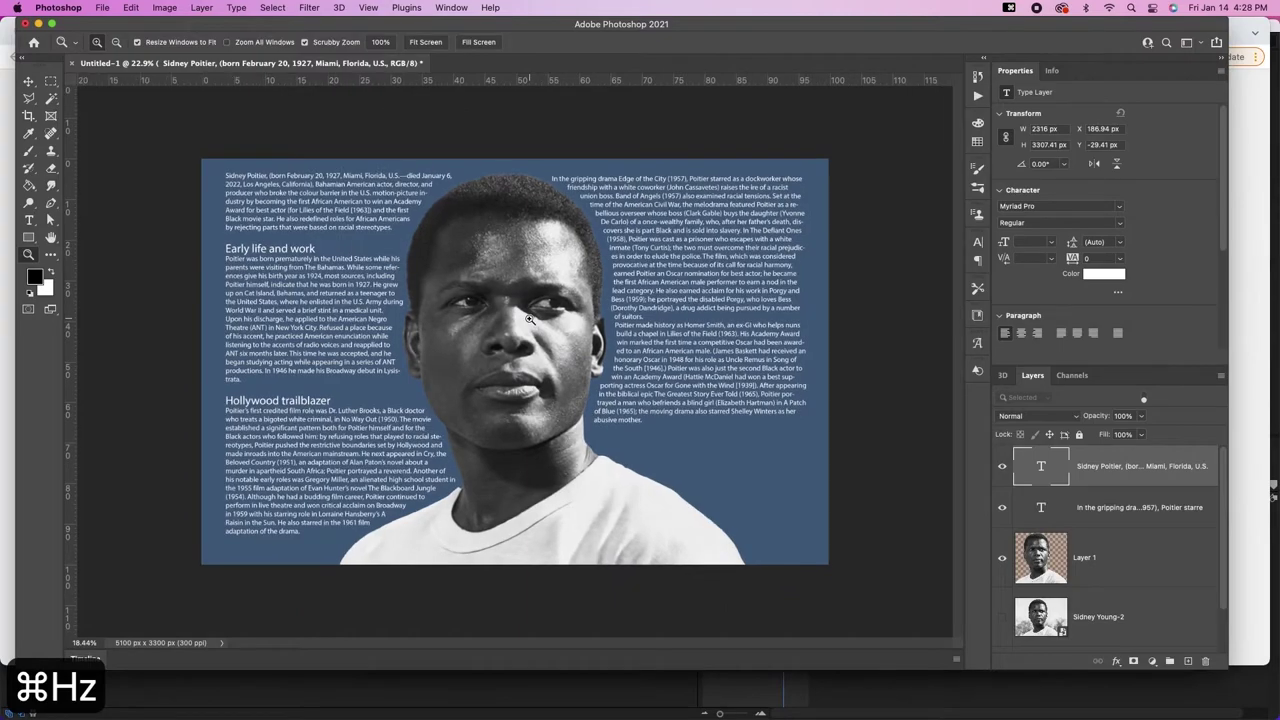
key("v")
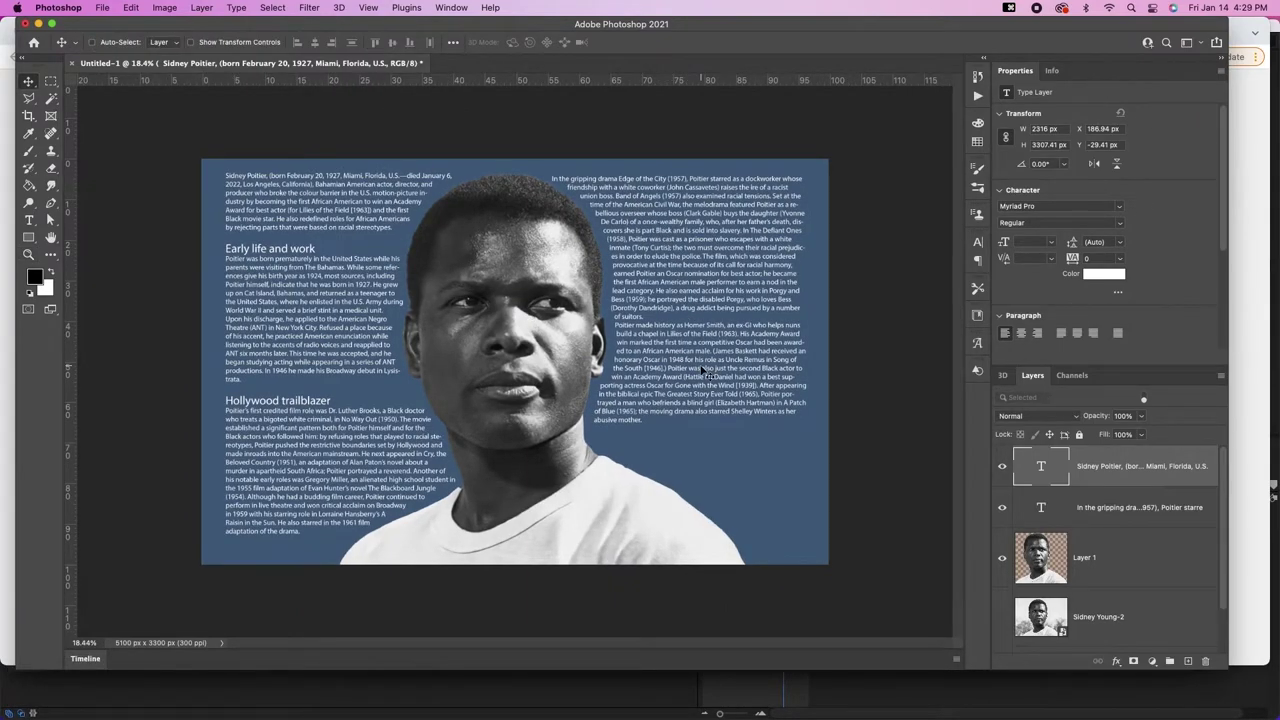
Step: Add a new layer above the Background and paint one large soft white brush spot behind the man's face
scroll(1092, 598, "down", 2)
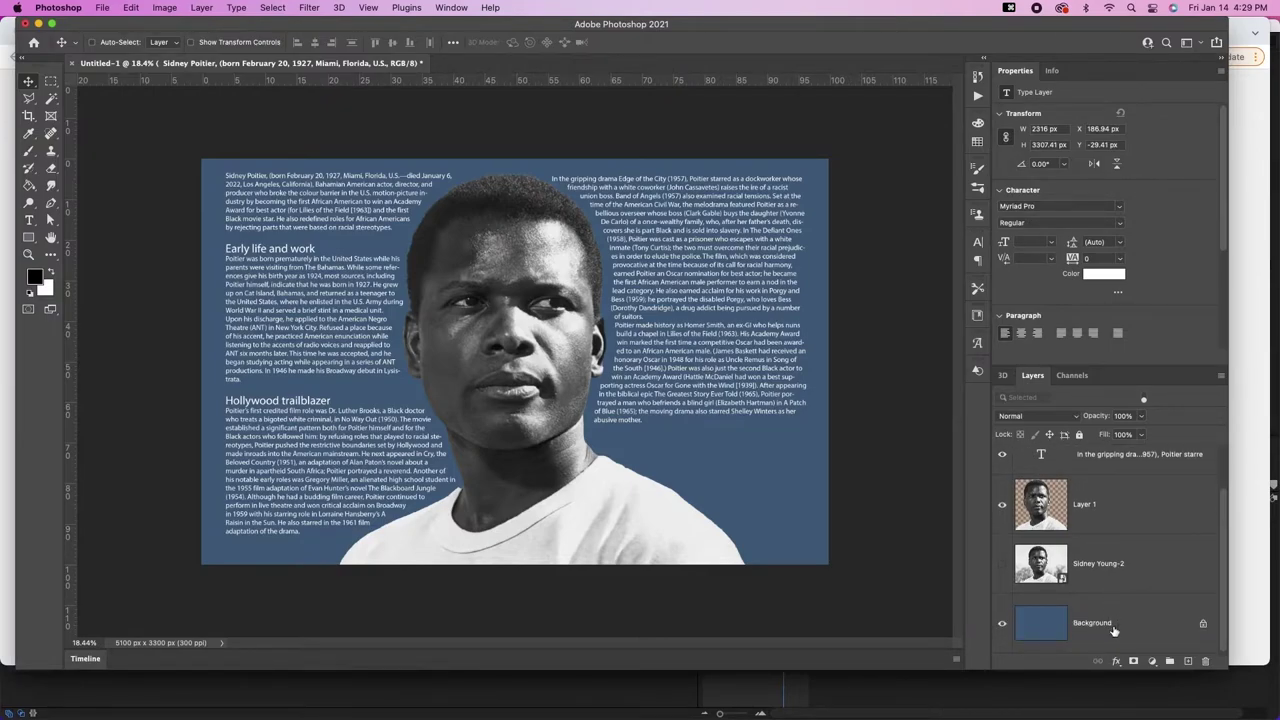
left_click(1115, 626)
left_click(1188, 662)
key("b")
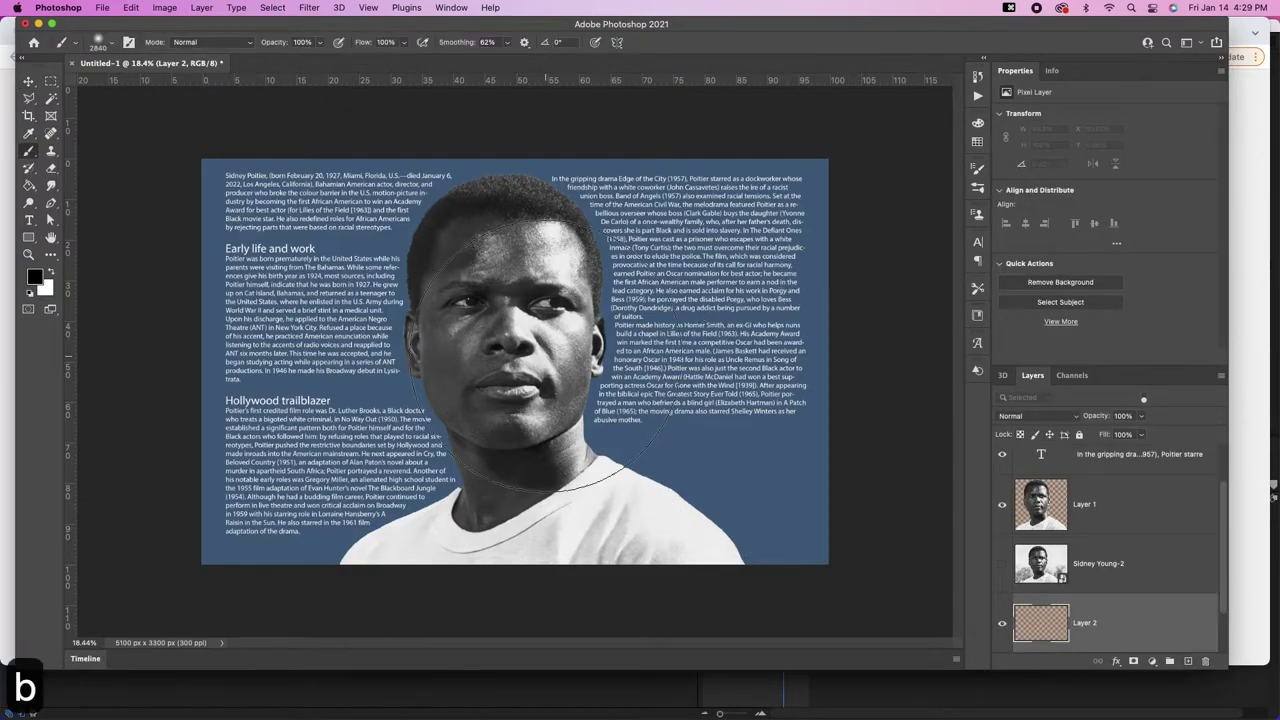
key("x")
left_click(507, 350)
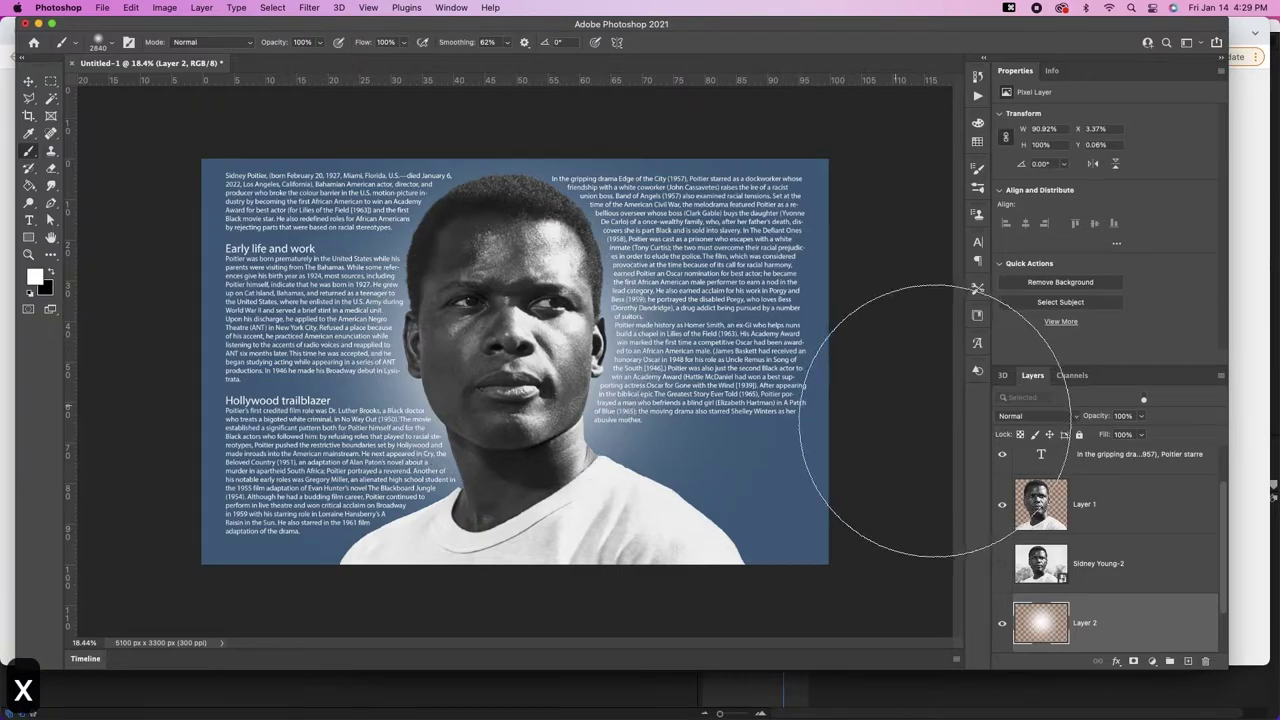
Step: Set the white glow layer's blend mode to Overlay
key("v")
left_click(1013, 416)
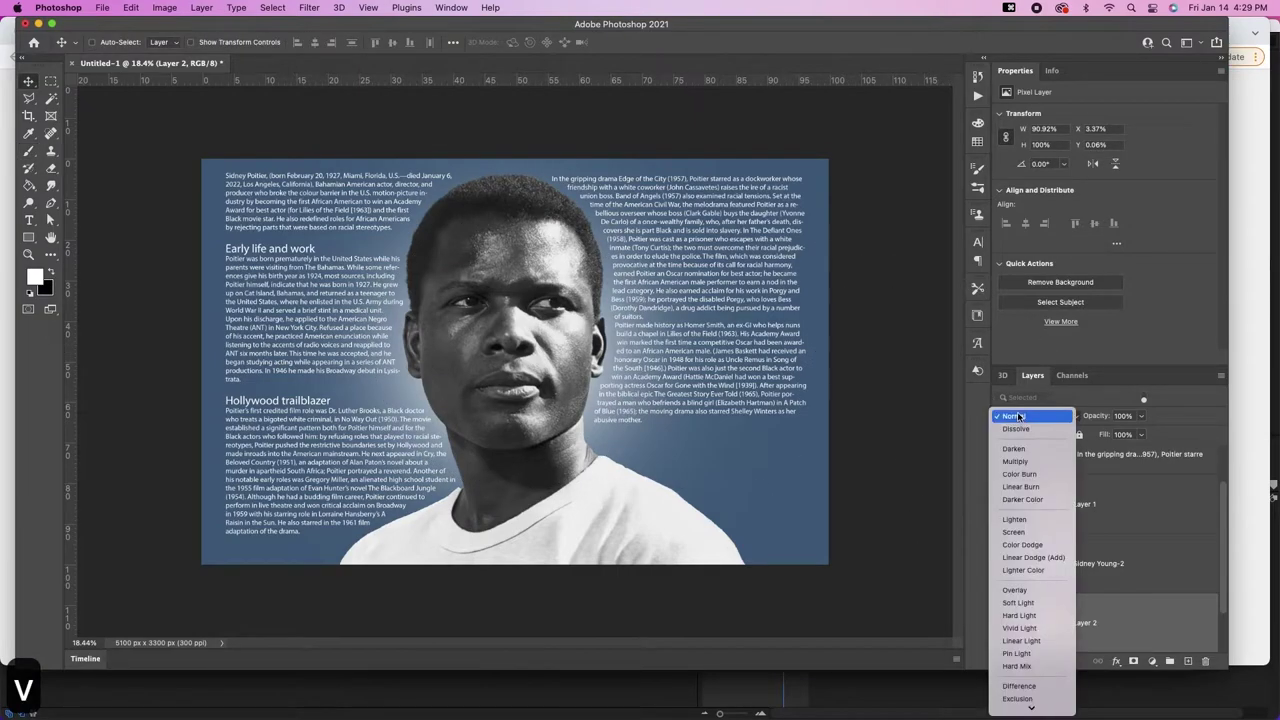
left_click(1014, 590)
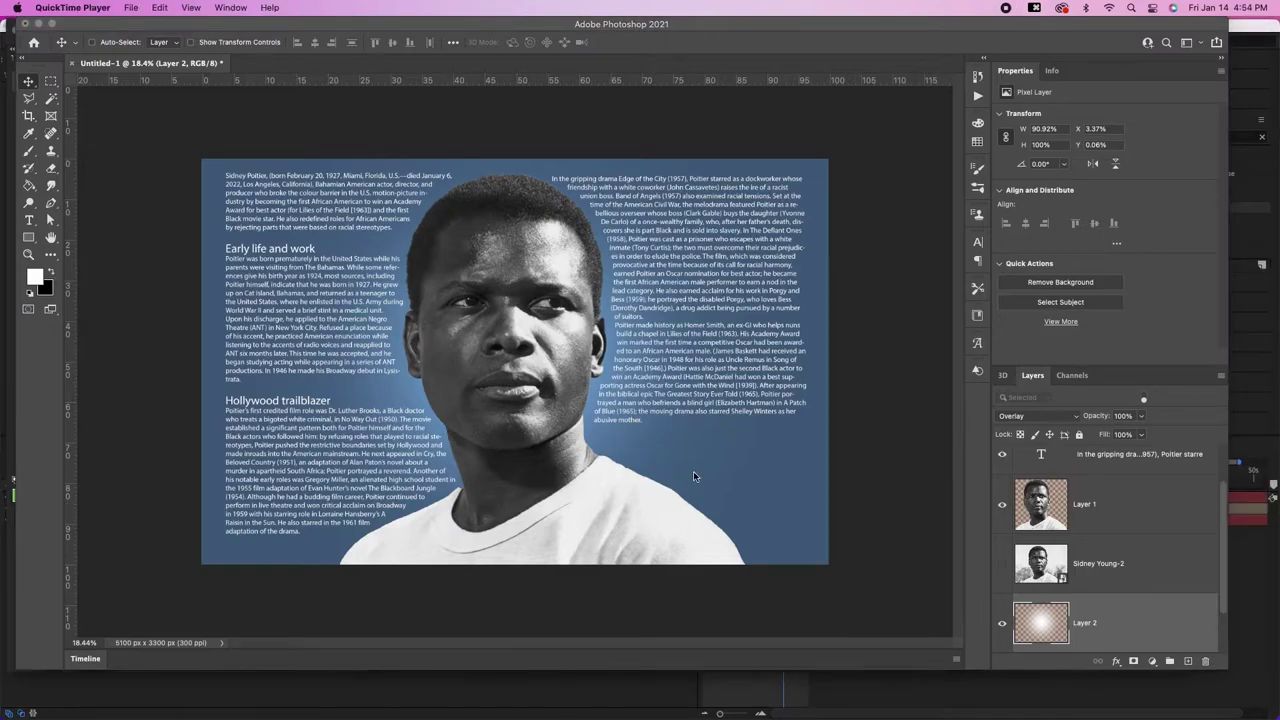
Step: Place reel.png just above the Background, beneath the right text, and enlarge it to about 2071 px wide, reaching the page's right edge
scroll(1117, 626, "down", 2)
left_click(1117, 626)
key("super+Tab")
left_click(652, 264)
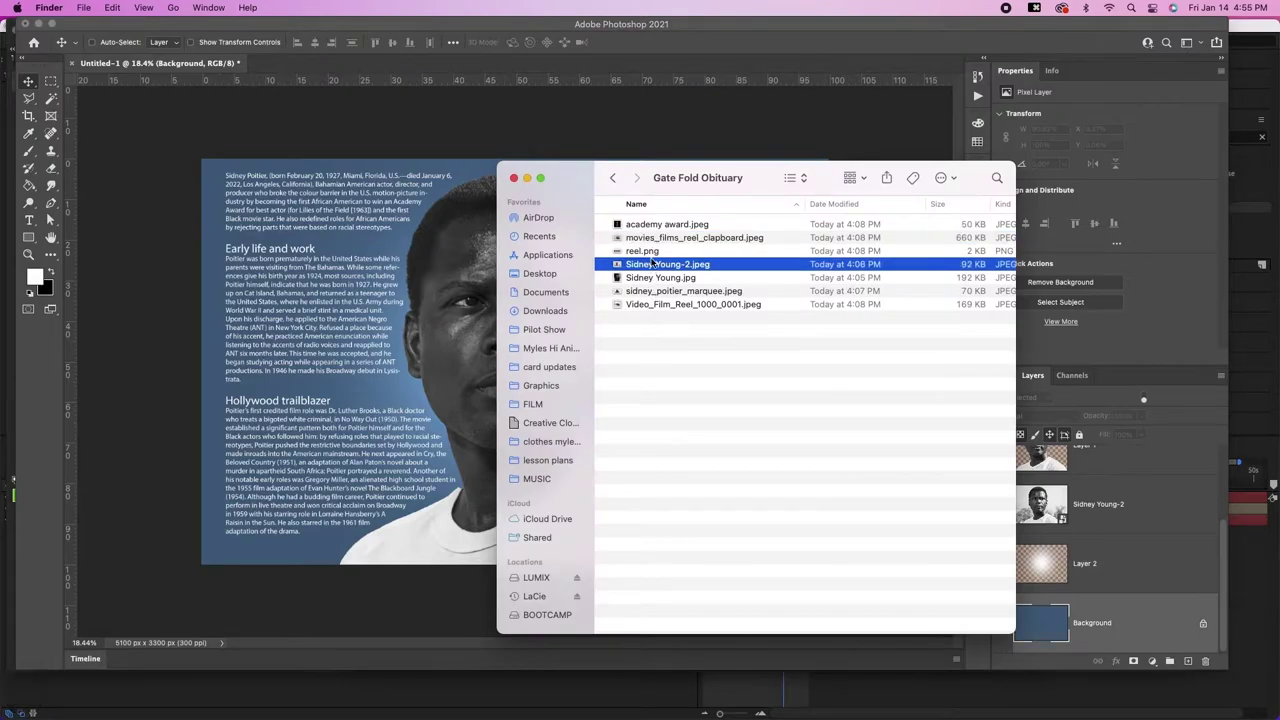
left_click(650, 252)
key("space")
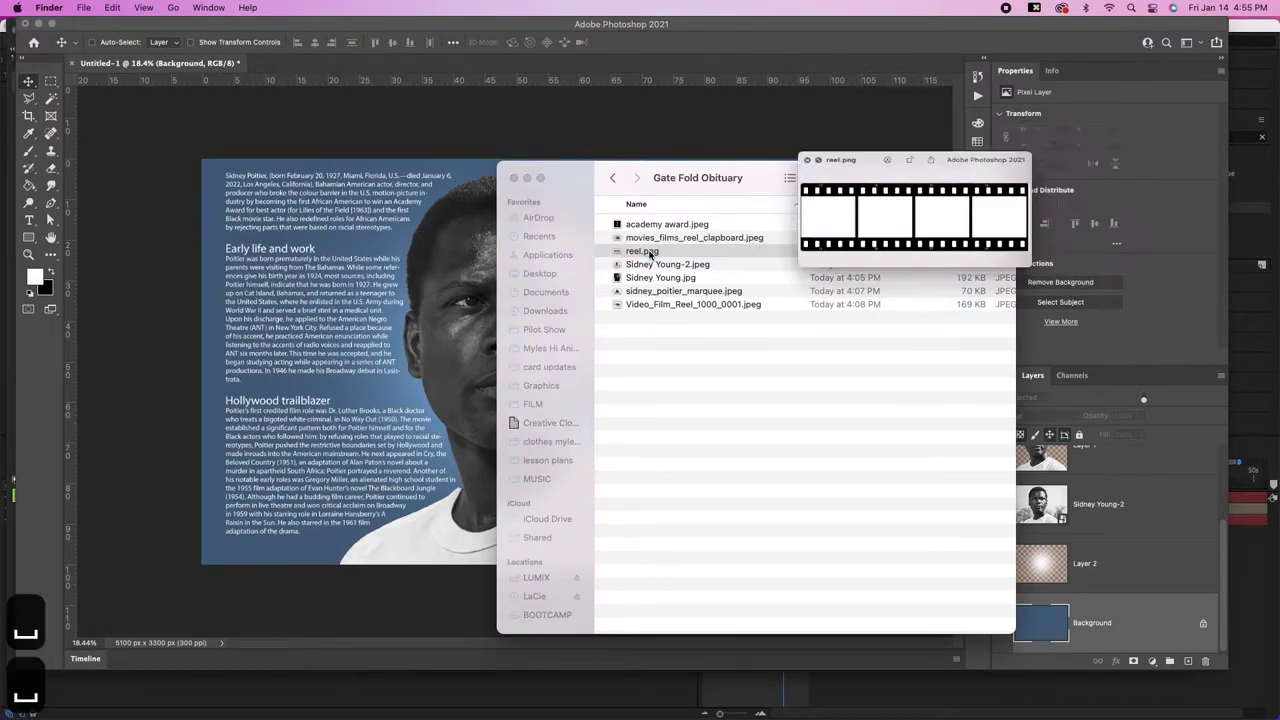
key("space")
left_click_drag(650, 252, 664, 462)
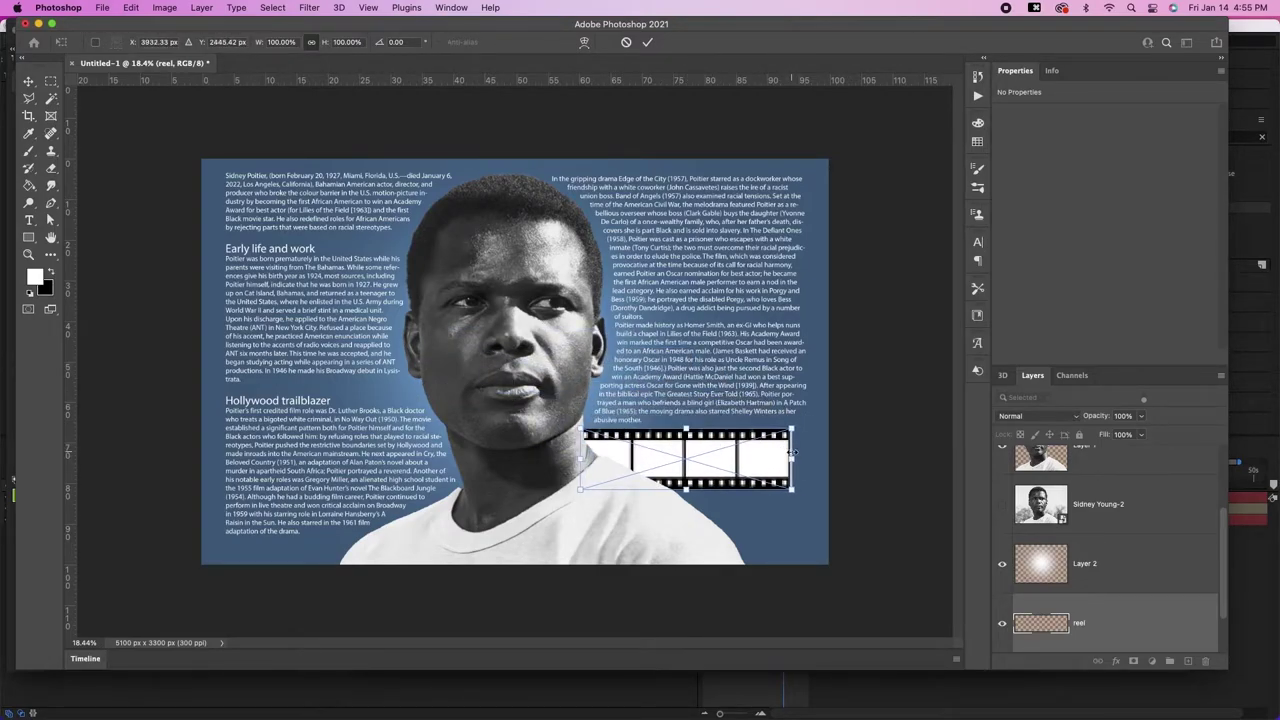
left_click_drag(792, 459, 835, 459)
key("Return")
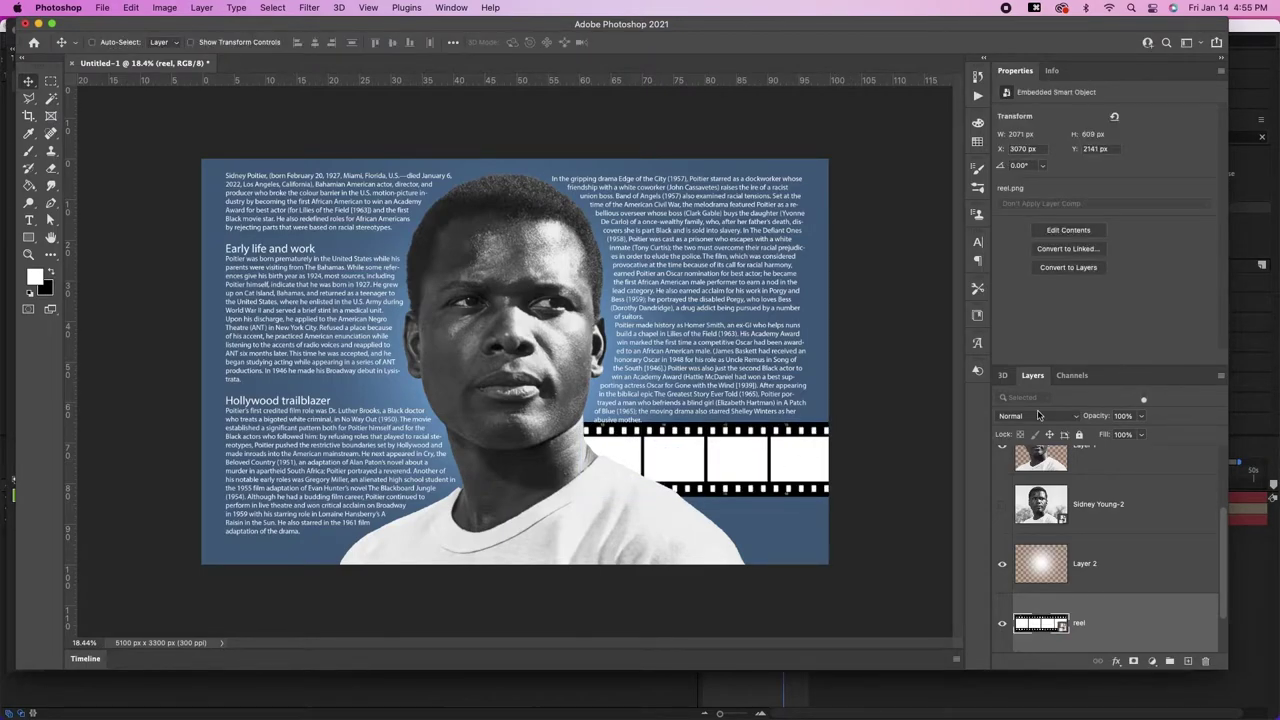
Step: Set the film reel's blend mode to Multiply and shift the strip slightly down, clear of the right text
left_click(1036, 415)
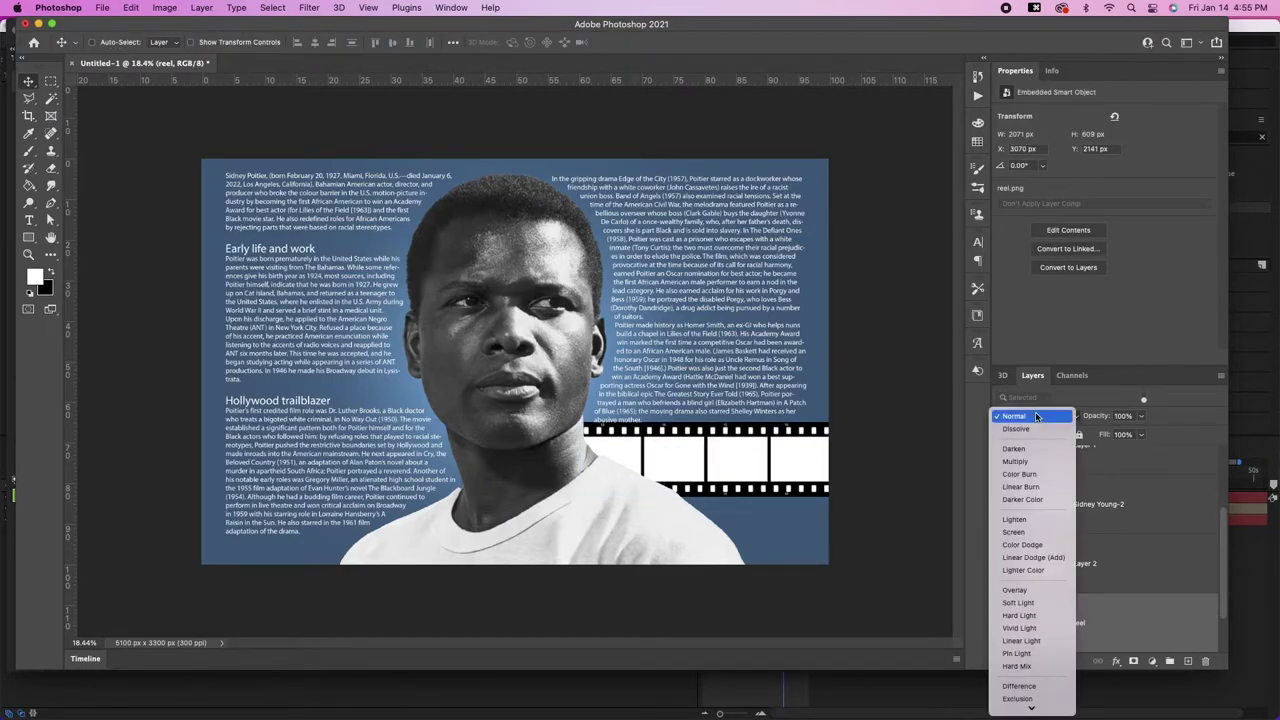
left_click(1027, 465)
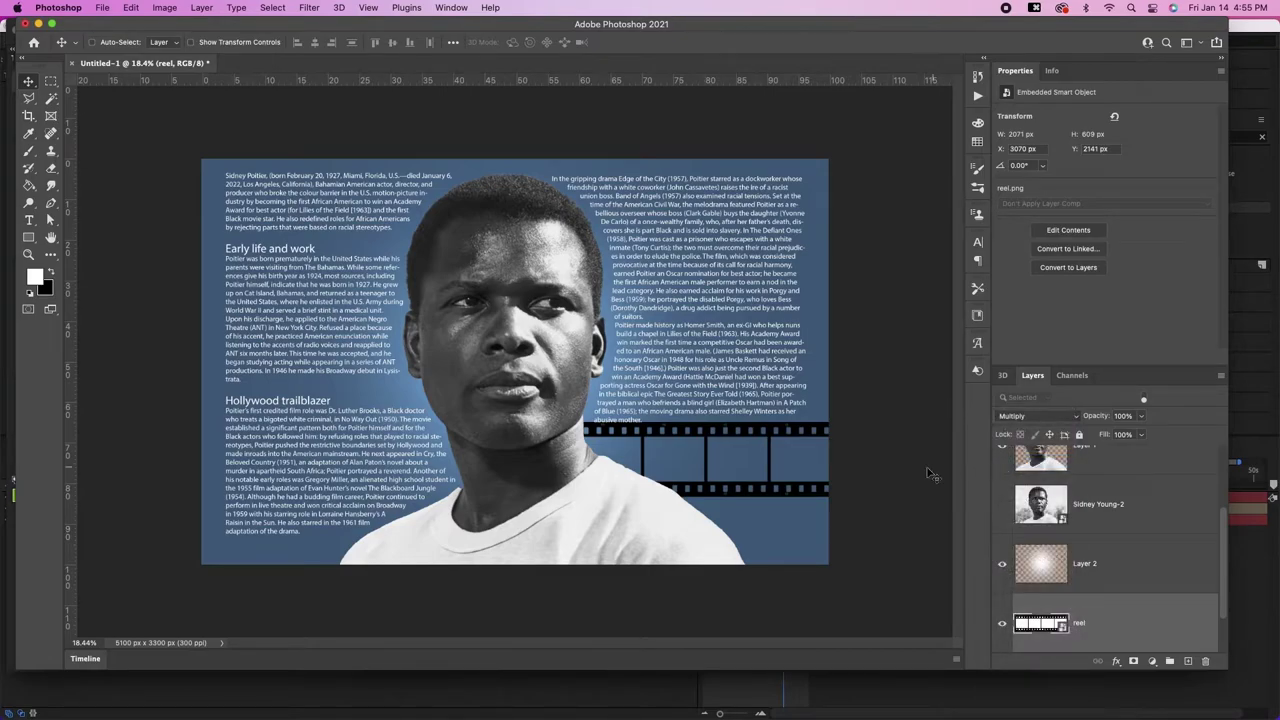
left_click_drag(776, 452, 779, 464)
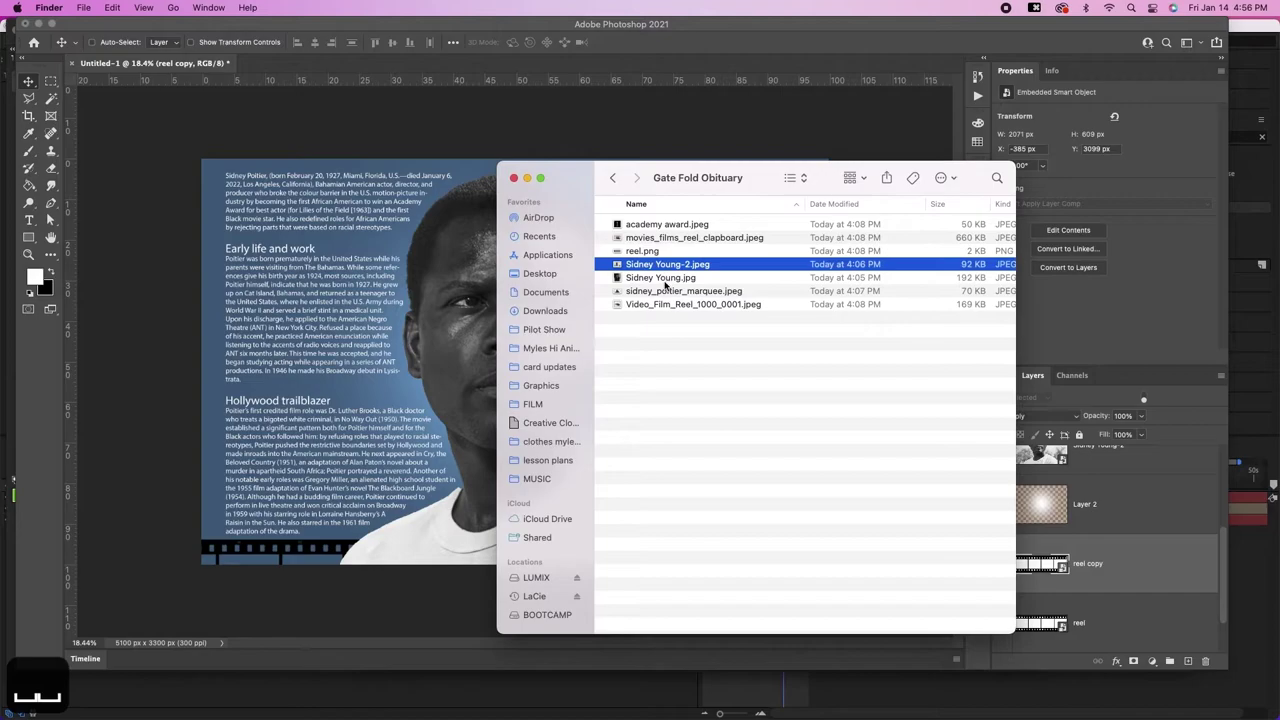
left_click(662, 278)
key("space")
key("space")
left_click_drag(662, 280, 390, 418)
key("Return")
Step: Fit the placed photo over the film strip's second frame at 10.25% scale and move its layer below the reel copy
left_click_drag(925, 383, 697, 383)
left_click_drag(665, 428, 655, 420)
left_click_drag(626, 357, 672, 455)
key("v")
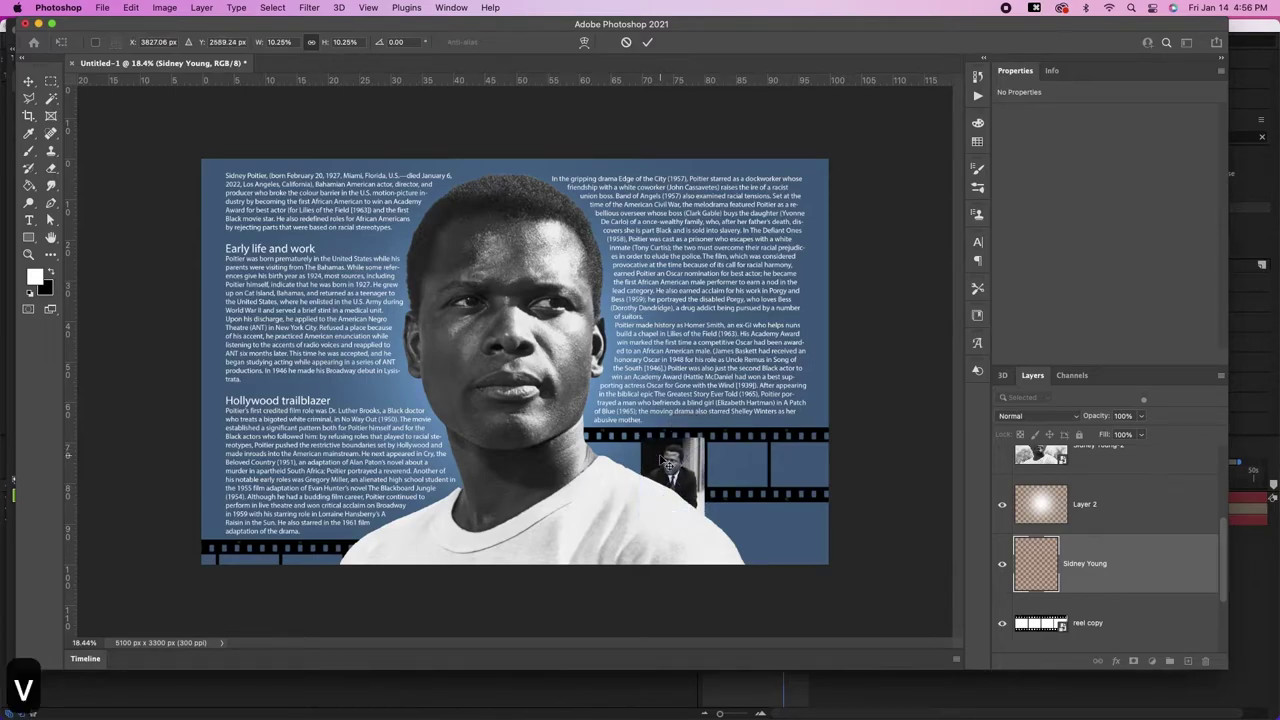
key("Left")
key("Left")
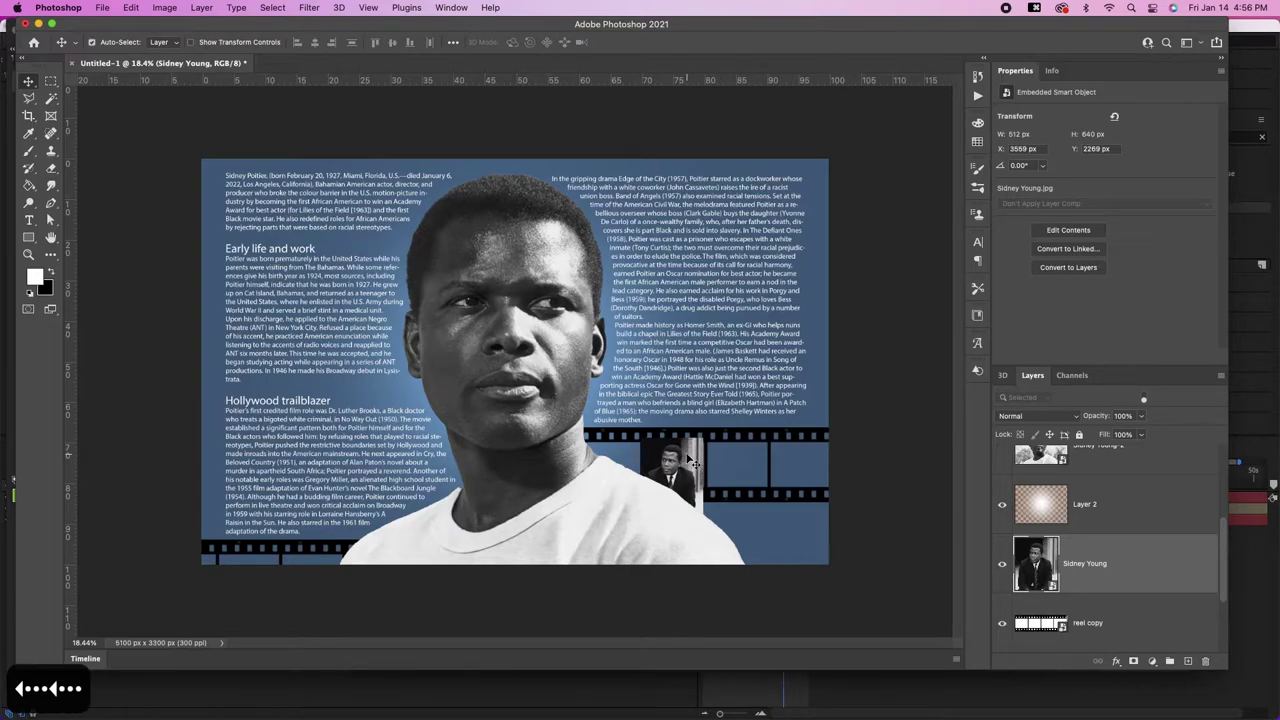
key("super+bracketleft")
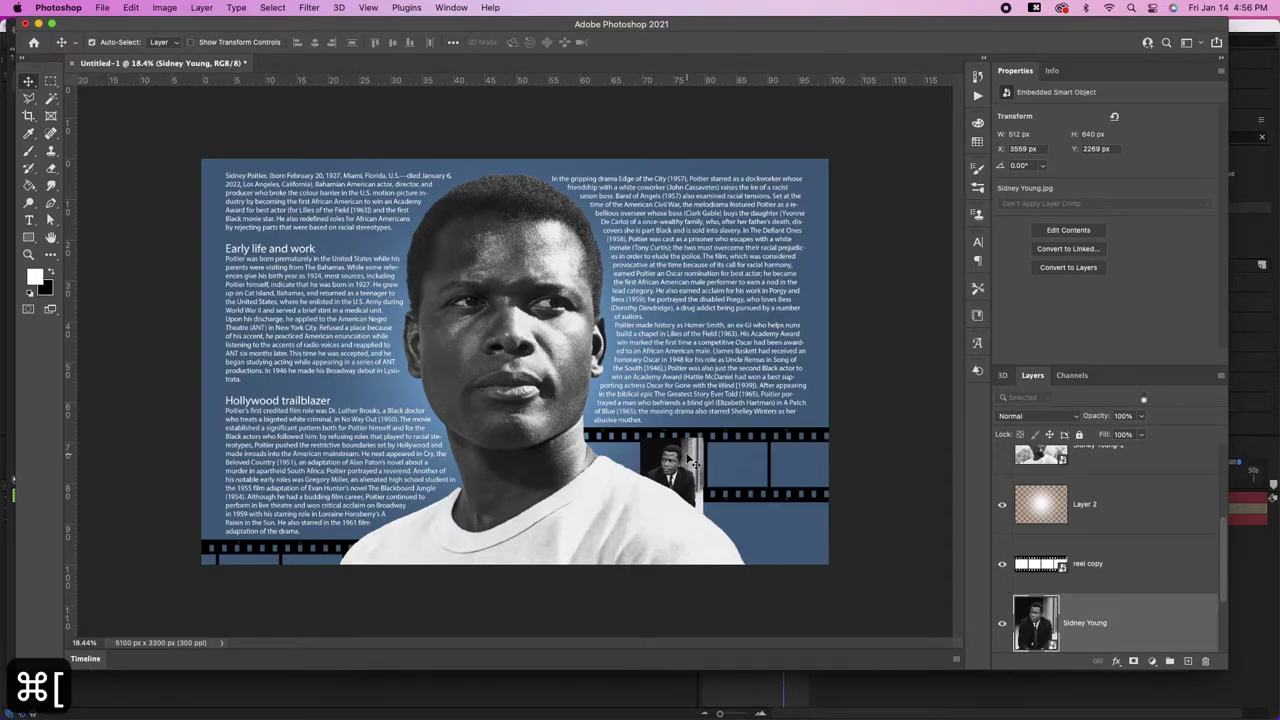
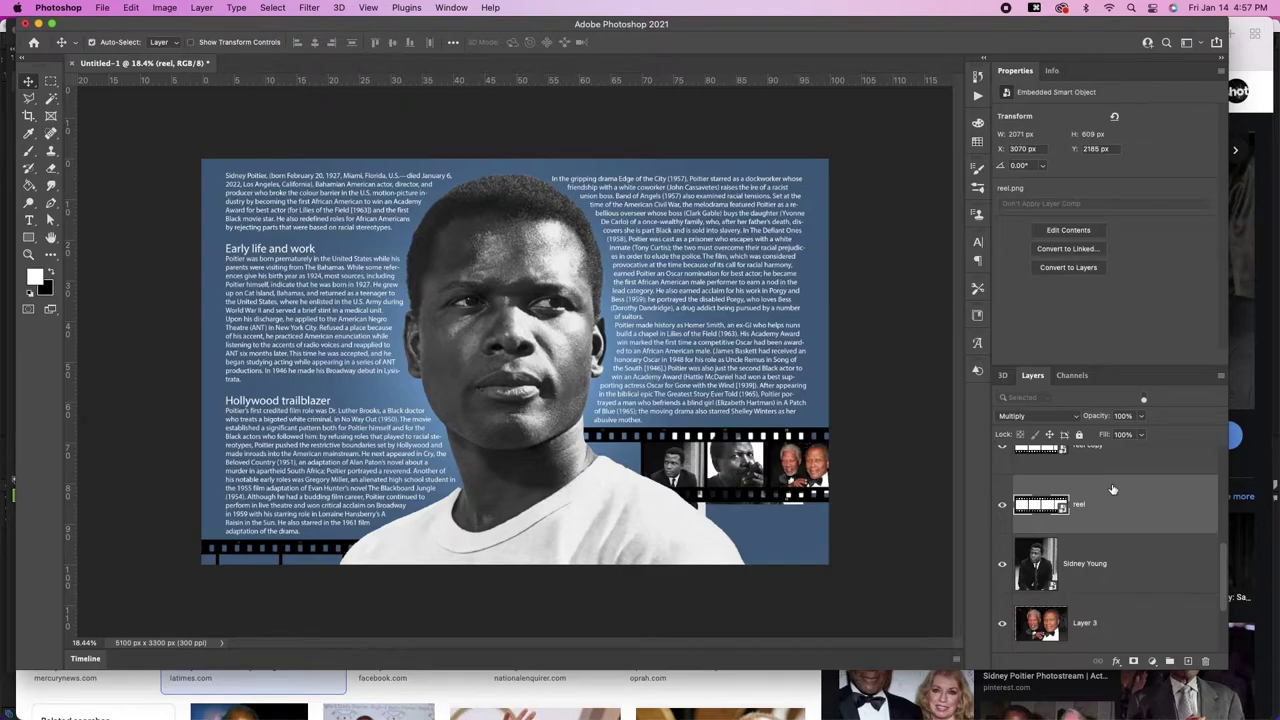
Step: Rasterize both film reel layers and check the right-hand reel by toggling its visibility
right_click(1109, 466)
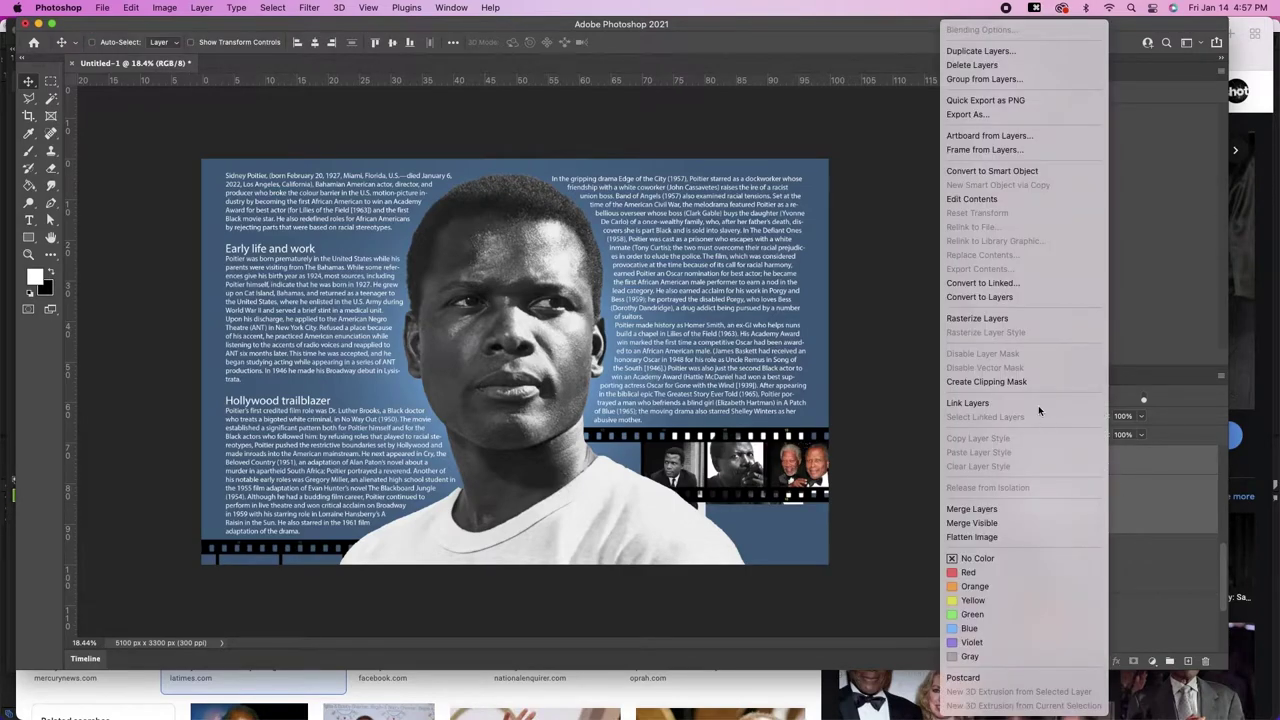
left_click(1020, 319)
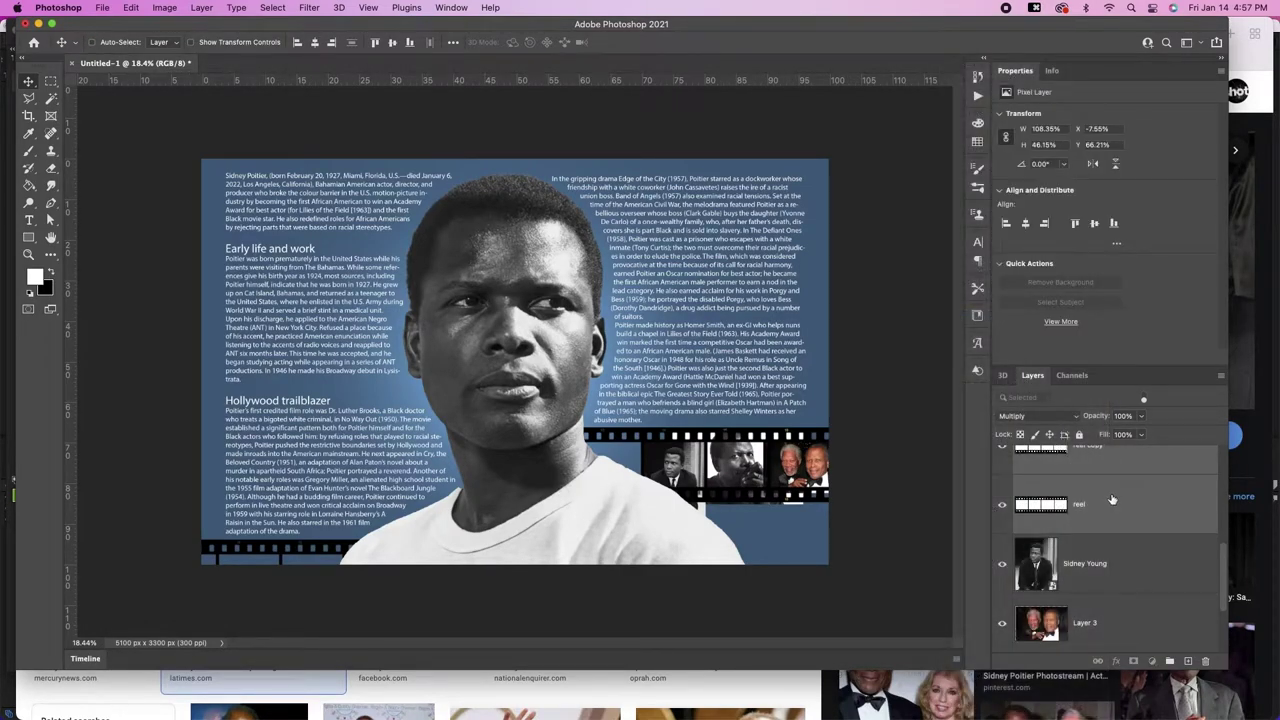
left_click(1100, 503)
left_click(1003, 508)
left_click(1003, 508)
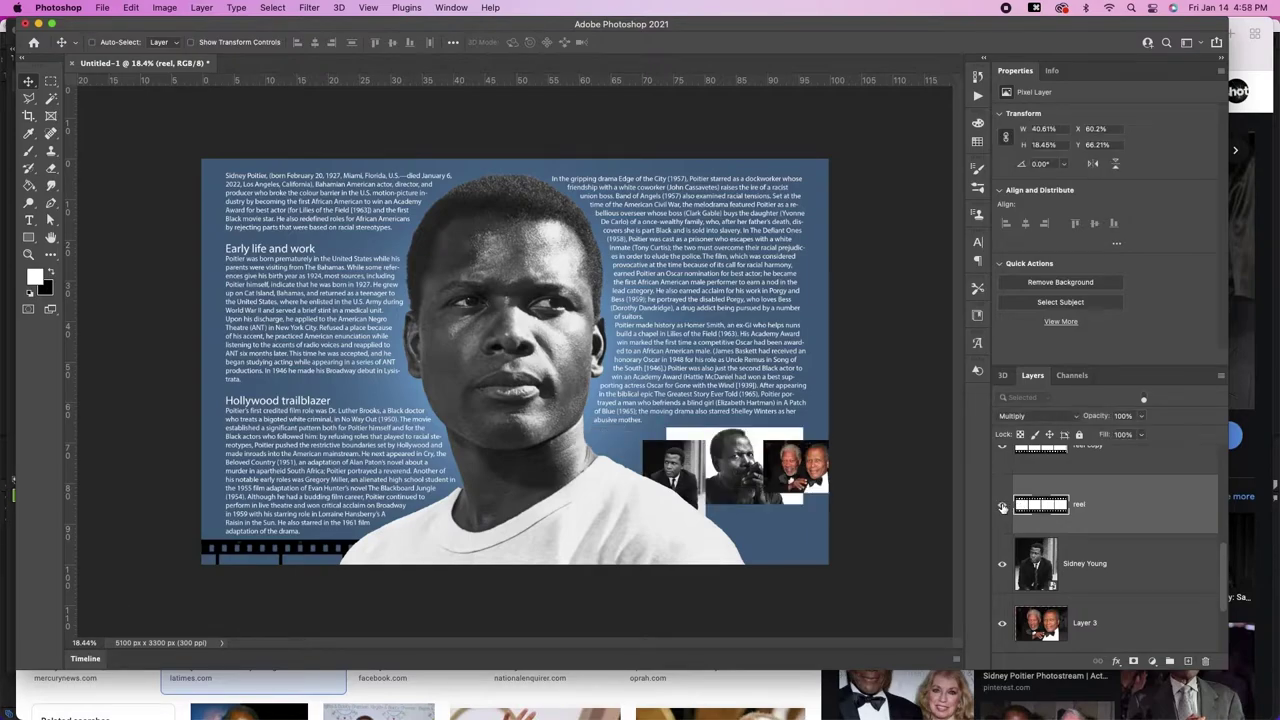
Step: Select the white frame windows of the right-hand reel layer with the Magic Wand
key("w")
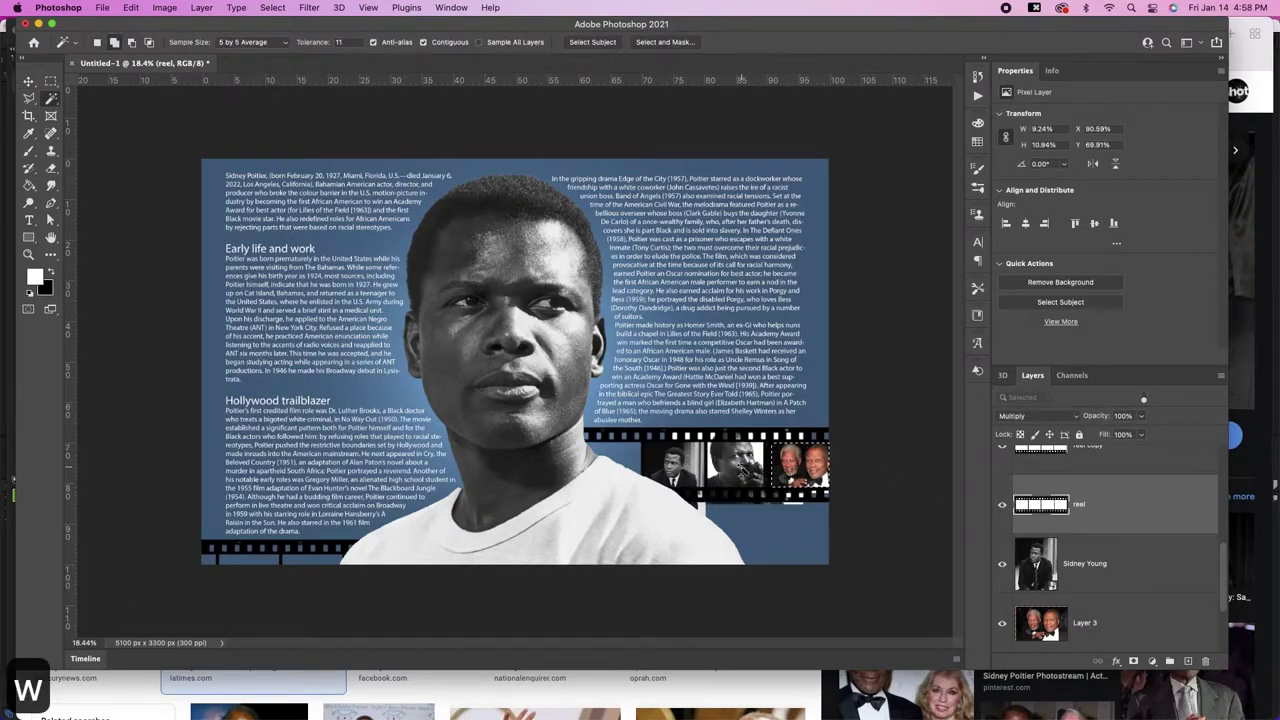
left_click(735, 465, "shift")
left_click(676, 468, "shift")
key("v")
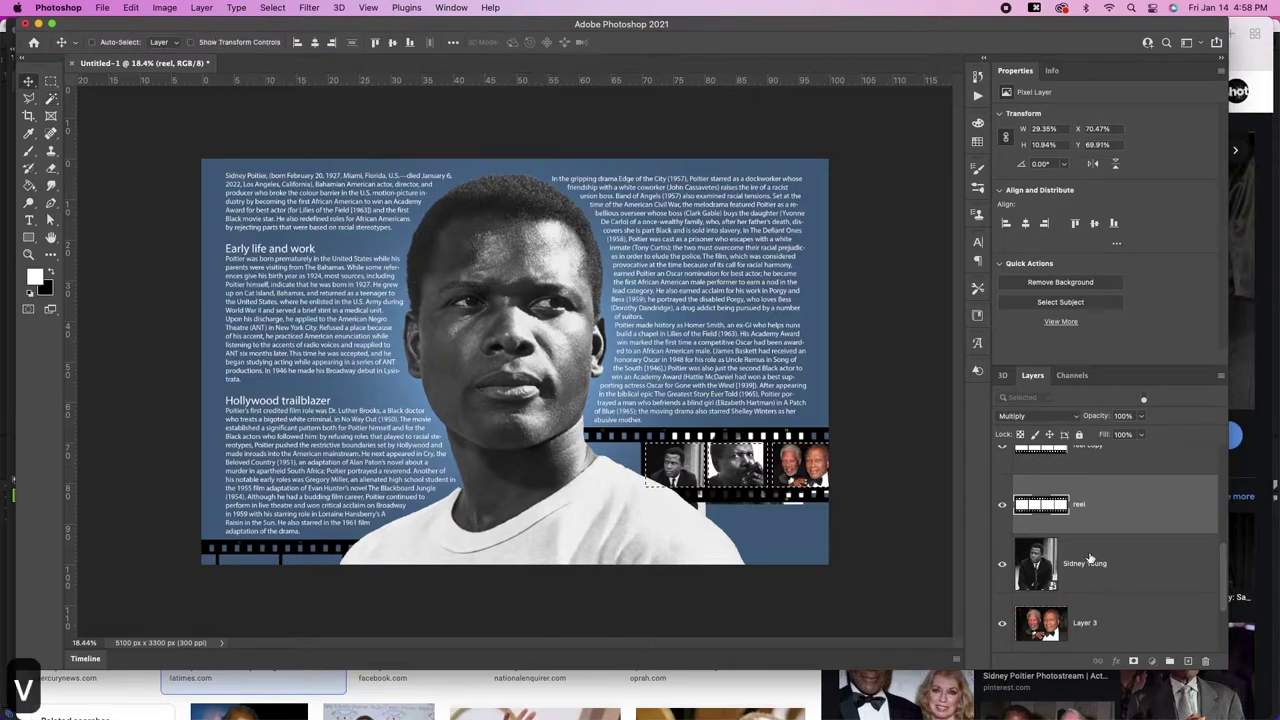
left_click(1090, 560)
scroll(1090, 558, "down", 3)
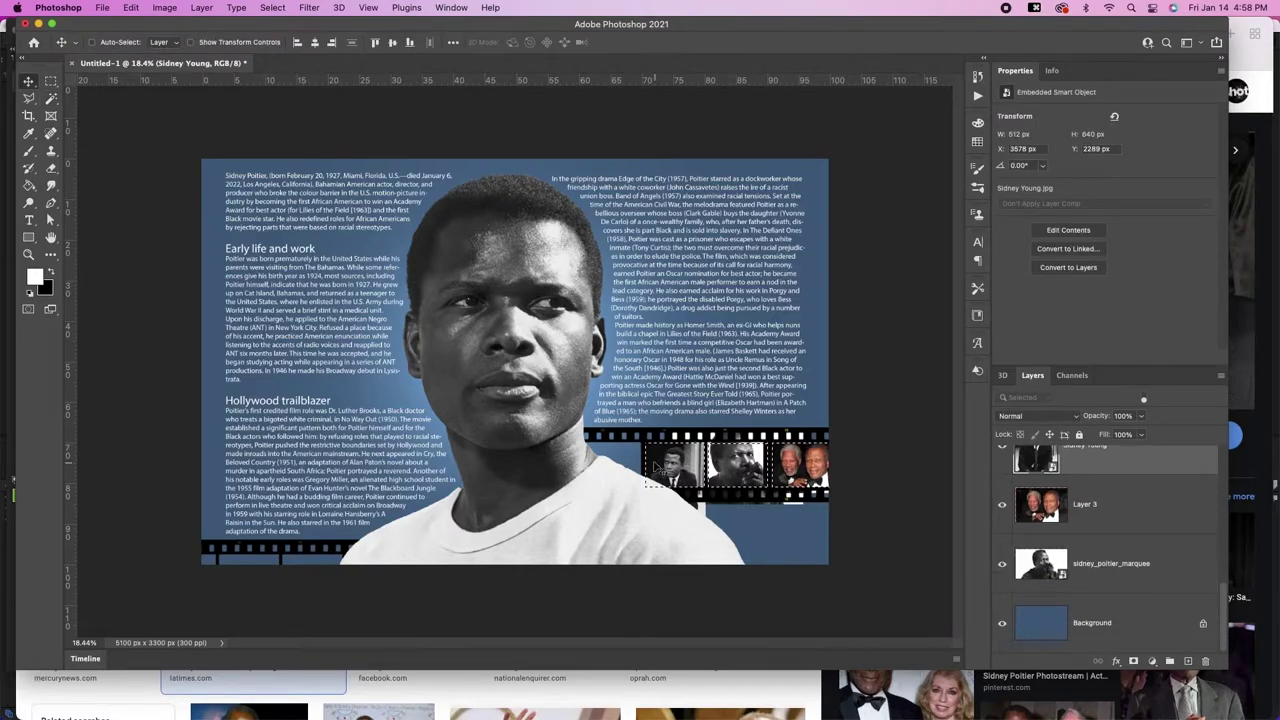
scroll(1100, 520, "up", 5)
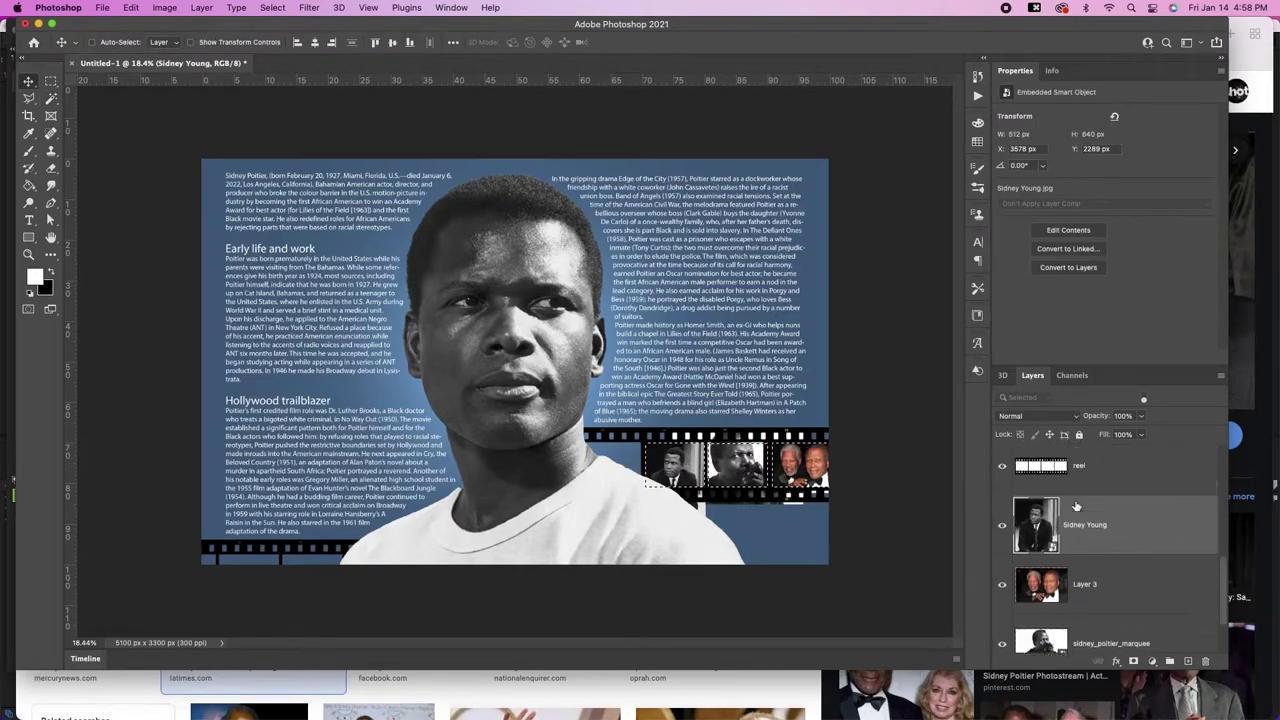
left_click(1100, 523)
key("w")
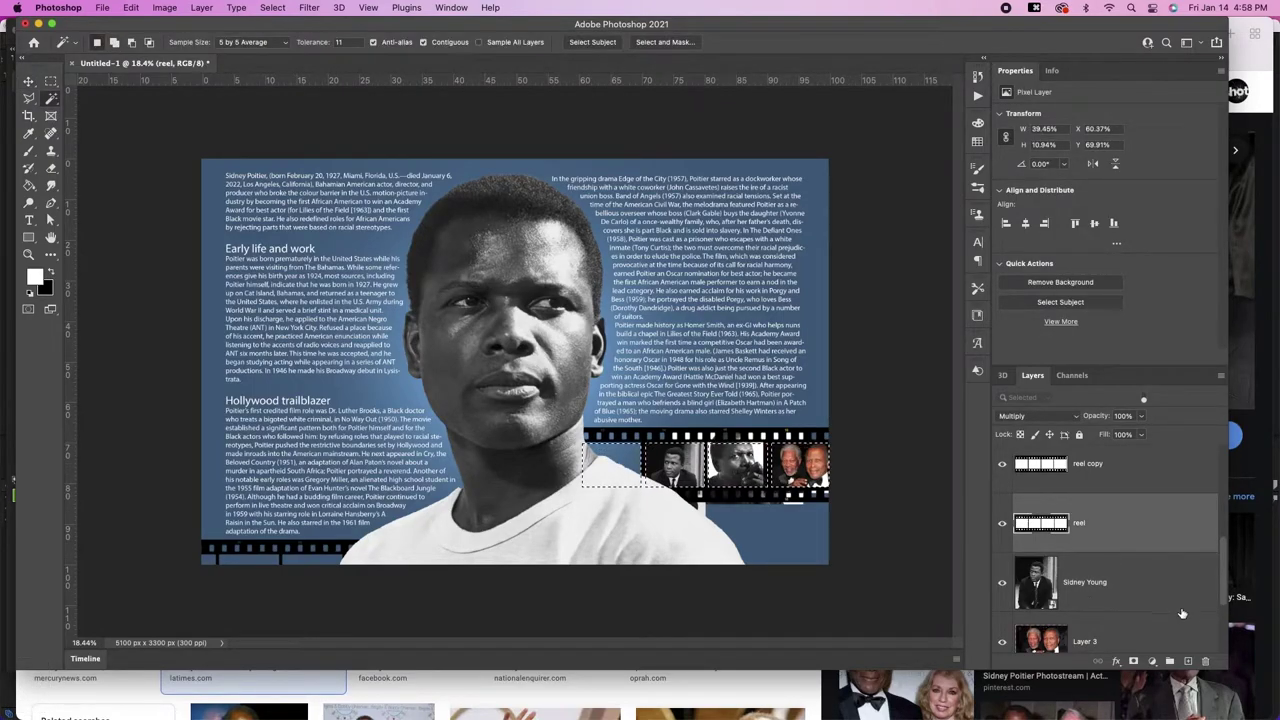
Step: Group the three film-frame photo layers and mask the group with the frame-window selection
left_click(1088, 598)
scroll(1088, 598, "down", 3)
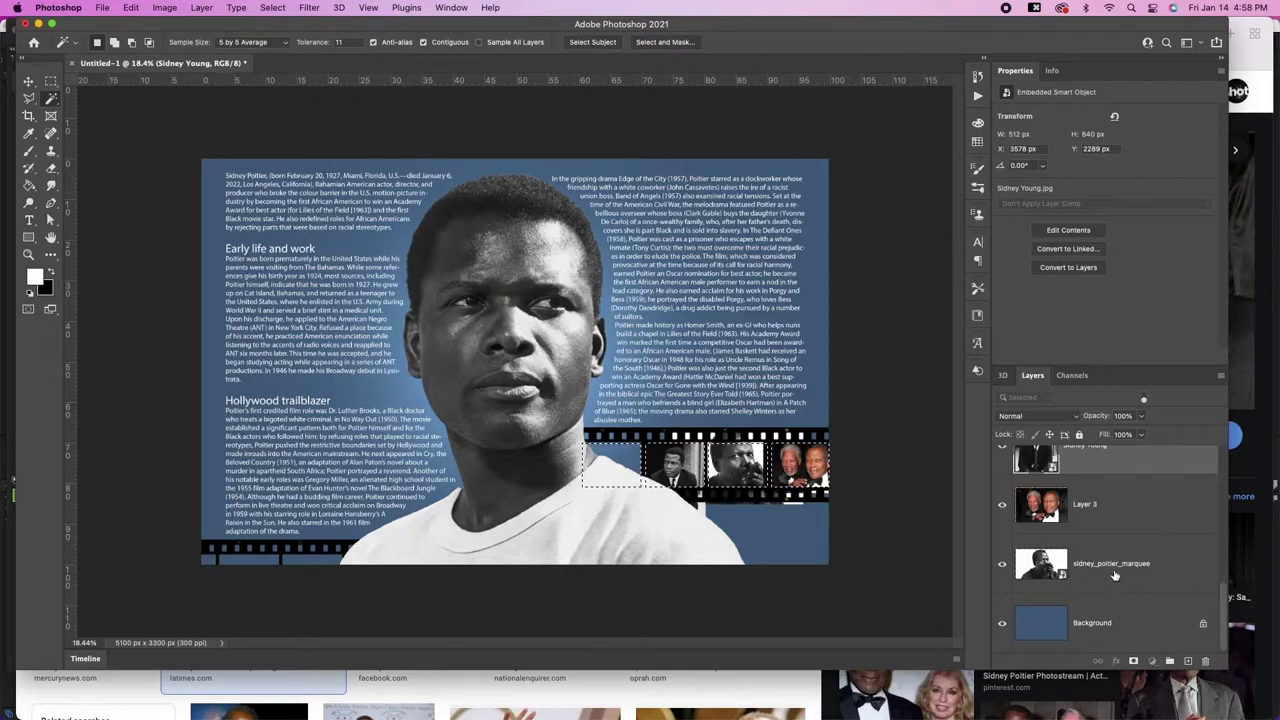
left_click(1116, 648)
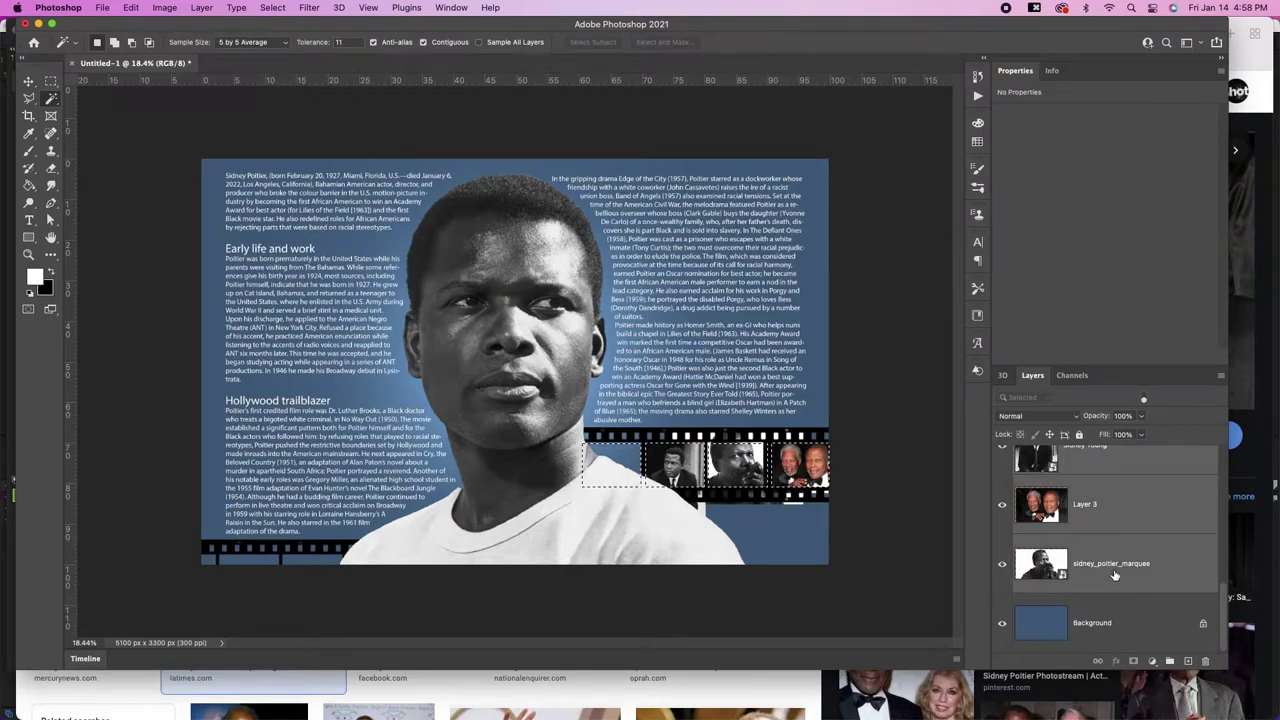
left_click(1170, 662)
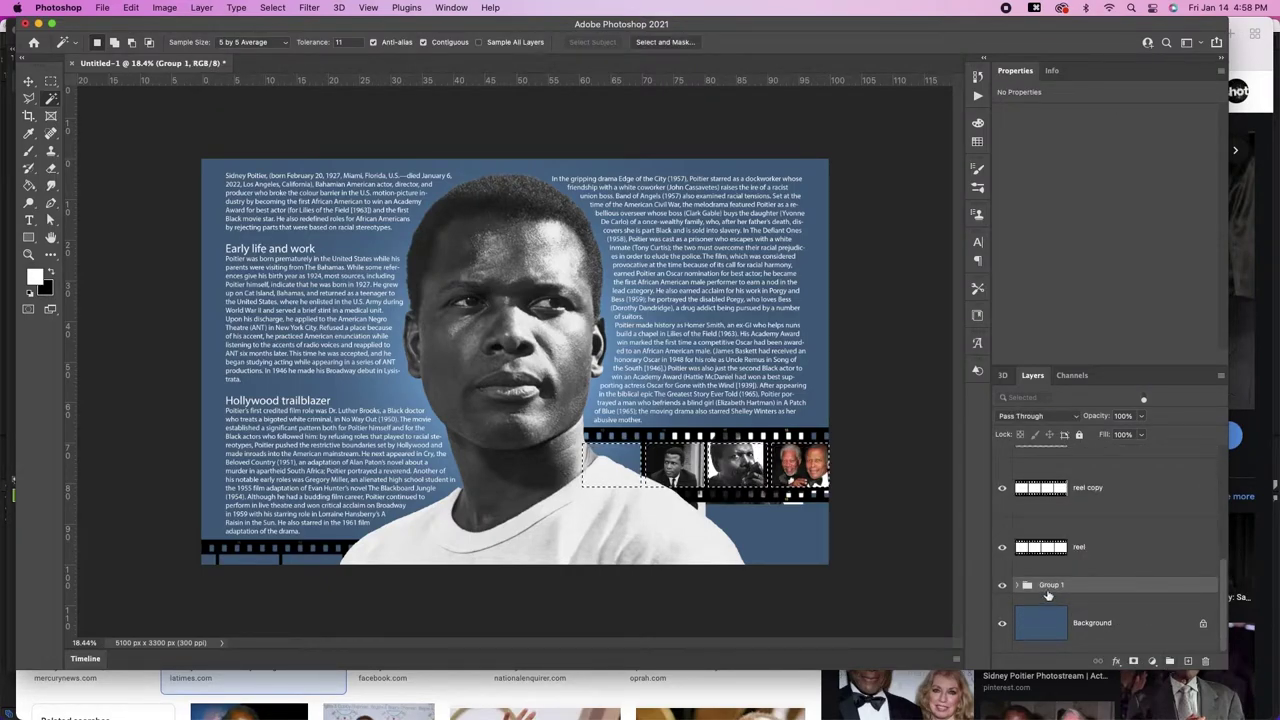
left_click(1134, 662)
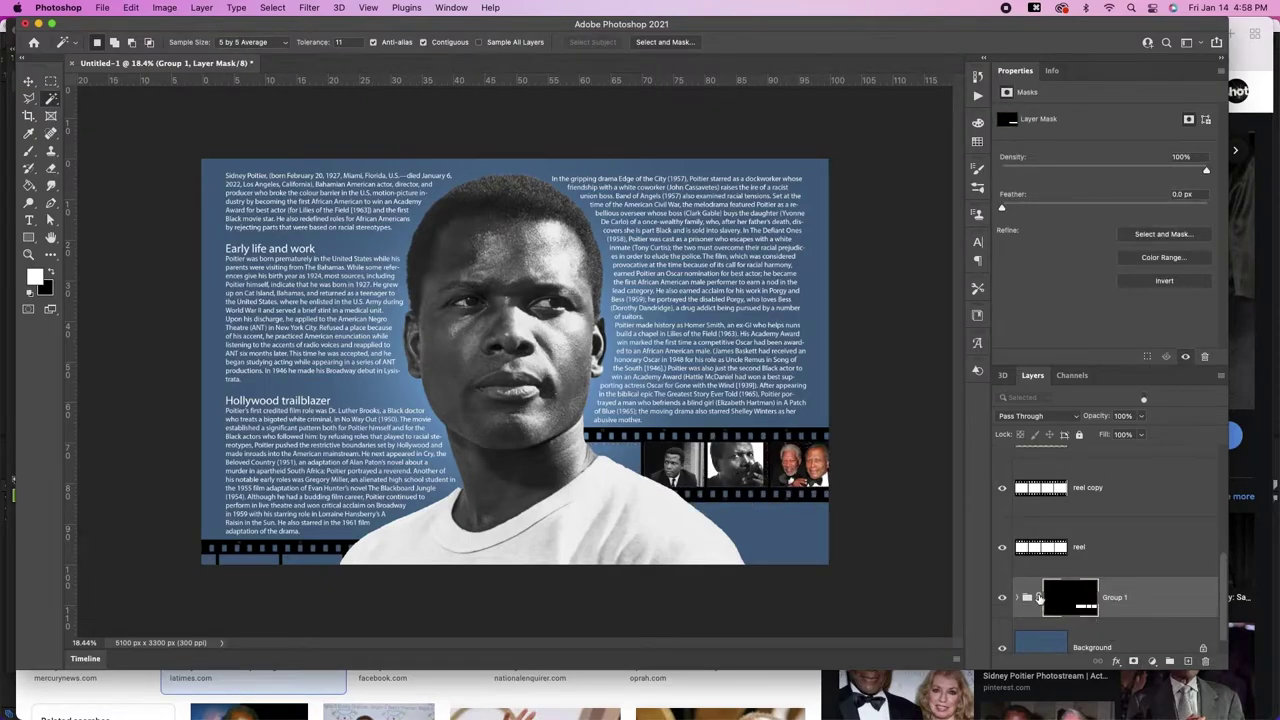
Step: Convert the colour photo of two men inside the group to black and white with the Default preset
left_click(1018, 597)
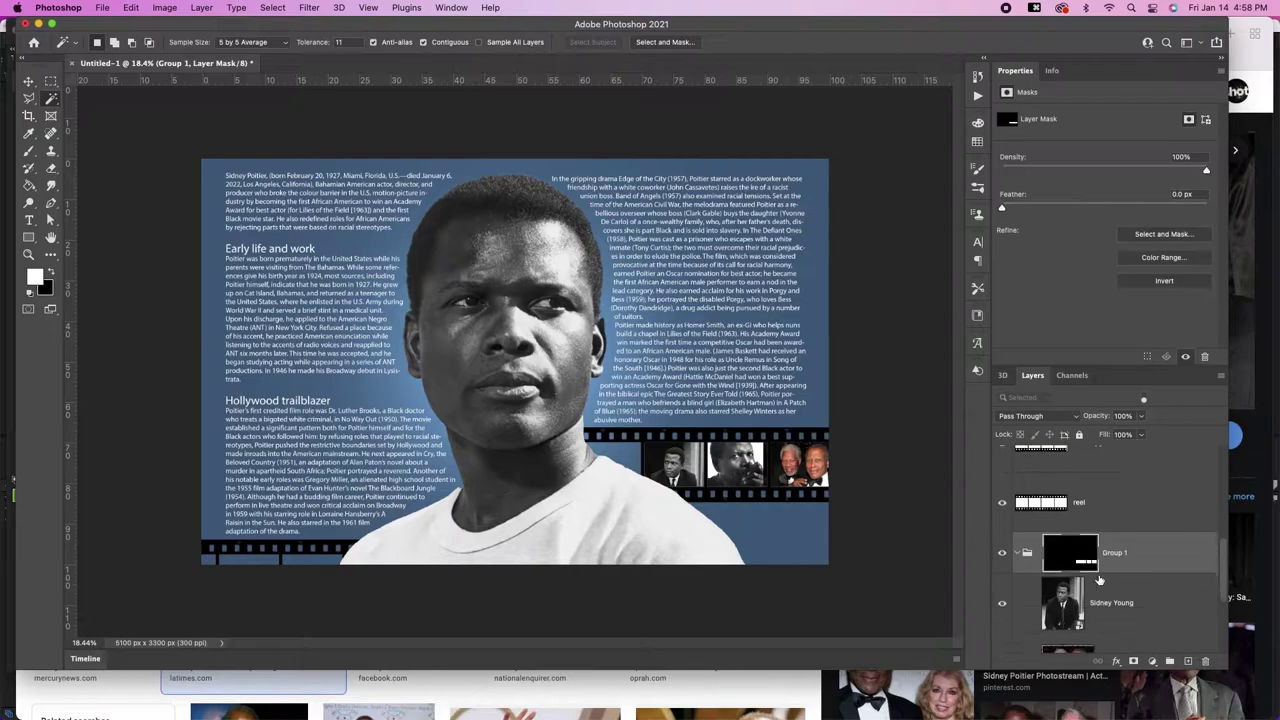
scroll(1099, 580, "down", 3)
left_click(1120, 566)
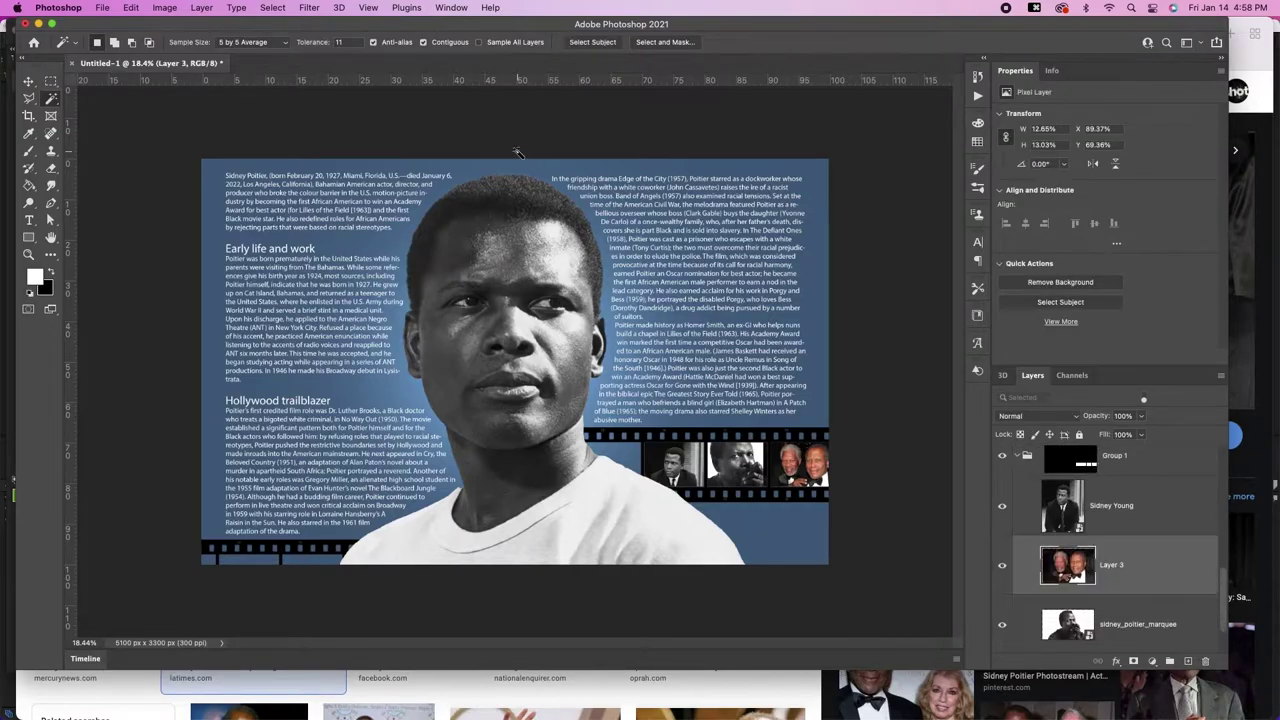
left_click(165, 7)
mouse_move(183, 44)
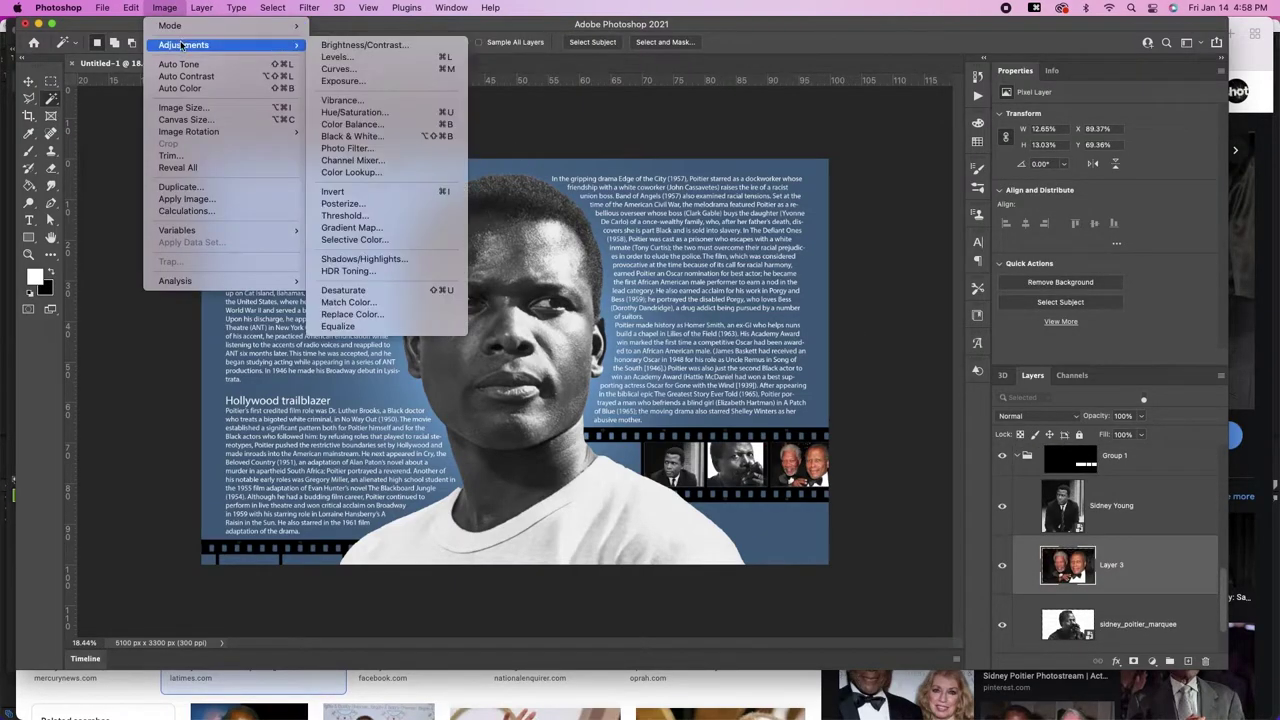
left_click(419, 137)
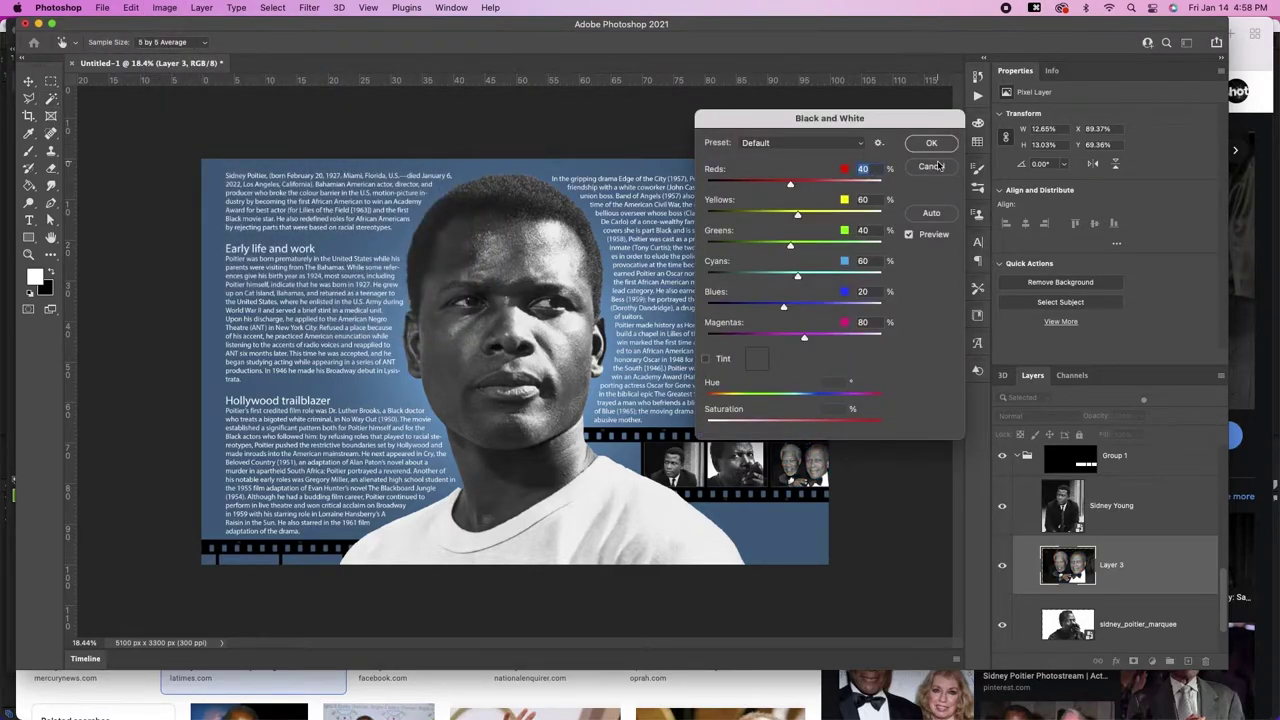
left_click(928, 143)
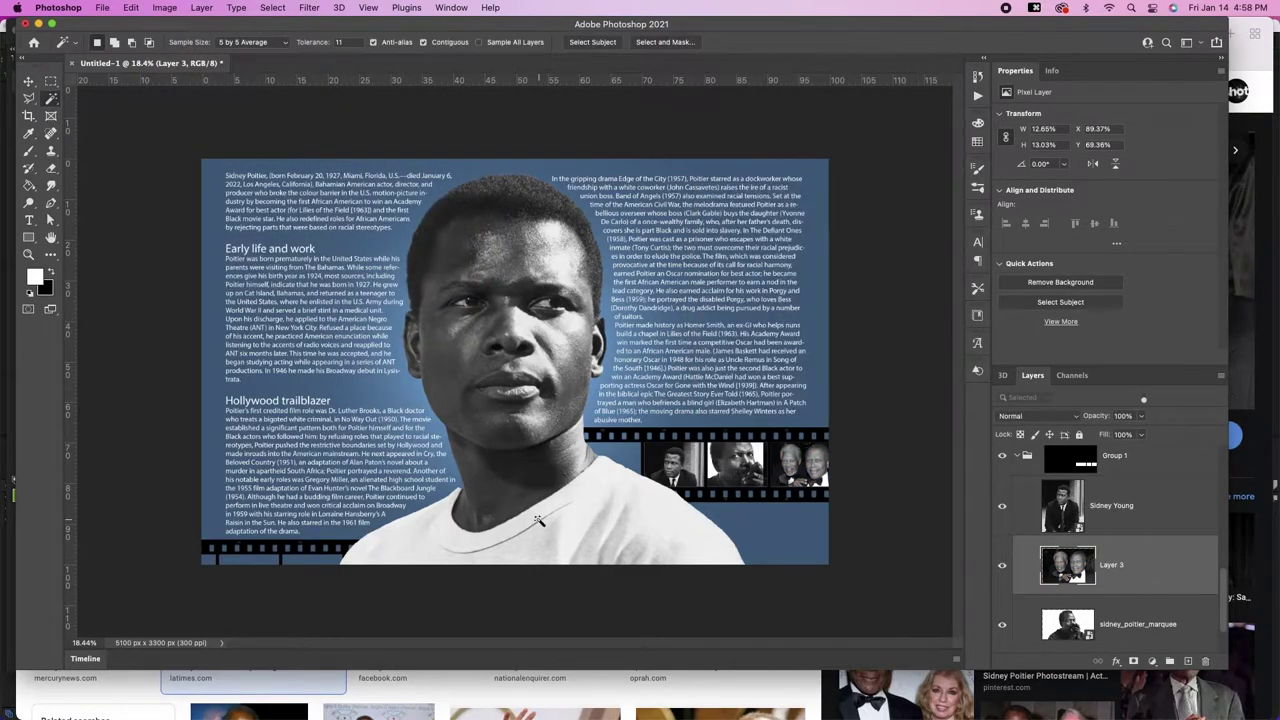
Step: Paste the copied photo of the seated man into the masked film group and place another film reel copy along the poster's bottom edge
key("super+v")
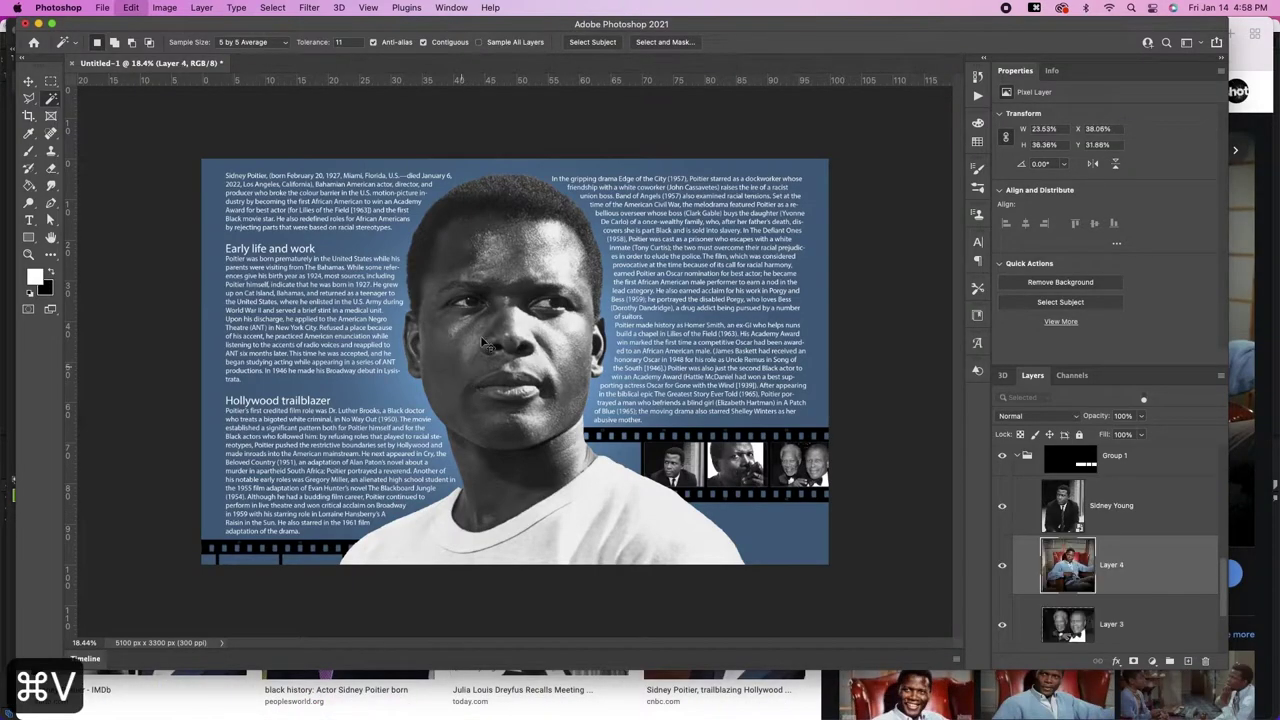
key("v")
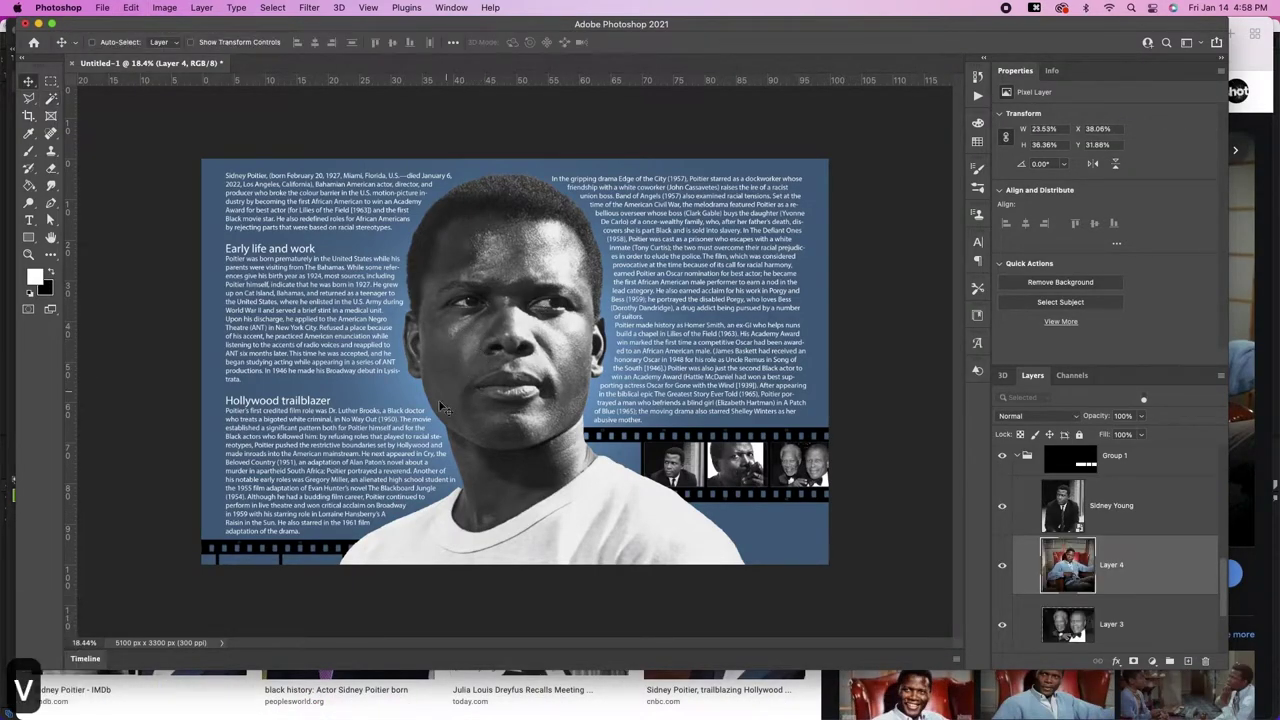
left_click_drag(728, 470, 750, 546)
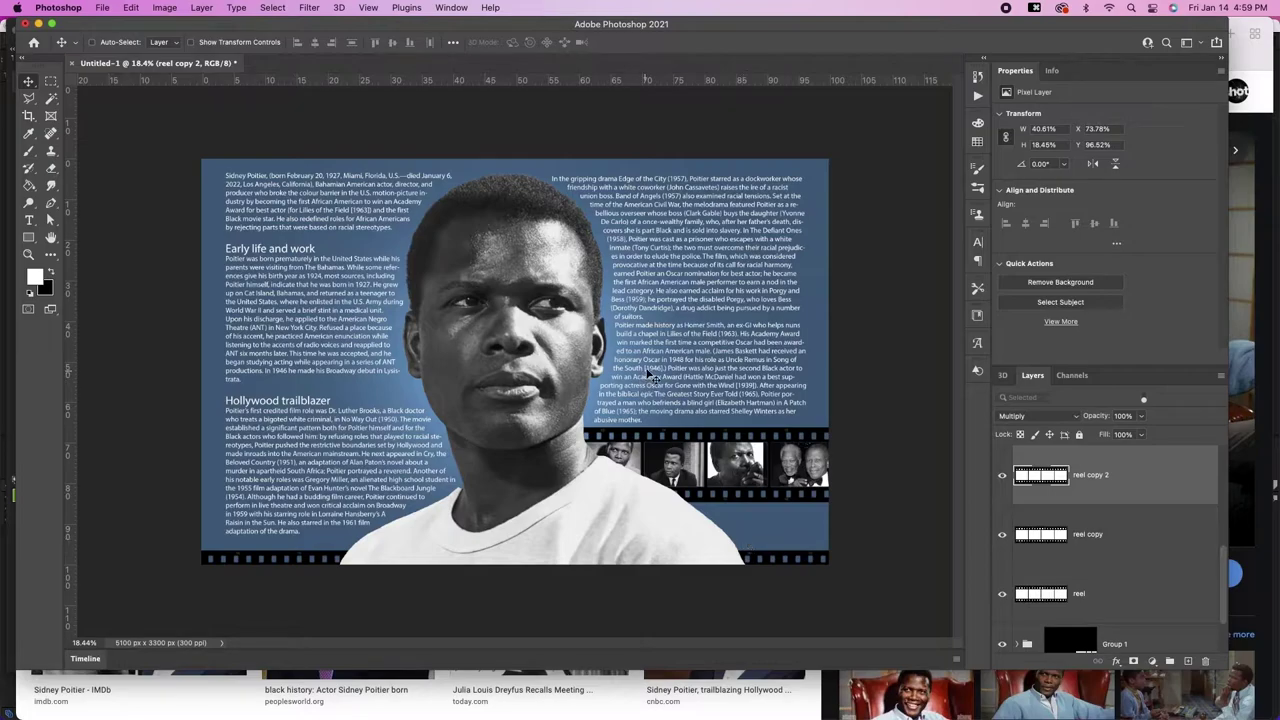
Step: Restyle the "Hollywood trailblazer" heading in Adobe Handwriting Ernie at 36 pt
key("t")
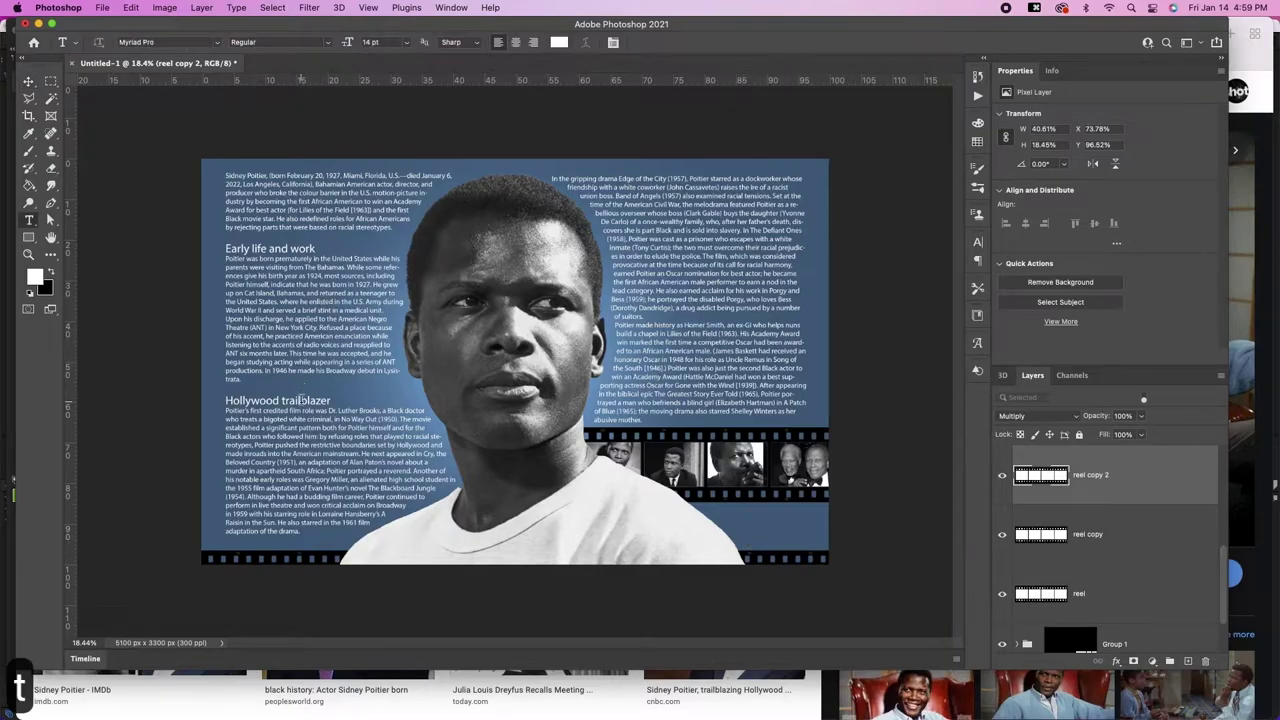
triple_click(300, 398)
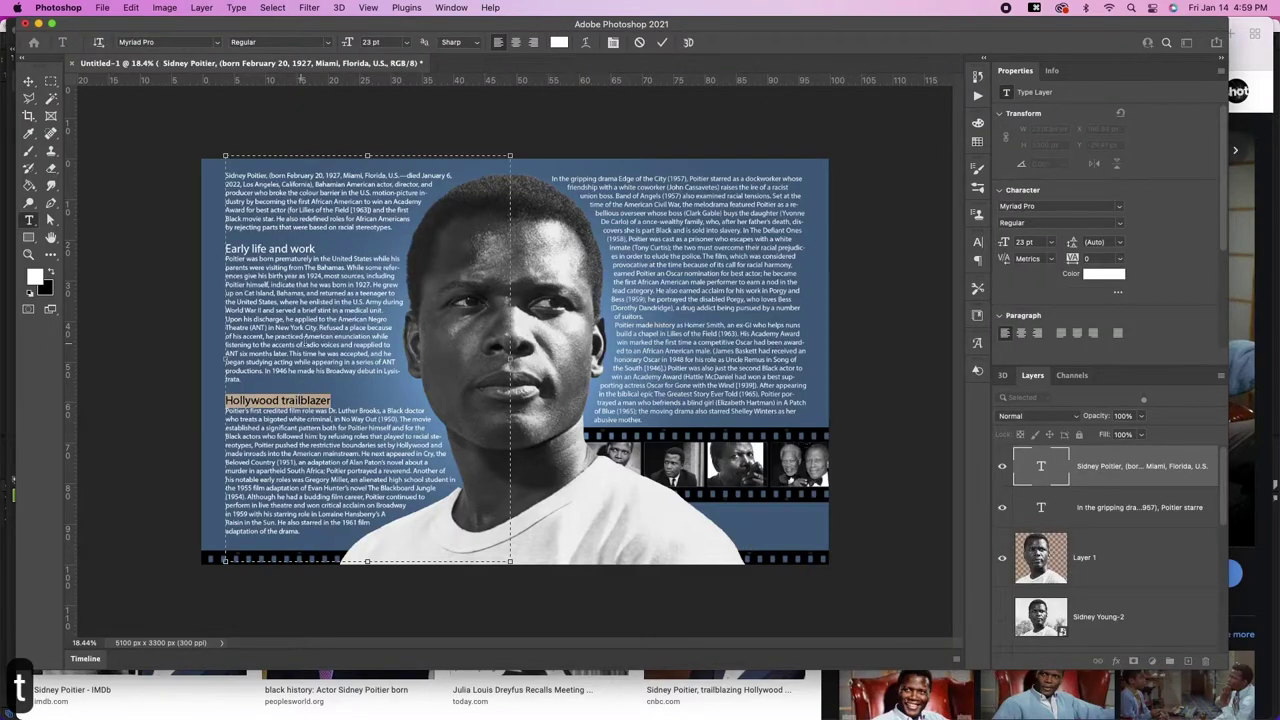
left_click(213, 41)
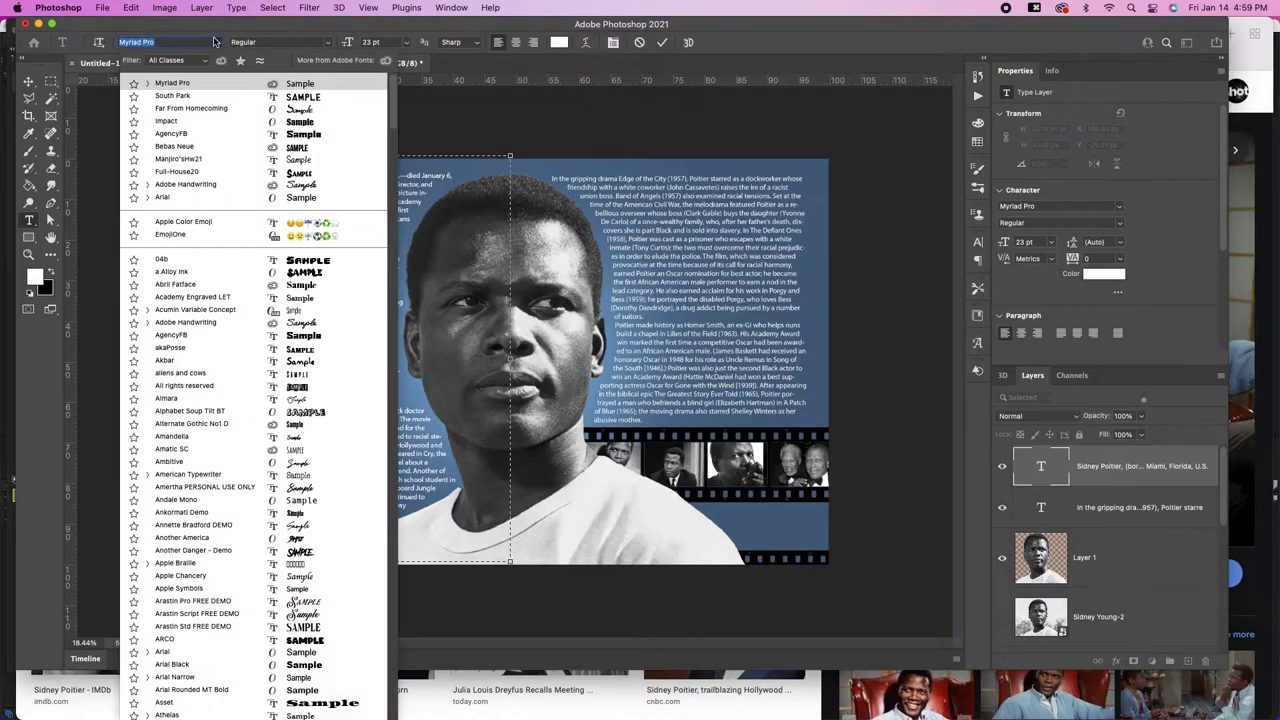
left_click(210, 188)
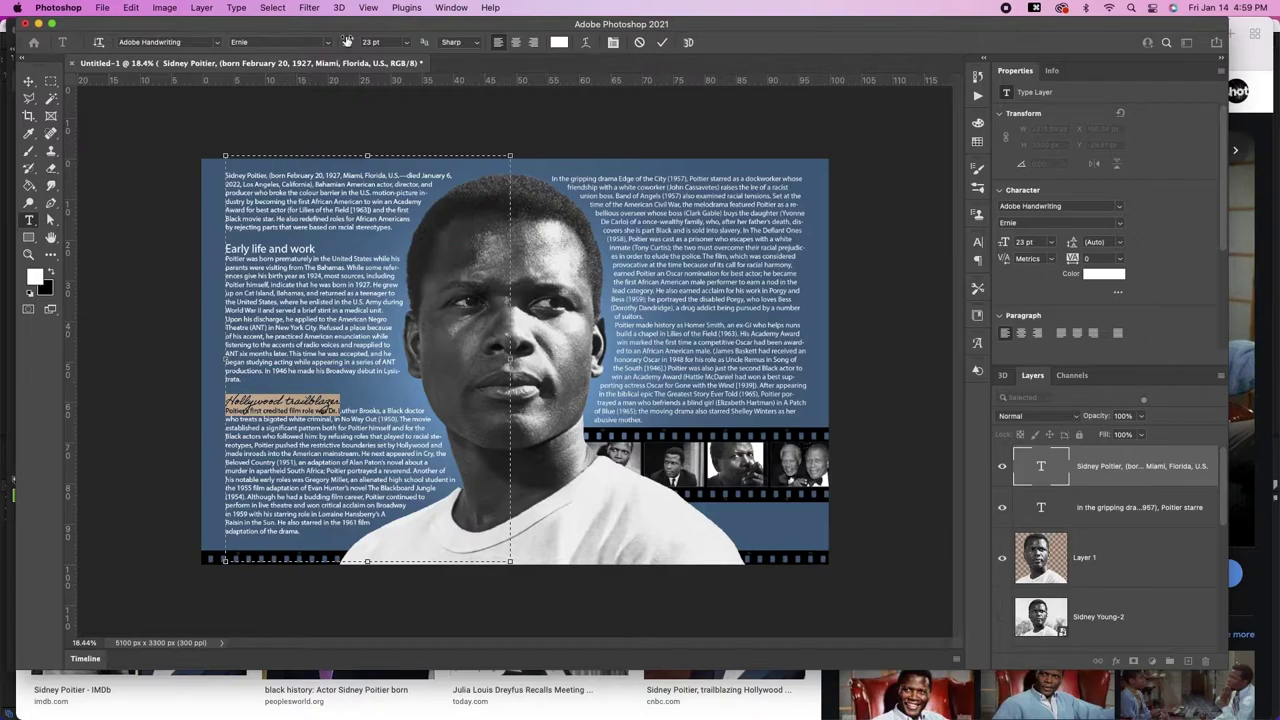
left_click_drag(347, 42, 360, 42)
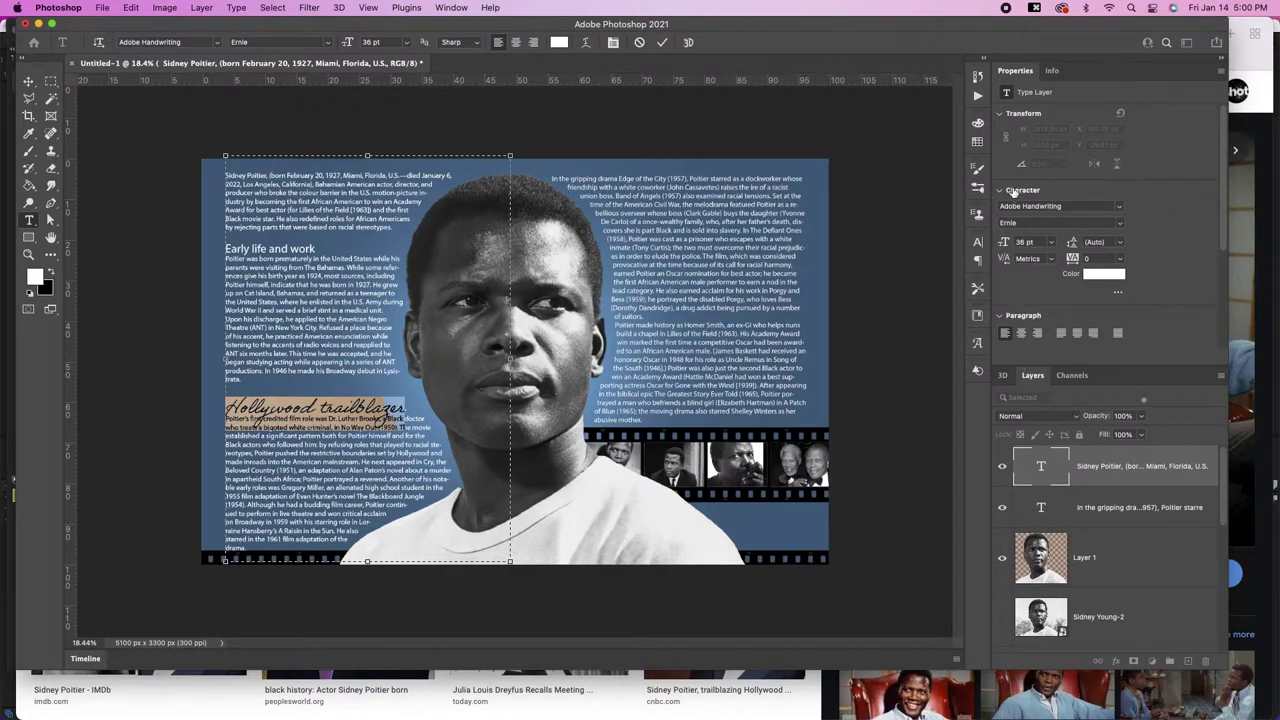
Step: Set the "Hollywood trailblazer" heading's baseline shift to 9 pt and its font size to 38 pt
left_click(979, 242)
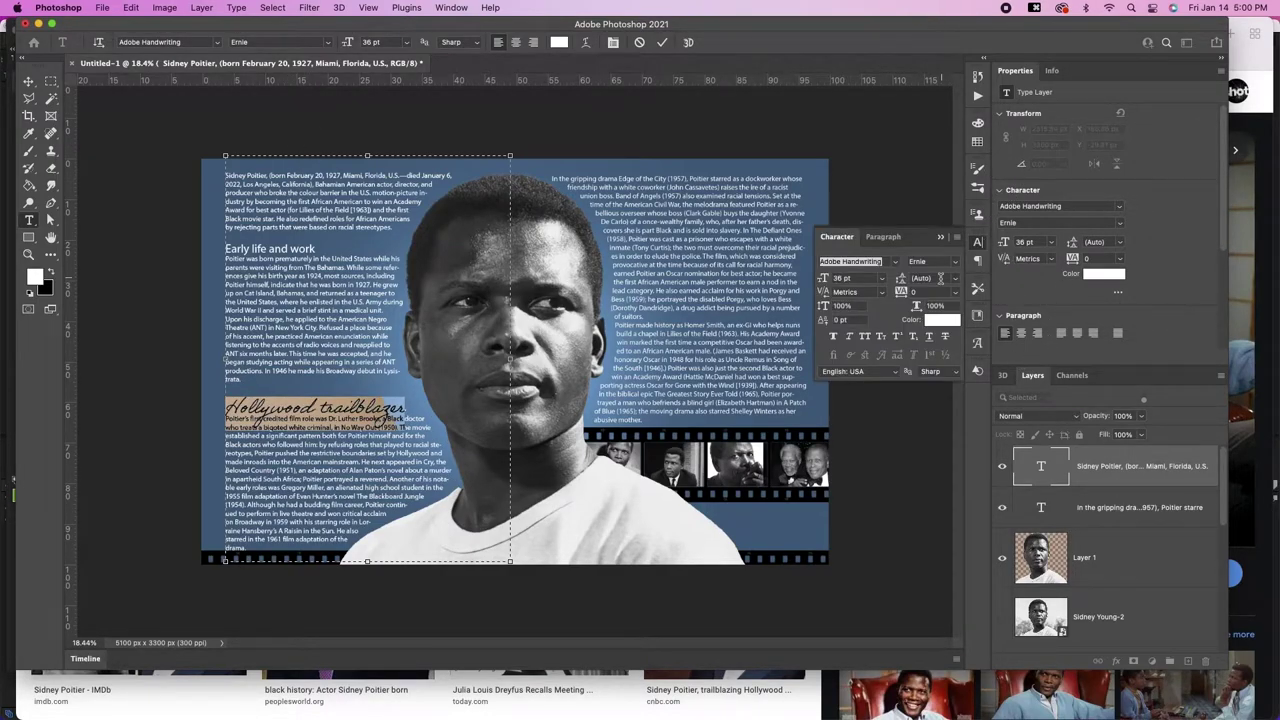
left_click(852, 319)
key("Up")
key("Up")
key("Up")
key("Up")
key("Up")
key("Up")
key("Up")
key("Up")
key("Up")
key("Up")
key("Up")
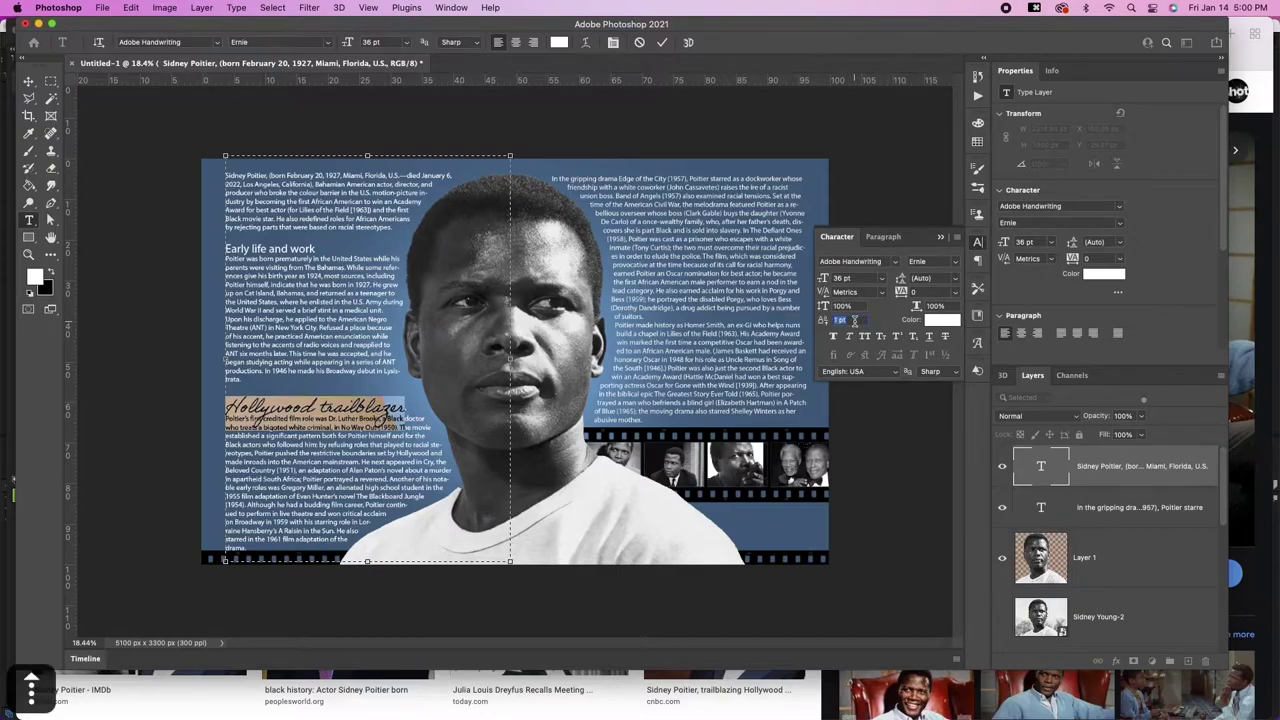
key("Up")
key("Up")
key("Up")
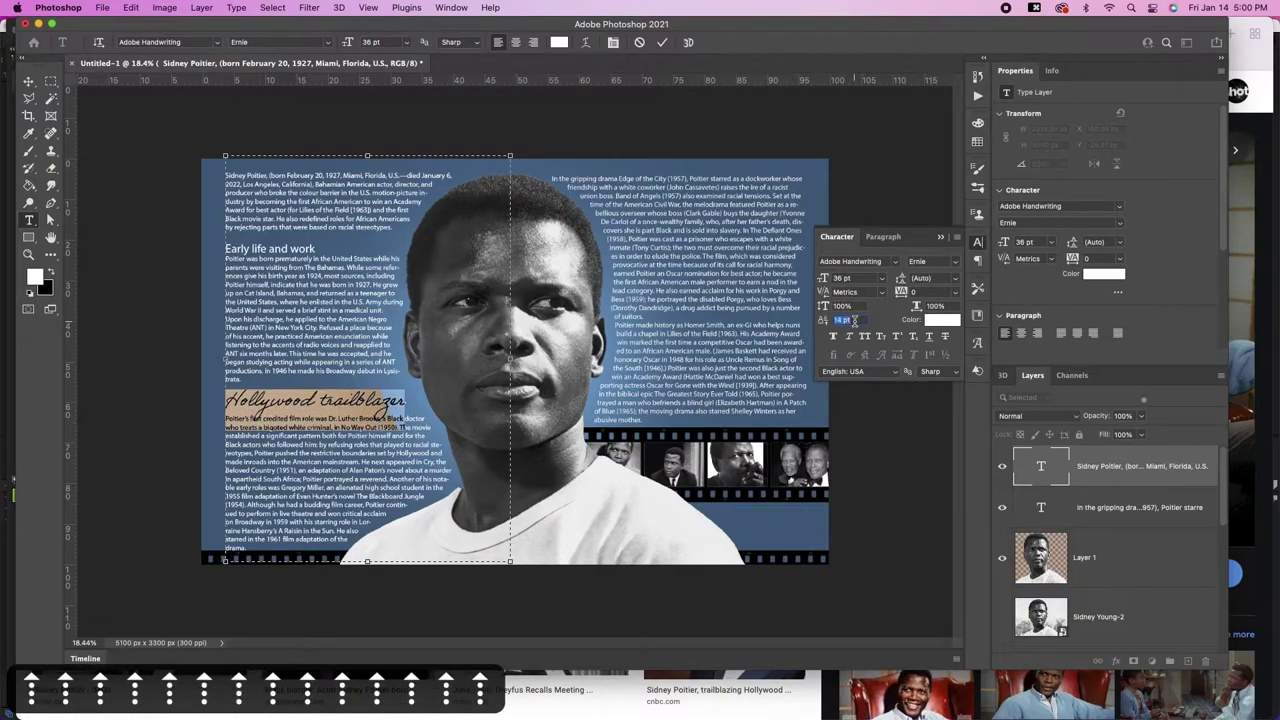
key("Down")
key("Down")
key("Down")
key("Down")
key("Down")
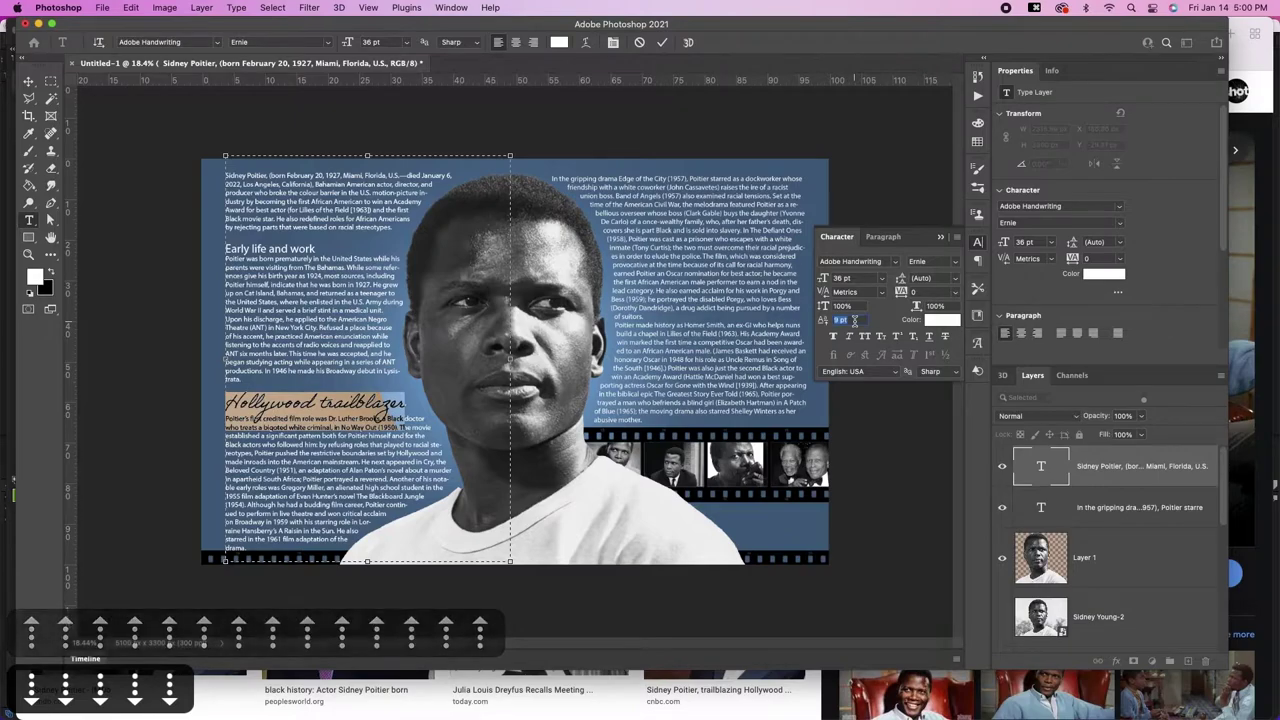
key("Up")
key("Up")
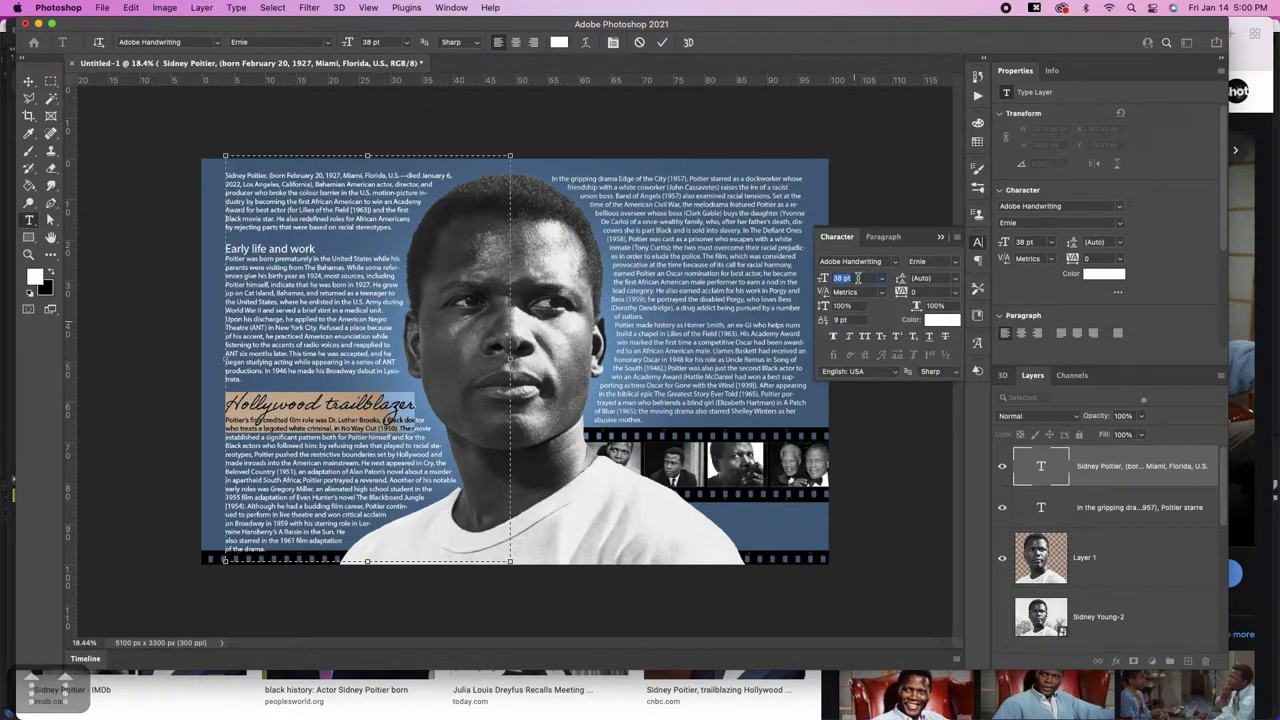
Step: Colour the "Hollywood trailblazer" heading yellow and restyle "Early life and work" in matching yellow Adobe Handwriting Ernie at 36 pt
left_click(941, 320)
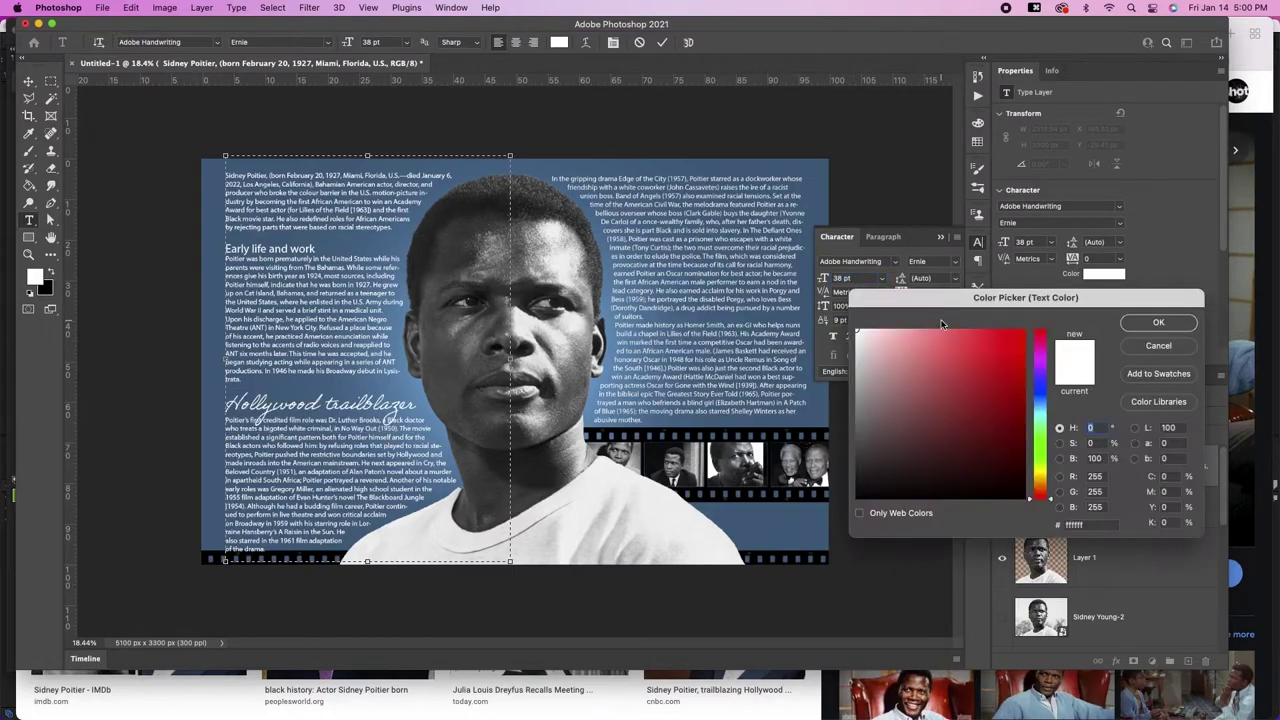
left_click(1040, 472)
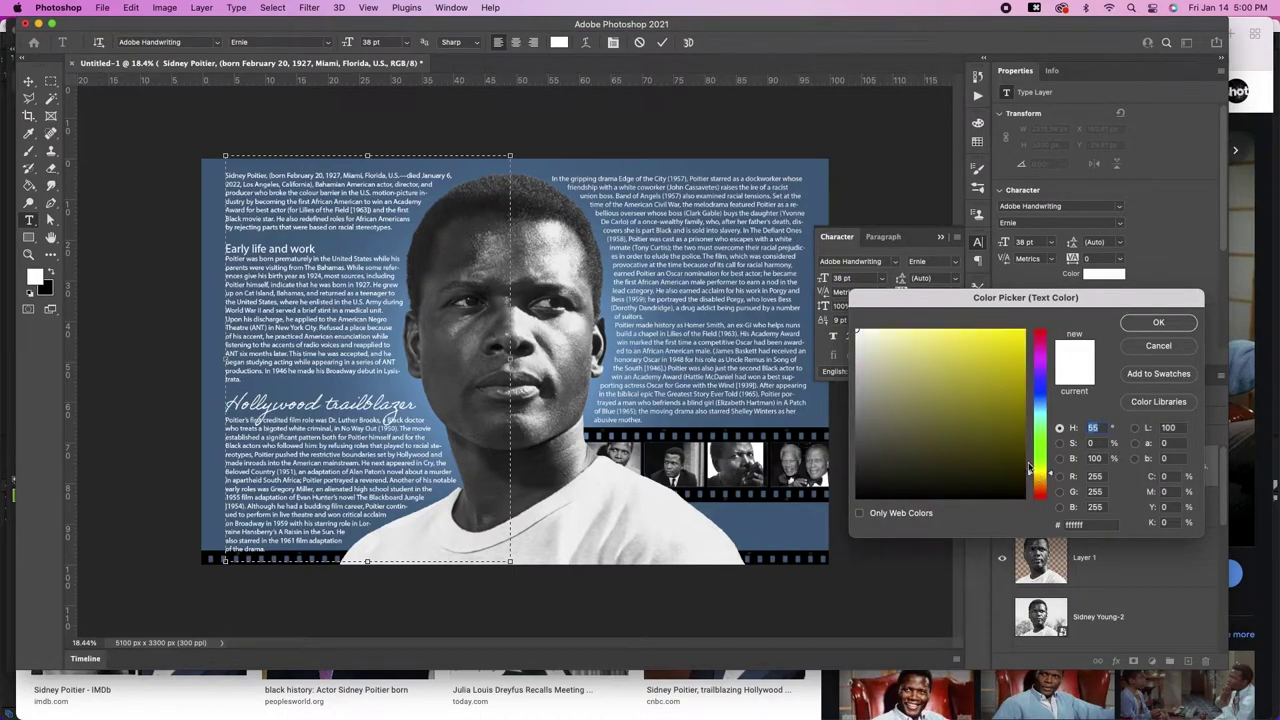
left_click(995, 380)
left_click(975, 363)
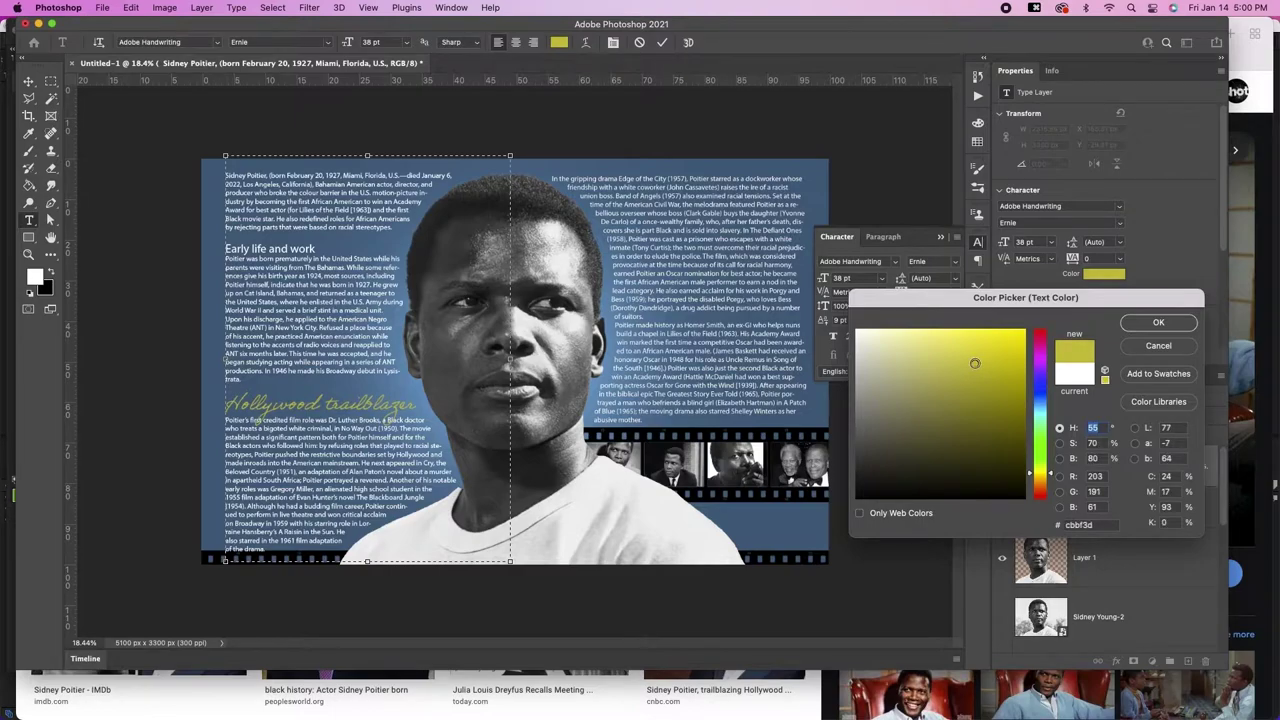
left_click(1158, 322)
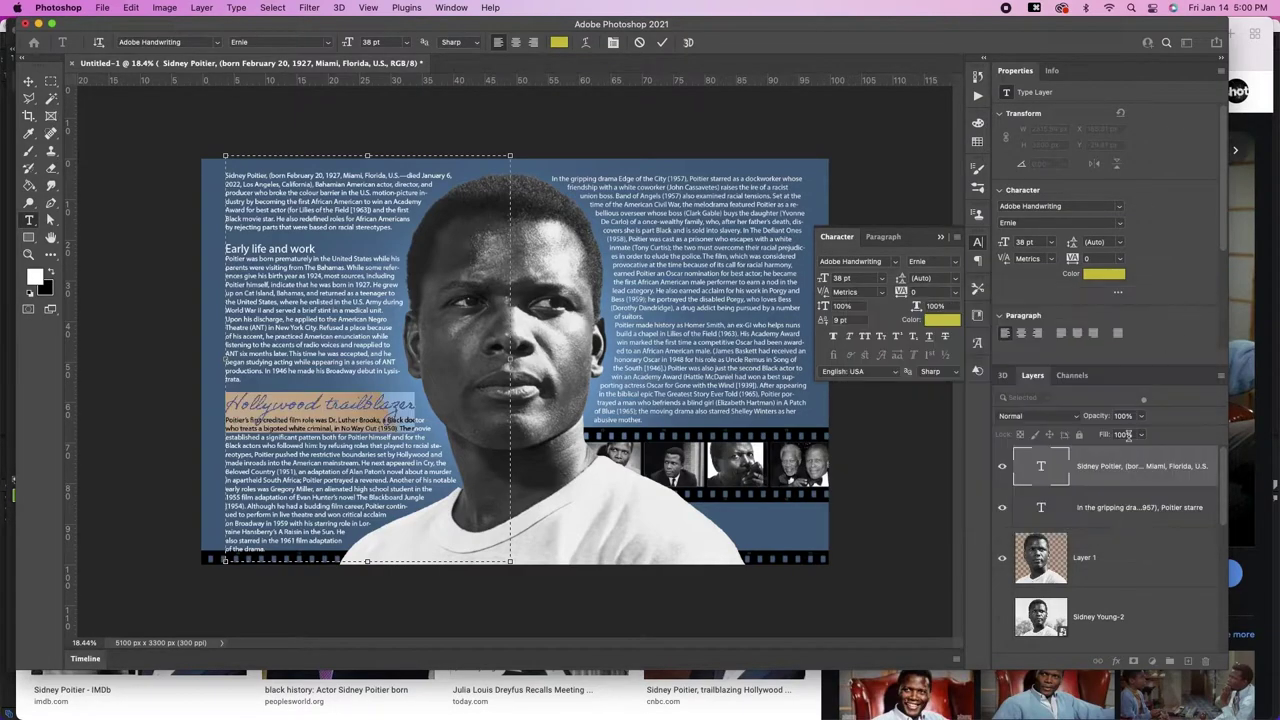
left_click(1054, 482)
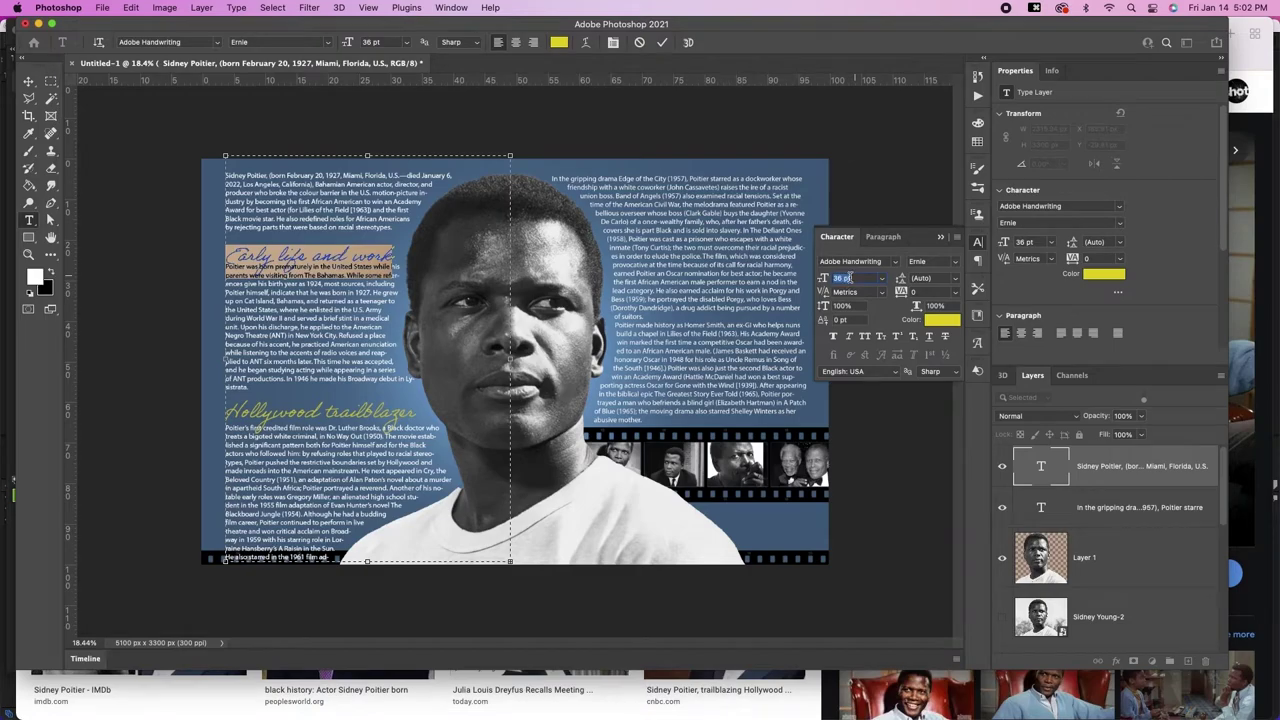
left_click_drag(902, 283, 885, 287)
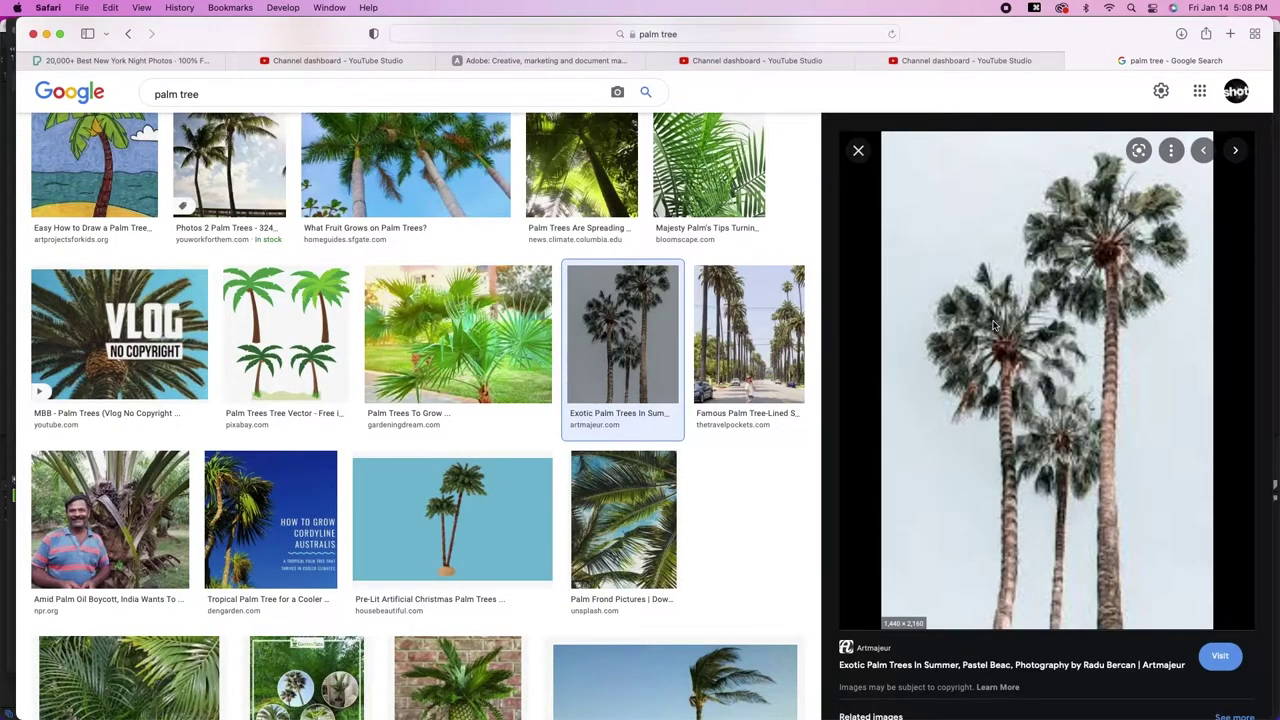
Step: Copy the Artmajeur palm tree photo from the browser's image results and paste it into the Photoshop poster's lower-left corner
right_click(993, 325)
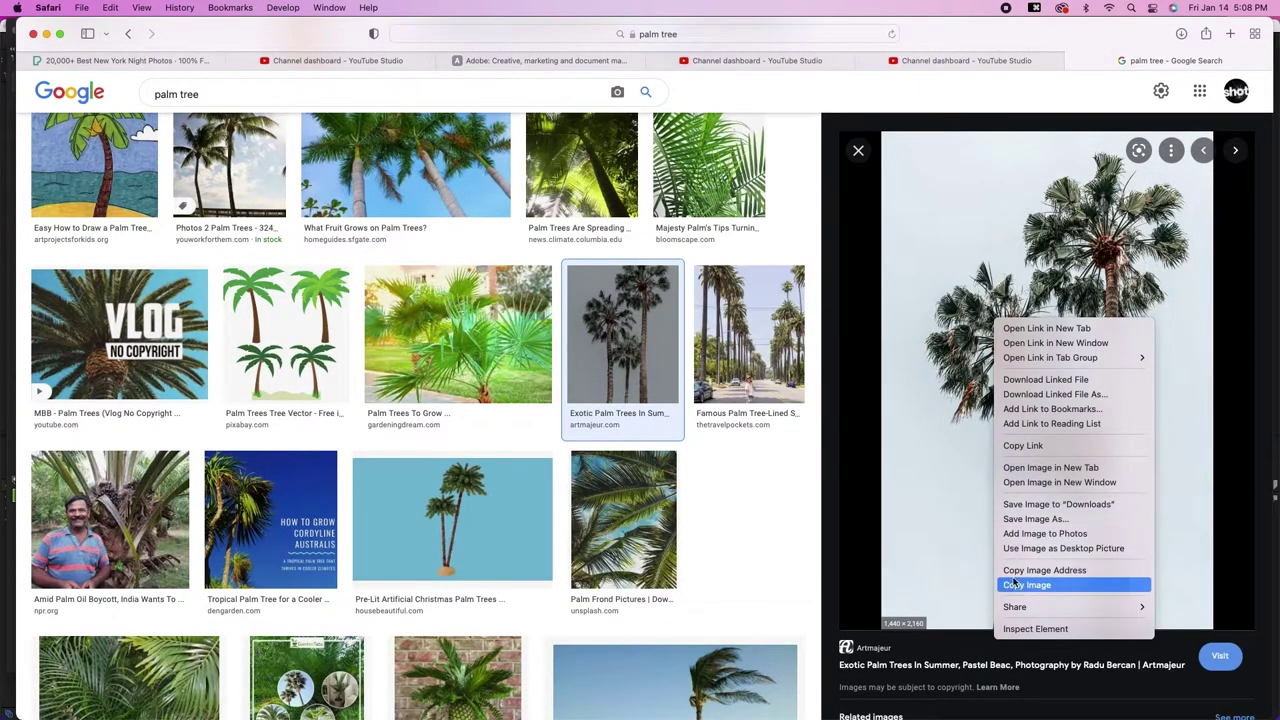
left_click(1013, 585)
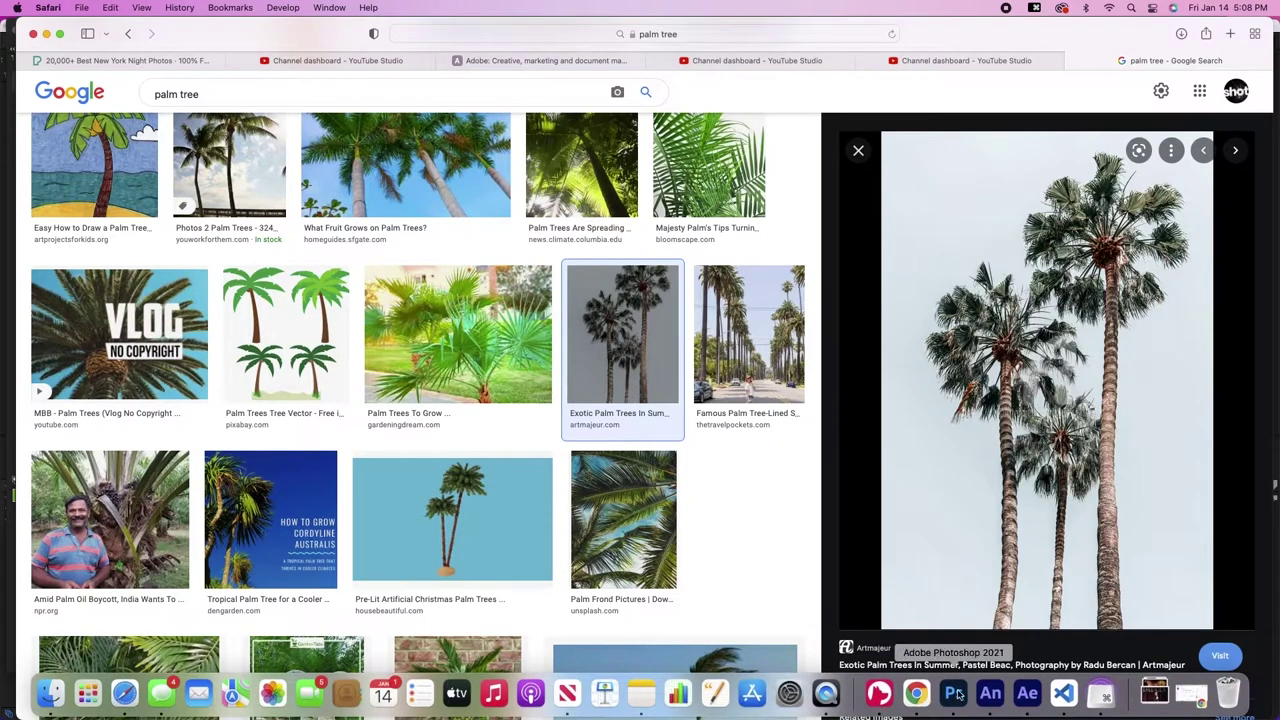
left_click(958, 696)
key("super+v")
key("v")
left_click_drag(537, 276, 291, 410)
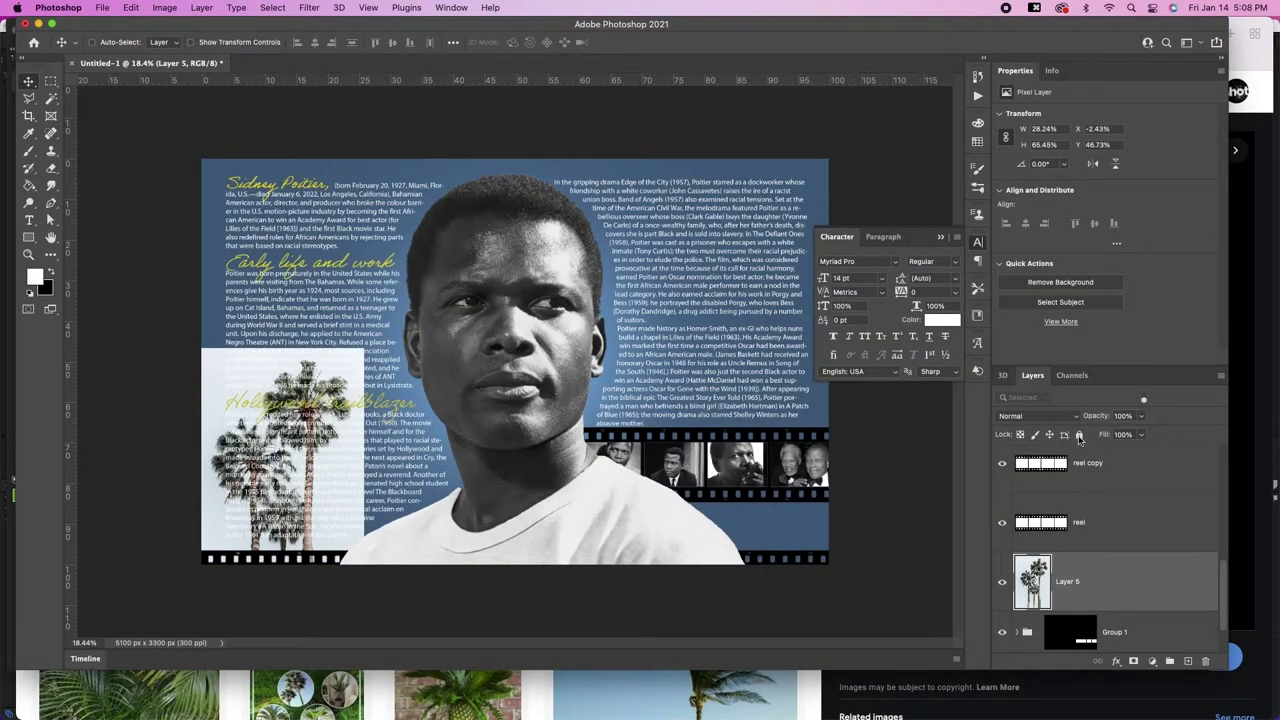
Step: Set the palm tree layer's blend mode to Multiply and shift it further toward the poster's left edge
left_click(1037, 415)
left_click(1048, 460)
key("v")
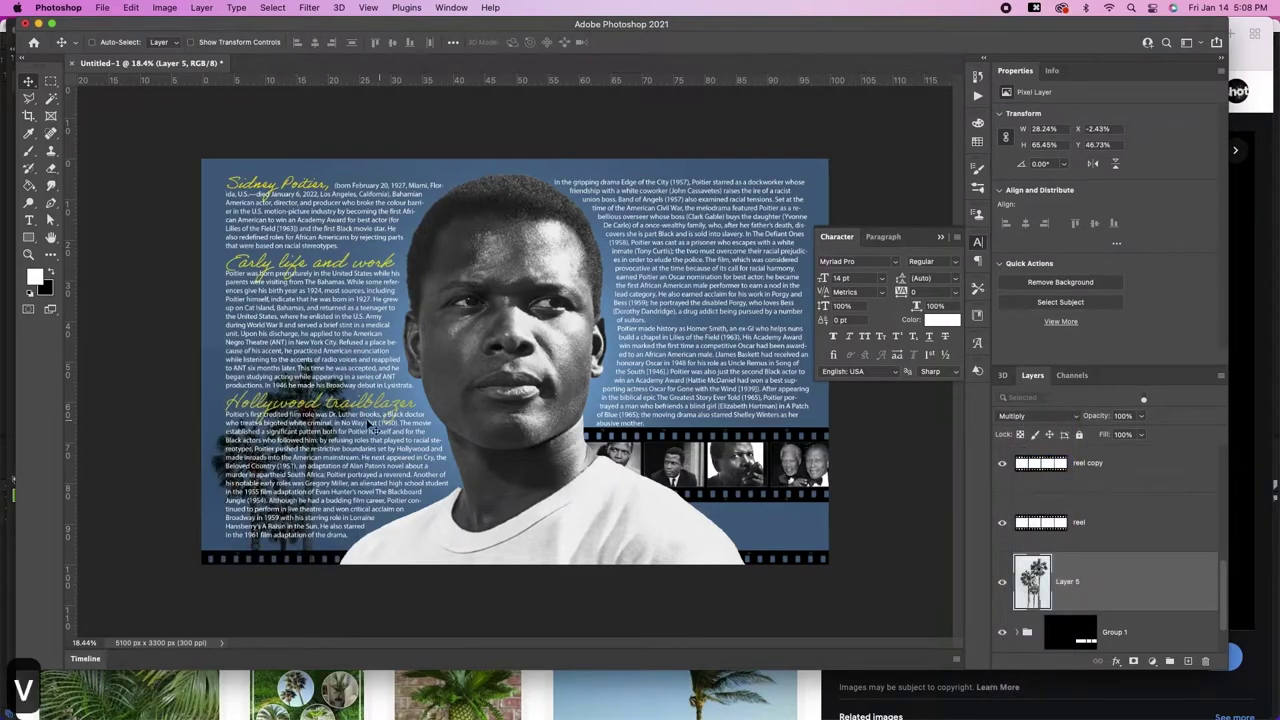
left_click_drag(250, 432, 250, 432)
key("super")
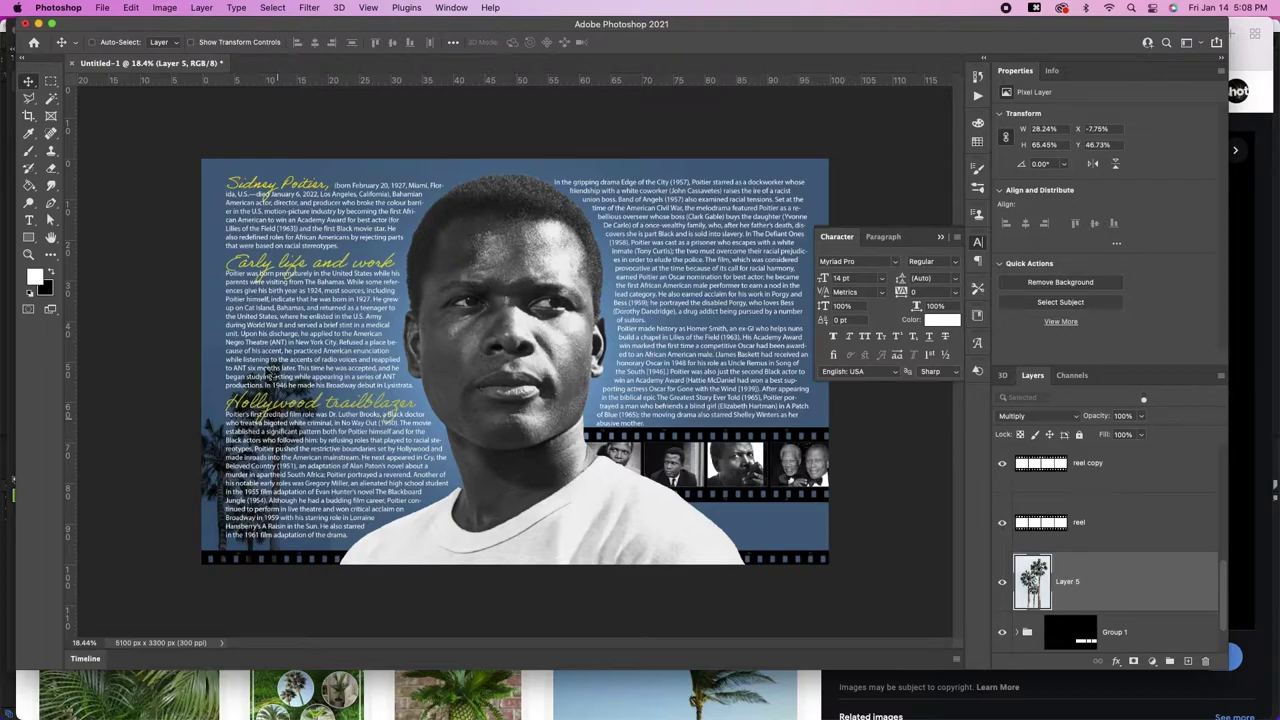
Step: Lighten the palm tree layer with Levels, setting the midtone input to 1.91 and the white input to 217
left_click(166, 7)
mouse_move(186, 47)
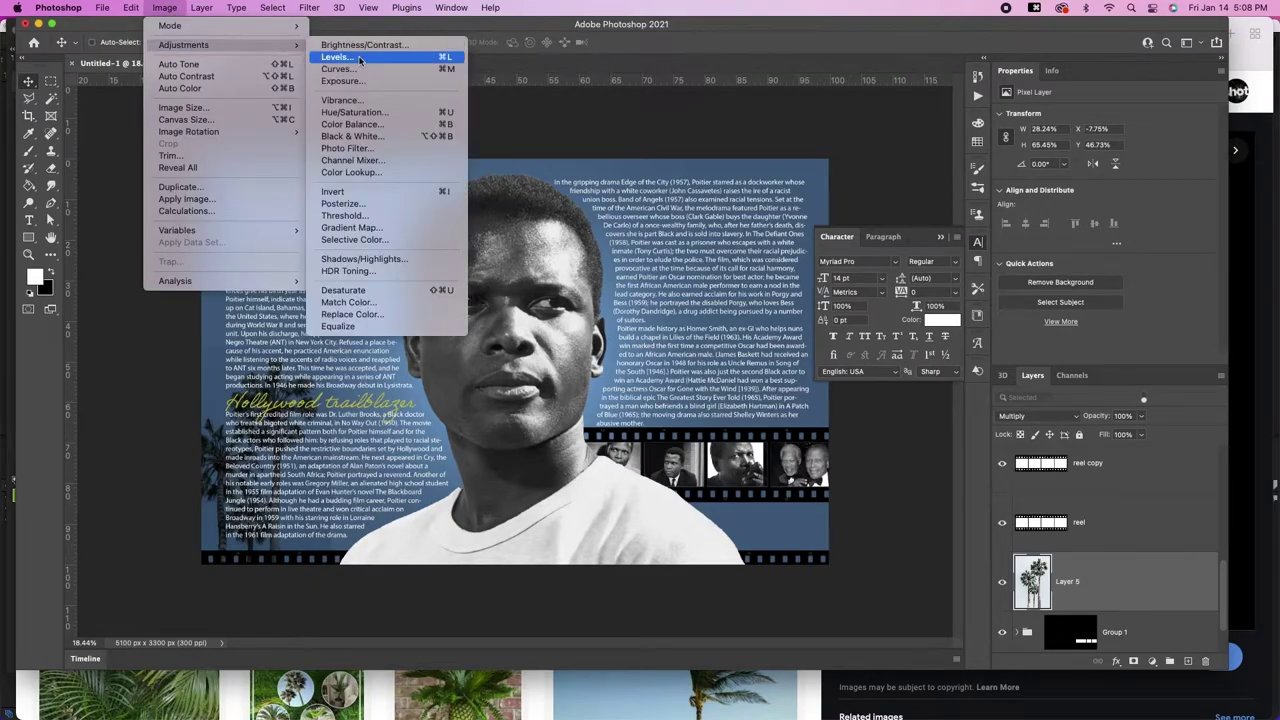
left_click(360, 58)
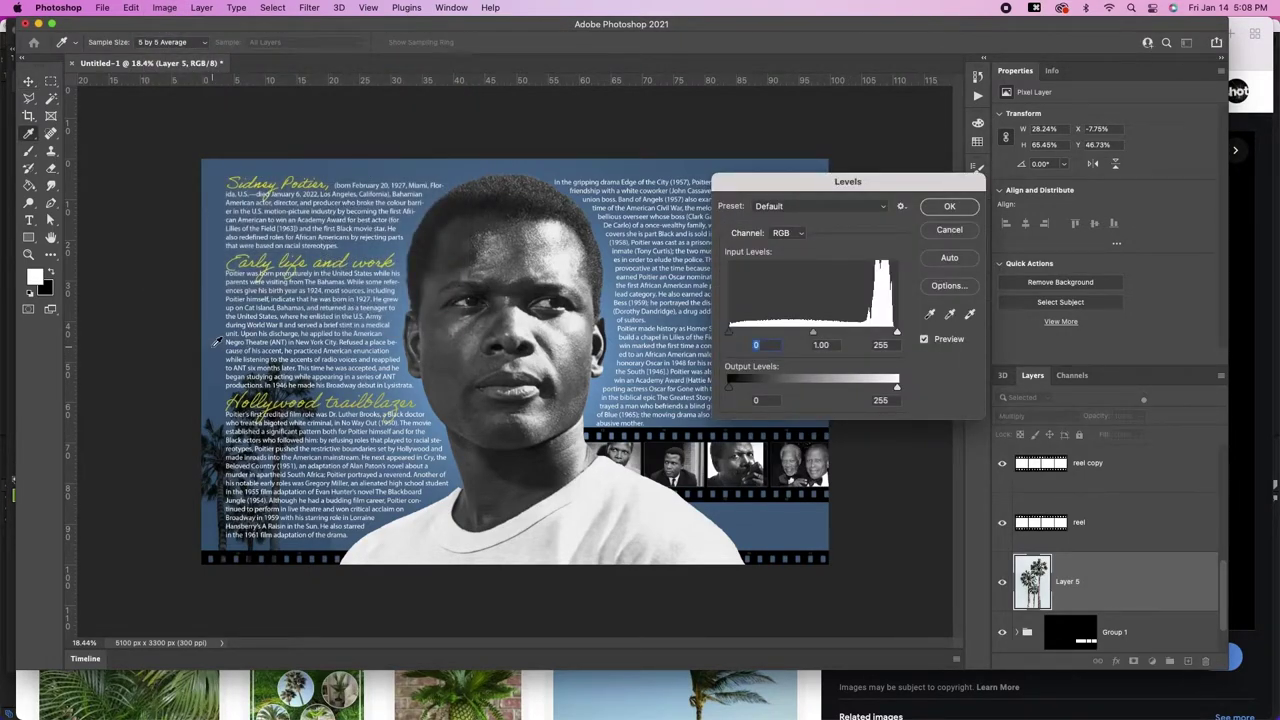
key("super+bracketright")
key("super+bracketright")
key("super+equal")
key("super+equal")
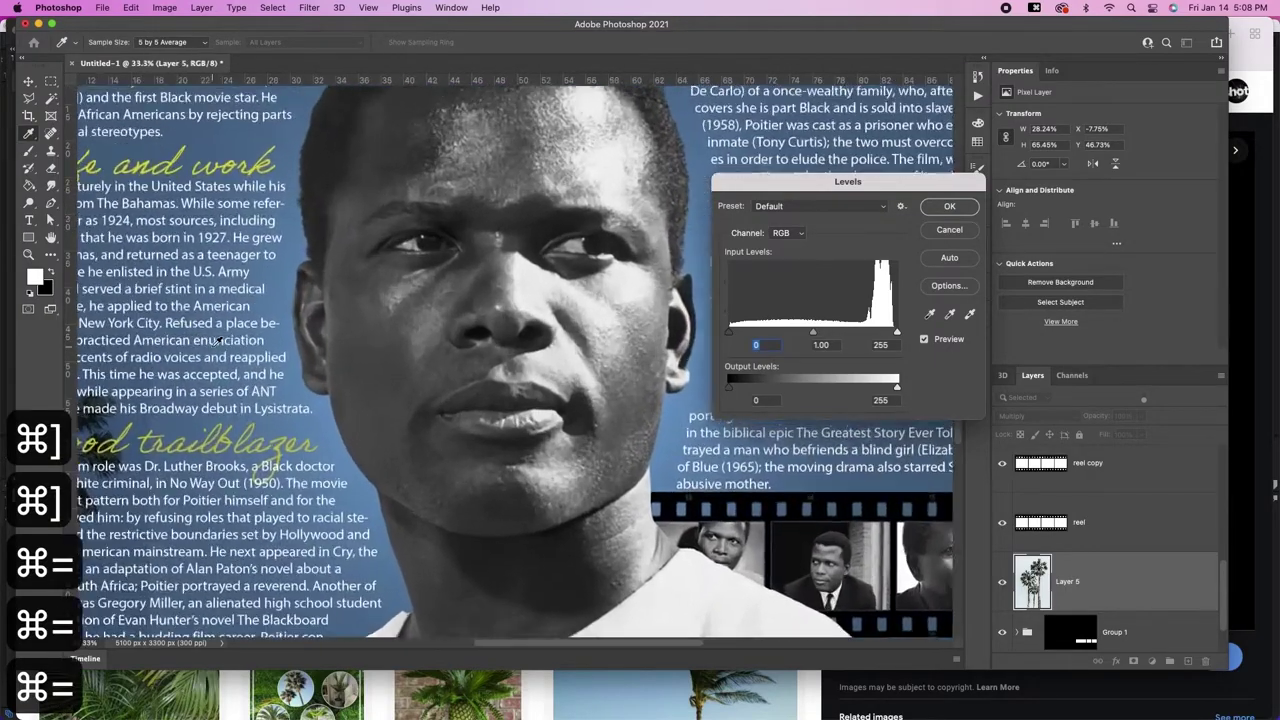
key("super+equal")
left_click_drag(129, 325, 519, 370)
scroll(519, 370, "left", 10)
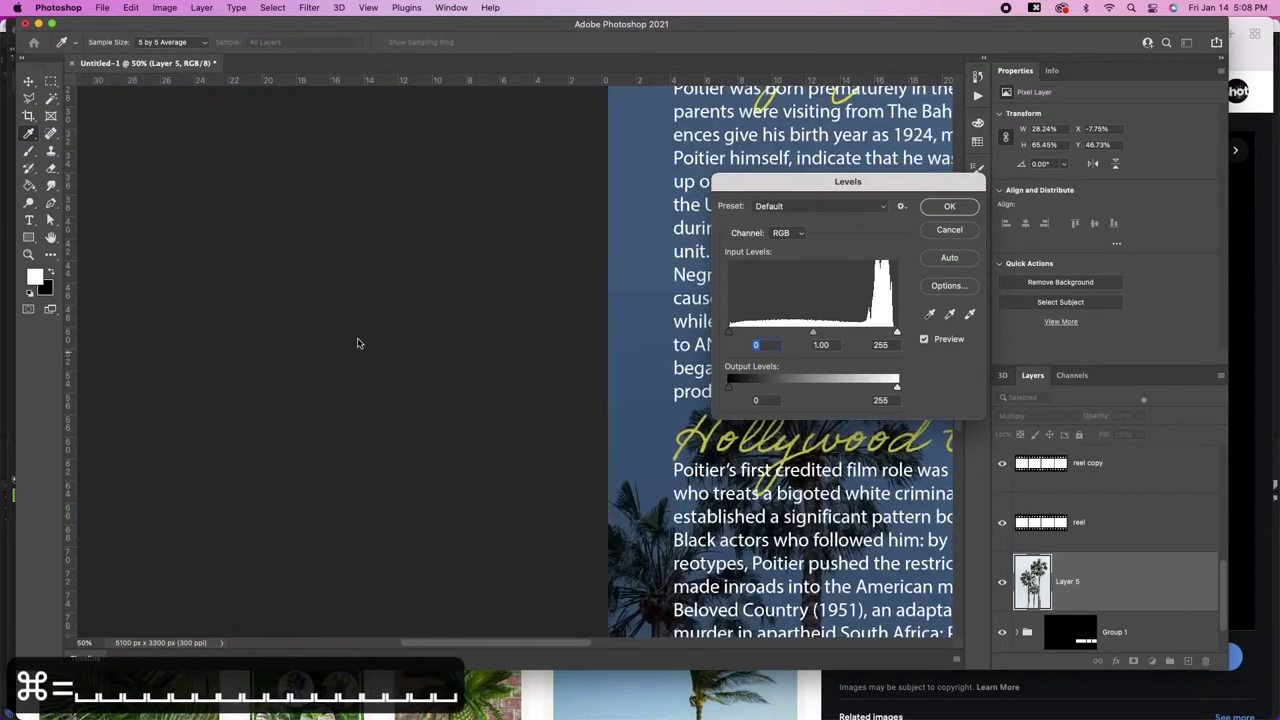
scroll(257, 414, "right", 5)
scroll(257, 414, "up", 2)
scroll(503, 385, "right", 5)
scroll(503, 385, "up", 2)
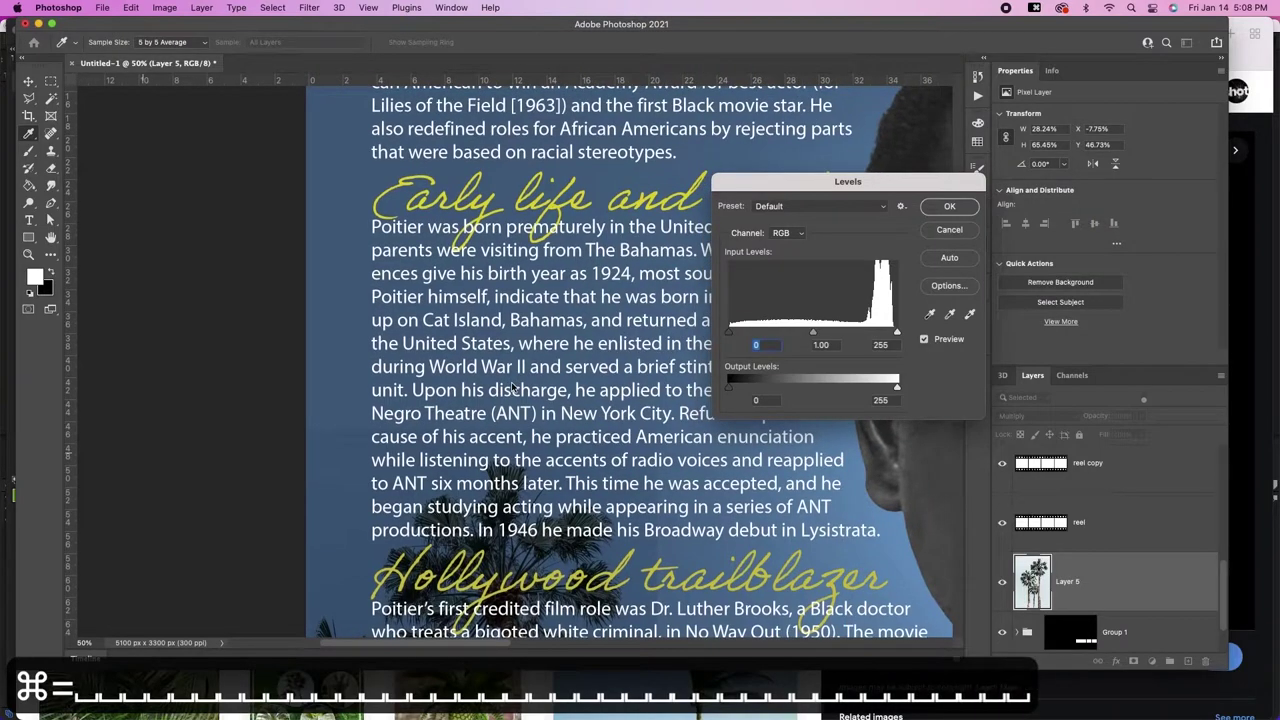
left_click_drag(817, 333, 773, 336)
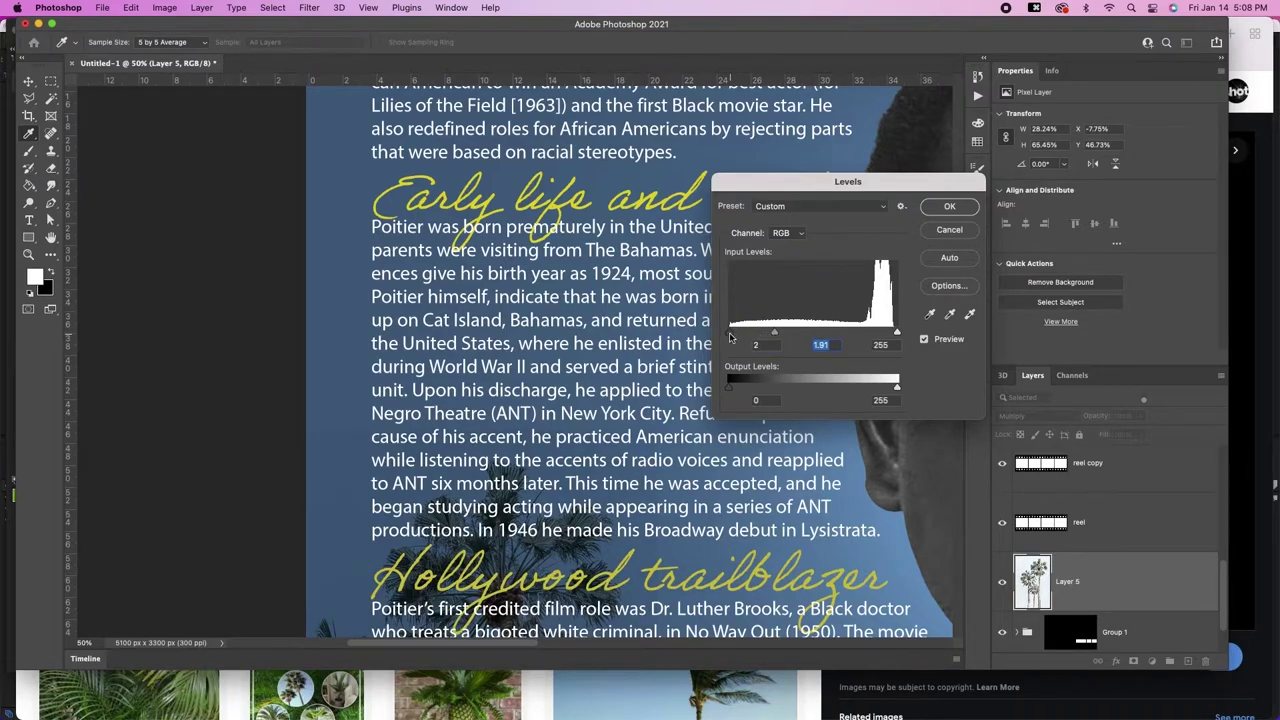
left_click_drag(730, 335, 727, 335)
left_click_drag(897, 335, 872, 335)
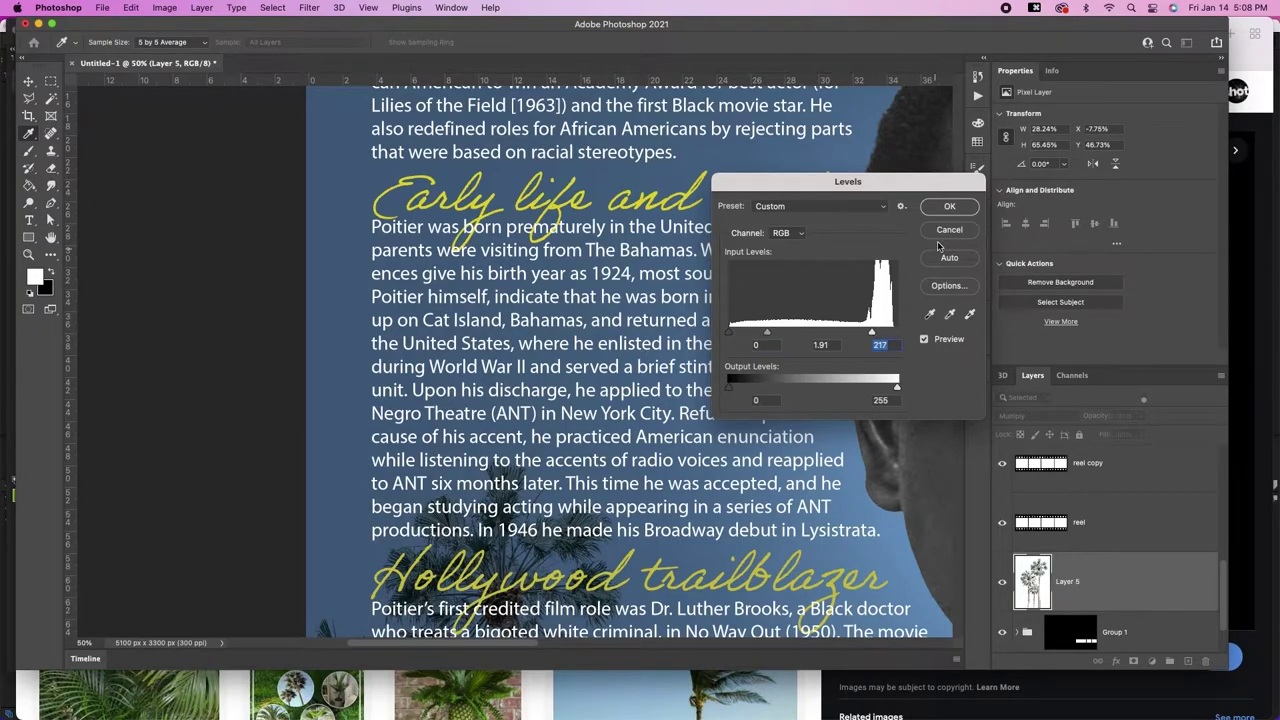
left_click(940, 208)
Step: Paste the copied medal-ceremony photo of two men into the lower-right film strip's masked frames and desaturate it
key("z")
left_click_drag(720, 432, 689, 438)
key("v")
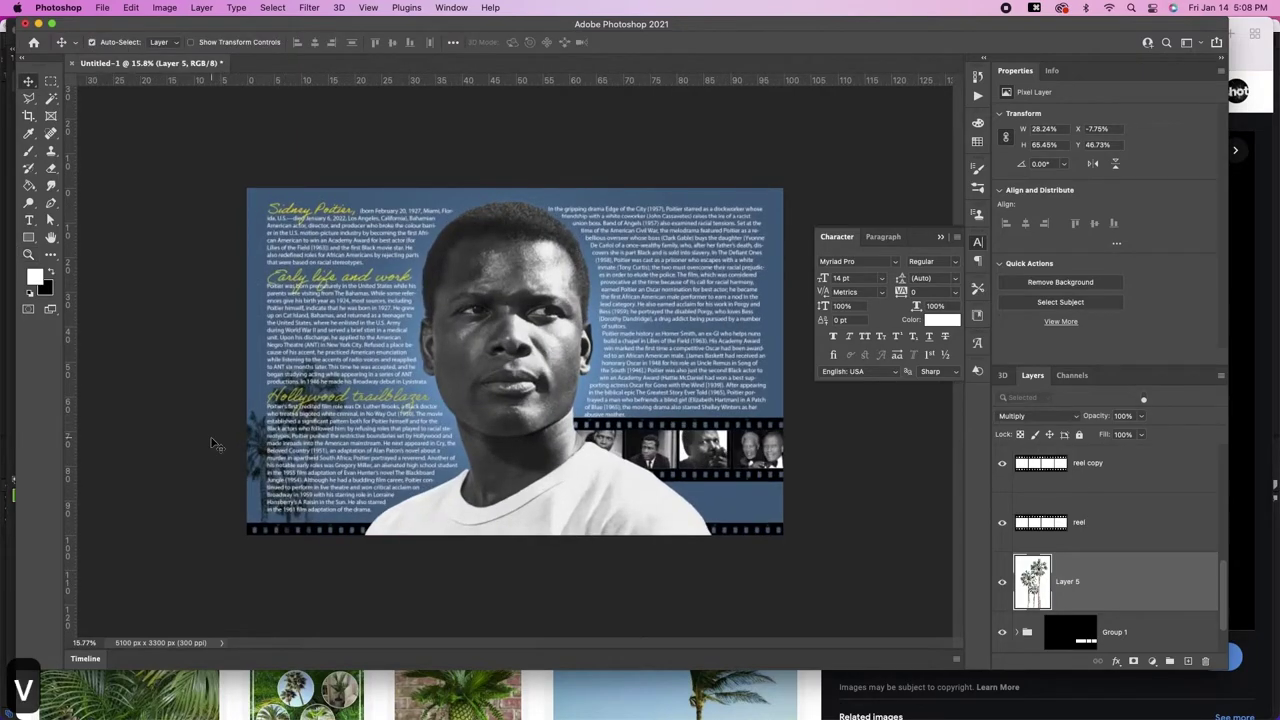
key("super")
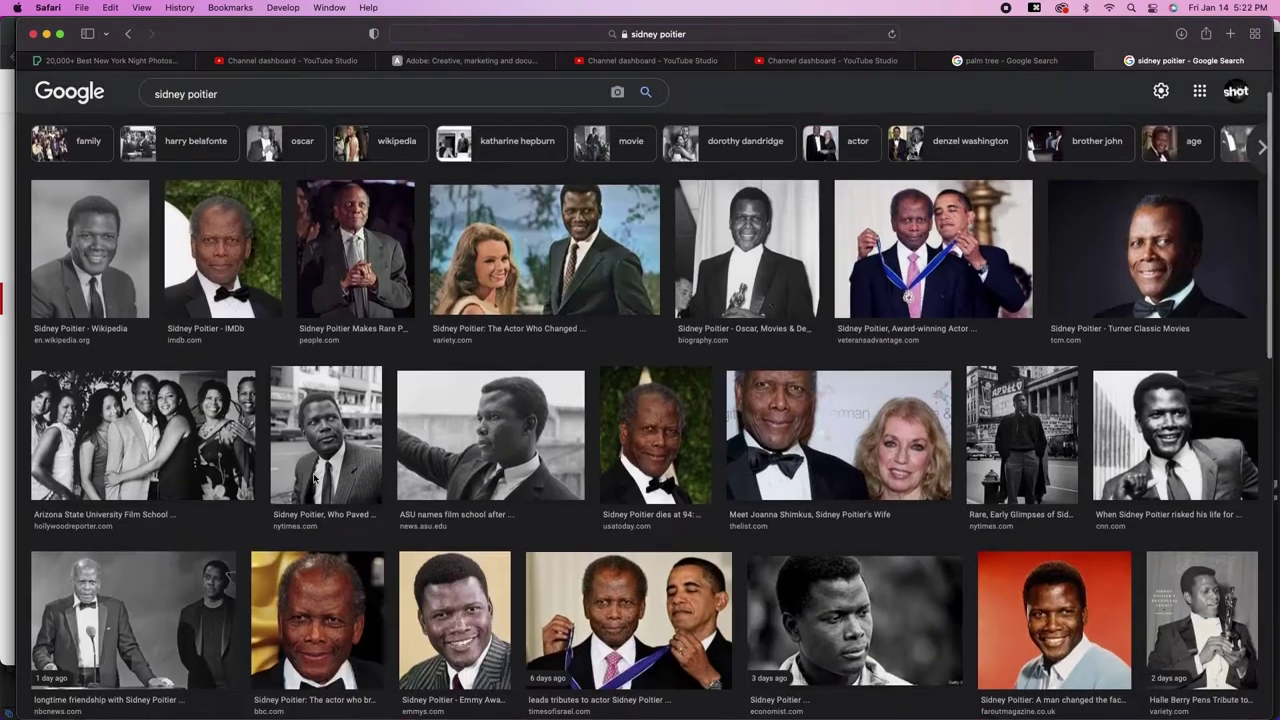
key("super+v")
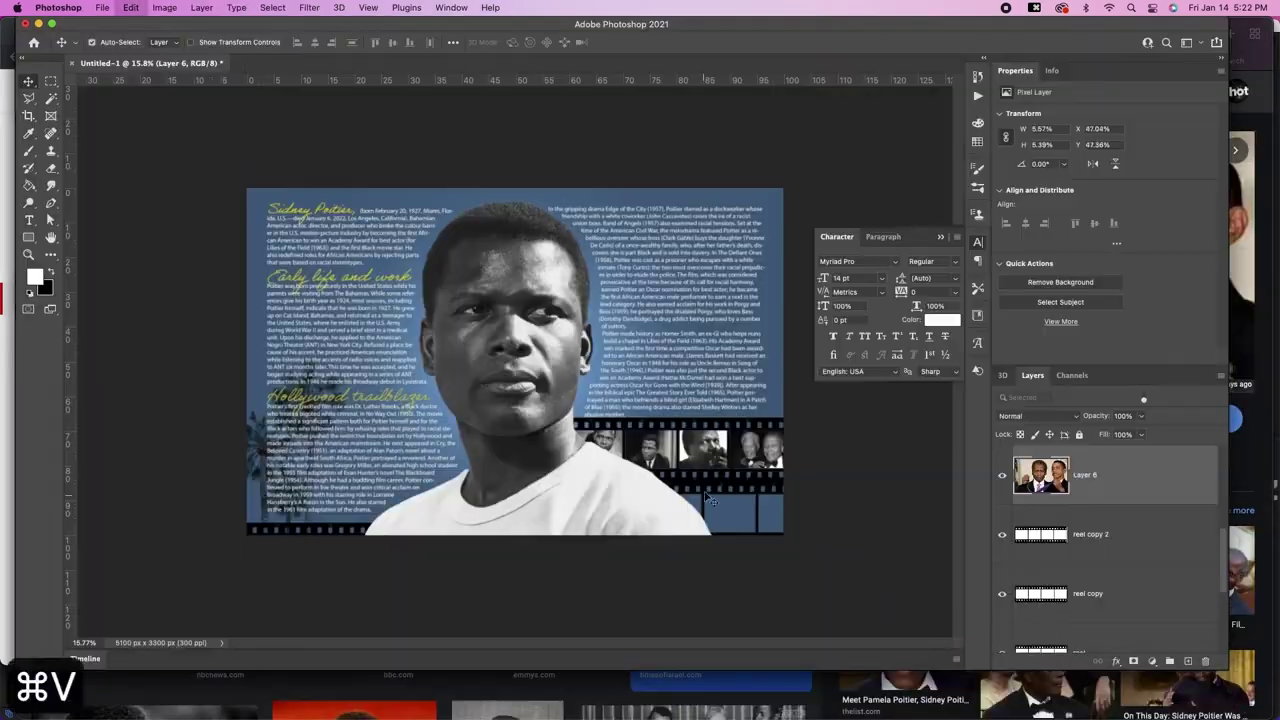
key("shift+Up")
key("shift+Up")
key("shift+Up")
key("shift+Up")
key("shift+Up")
key("super+shift+u")
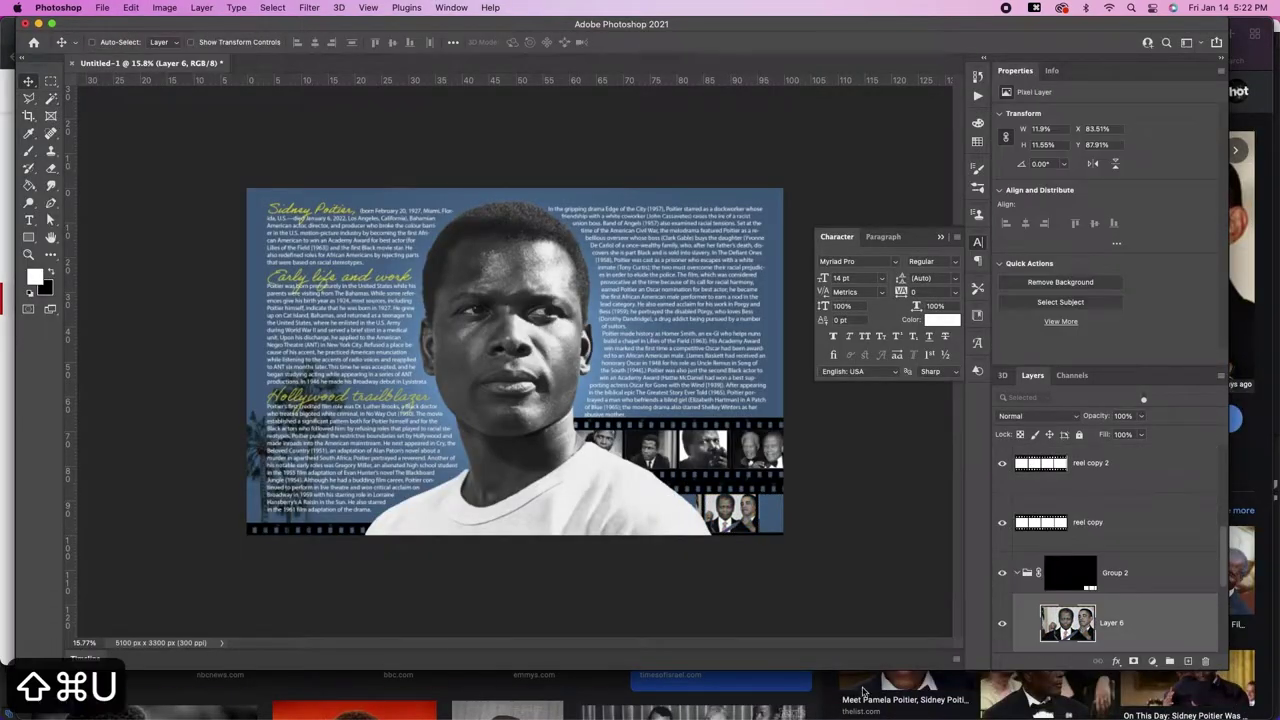
Step: Preview Sidney Young.jpg and sidney_poitier_marquee.jpeg in the Gate Fold Obituary folder and place the marquee photo on the Sidney Poitier-1.psd canvas
key("super+Tab")
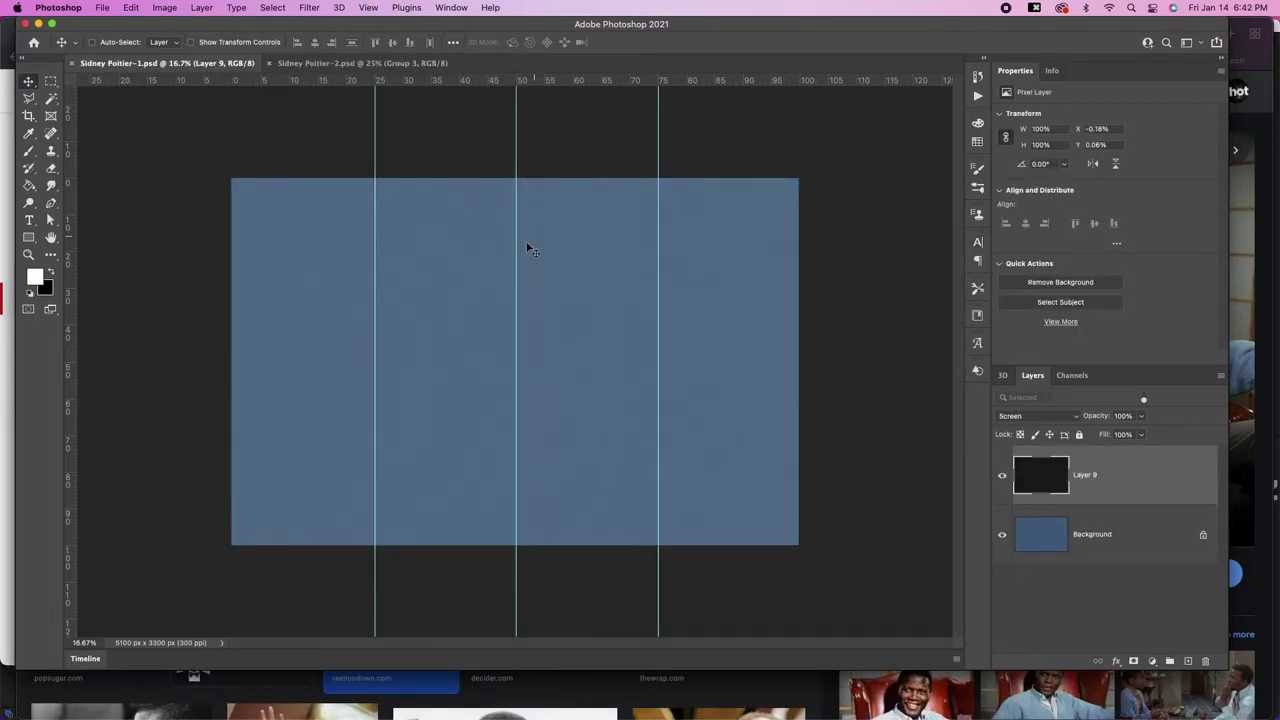
left_click(54, 696)
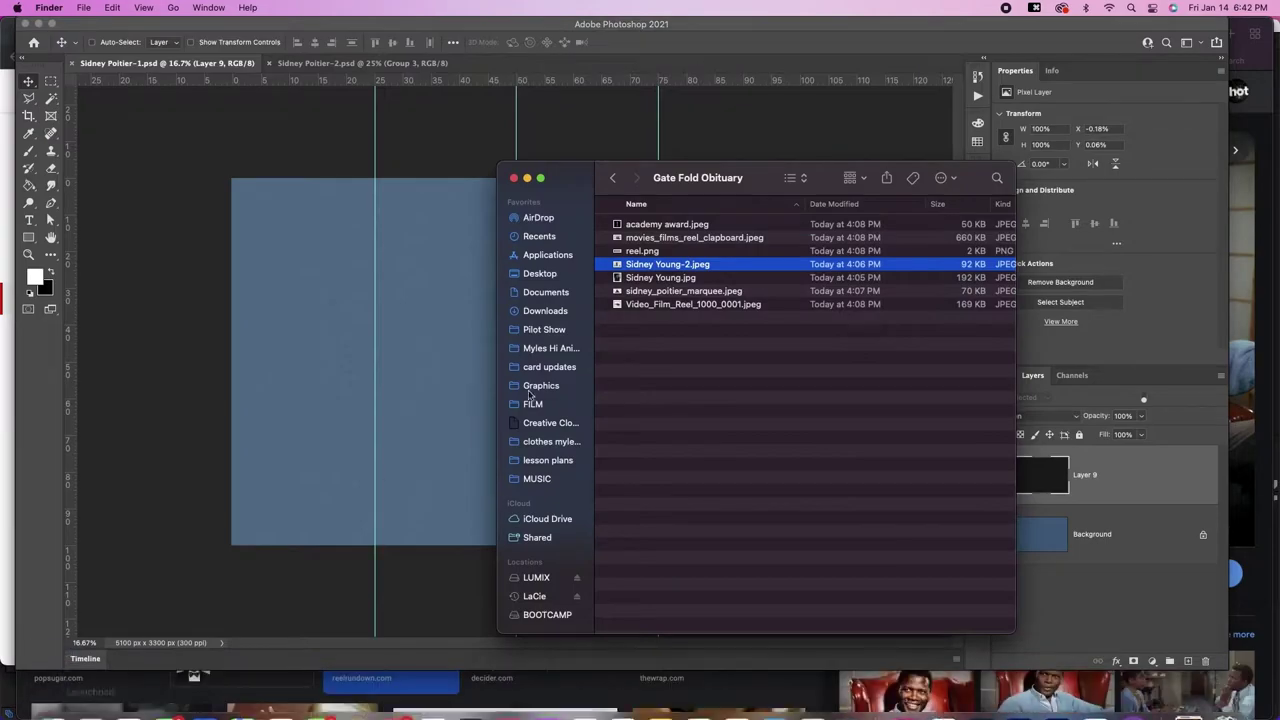
left_click(692, 282)
key("space")
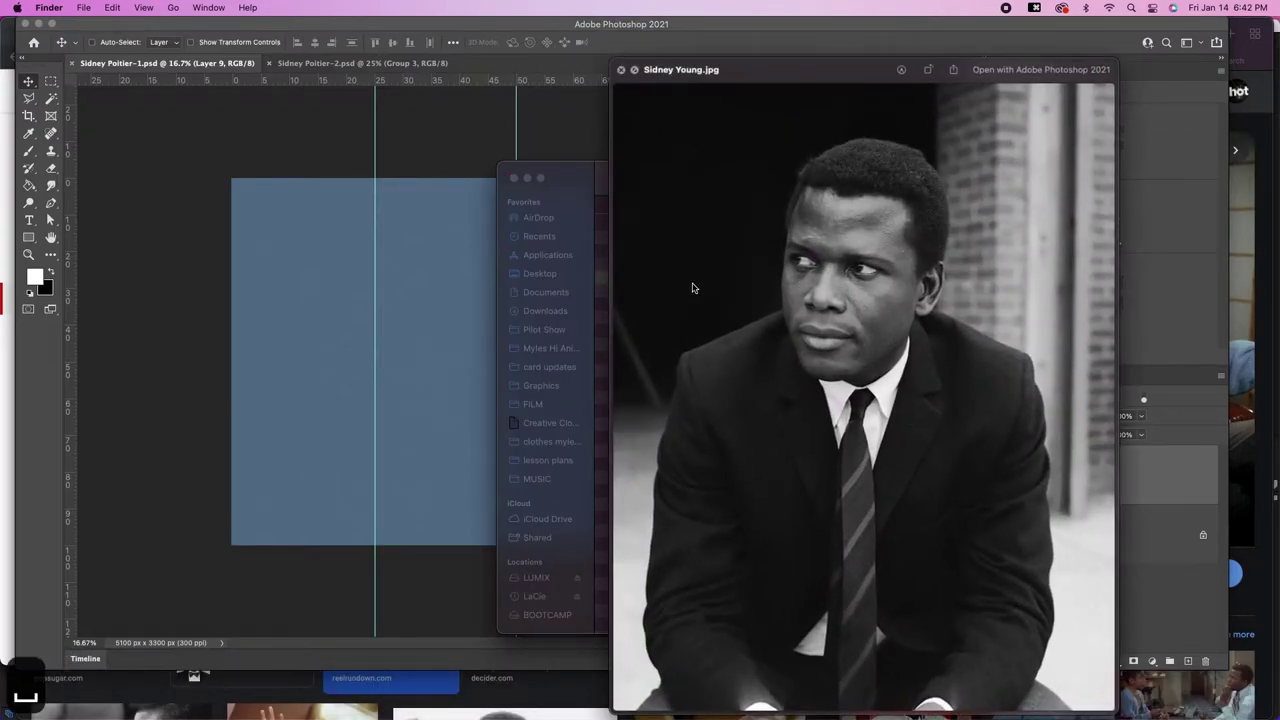
key("space")
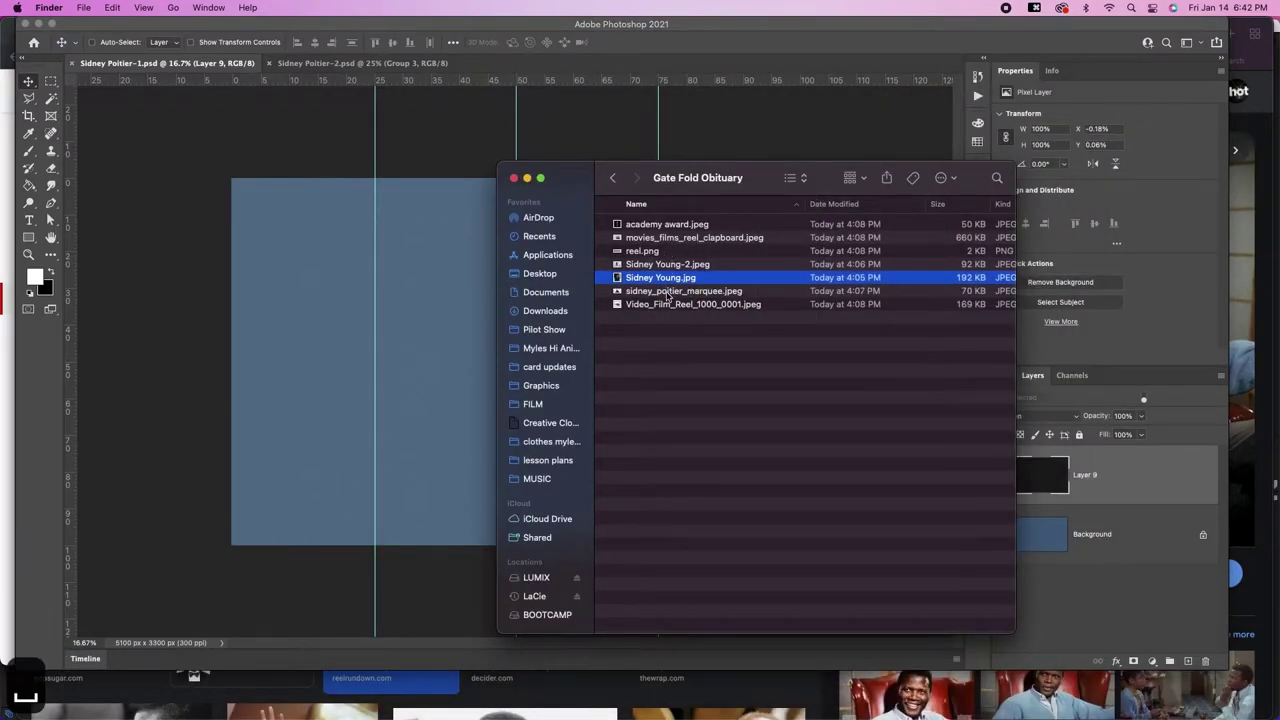
left_click(666, 292)
key("space")
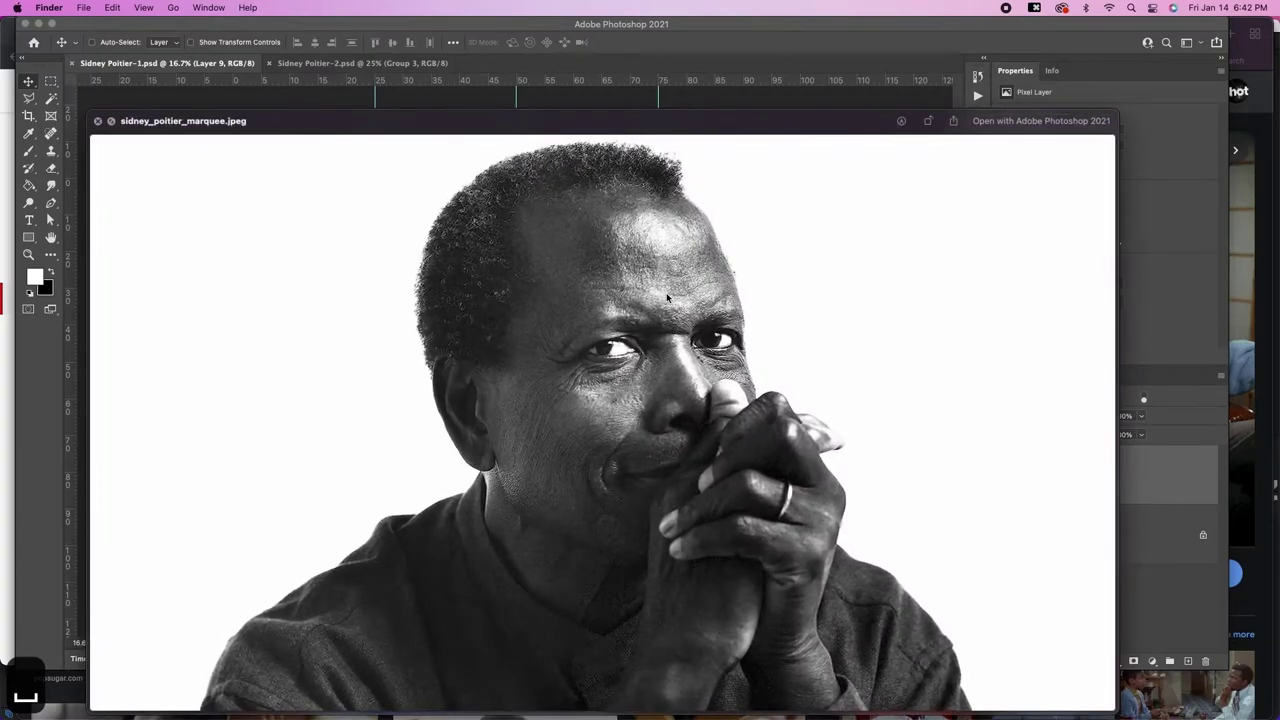
key("space")
left_click_drag(666, 292, 503, 343)
key("Return")
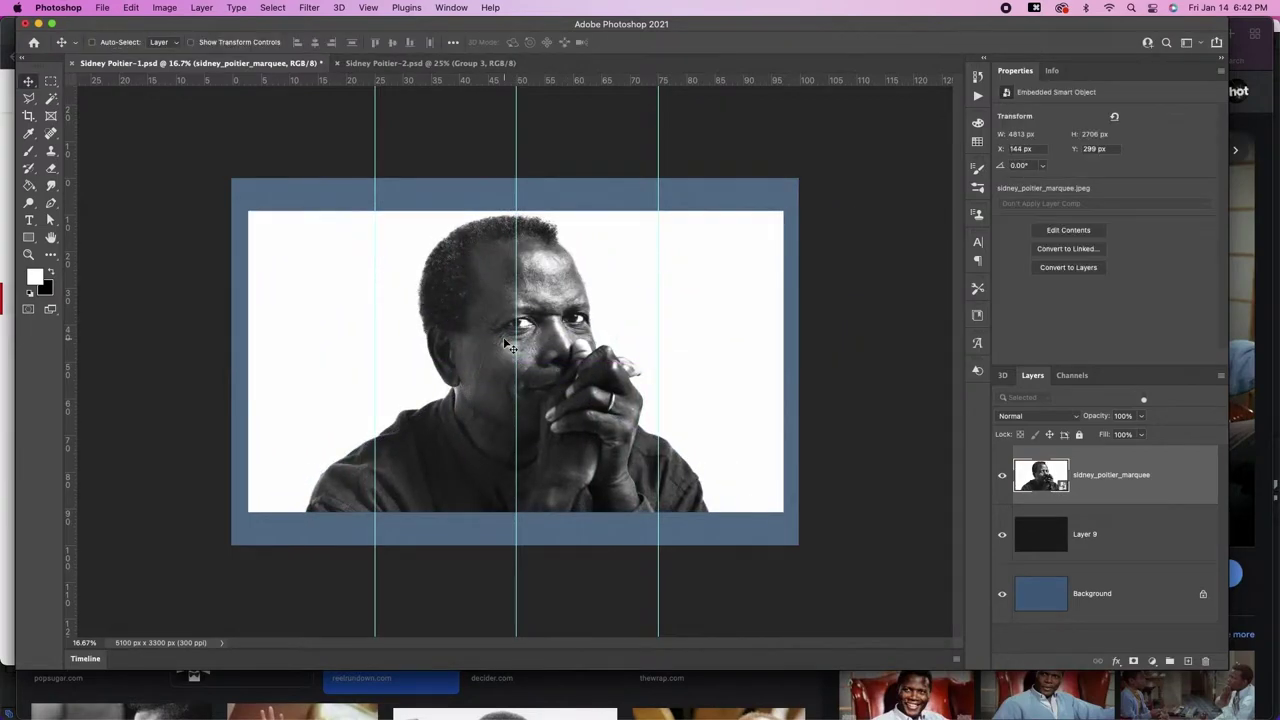
Step: Select the man's figure with the Magic Wand at tolerance 11 and add the missed bright fingers to the selection with the Lasso
key("w")
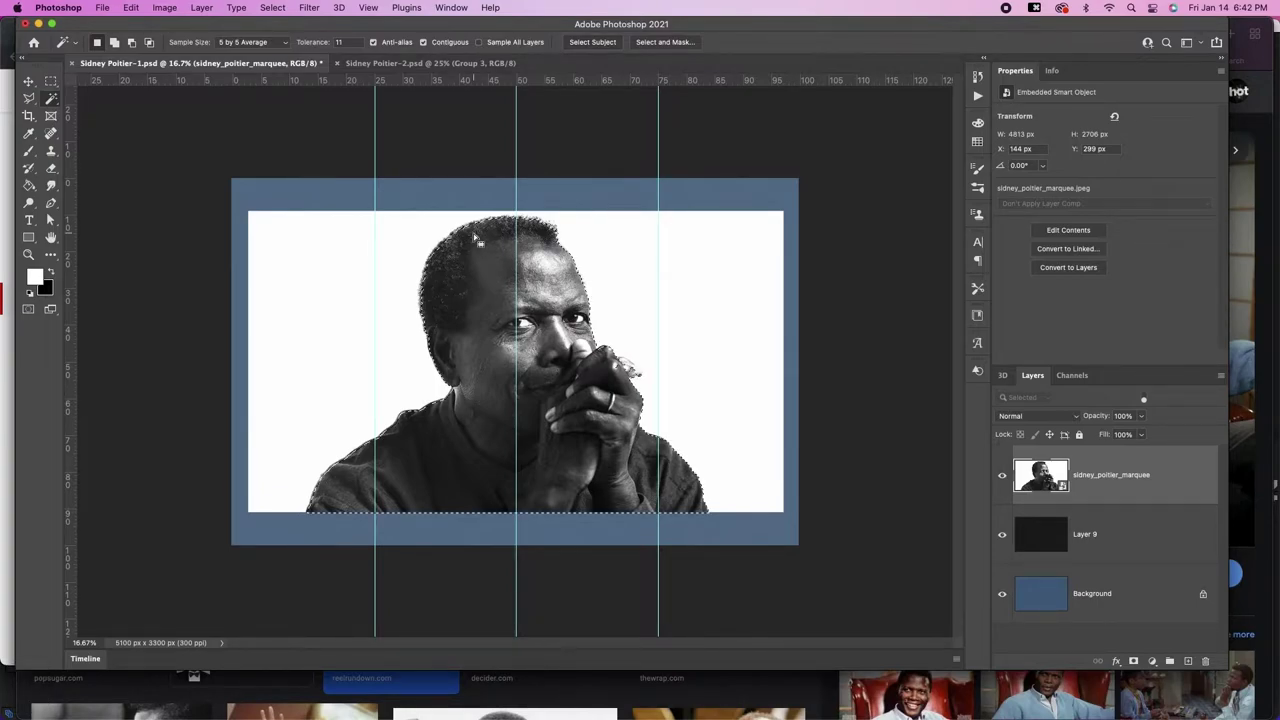
key("z")
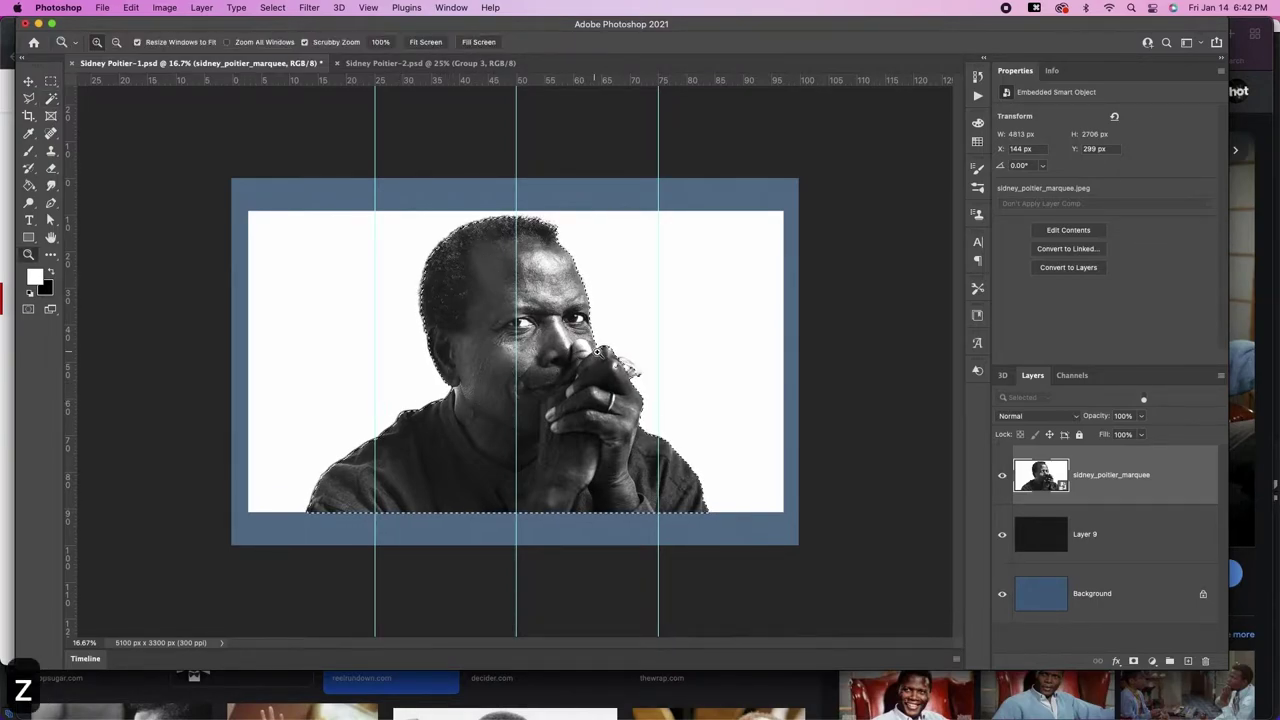
left_click_drag(608, 360, 715, 341)
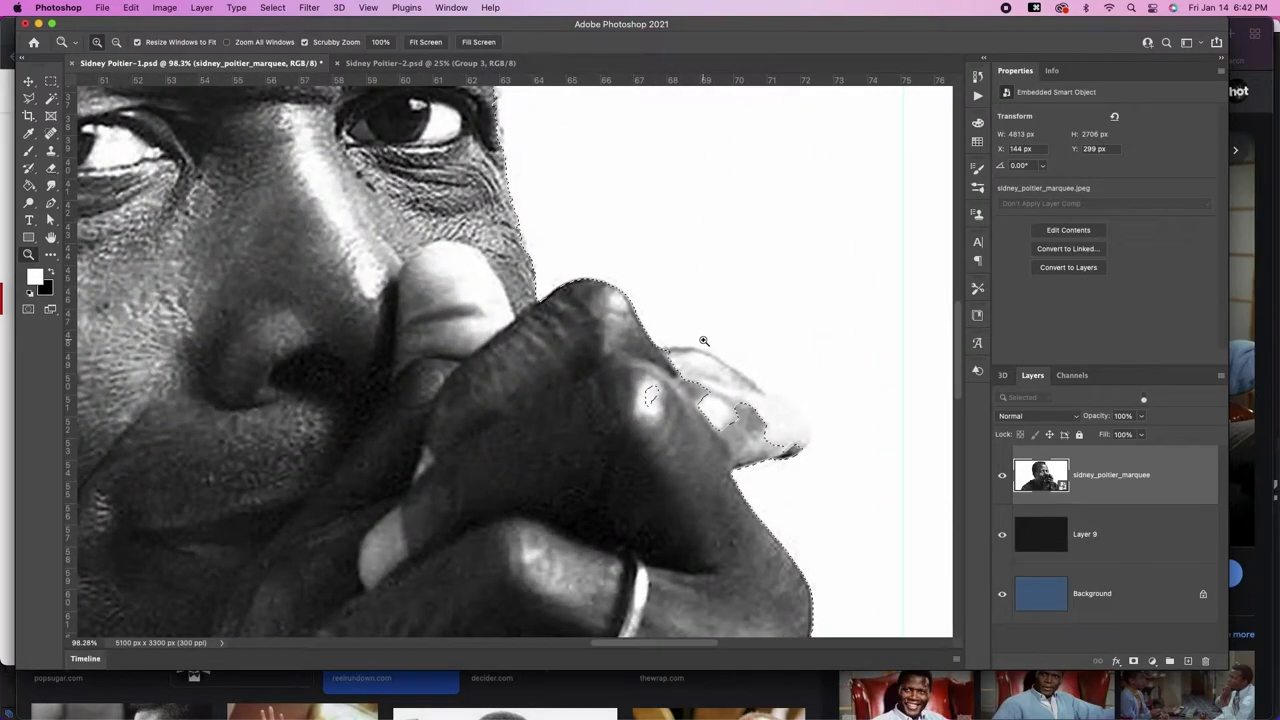
key("l")
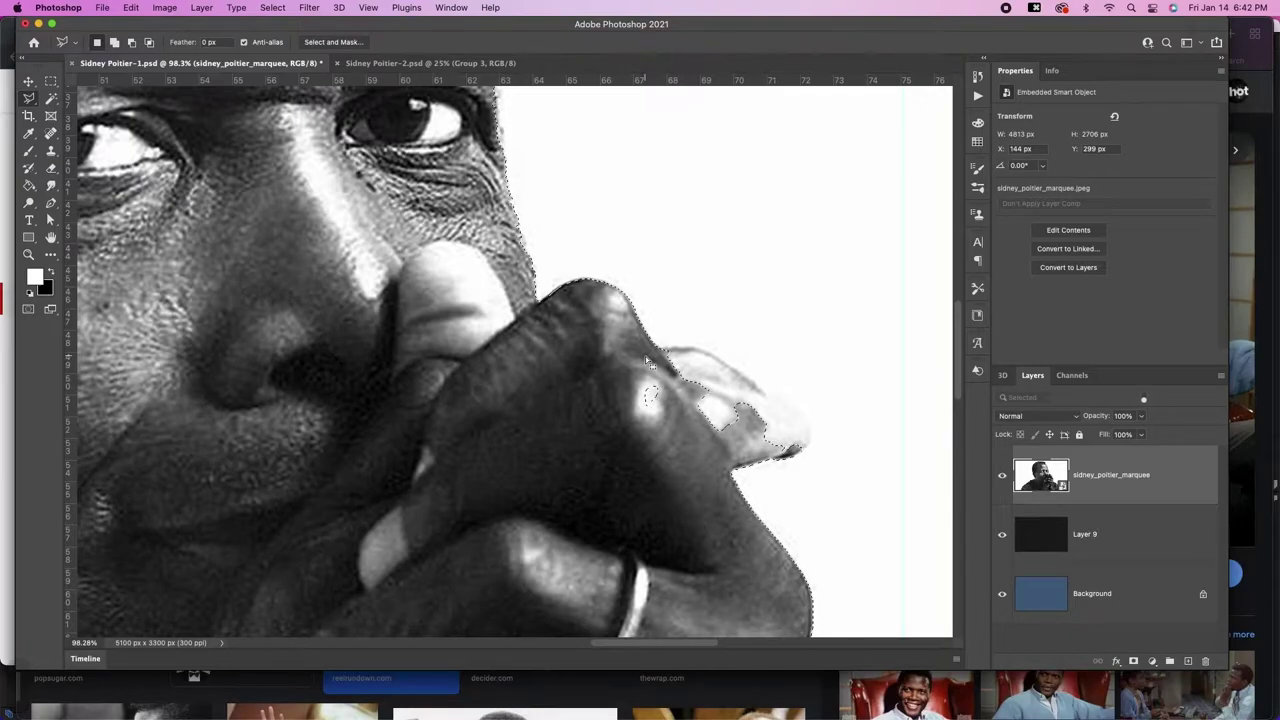
key("shift+l")
left_click_drag(656, 346, 683, 357)
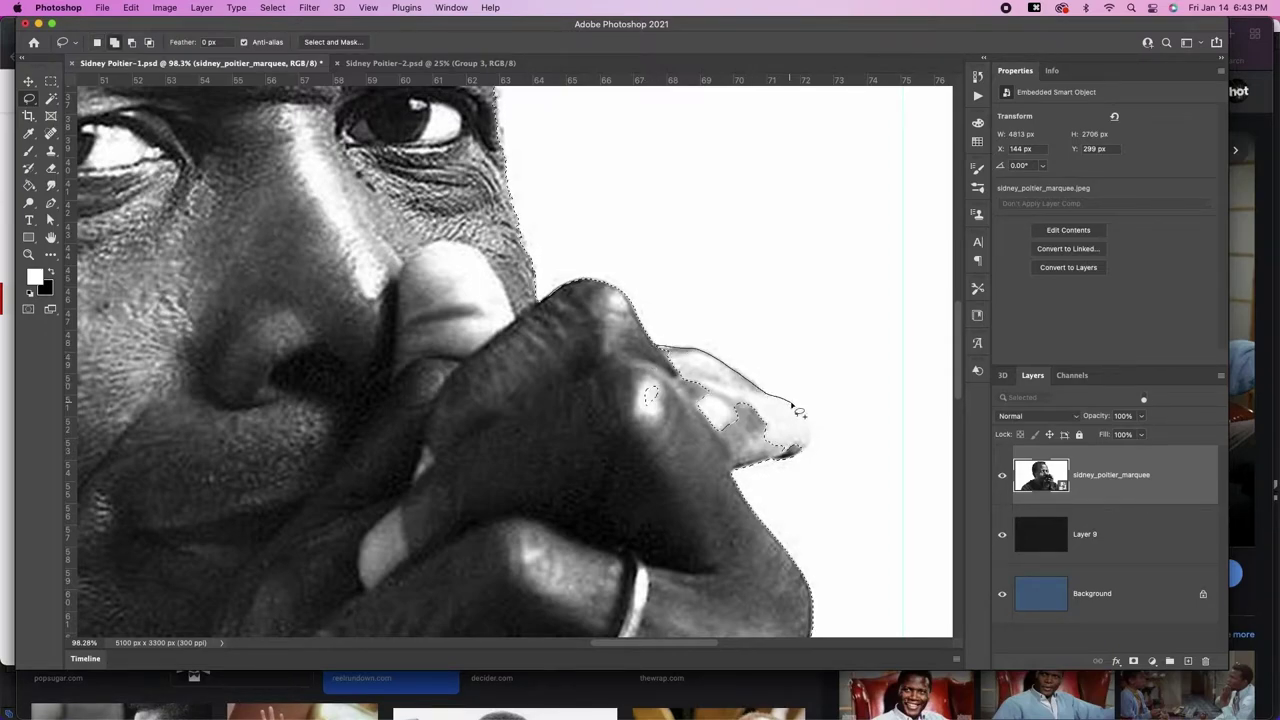
Step: Refine the selection edge along the man's forehead and temple with the Lasso
scroll(757, 473, "down", 2, "alt")
scroll(600, 350, "up", 10)
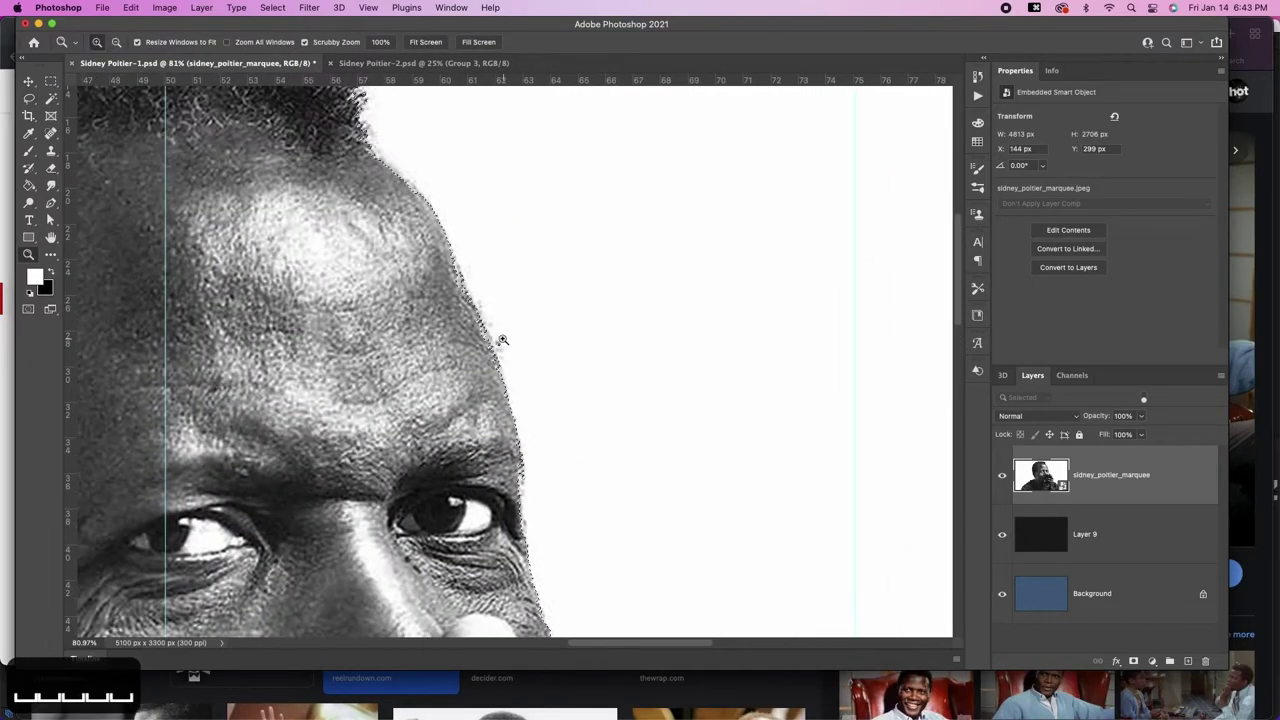
mouse_move(400, 148)
left_mouse_down()
mouse_move(493, 316)
mouse_move(540, 500)
left_mouse_up()
scroll(540, 500, "down", 3)
Step: Copy the selected figure onto a new layer and hide the original marquee photo layer
key("v")
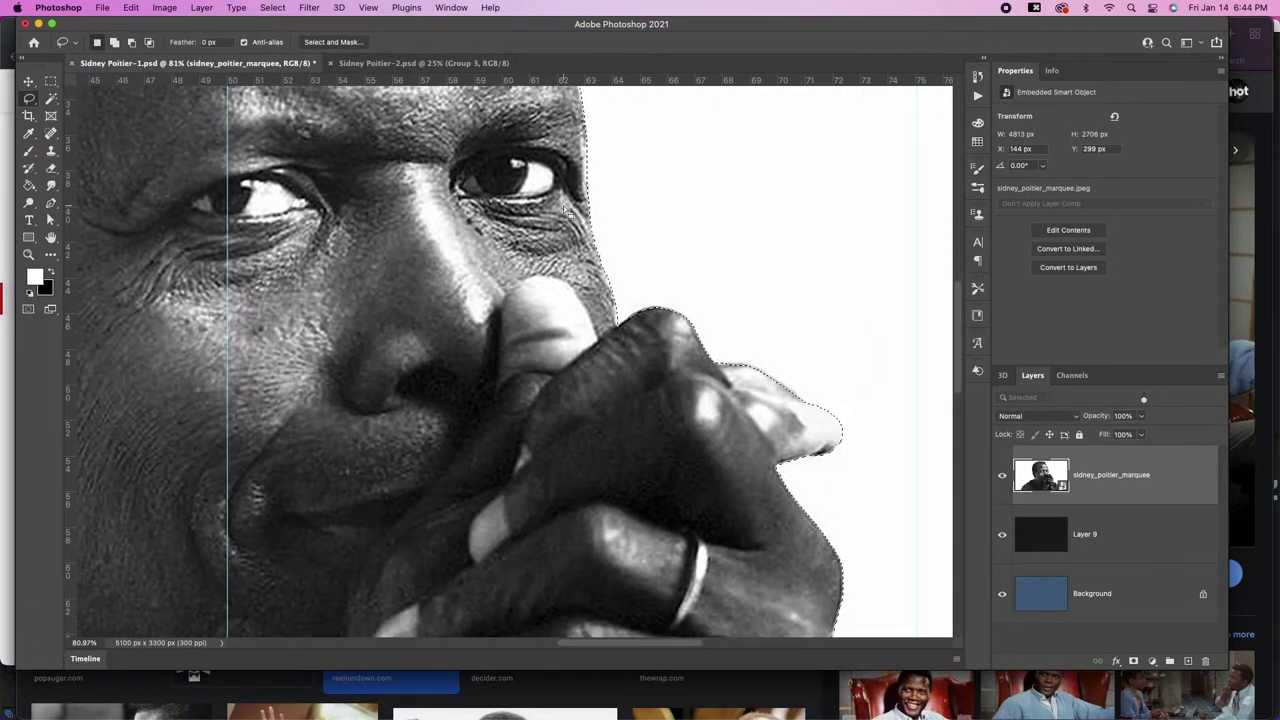
key("super+0")
key("super+j")
left_click(1002, 534)
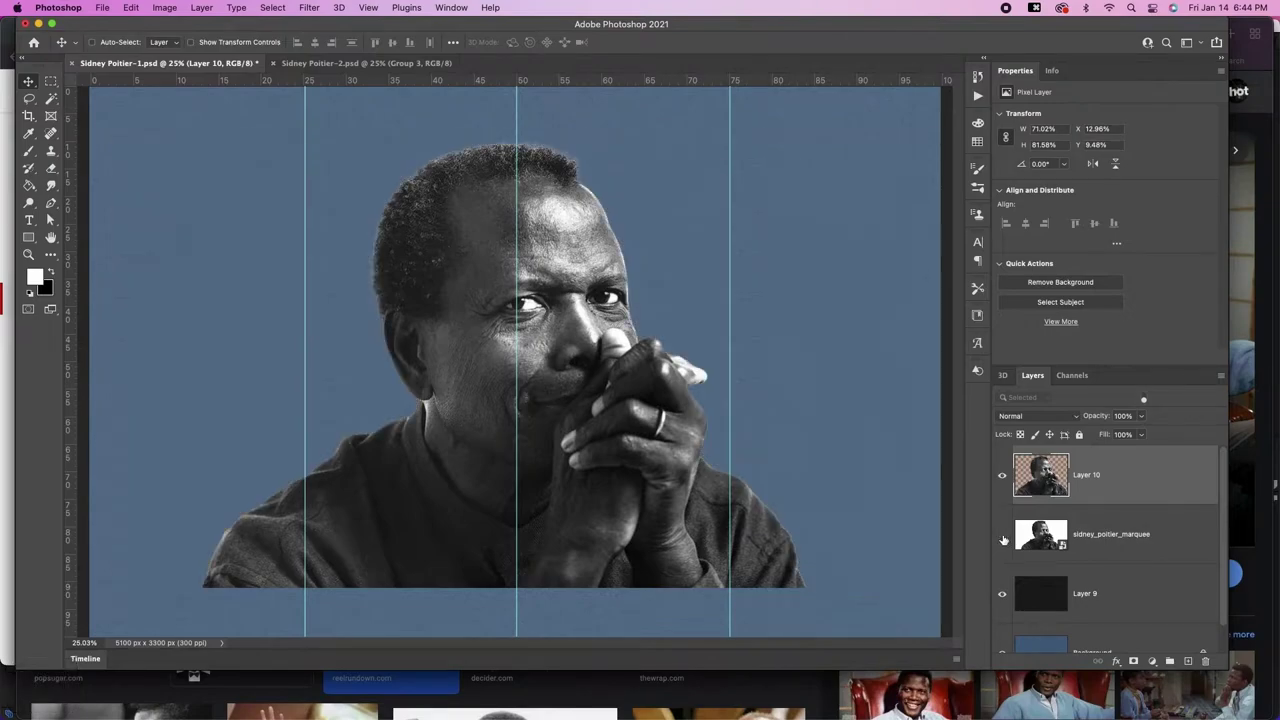
Step: Remove the white halo around the cut-out portrait with the Defringe matting command
key("z")
left_click_drag(444, 172, 470, 172)
key("v")
left_click(200, 7)
mouse_move(300, 517)
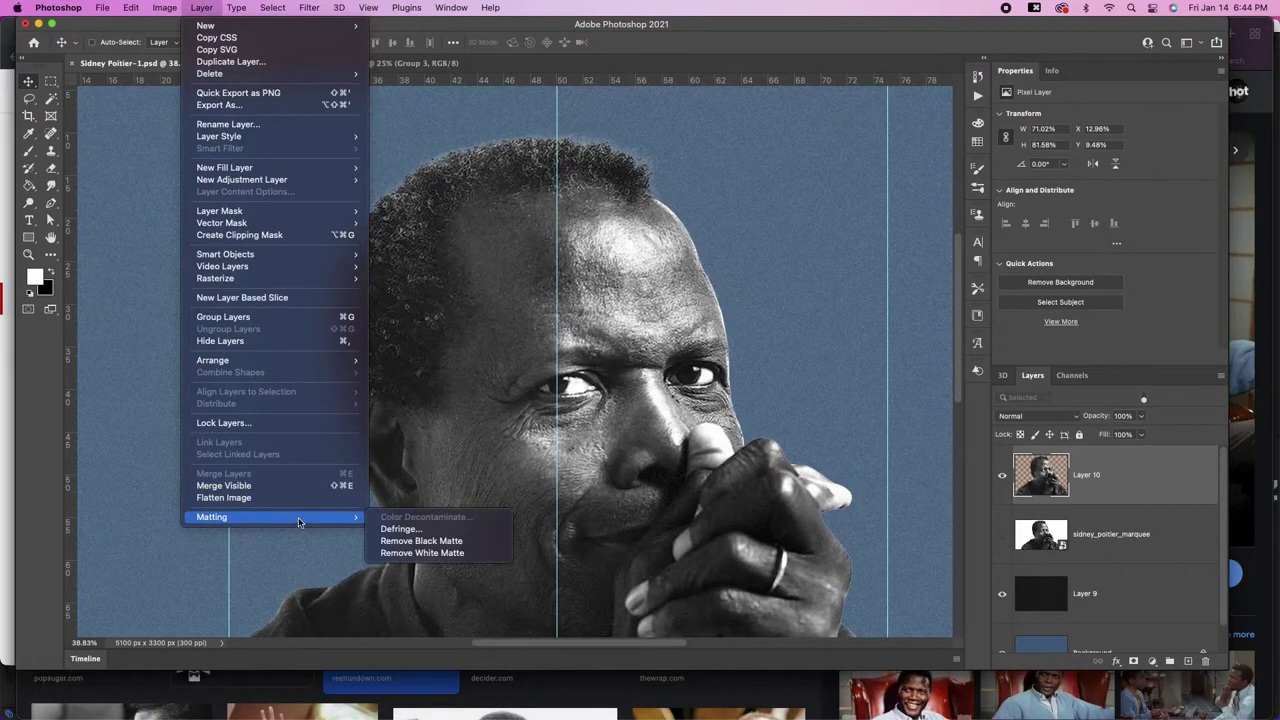
left_click(411, 530)
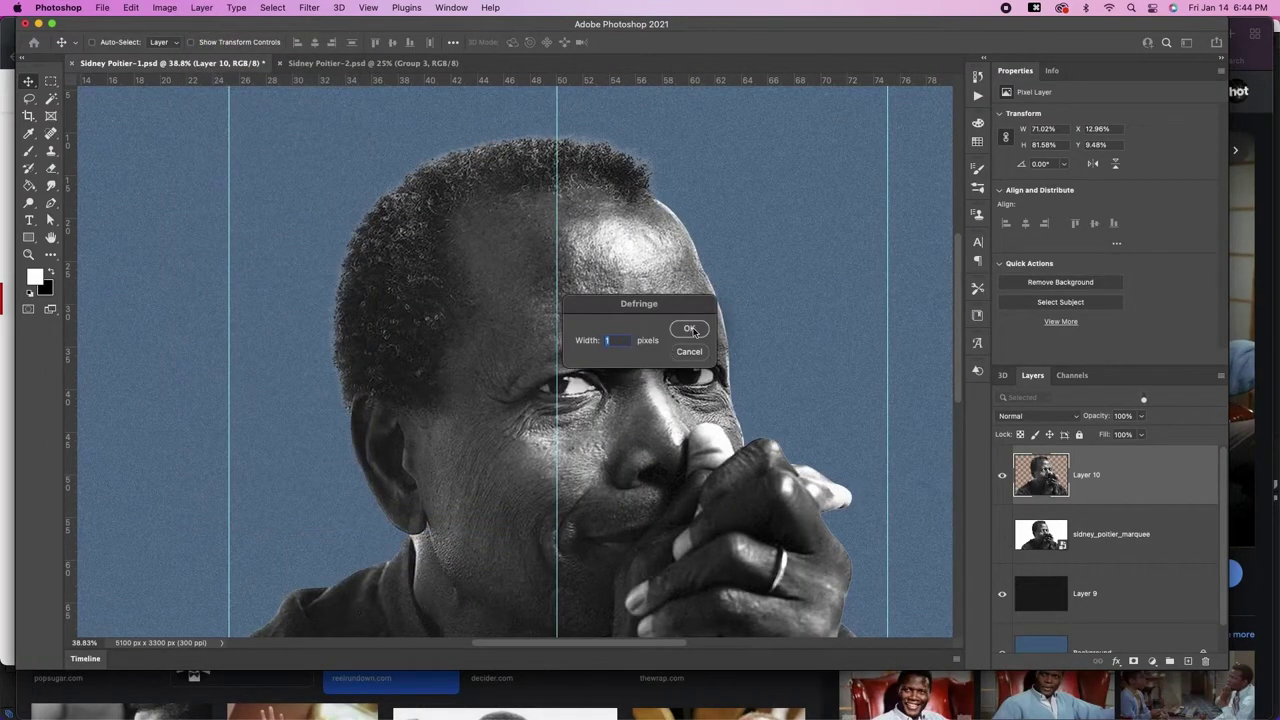
left_click(690, 330)
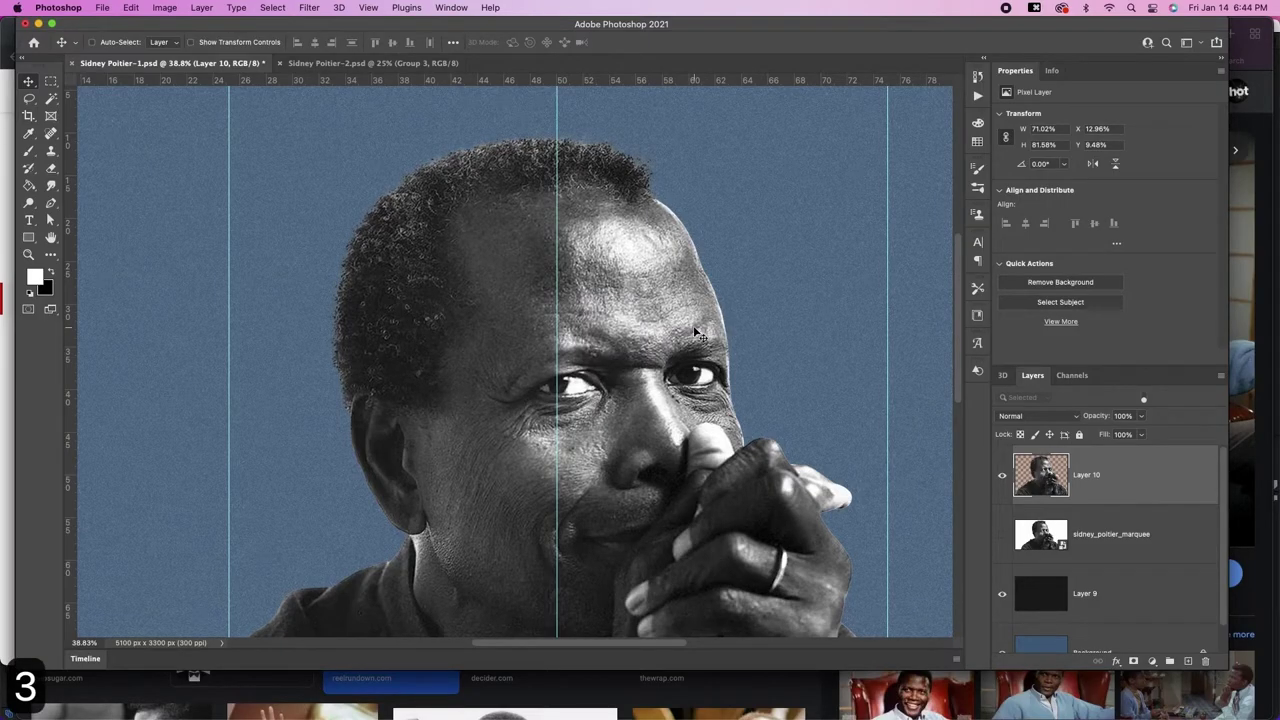
Step: Center the cut-out portrait horizontally on the blue Background layer
key("z")
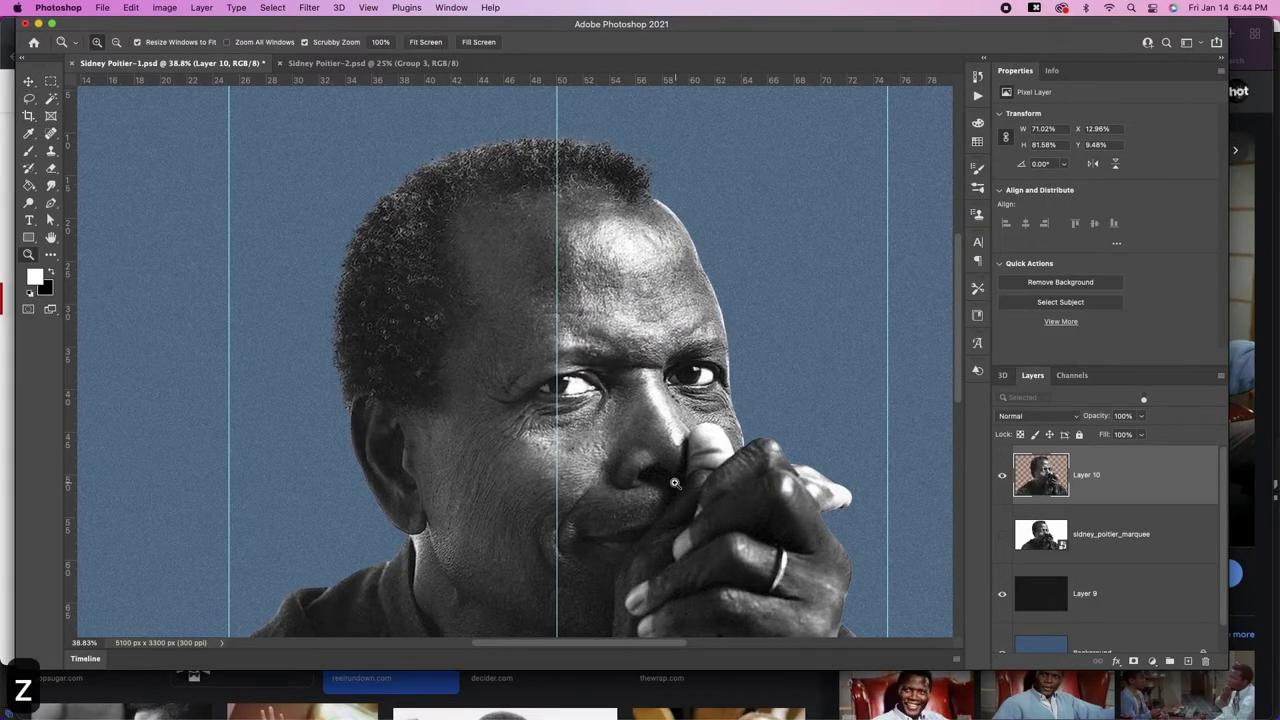
left_click_drag(675, 483, 628, 490)
key("v")
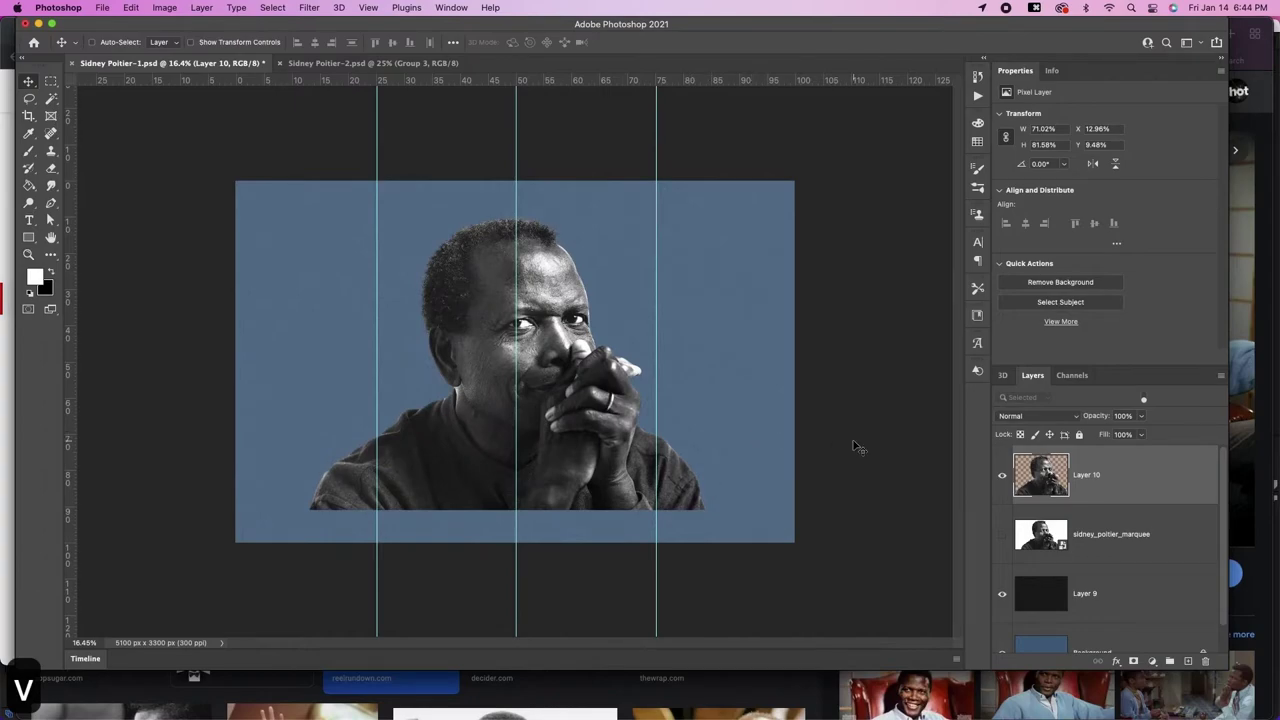
scroll(1110, 570, "down", 1)
left_click(1112, 630)
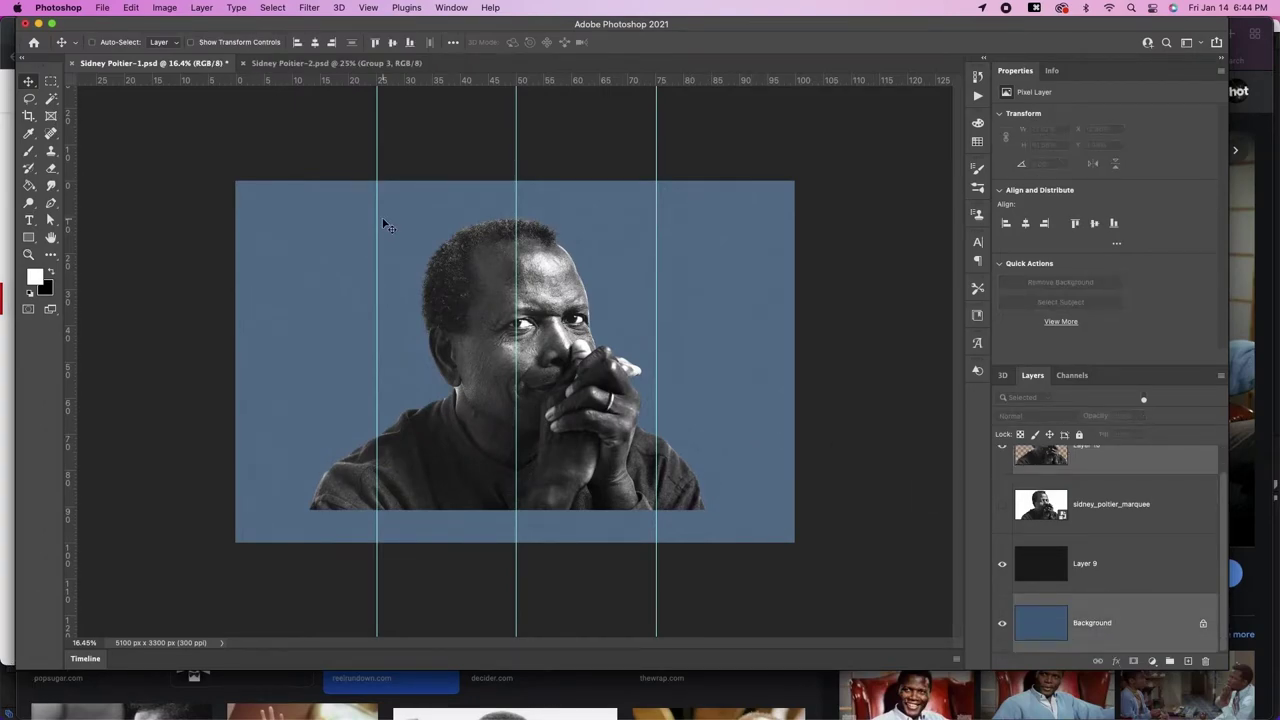
left_click(315, 42)
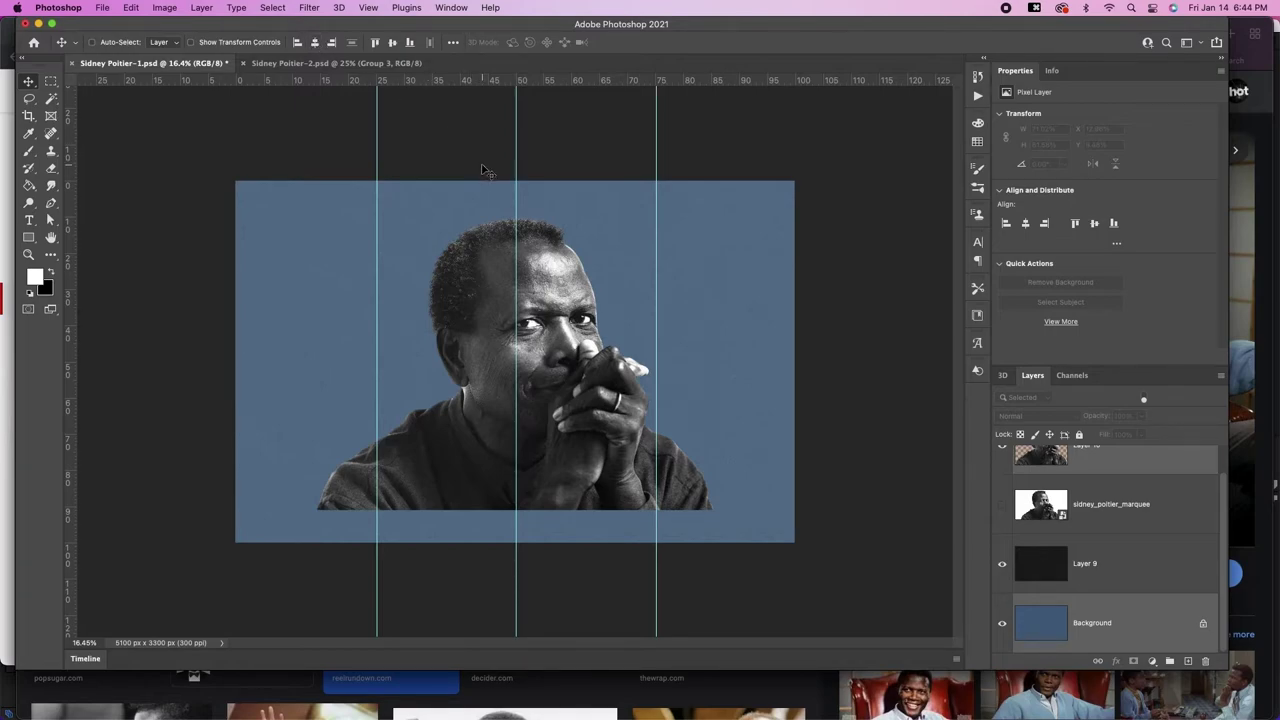
Step: Select the canvas half to the right of the center guide and mask the portrait so only that half shows
left_click(1136, 464)
key("m")
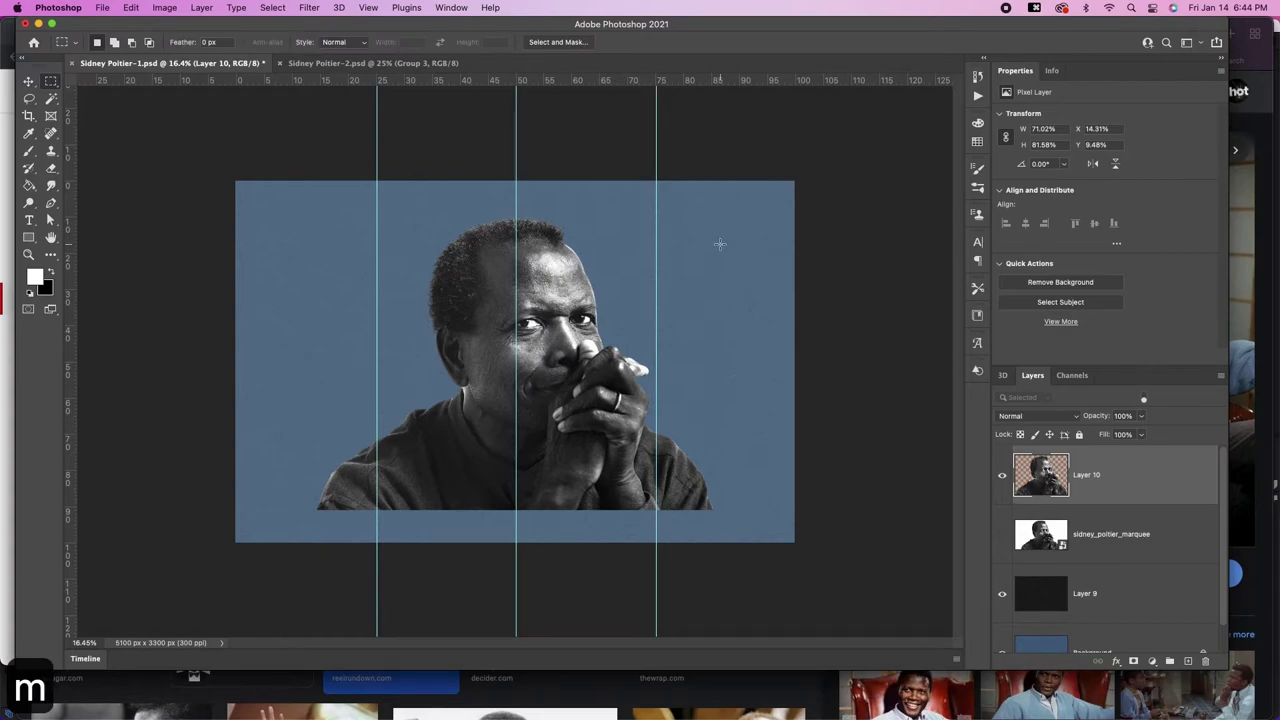
left_click_drag(795, 181, 517, 571)
left_click(1133, 661)
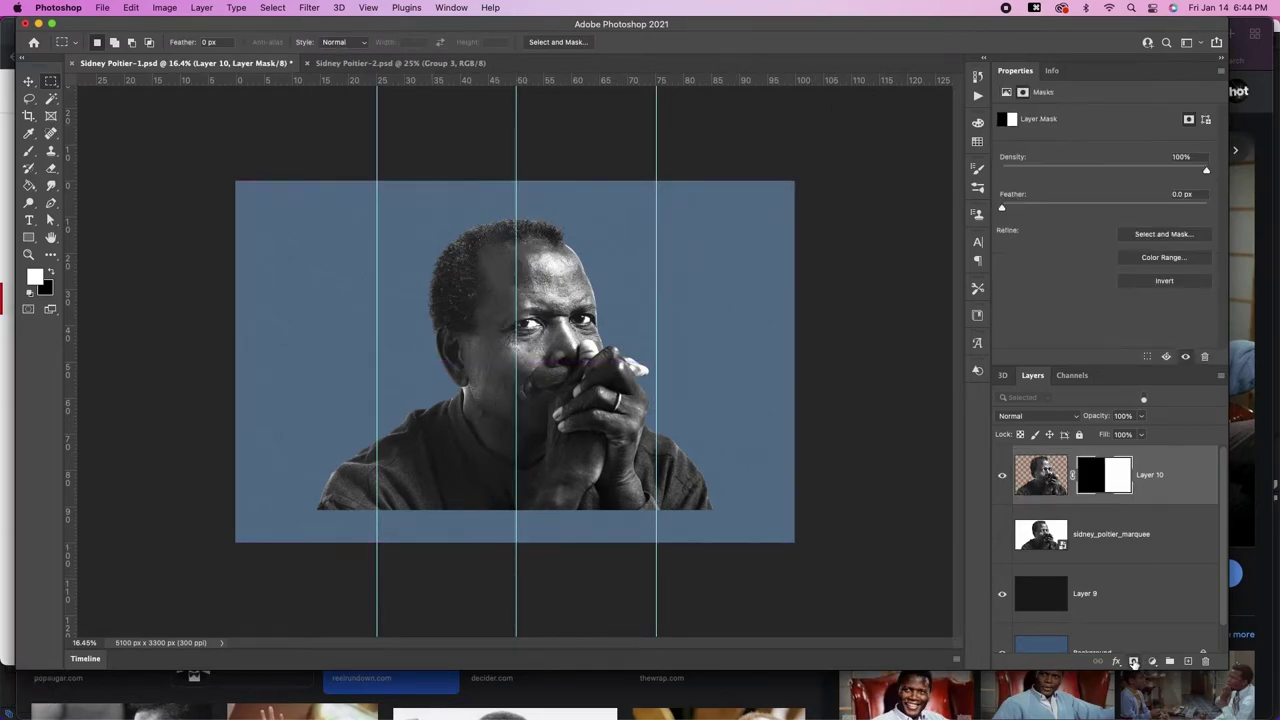
key("v")
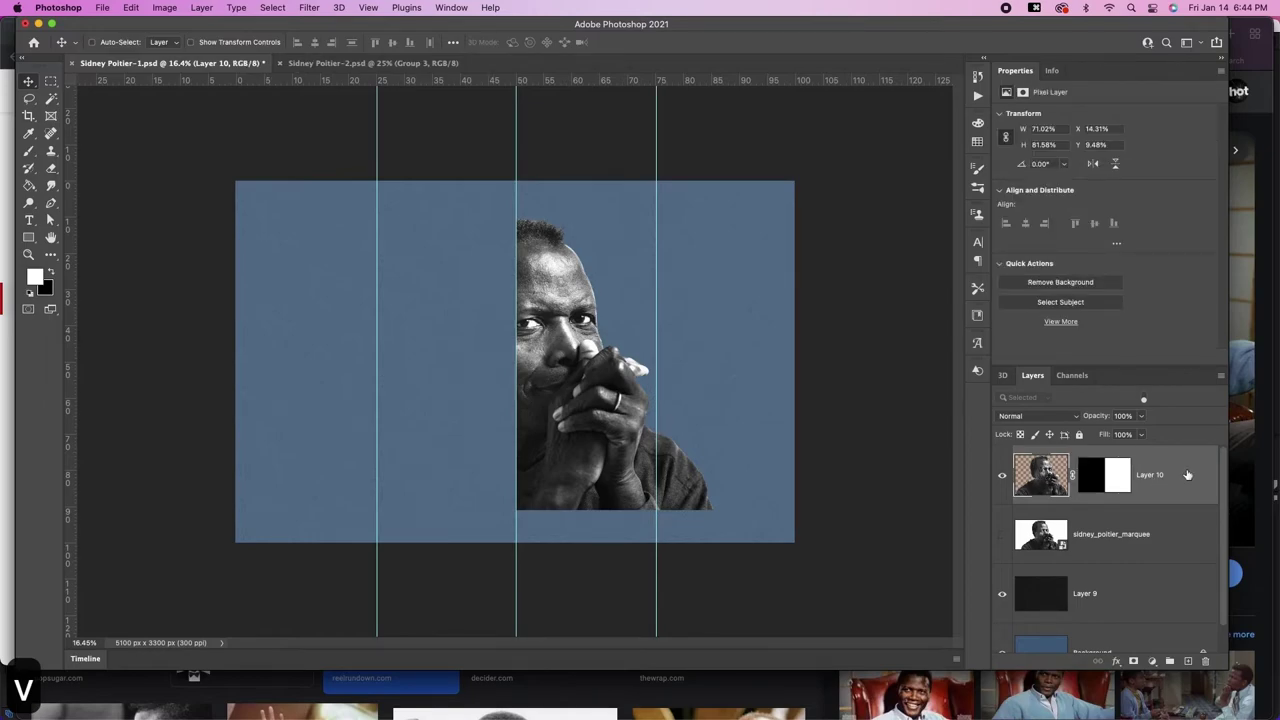
Step: Duplicate the masked portrait layer and invert the copy's mask to reveal the opposite half
left_click_drag(1187, 474, 1187, 661)
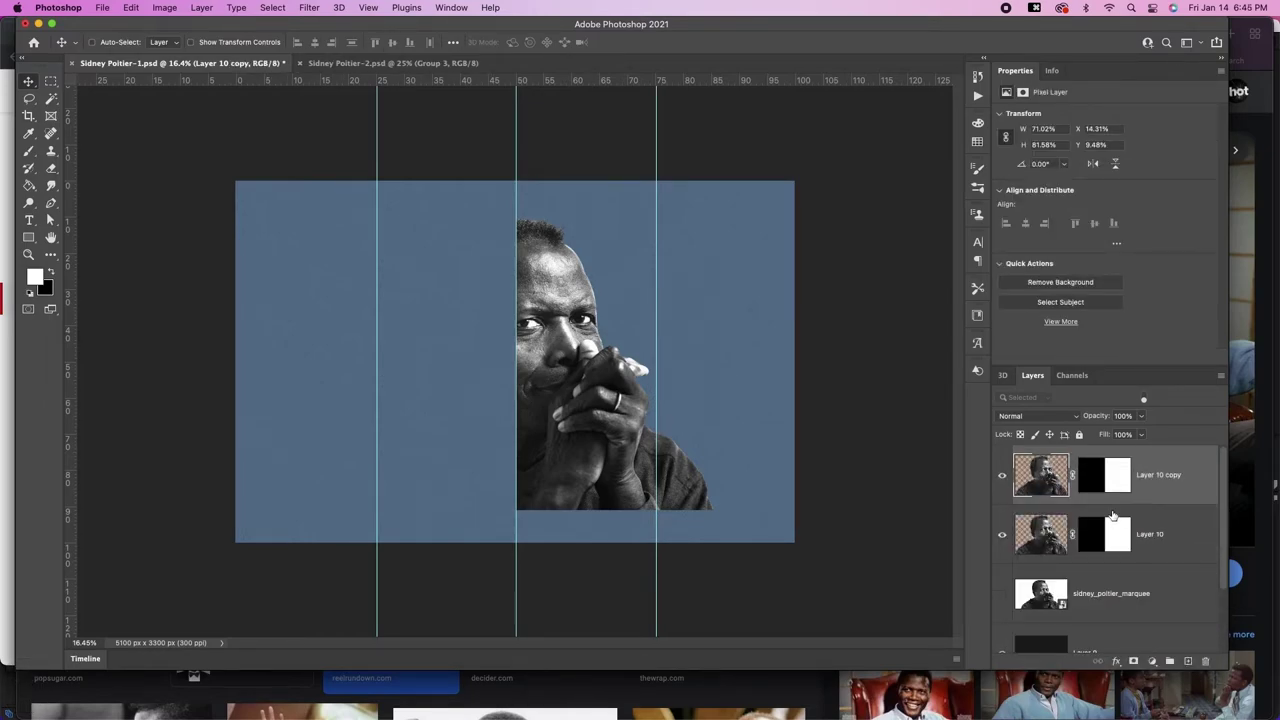
left_click(1099, 479)
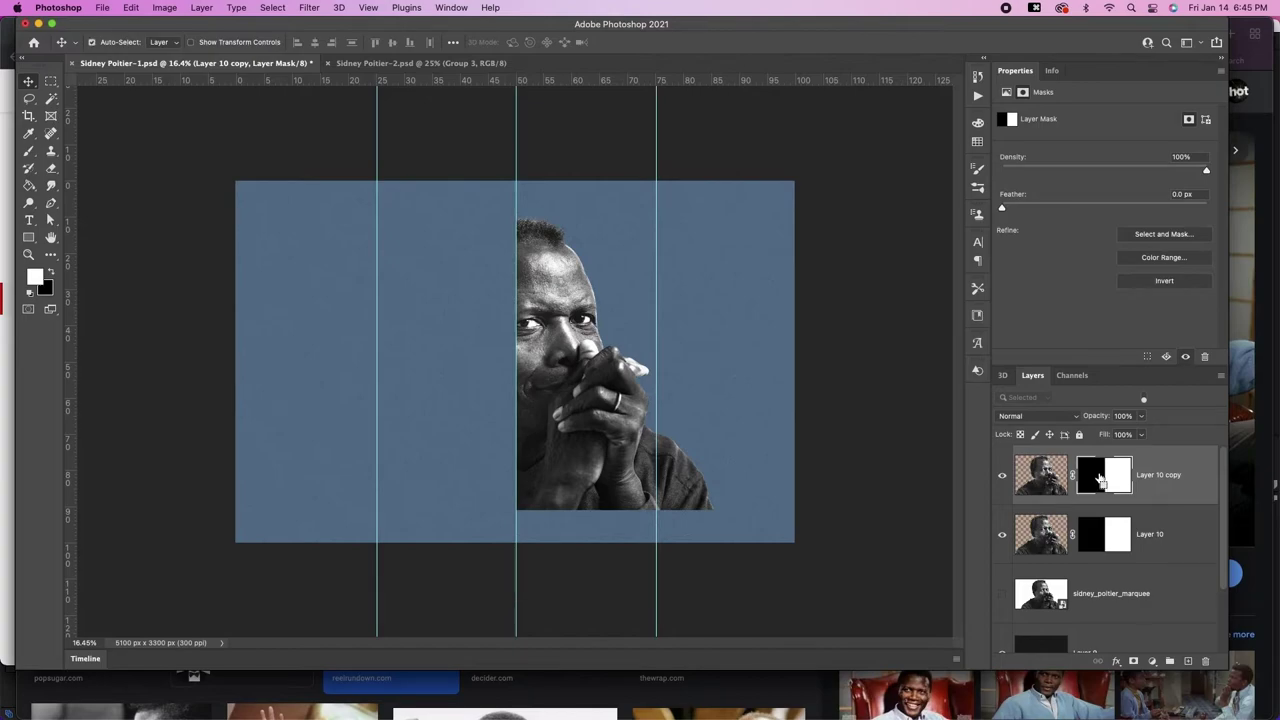
key("super+i")
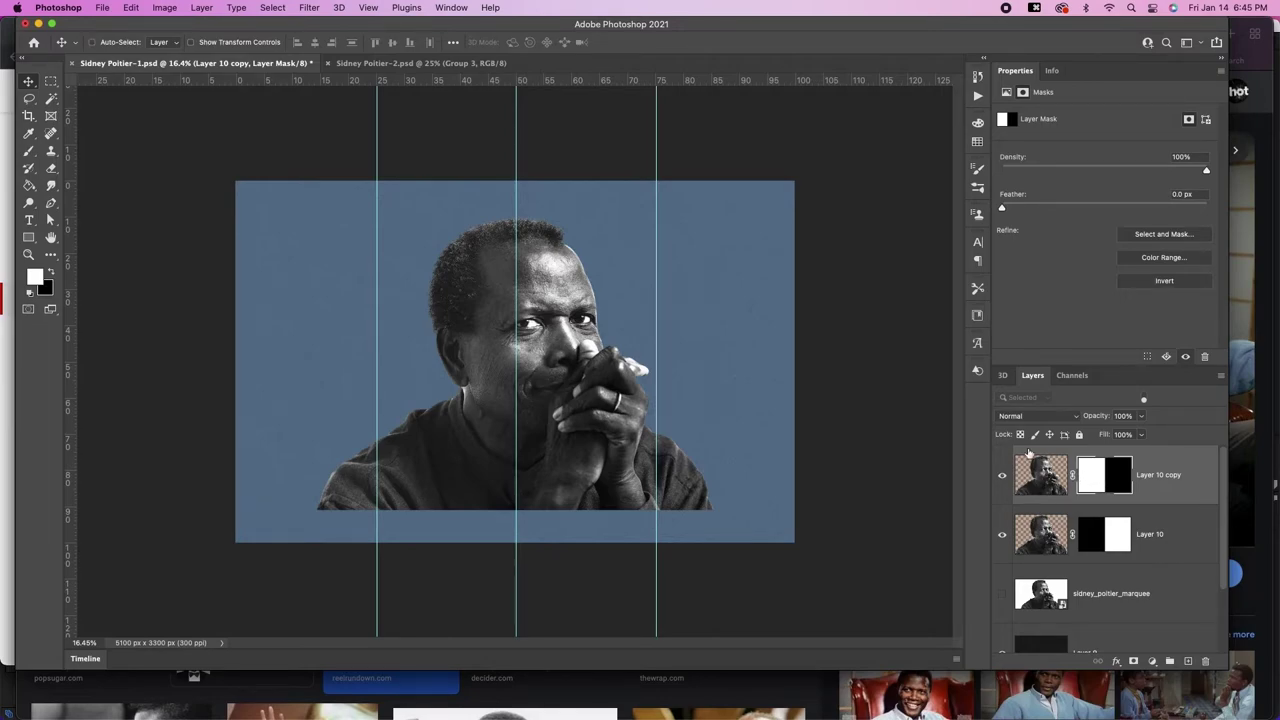
Step: Move the portrait's left half to the canvas's right edge and its right half flush against the left edge
left_click_drag(470, 322, 744, 282)
left_click(1041, 533)
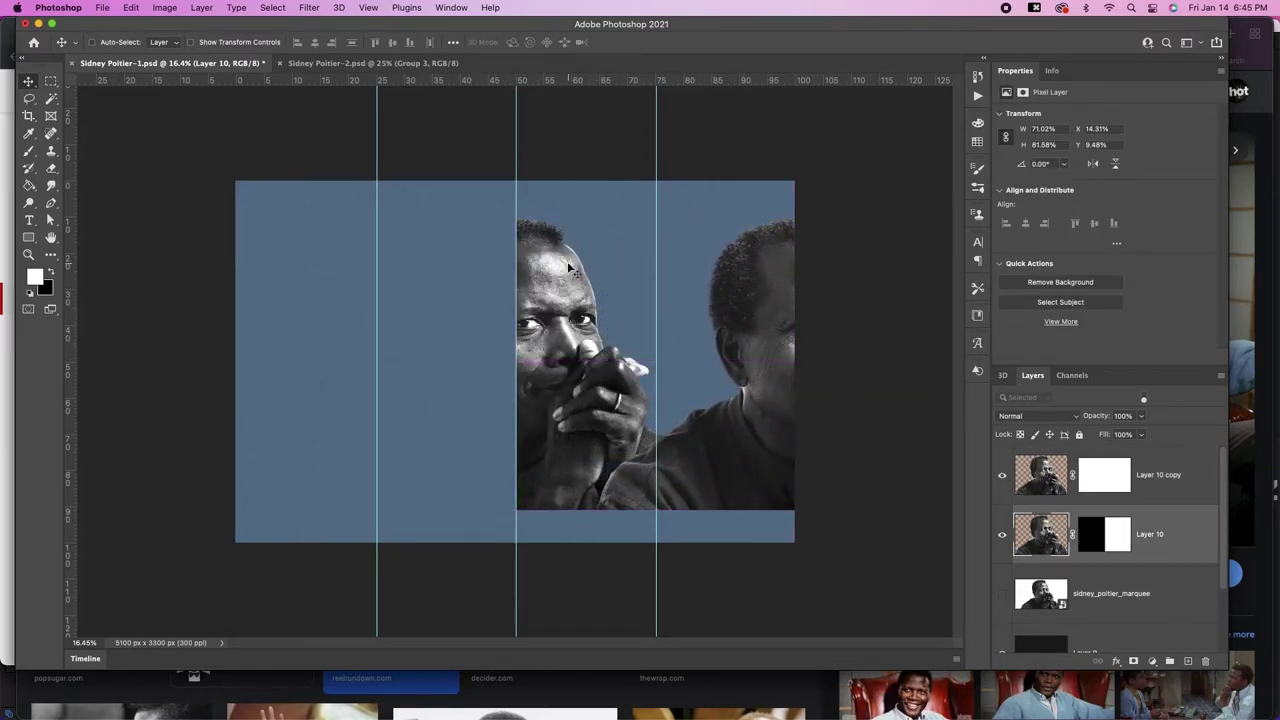
left_click_drag(580, 302, 303, 320)
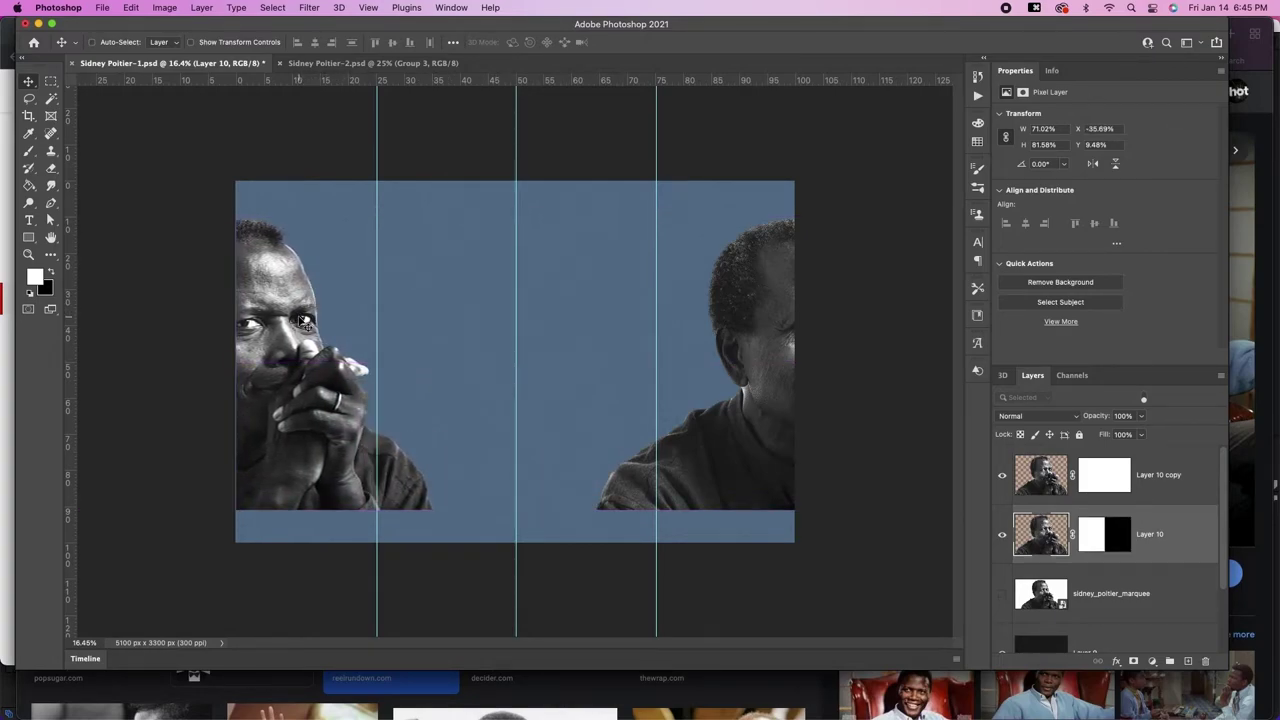
key("Left")
key("Left")
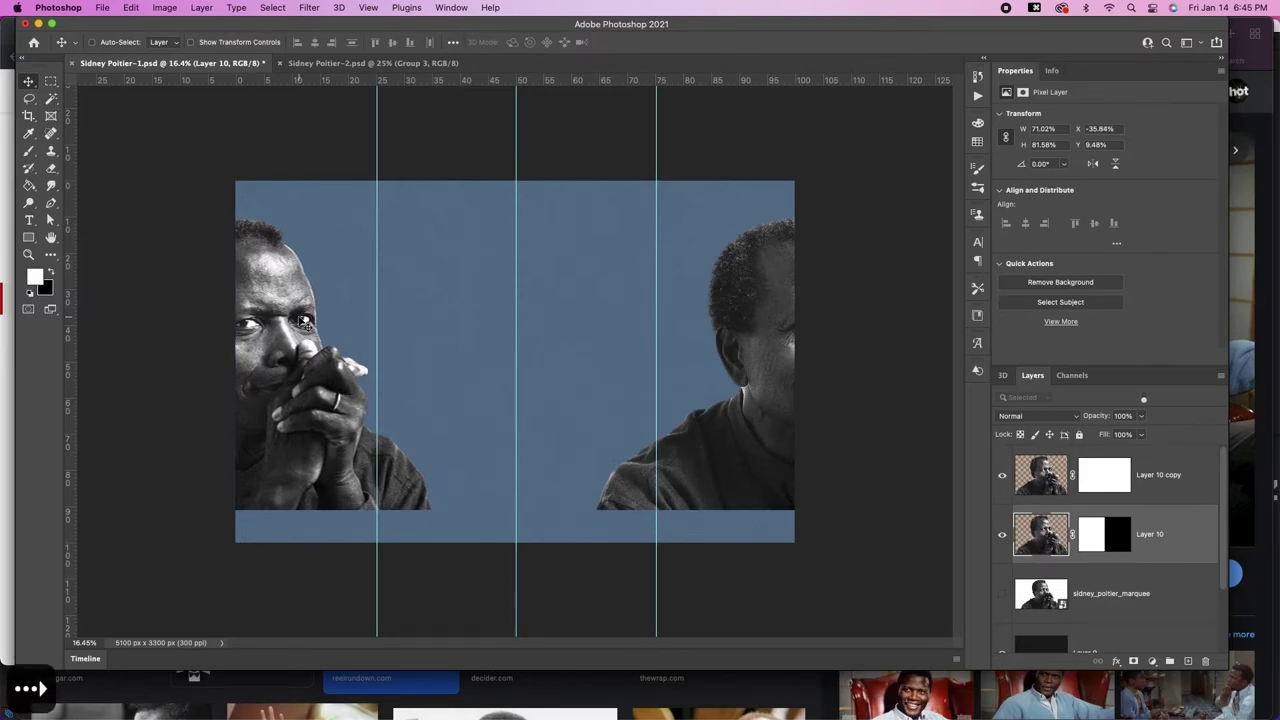
key("Right")
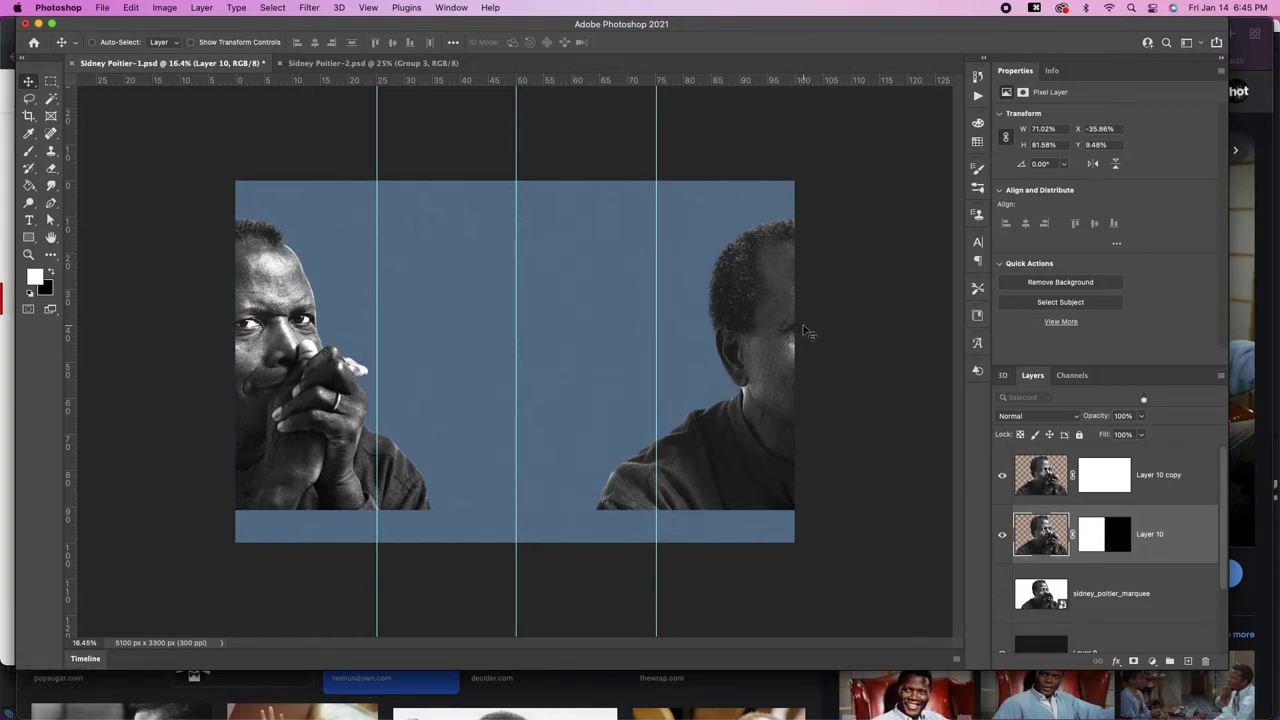
Step: Group the two portrait half layers and add a layer mask to the group
left_click(1176, 487, "shift")
key("super+g")
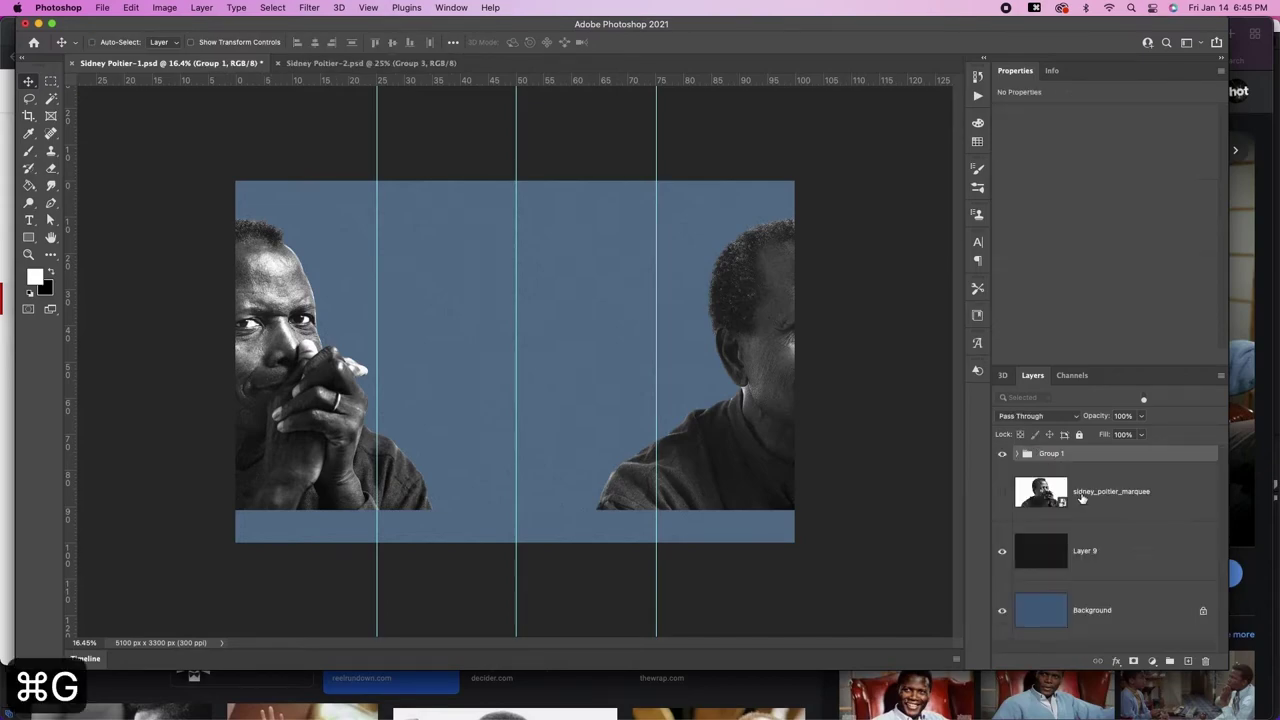
left_click(1134, 661)
Step: Draw a short upward black gradient on the group's mask to fade the bottoms of both portrait halves into the blue
key("g")
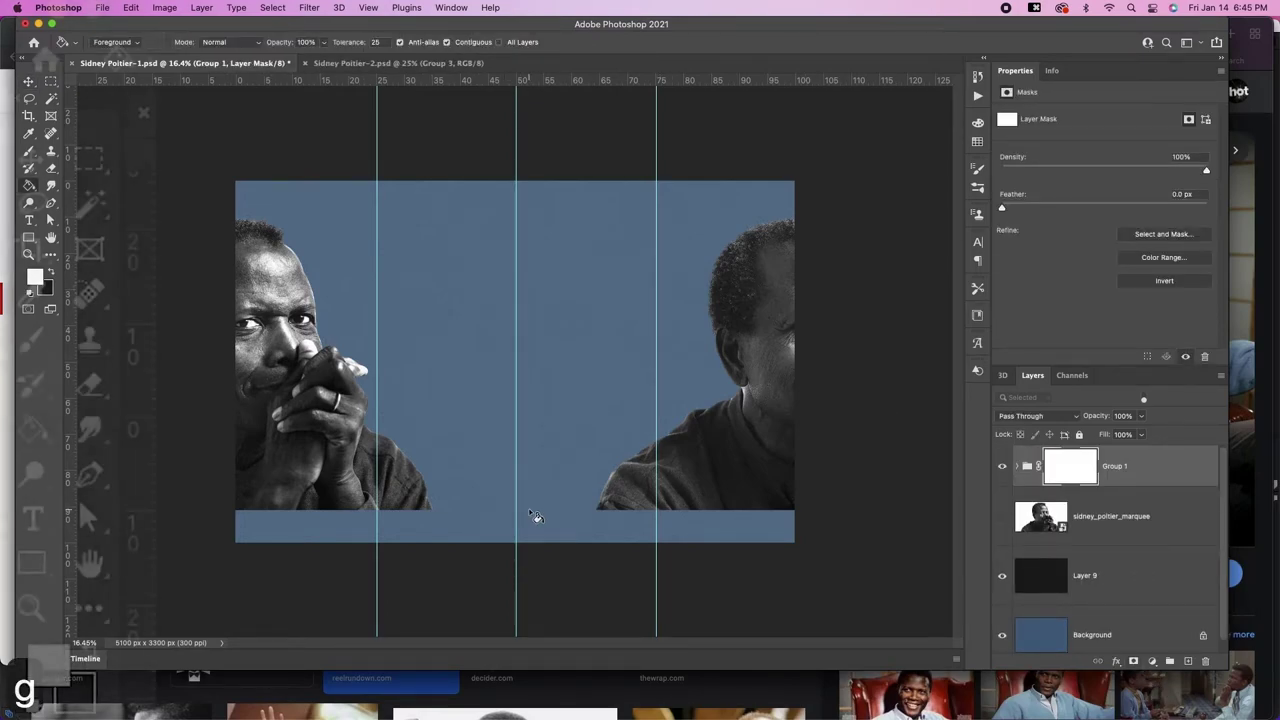
key("g")
key("g")
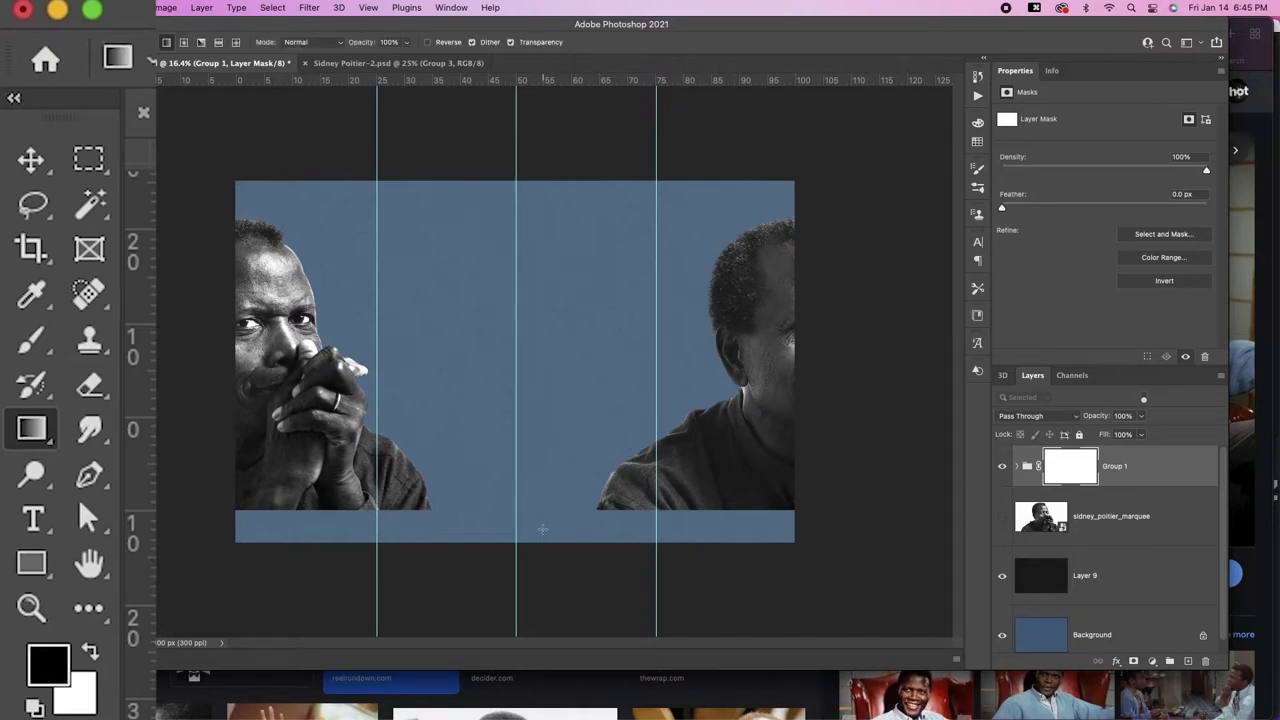
left_click_drag(542, 530, 544, 440)
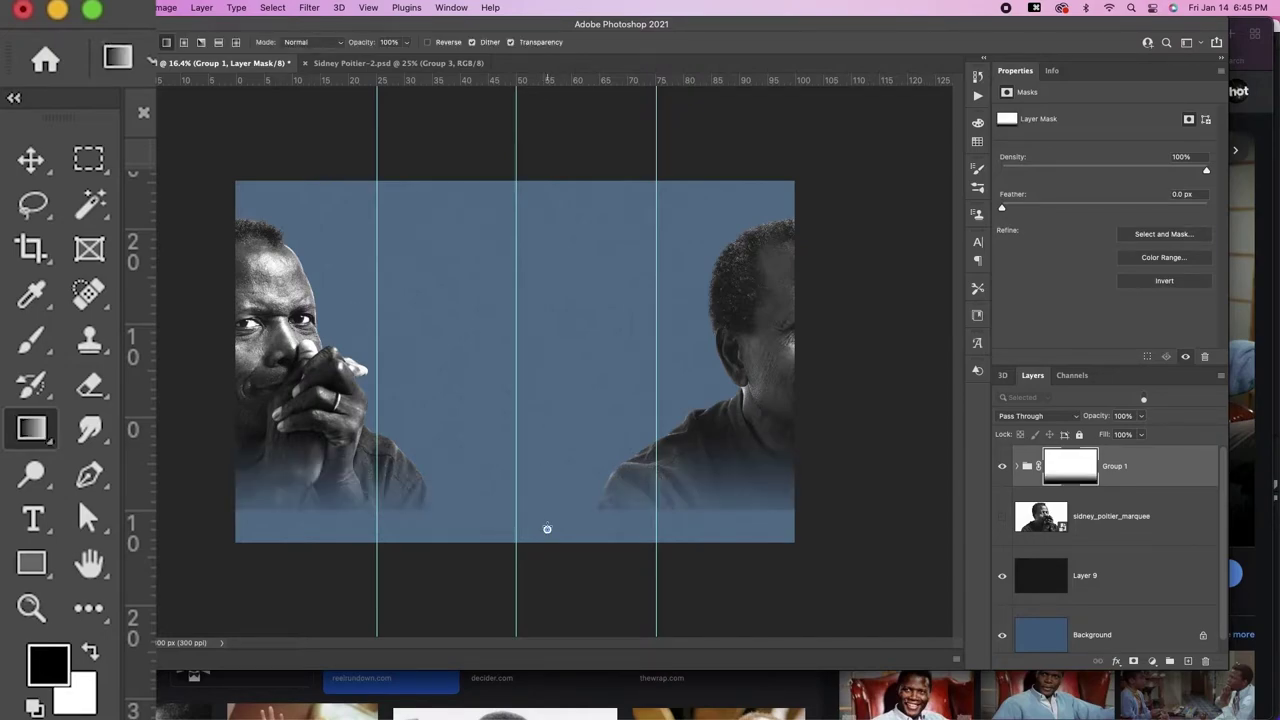
Step: Extend the fade on the portrait group's mask with another upward black gradient from just below the canvas
left_click_drag(552, 563, 554, 461)
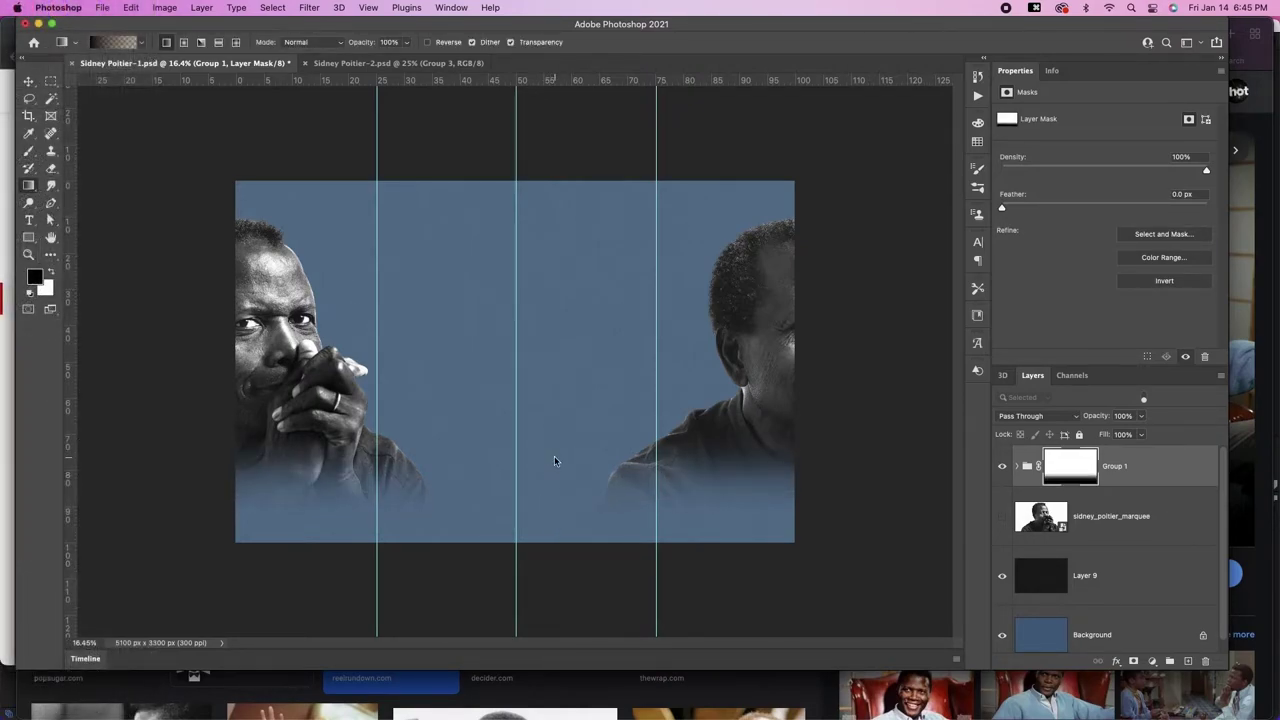
key("v")
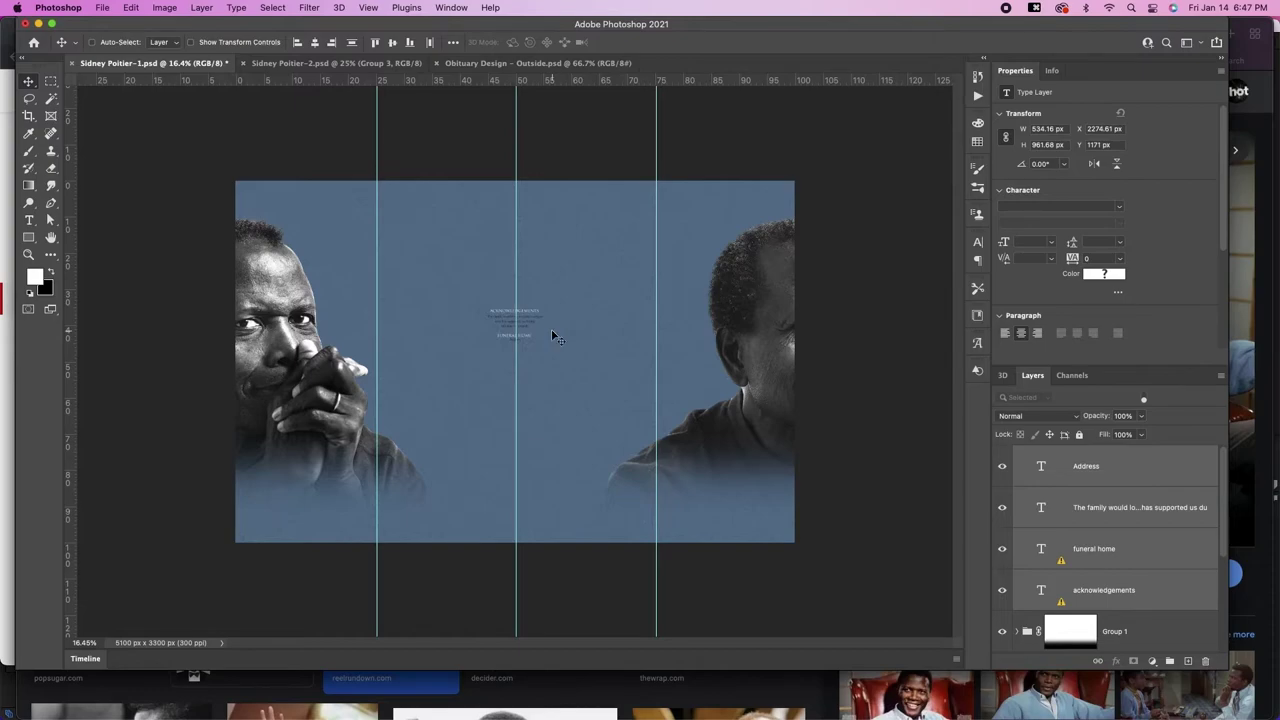
Step: Scale the acknowledgements and funeral home text layers to about 342% and move them down along the centre guide
key("super+t")
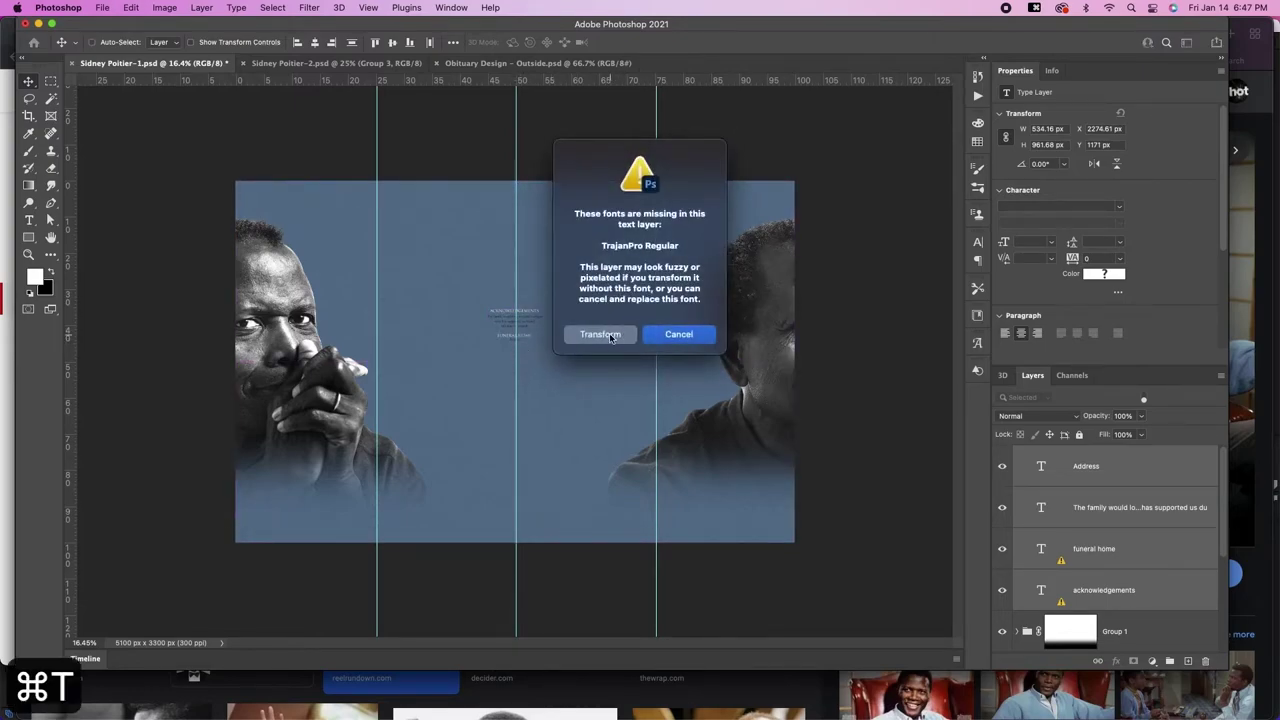
left_click(600, 335)
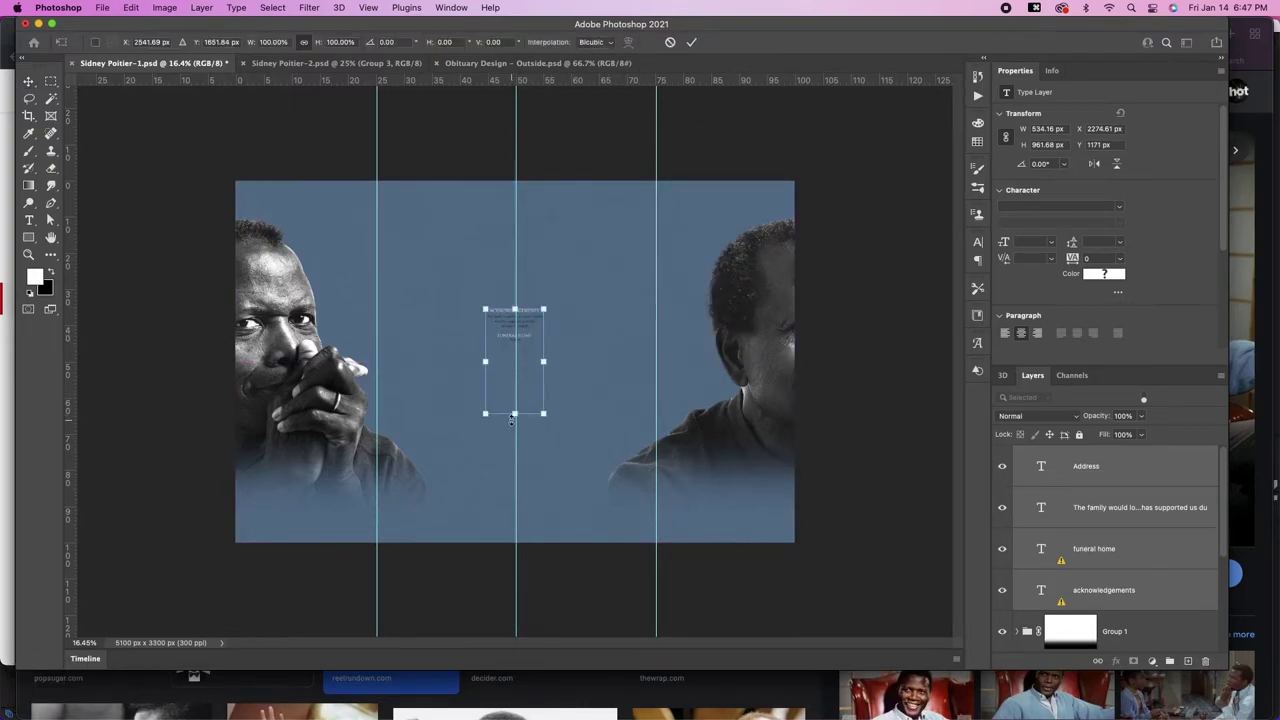
left_click_drag(511, 418, 519, 461)
key("v")
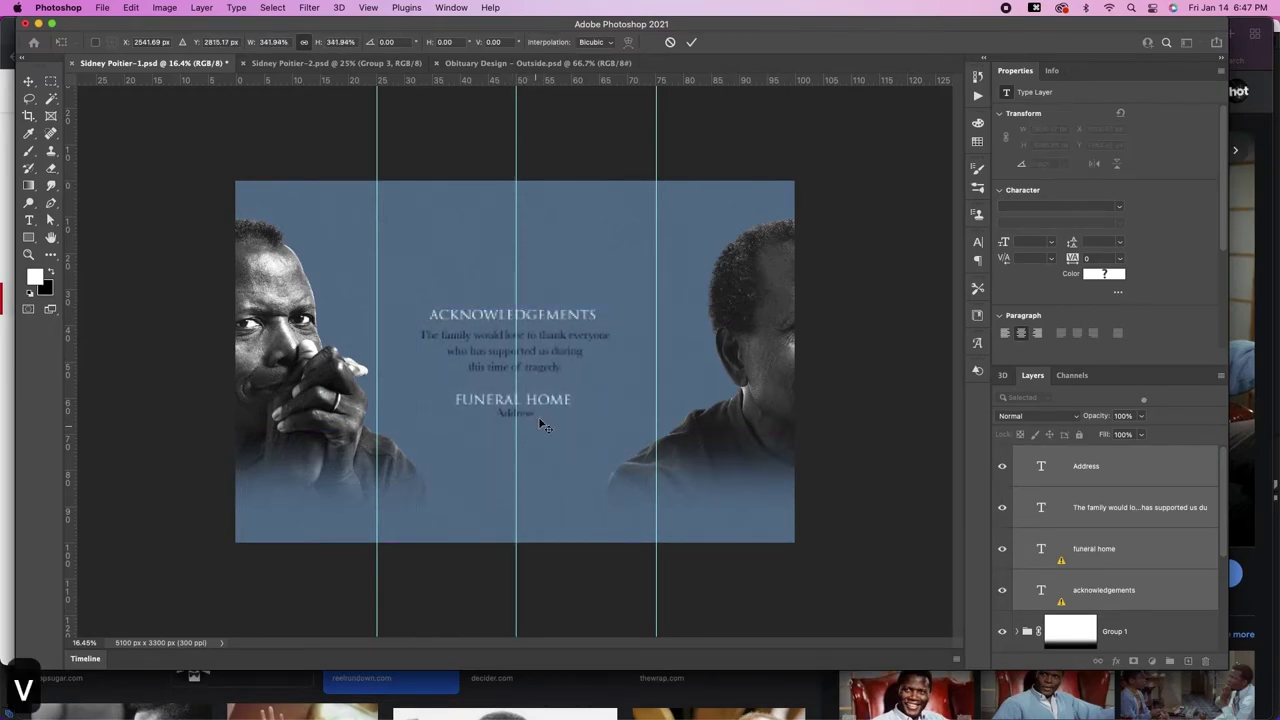
left_click_drag(538, 418, 547, 511)
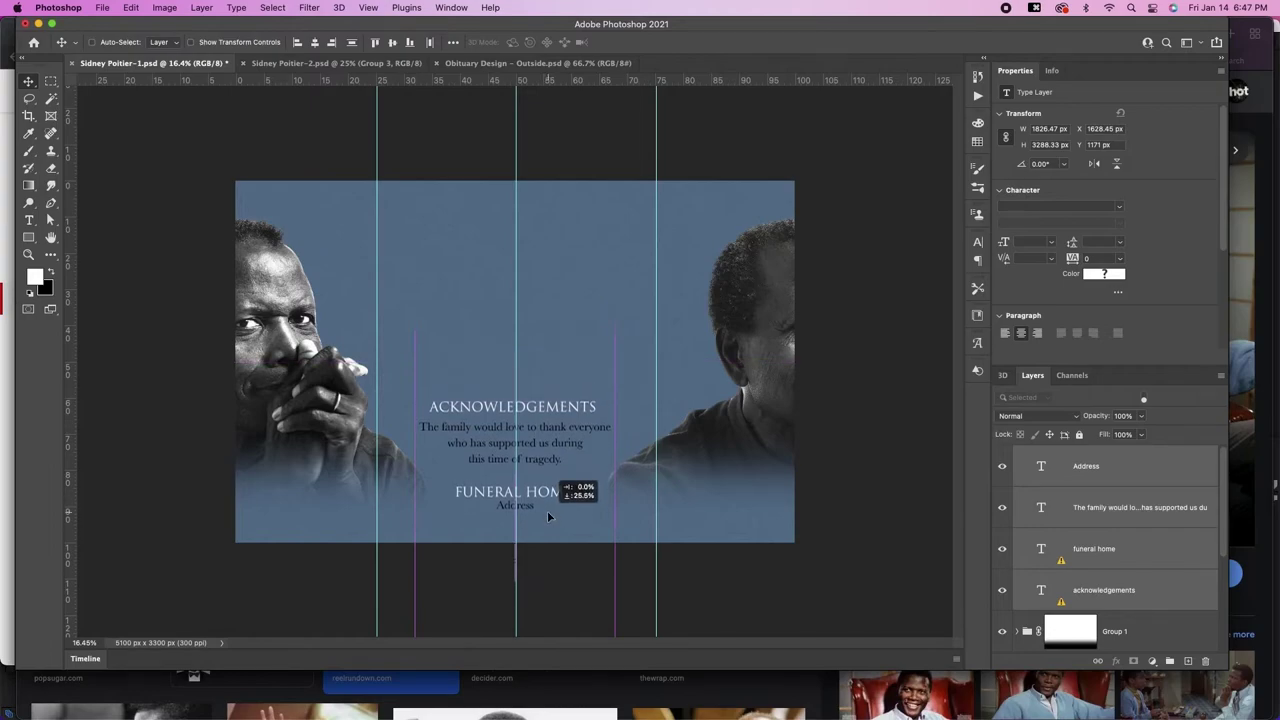
Step: Change the font of all four acknowledgements and funeral home text layers to Myriad Pro
key("t")
key("v")
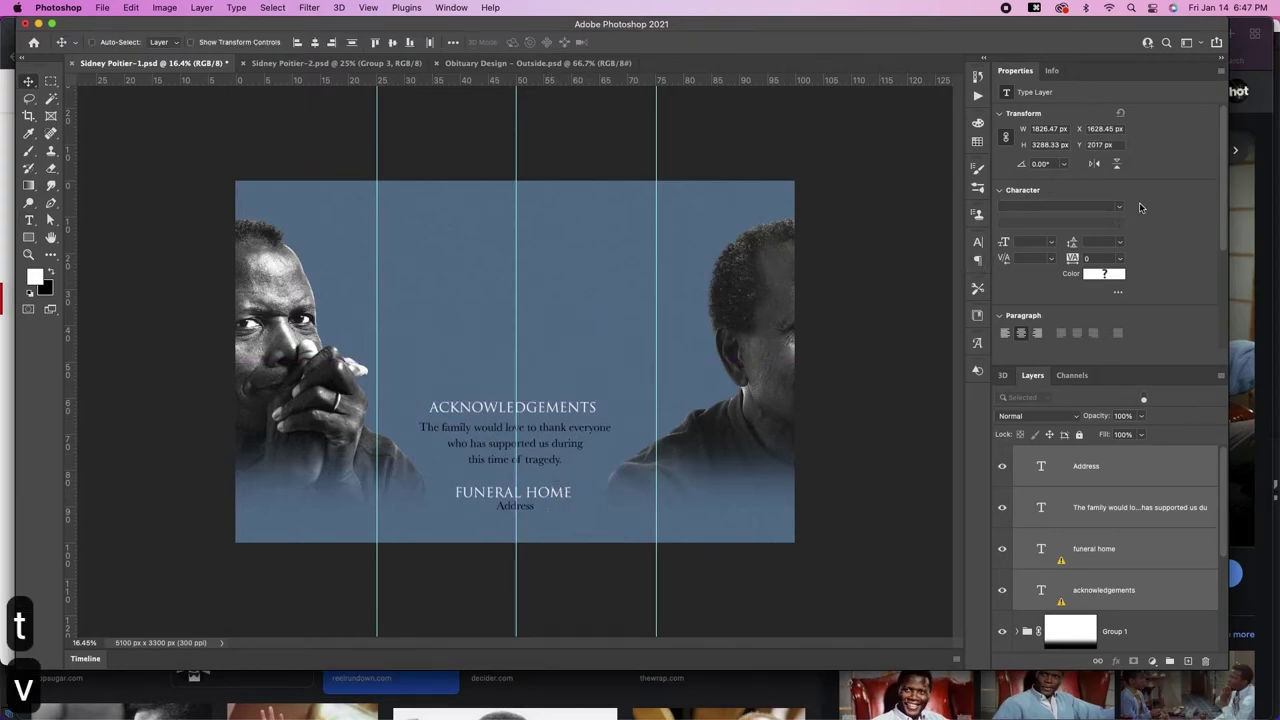
left_click(1118, 205)
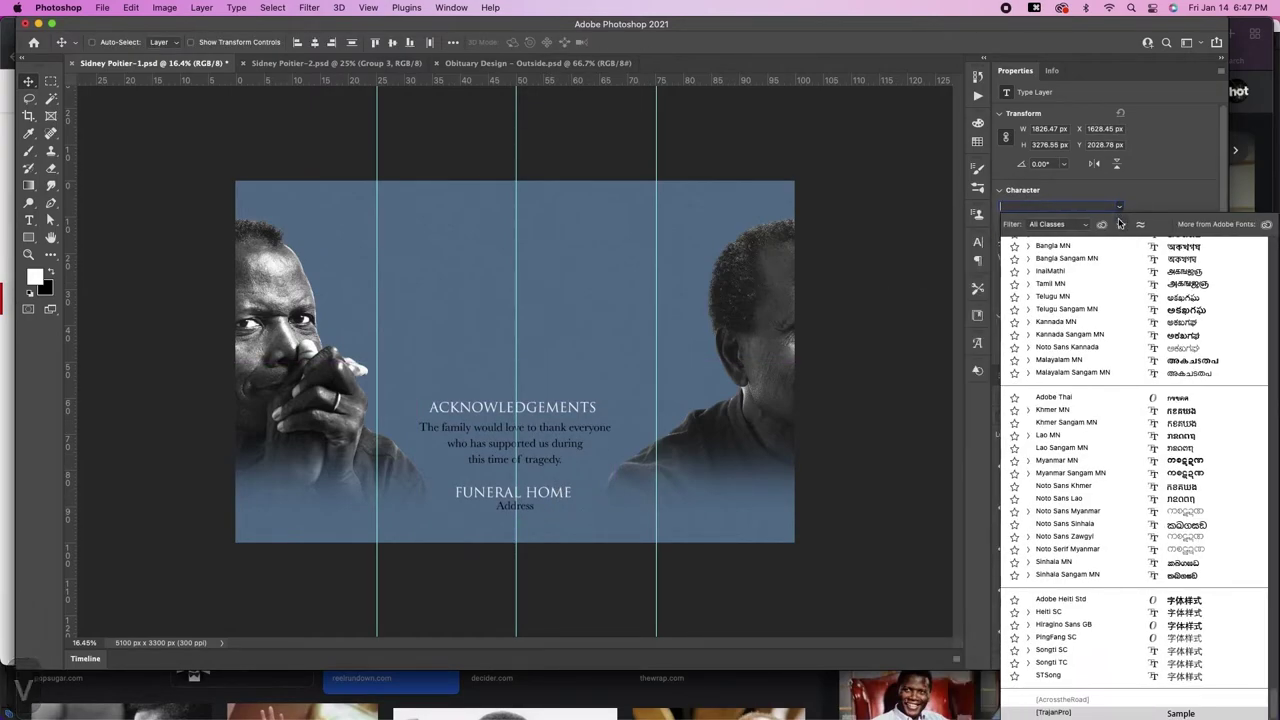
scroll(1113, 245, "down", 20)
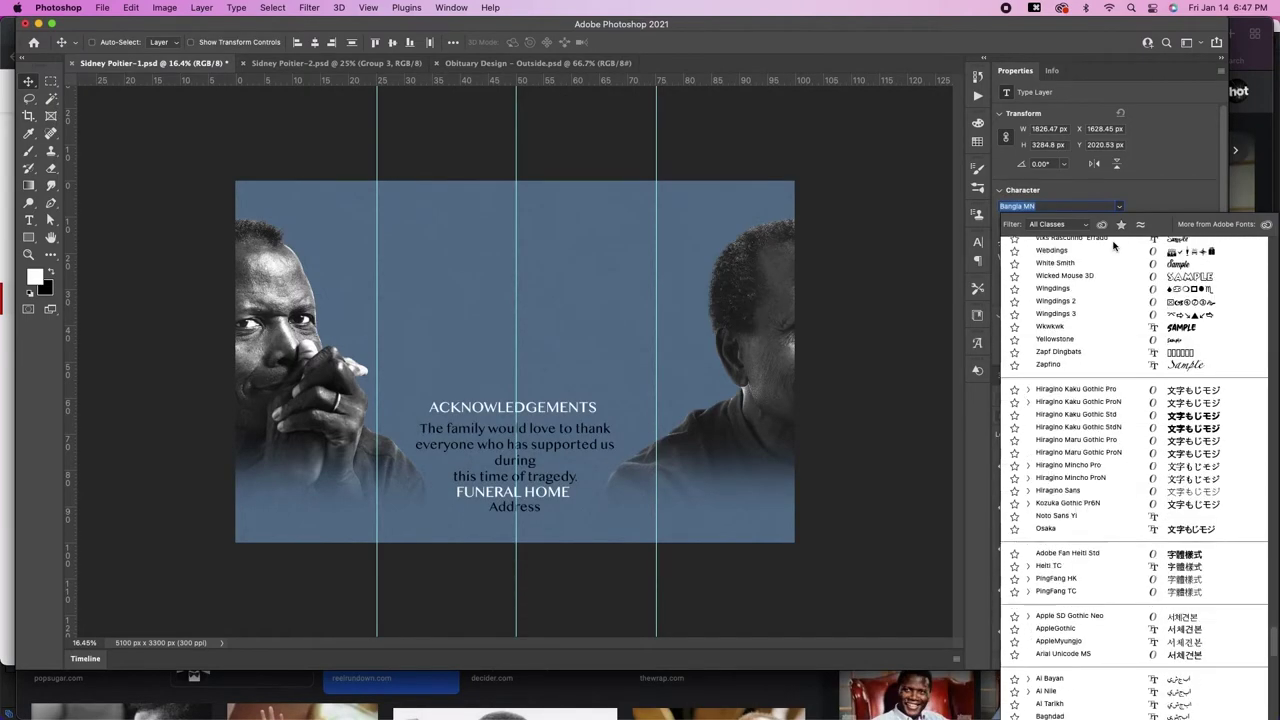
scroll(1113, 250, "up", 20)
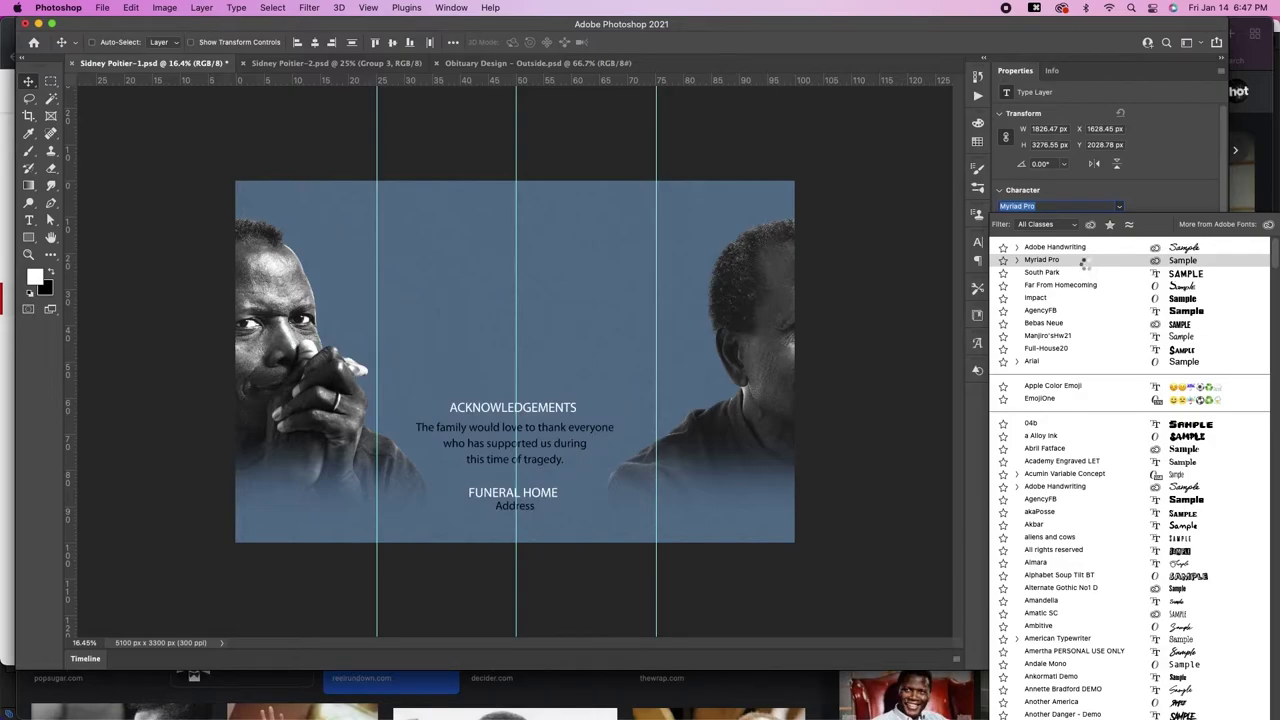
left_click(1083, 262)
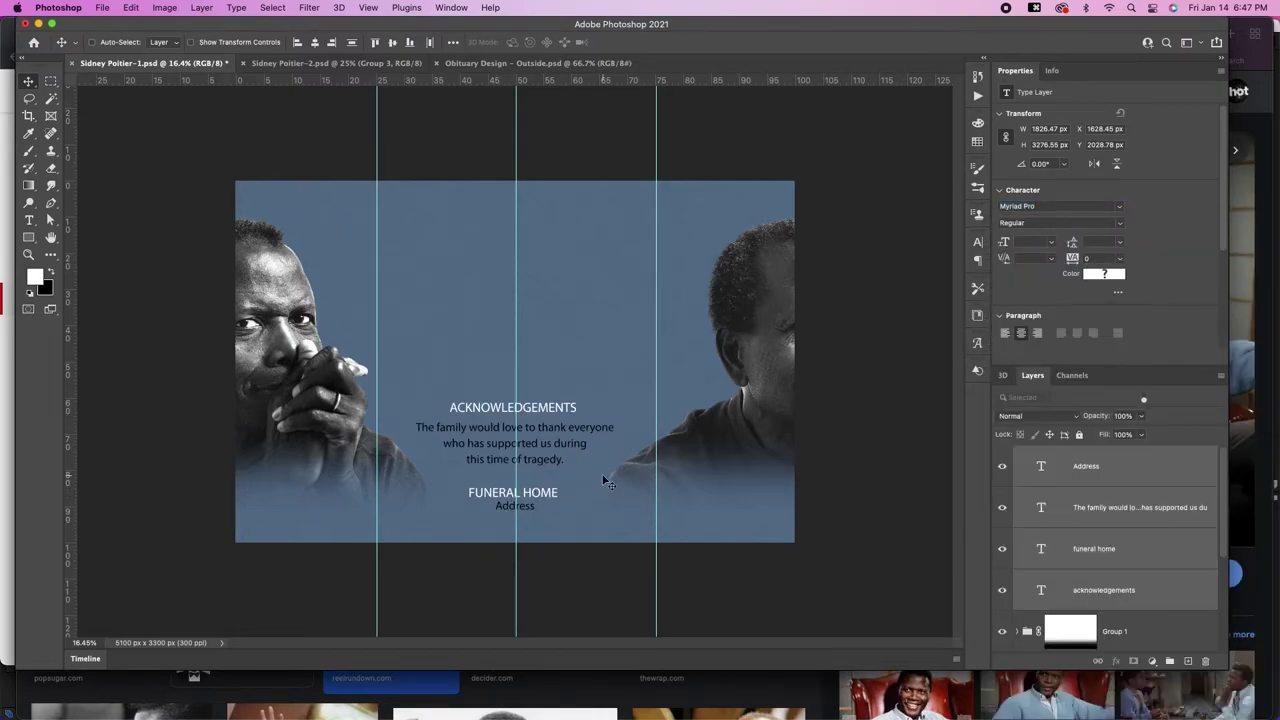
Step: Set the acknowledgements paragraph to a 14 pt font size with 17 pt leading
key("t")
left_click(535, 443)
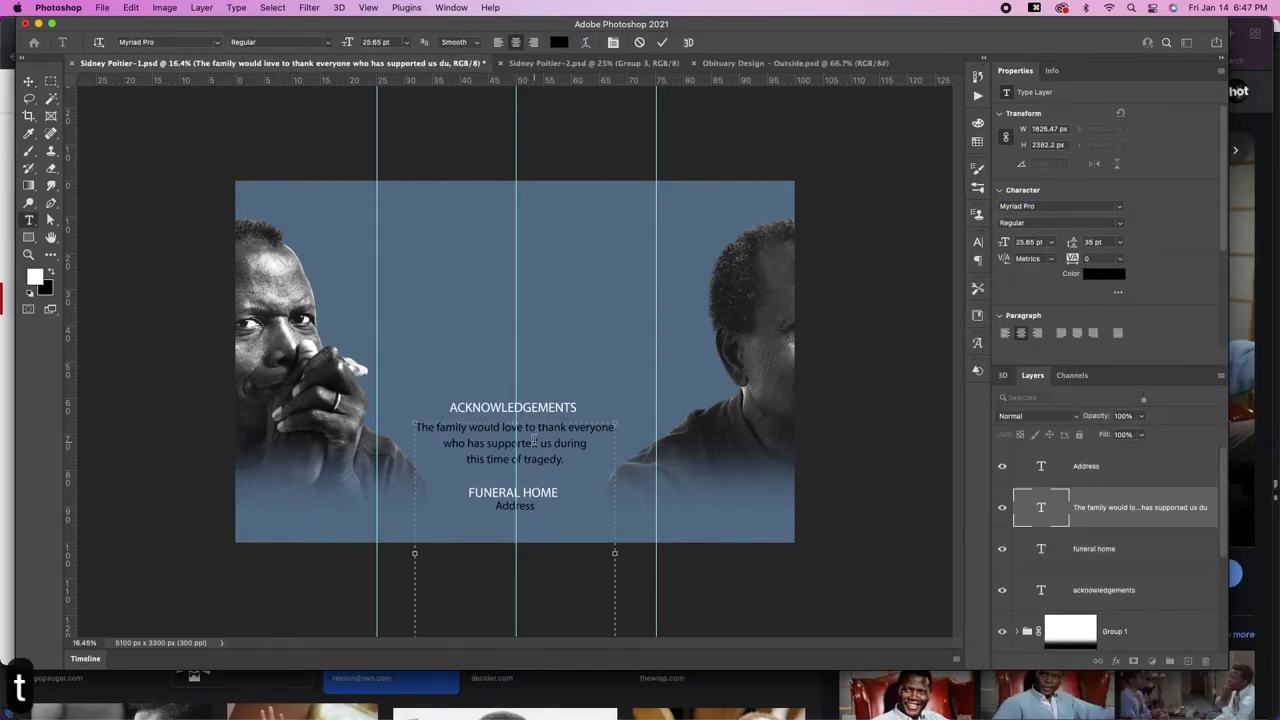
key("super+a")
left_click(1020, 243)
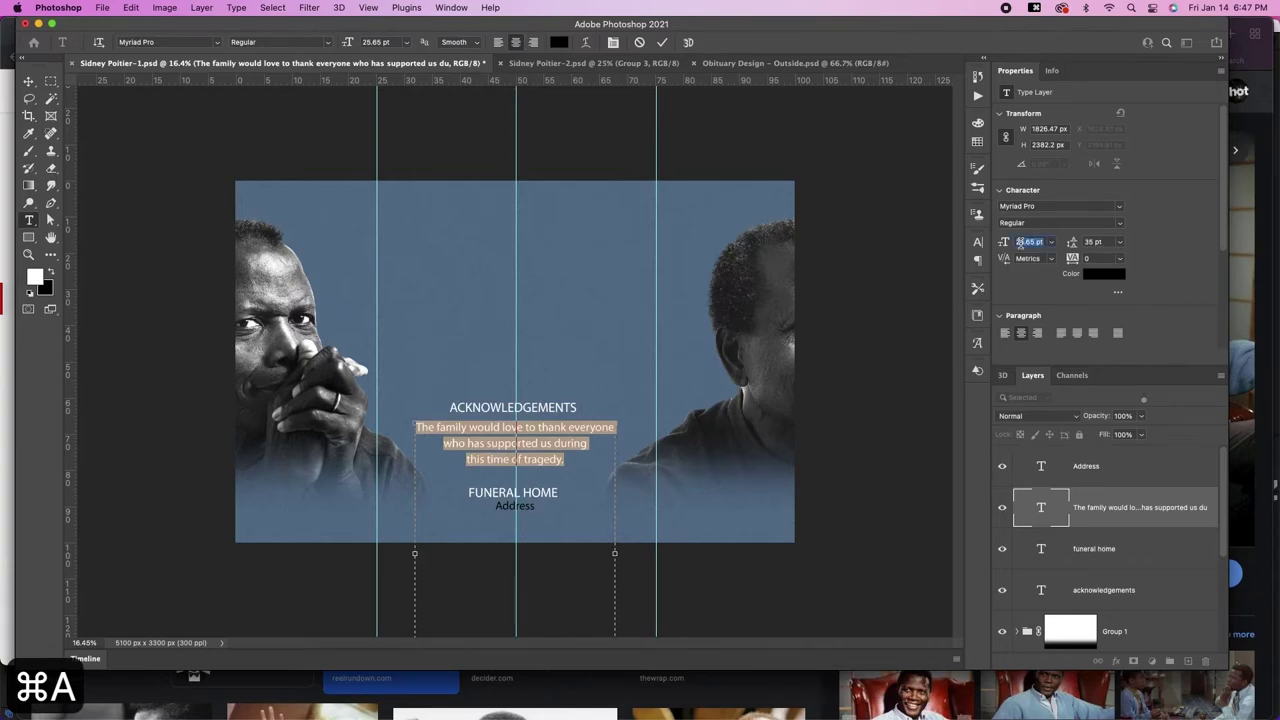
type("25")
key("Return")
type("14")
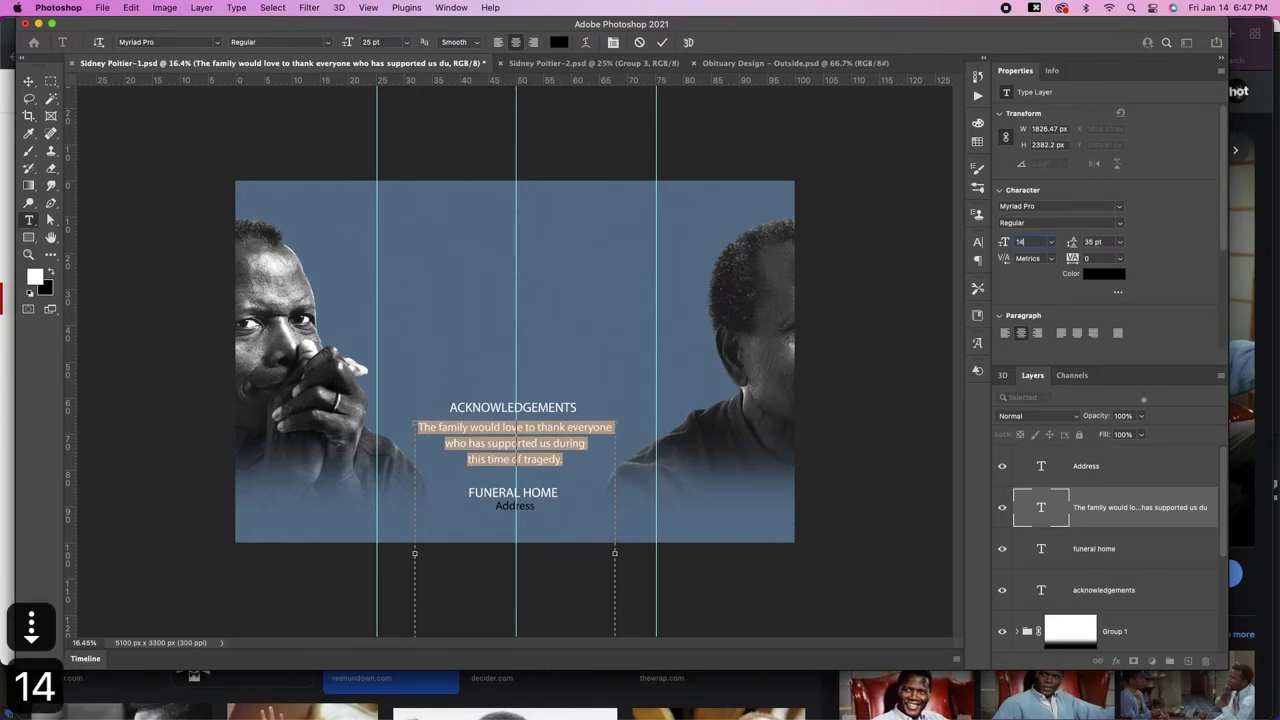
key("Return")
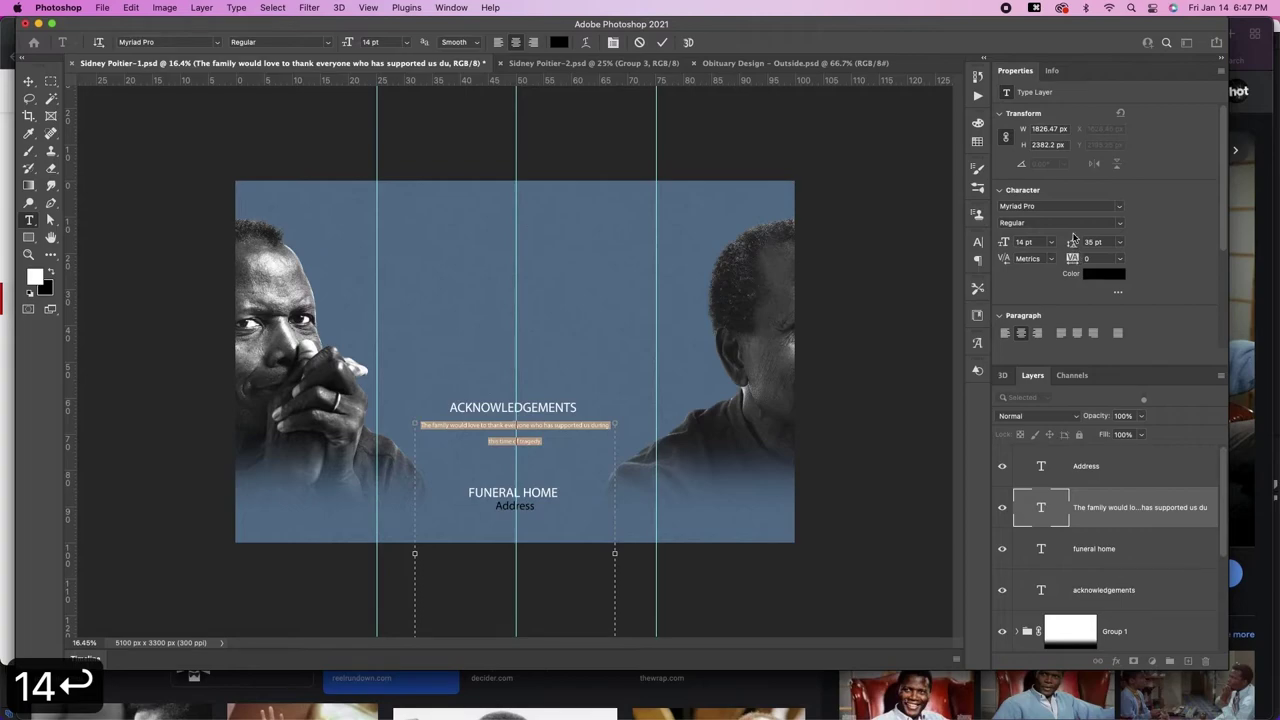
left_click_drag(1073, 246, 1060, 247)
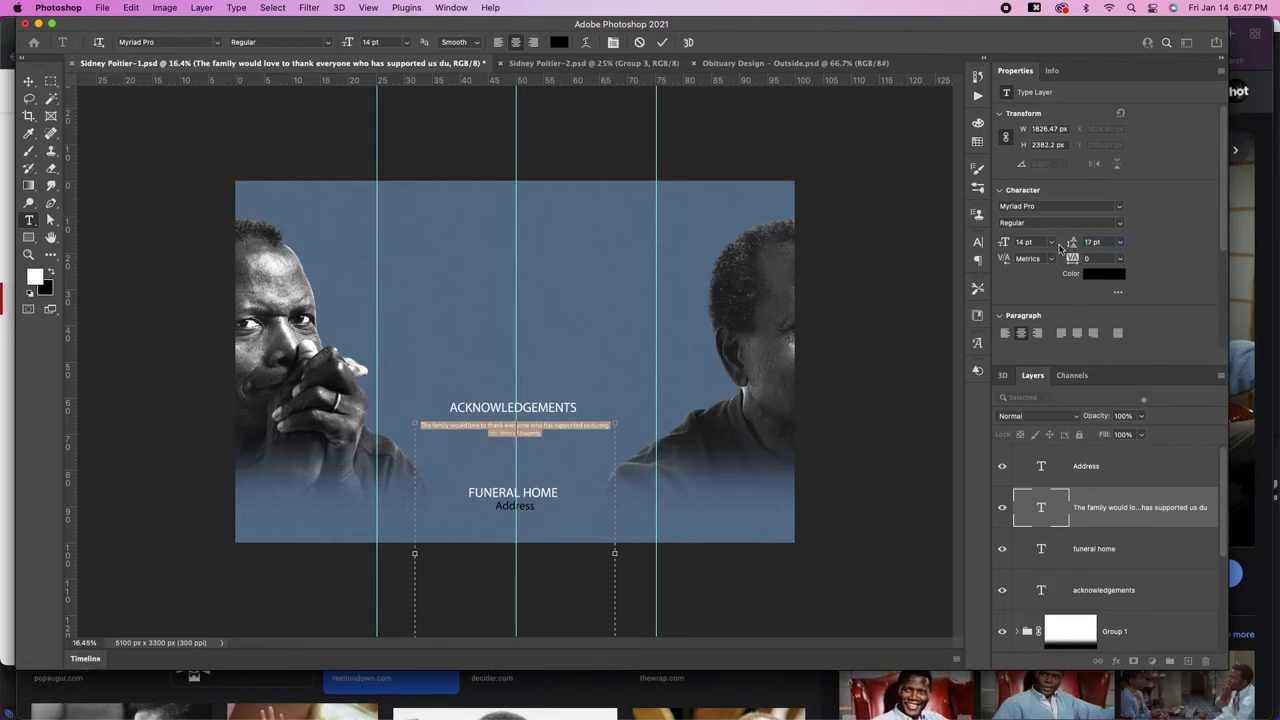
key("v")
Step: Reduce the Address text beneath the funeral home heading to 14 pt
key("z")
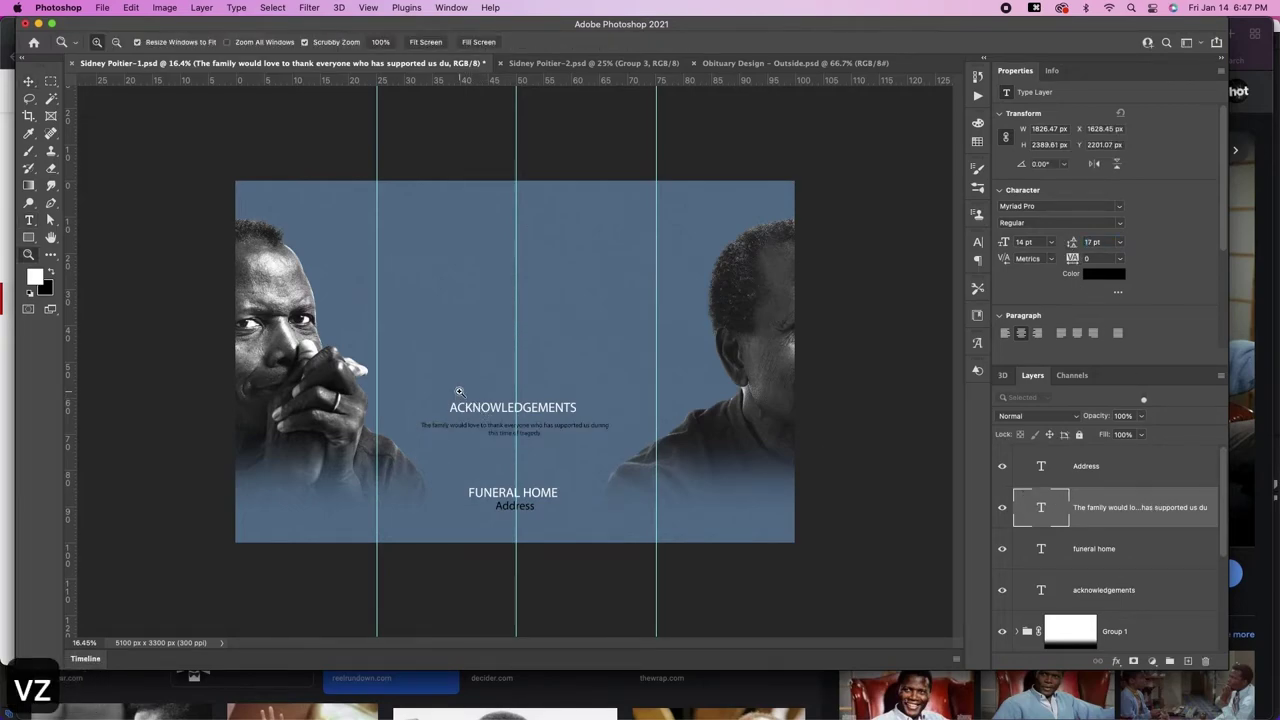
left_click_drag(458, 391, 497, 380)
key("v")
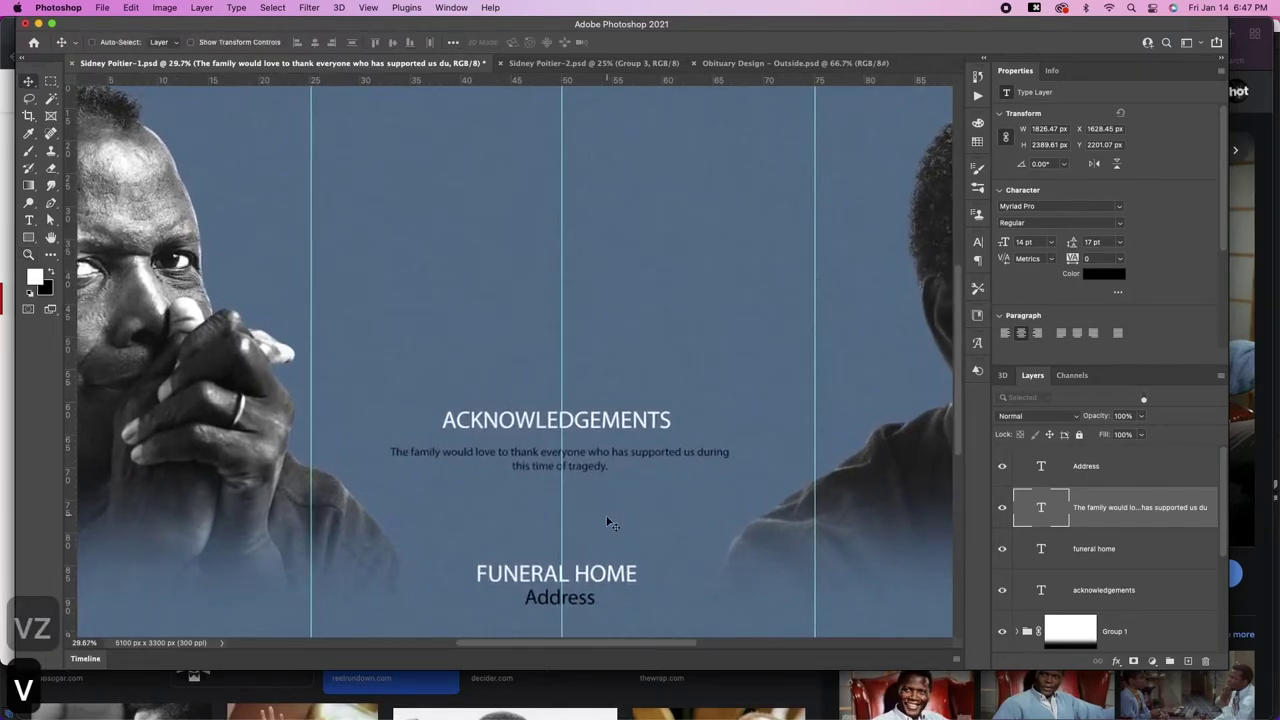
key("t")
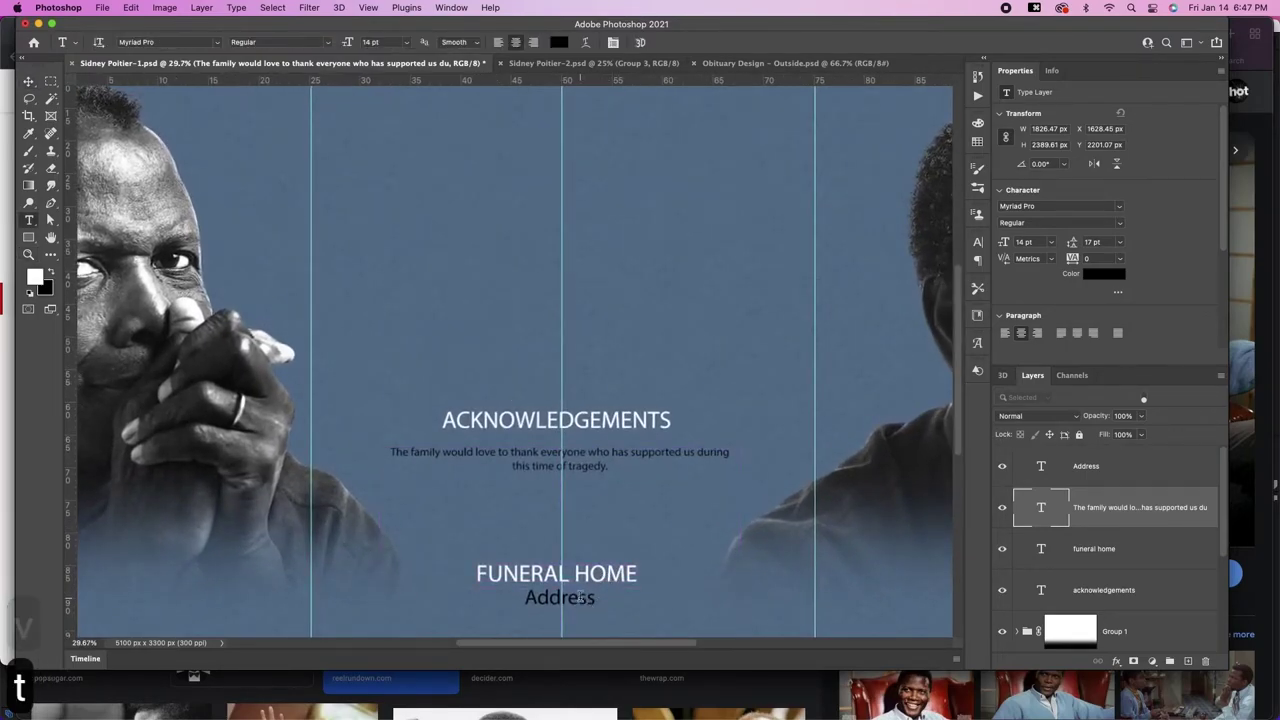
double_click(580, 597)
left_click(1030, 242)
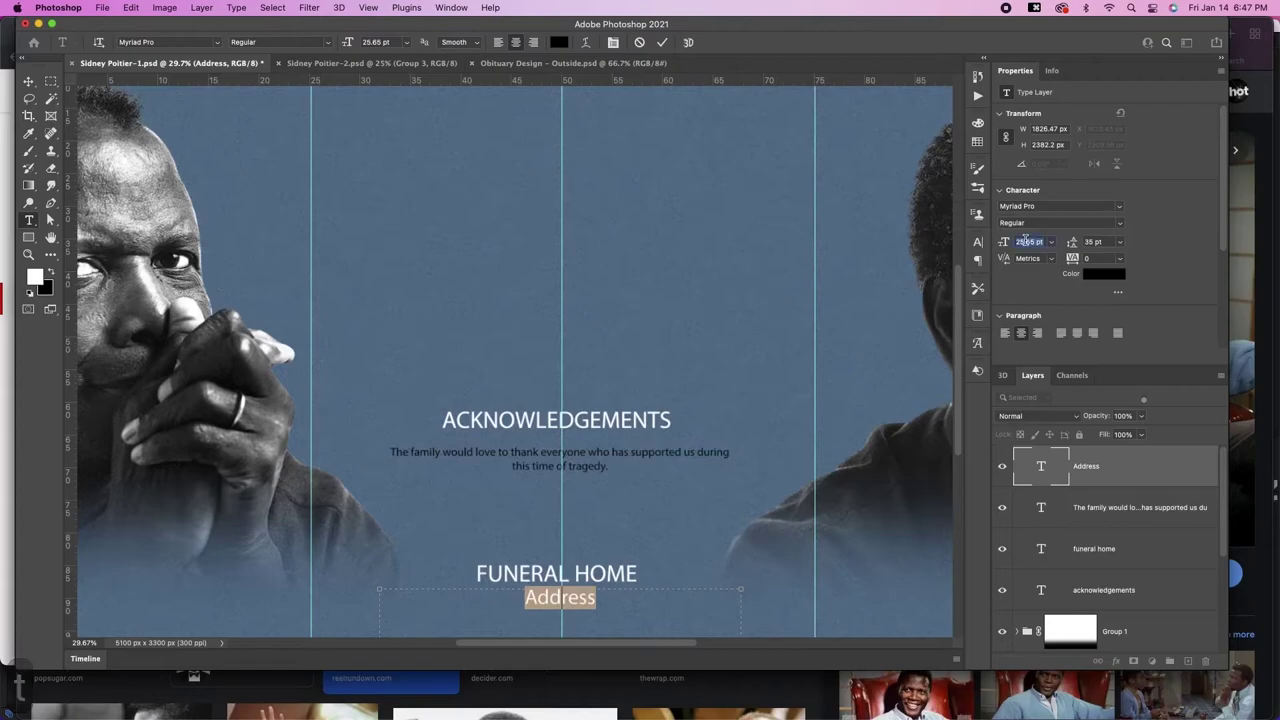
type("14")
key("Return")
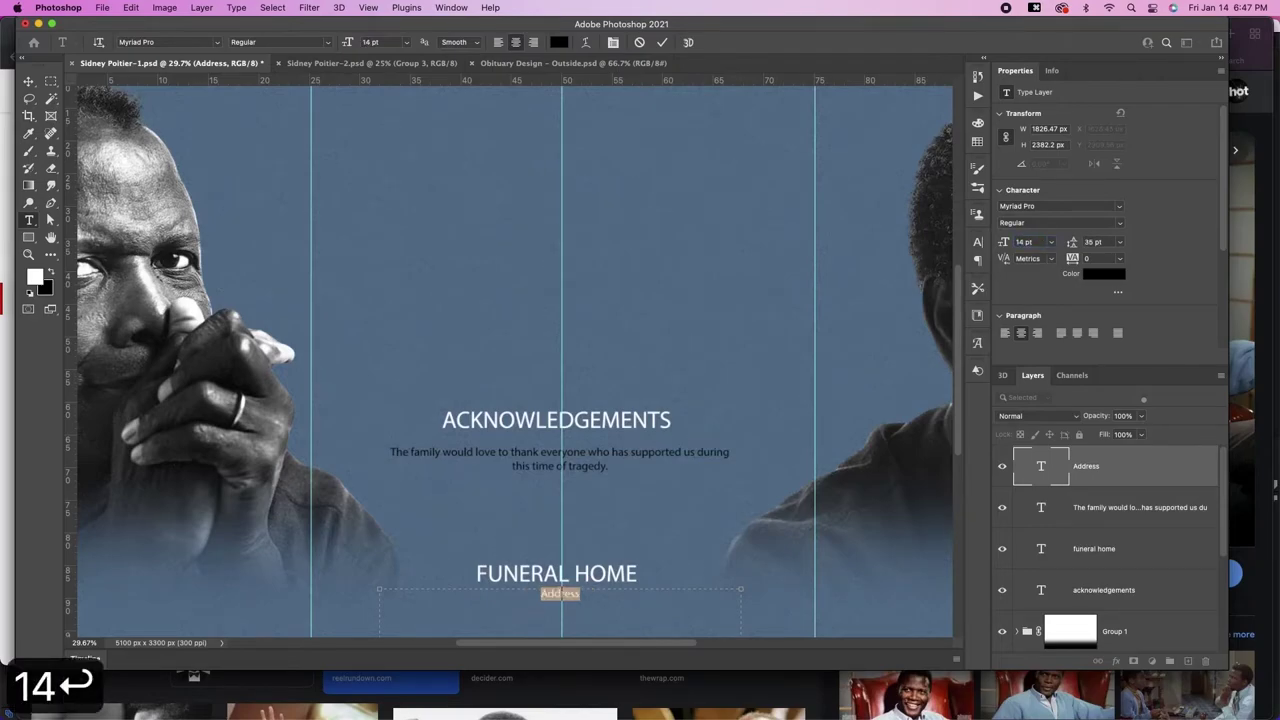
left_click(1132, 458)
key("v")
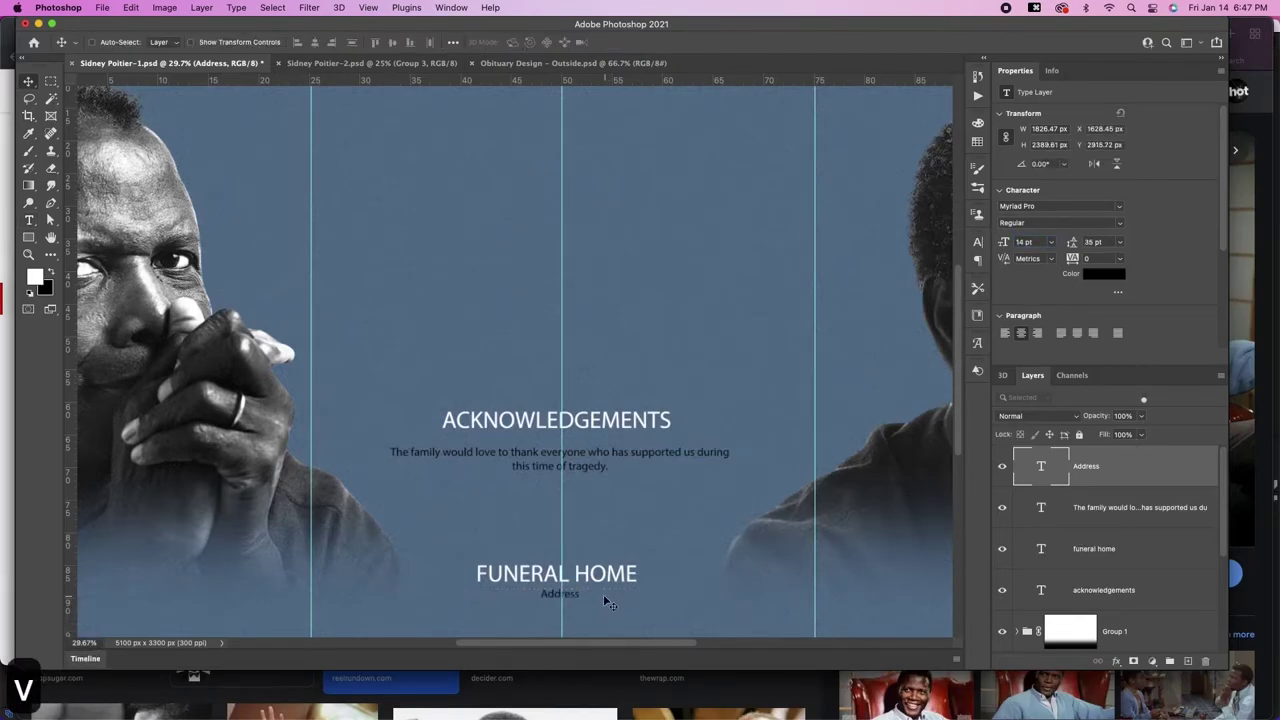
Step: Move the funeral home heading and address up beneath the paragraph, and shift all four text layers down together
left_click(628, 578, "shift+super")
left_click_drag(624, 592, 624, 517)
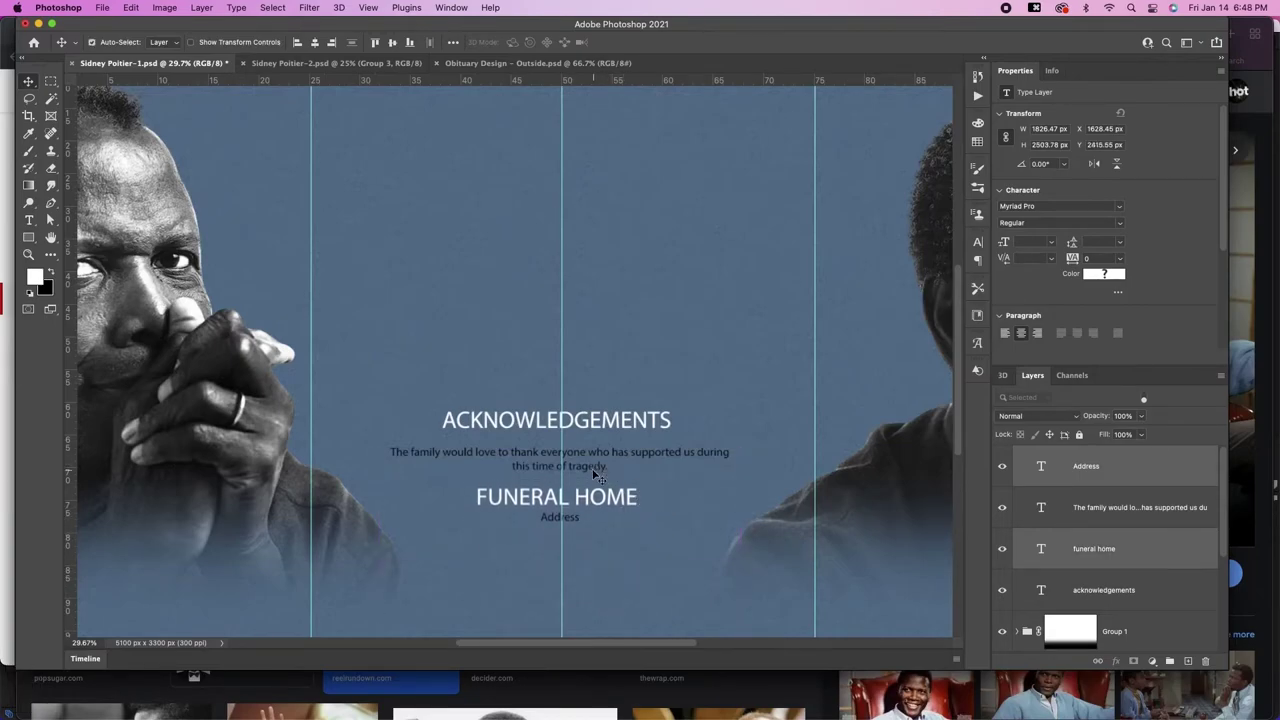
left_click(596, 470, "shift+super")
left_click(594, 423, "shift+super")
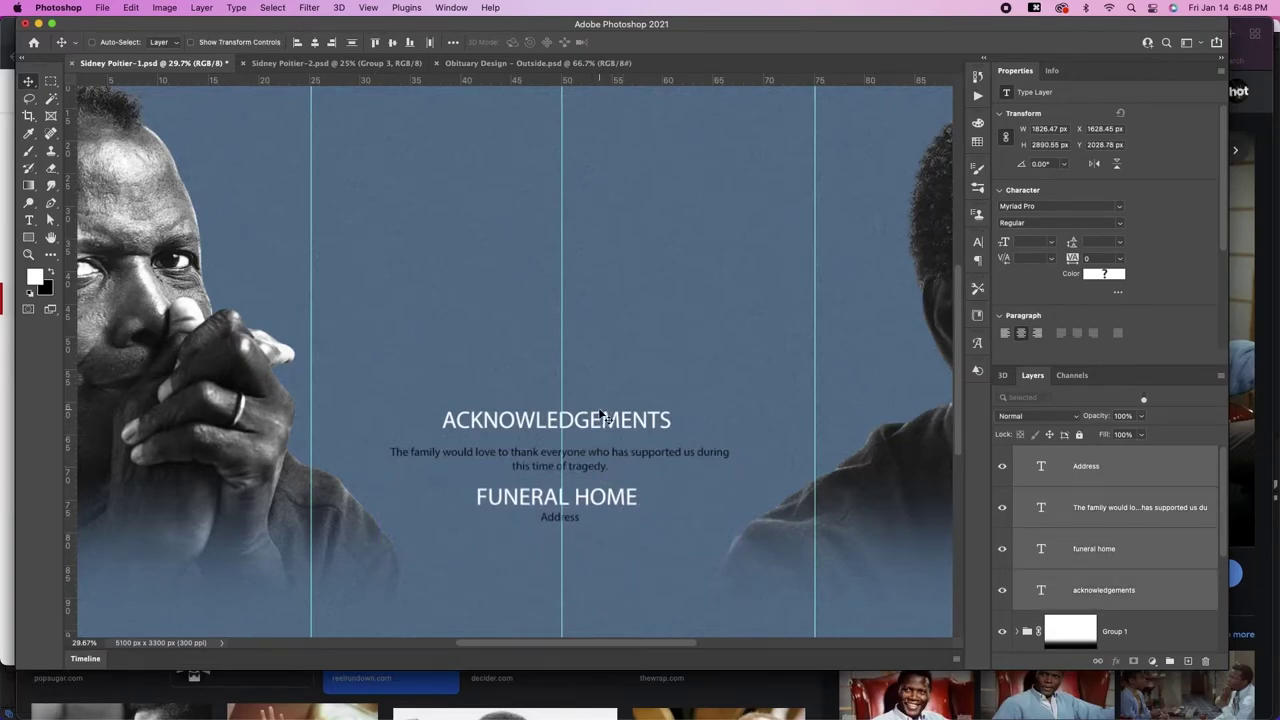
left_click_drag(594, 423, 622, 483)
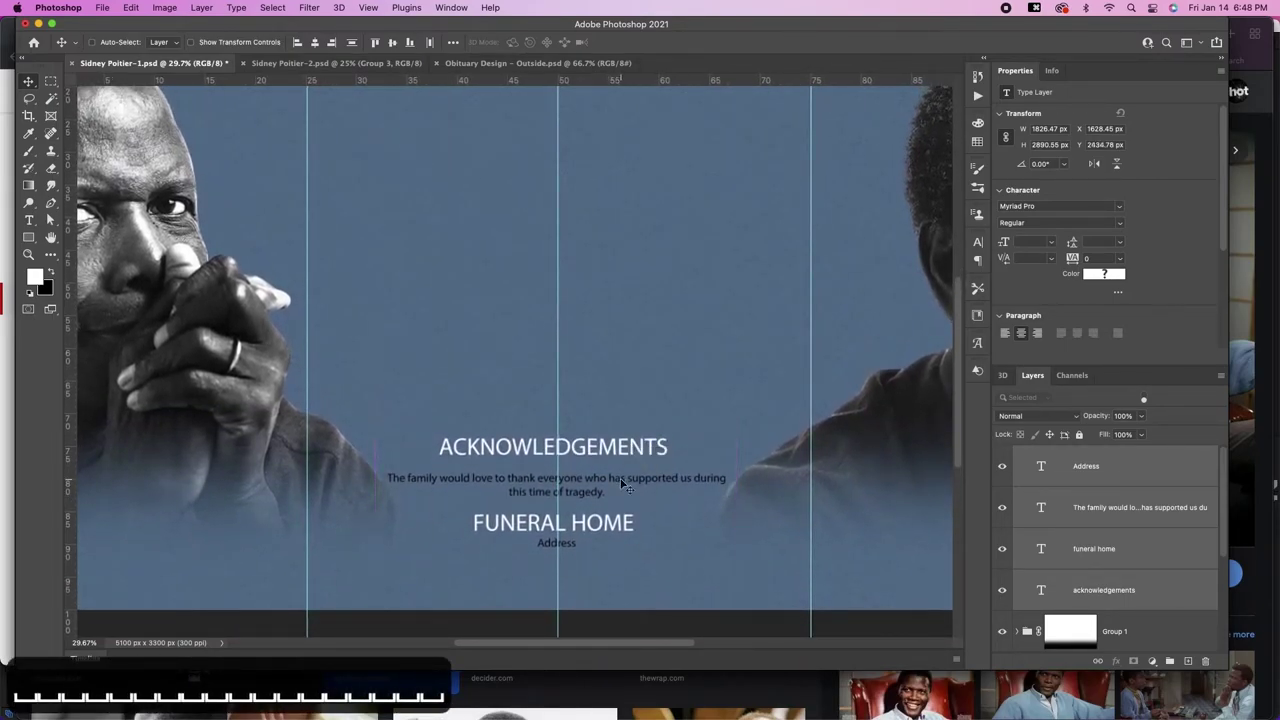
Step: Align the selected text layers to the horizontal centre of the background
key("v")
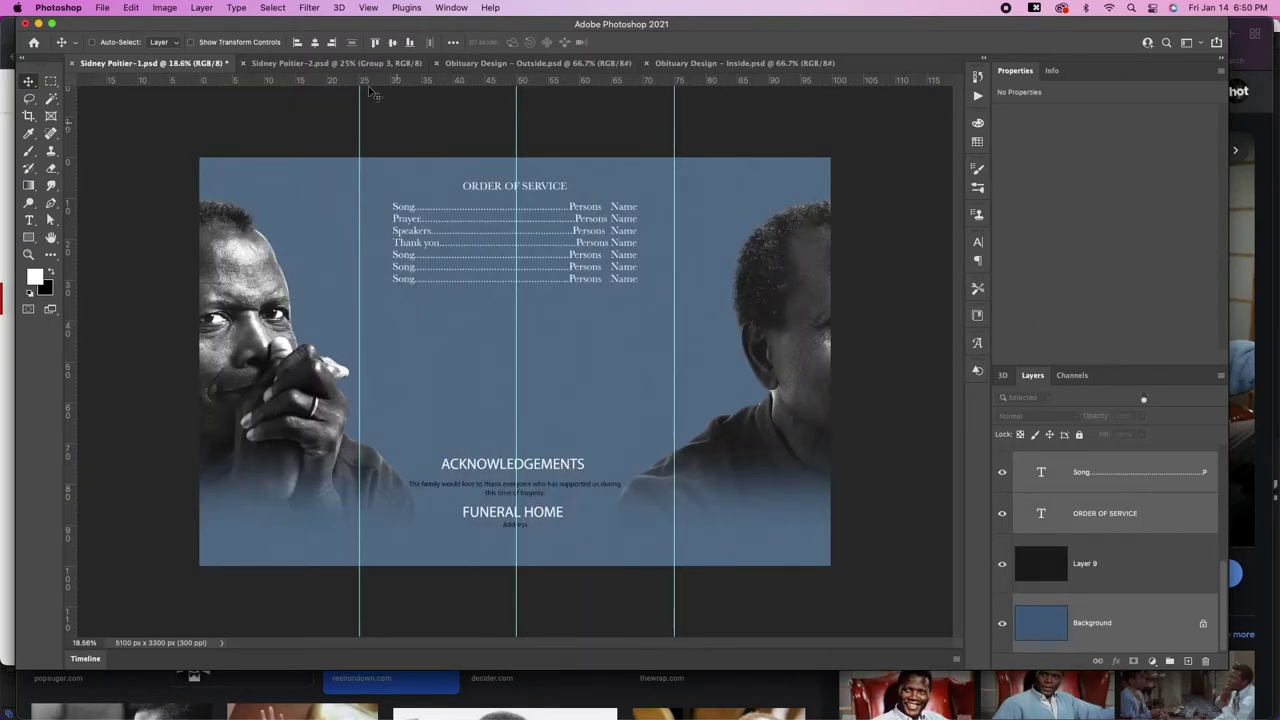
left_click(314, 42)
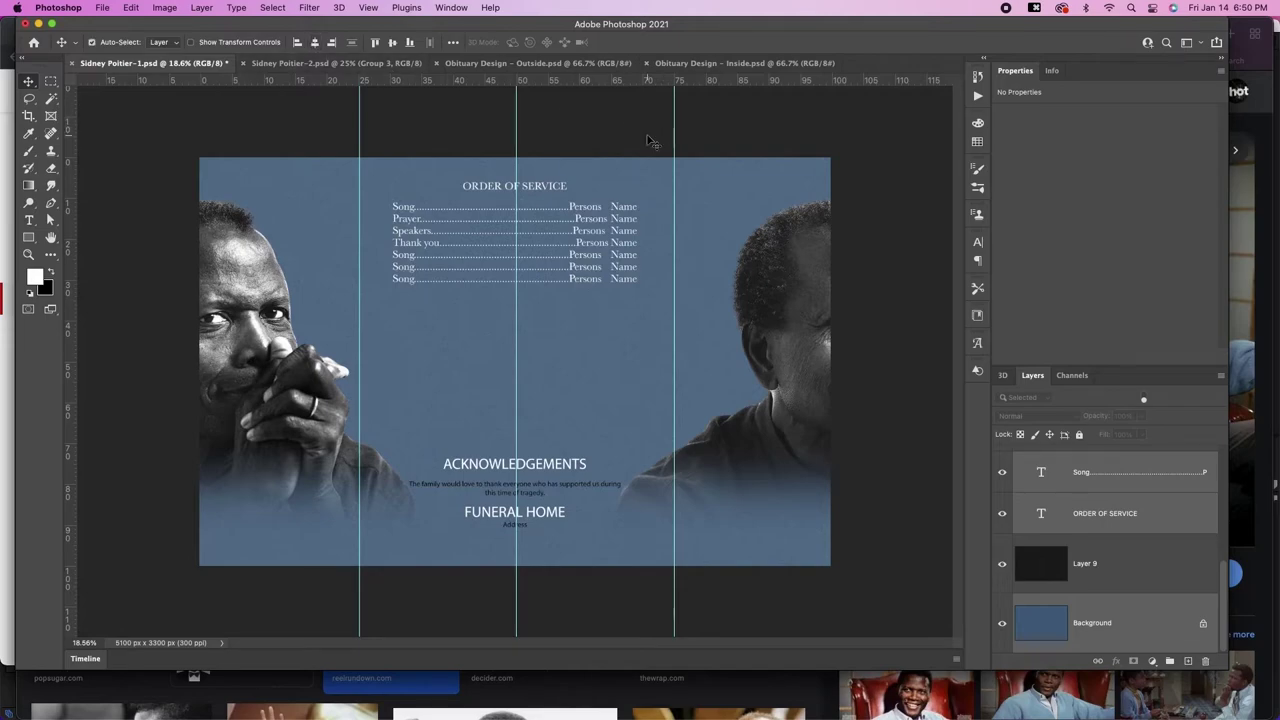
Step: Change the order of service list's font to Myriad Pro Semibold
left_click(582, 198)
key("t")
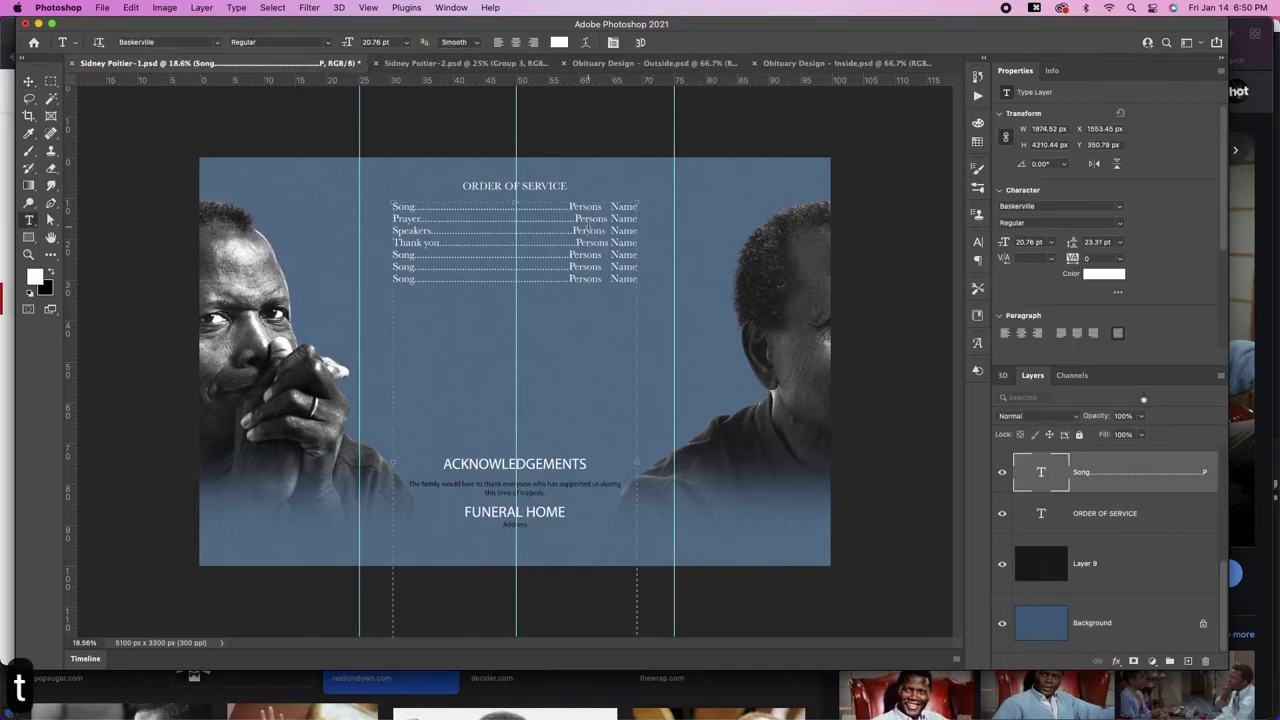
key("super+a")
left_click(1043, 207)
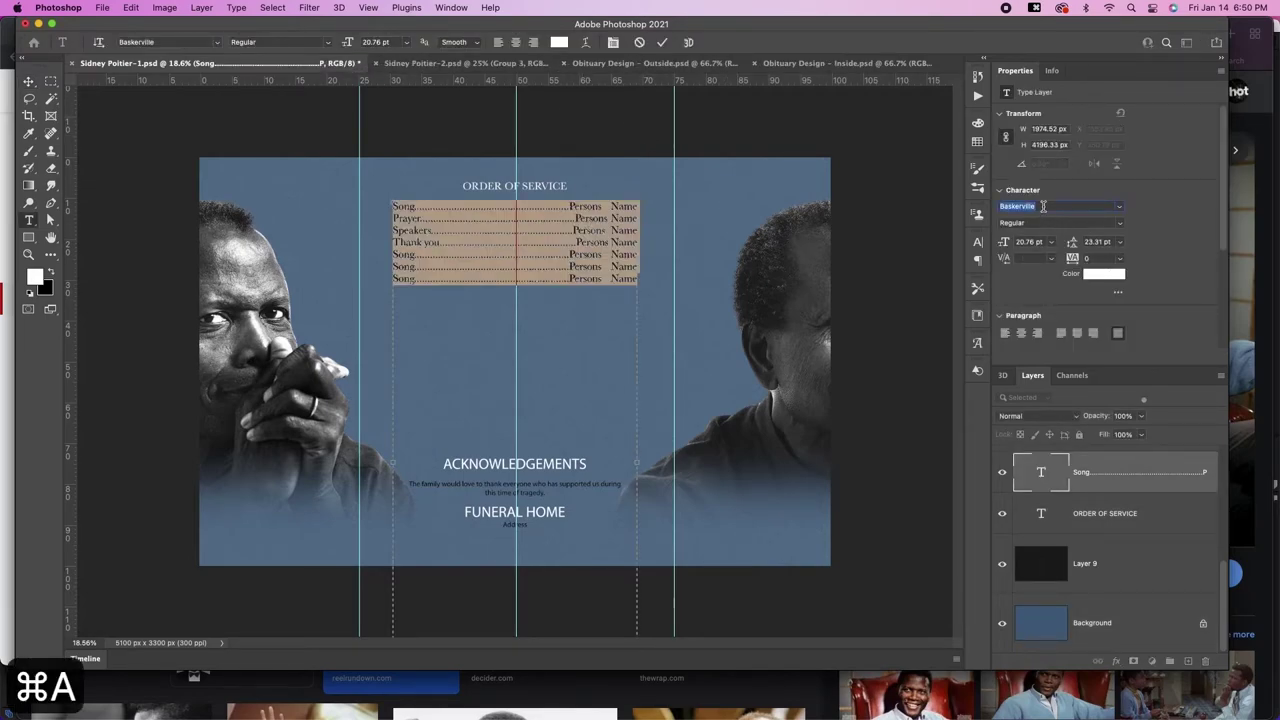
type("myriad")
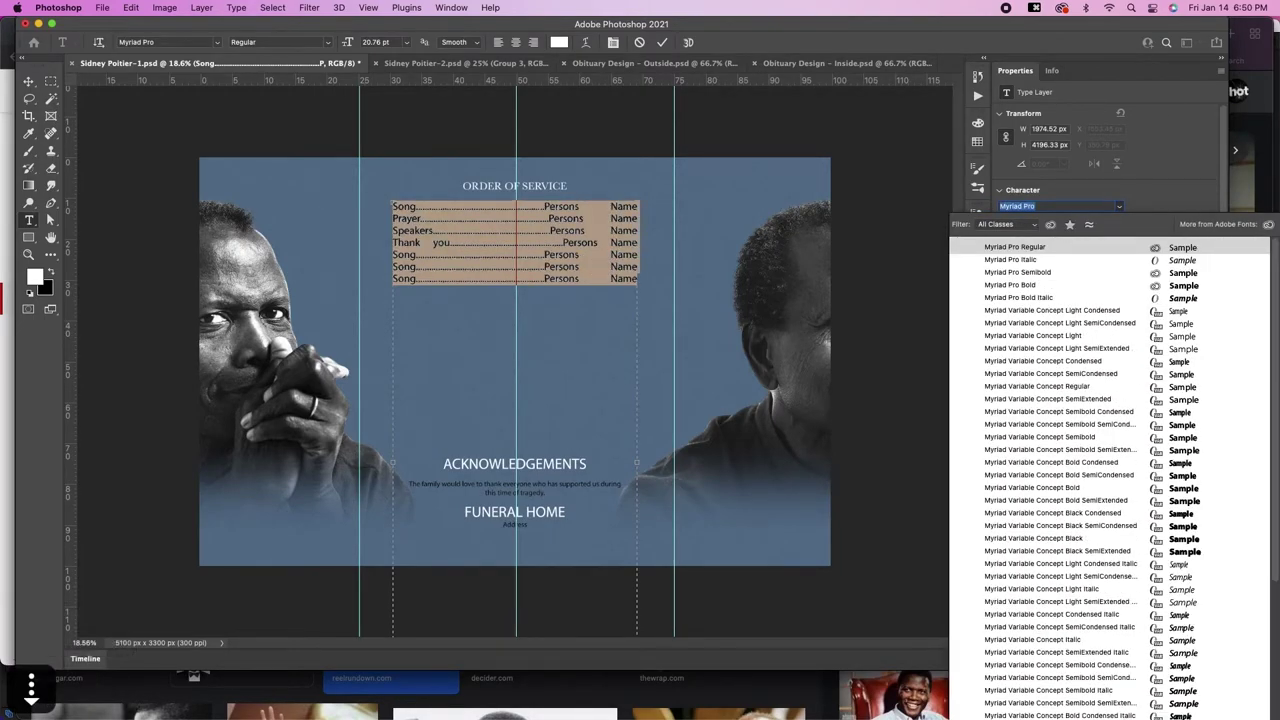
key("Down")
key("Down")
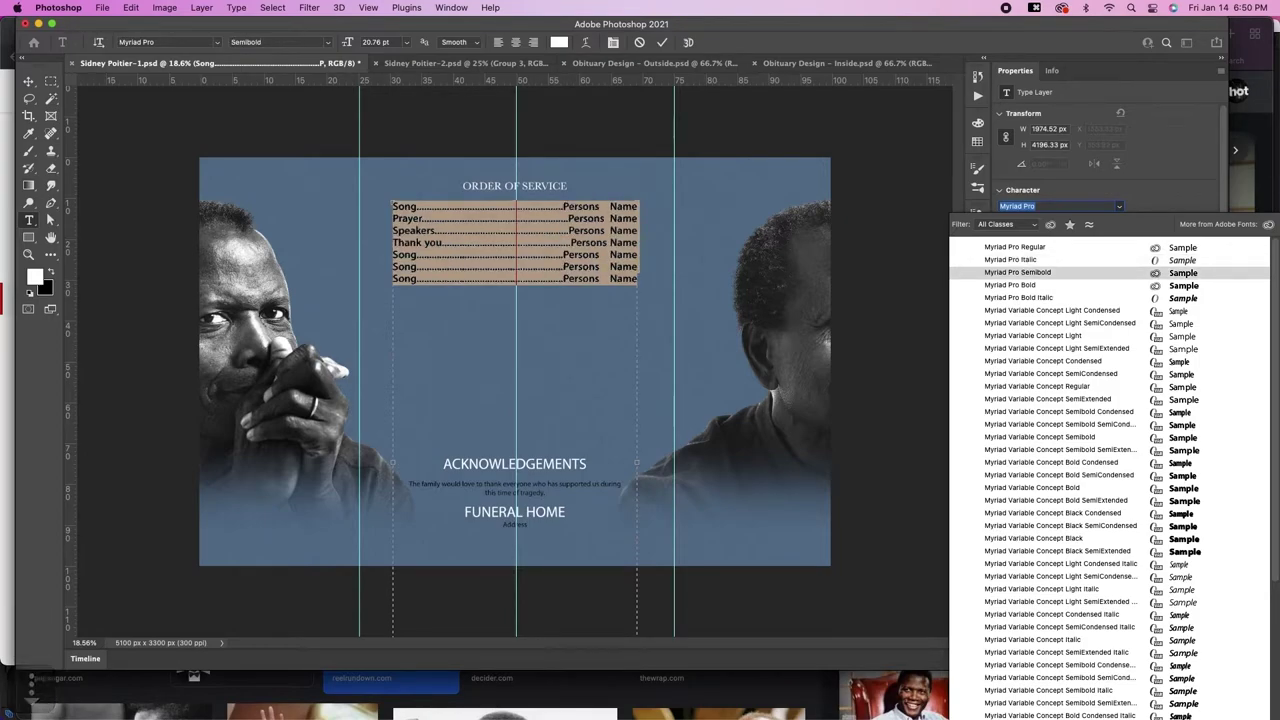
key("Down")
key("Up")
key("Escape")
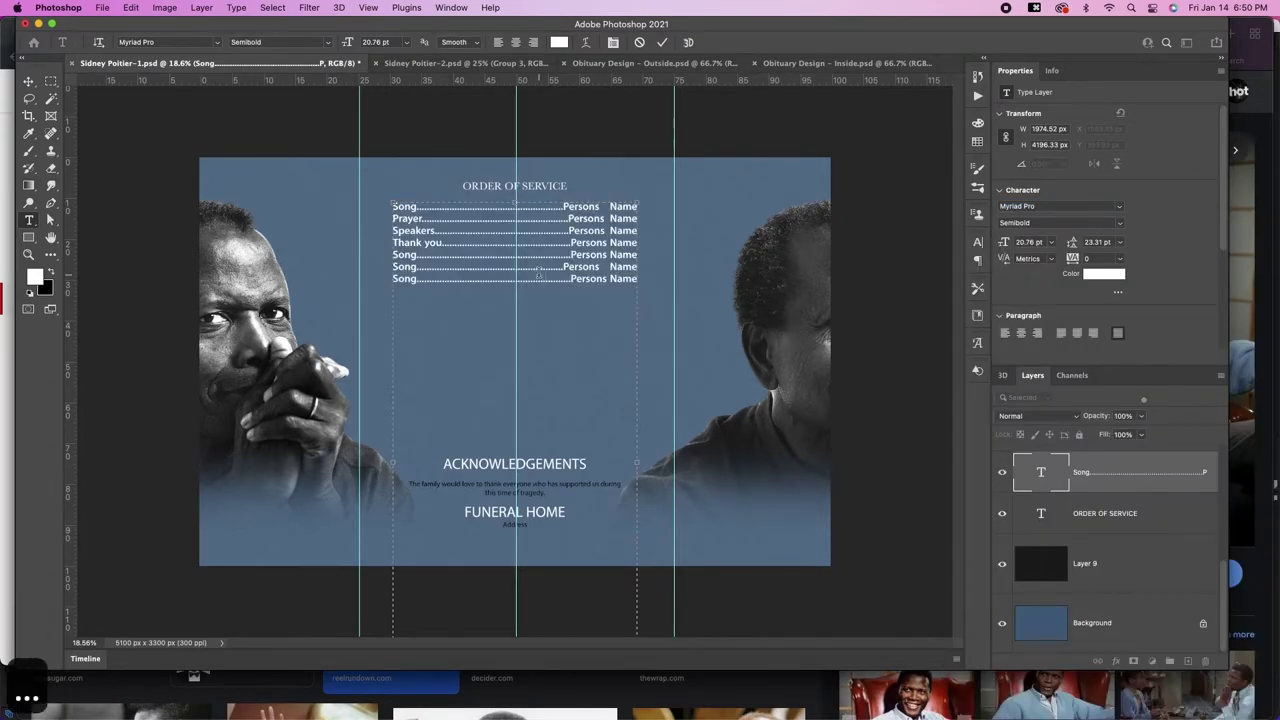
Step: Delete the extra spaces between Persons and Name in the lower Song lines and commit the text
key("BackSpace")
key("BackSpace")
key("super+Return")
key("v")
Step: Close the Obituary Design – Outside and Obituary Design – Inside documents
left_click(563, 64)
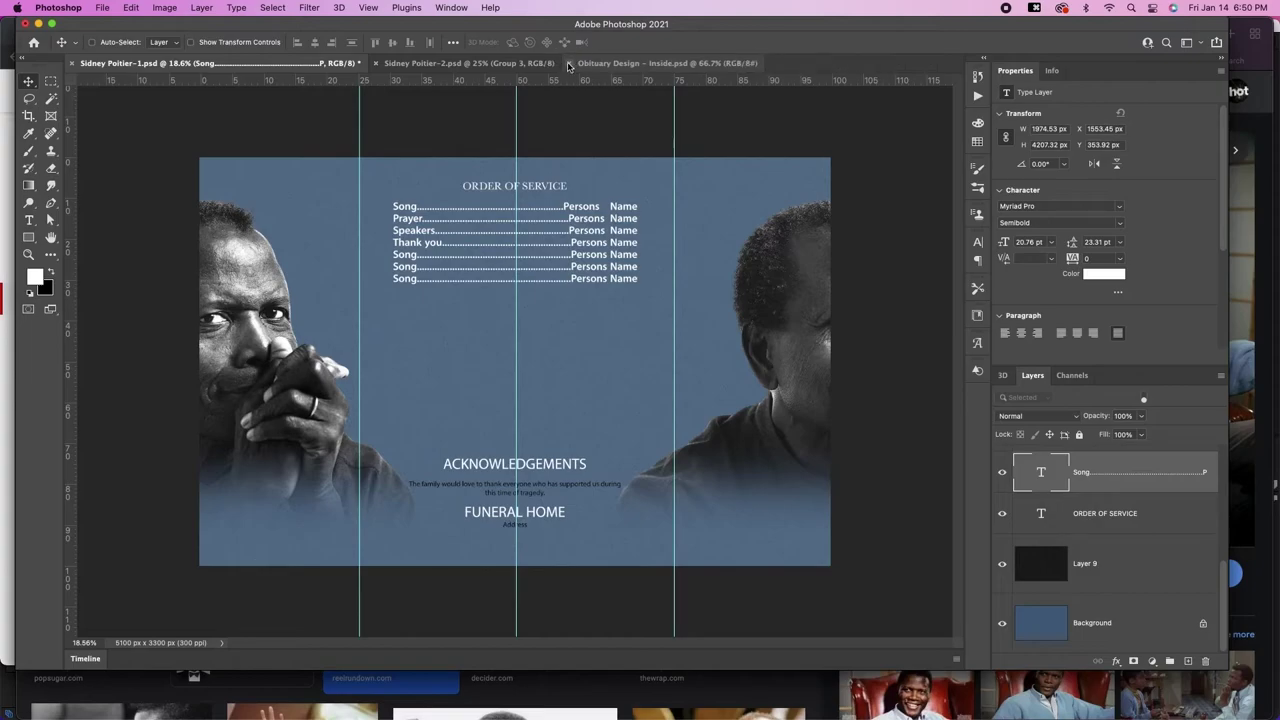
left_click(566, 65)
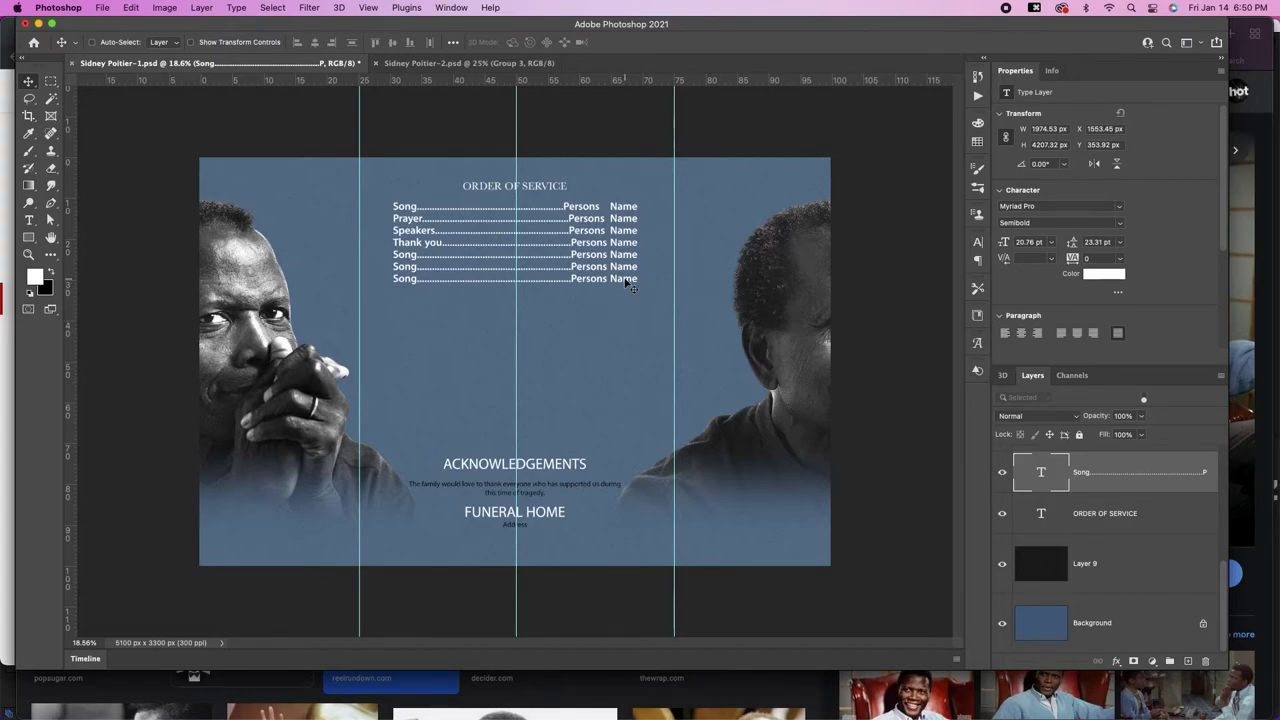
Step: Recolour the acknowledgements paragraph and the Address text white
left_click(538, 490)
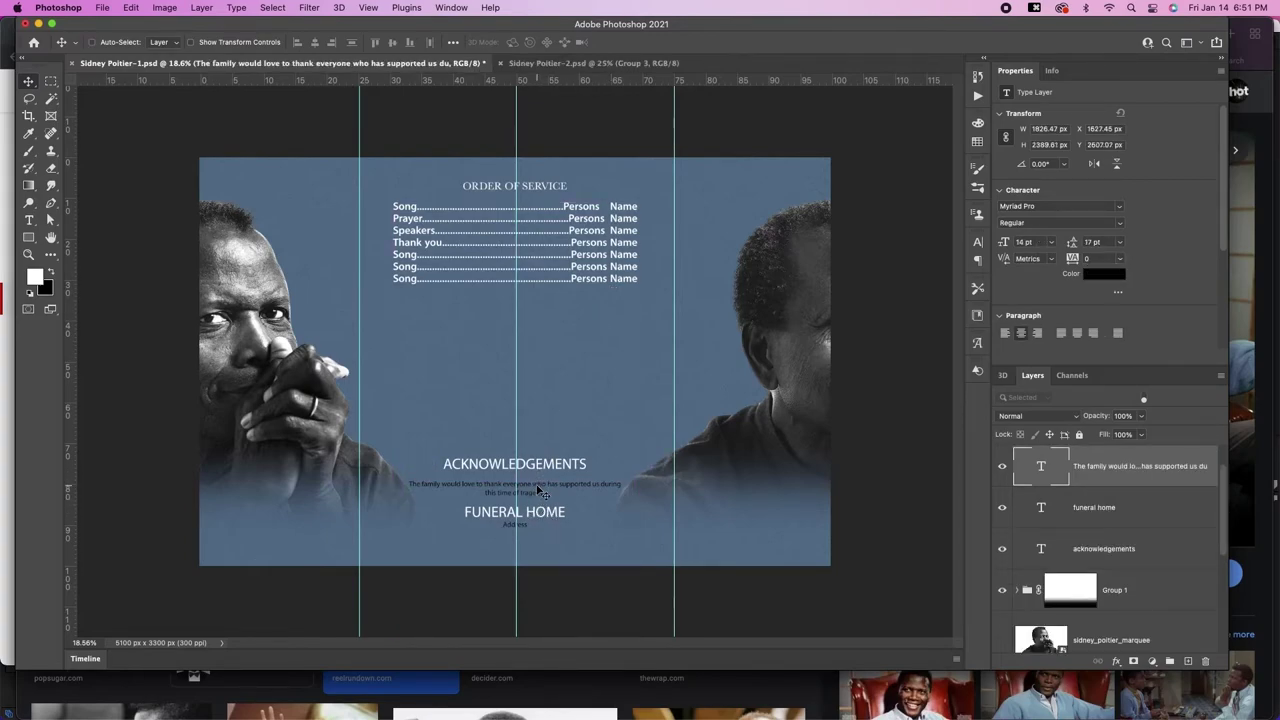
key("x")
key("cmd+BackSpace")
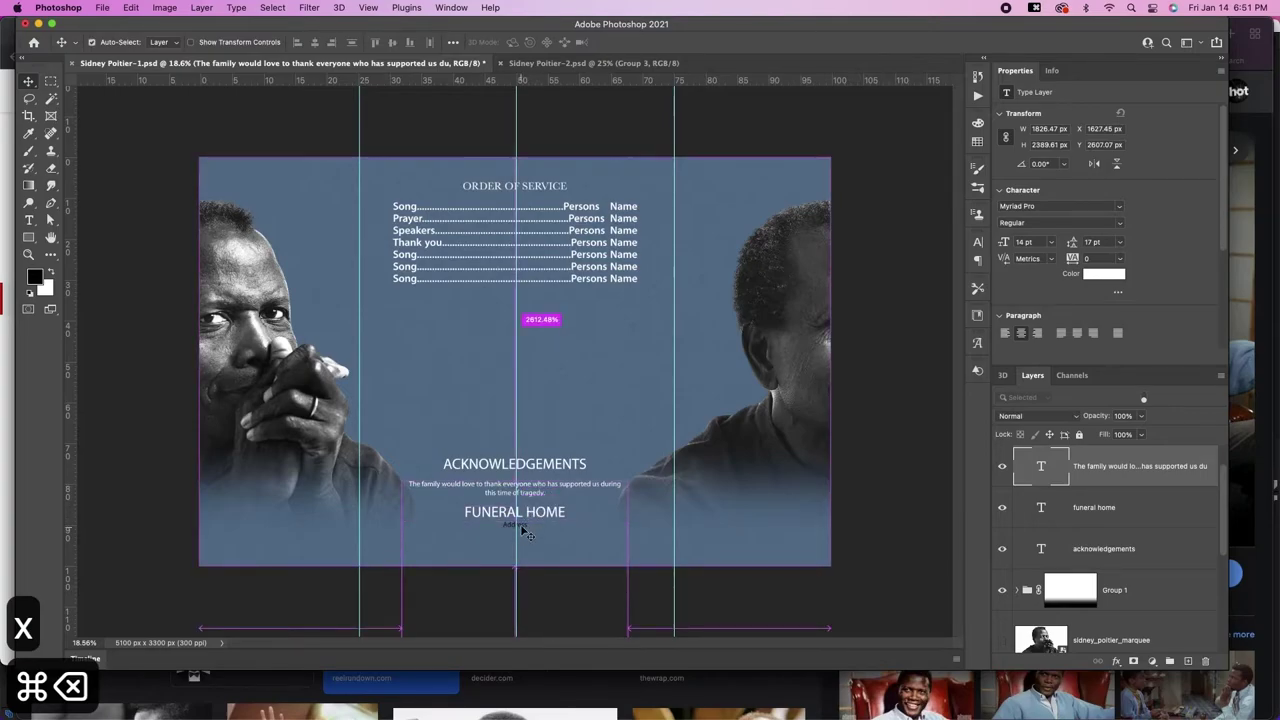
left_click(527, 533, "super")
key("super+BackSpace")
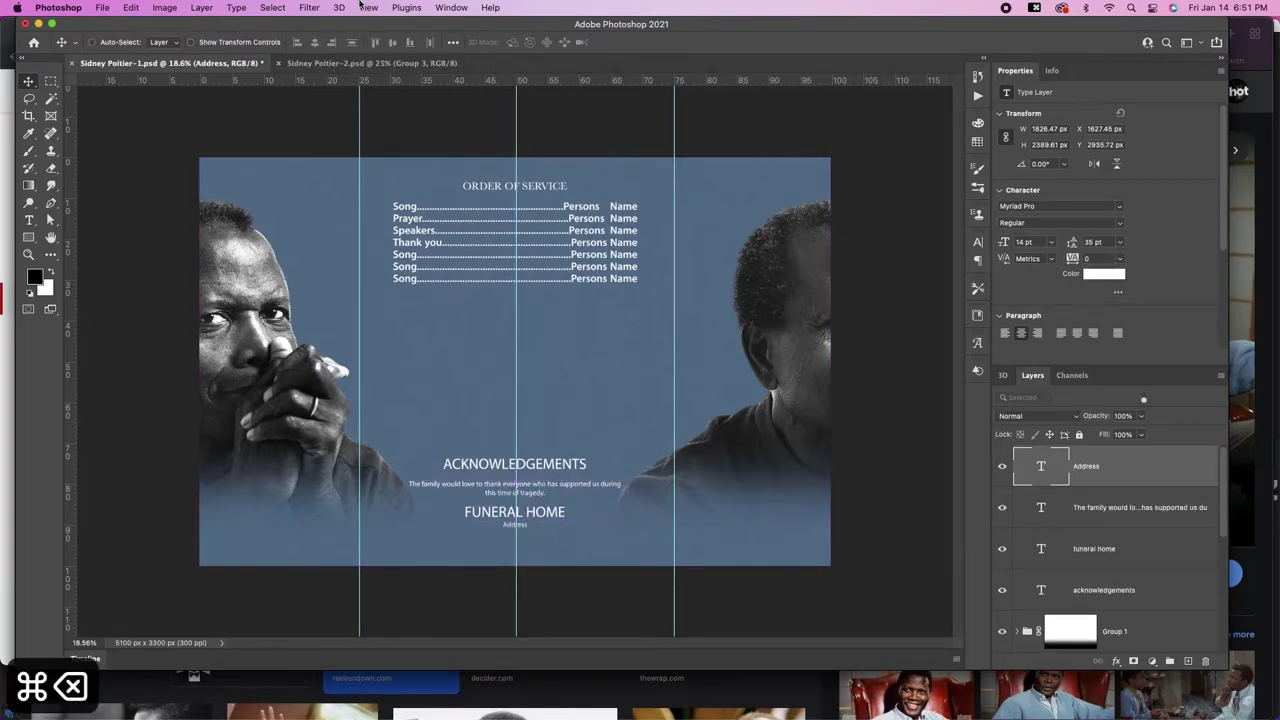
Step: Sample the yellow of the handwritten lettering in Sidney Poitier-2.psd as the foreground colour and return to Sidney Poitier-1.psd
left_click(356, 66)
left_click_drag(223, 254, 340, 190)
key("i")
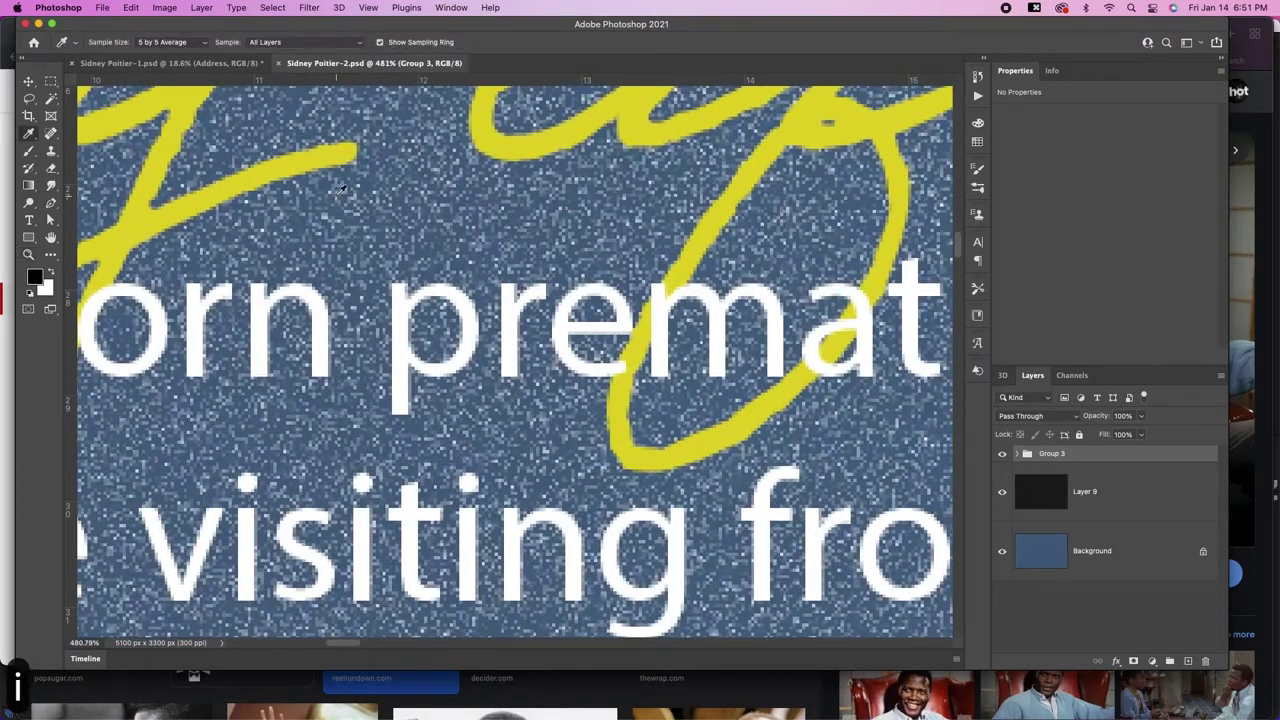
left_click(205, 190)
key("v")
left_click(170, 63)
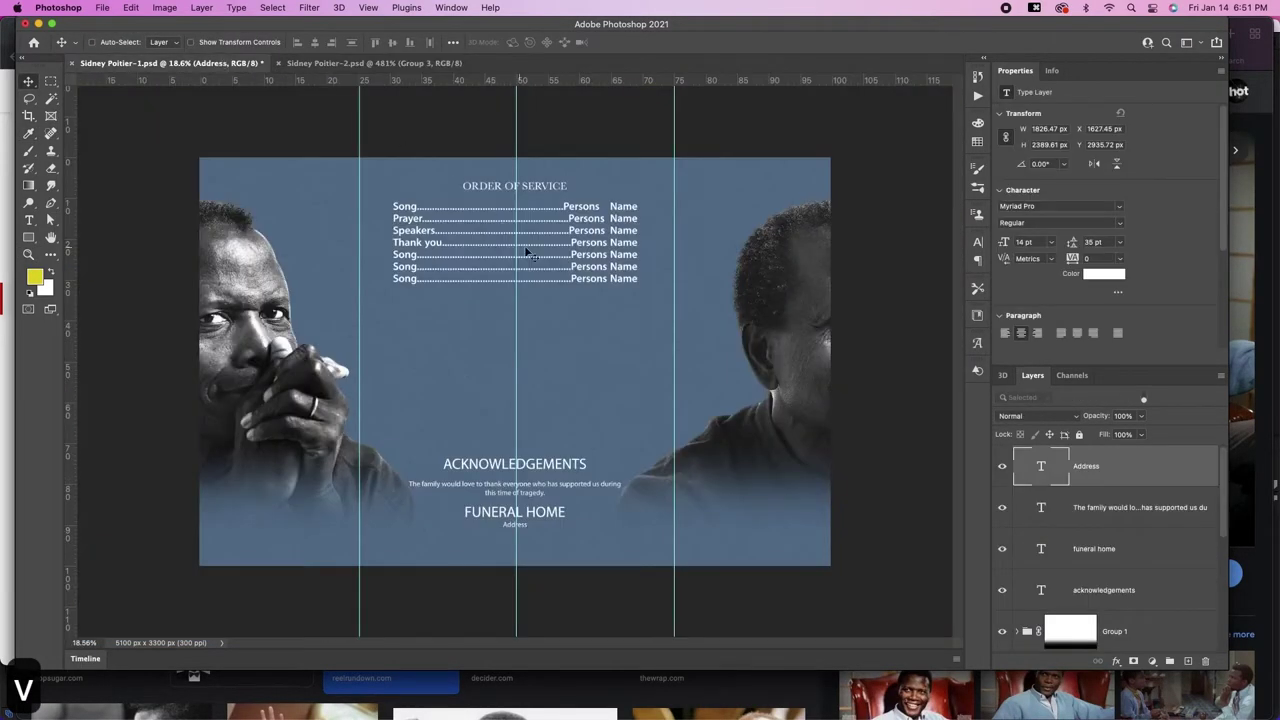
Step: Colour the Acknowledgements, Funeral Home and Order of Service headings with the sampled yellow, e3d427
left_click(512, 468, "super")
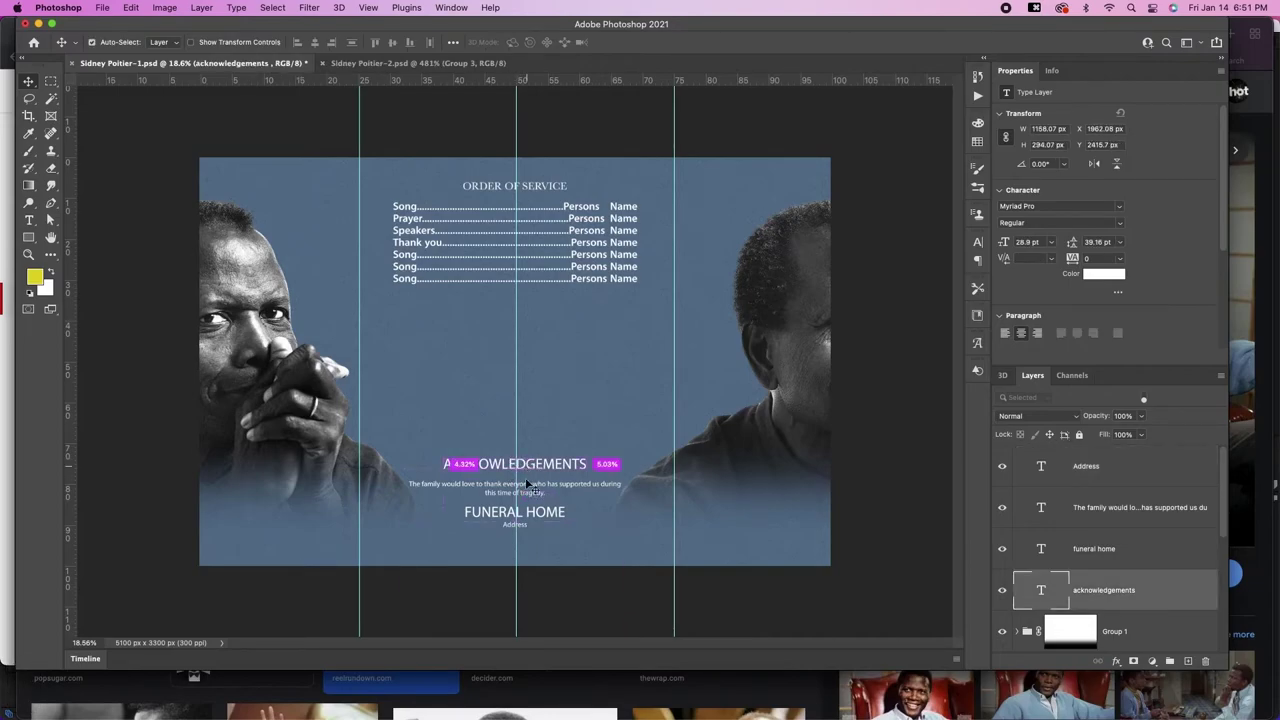
left_click(553, 518, "shift+super")
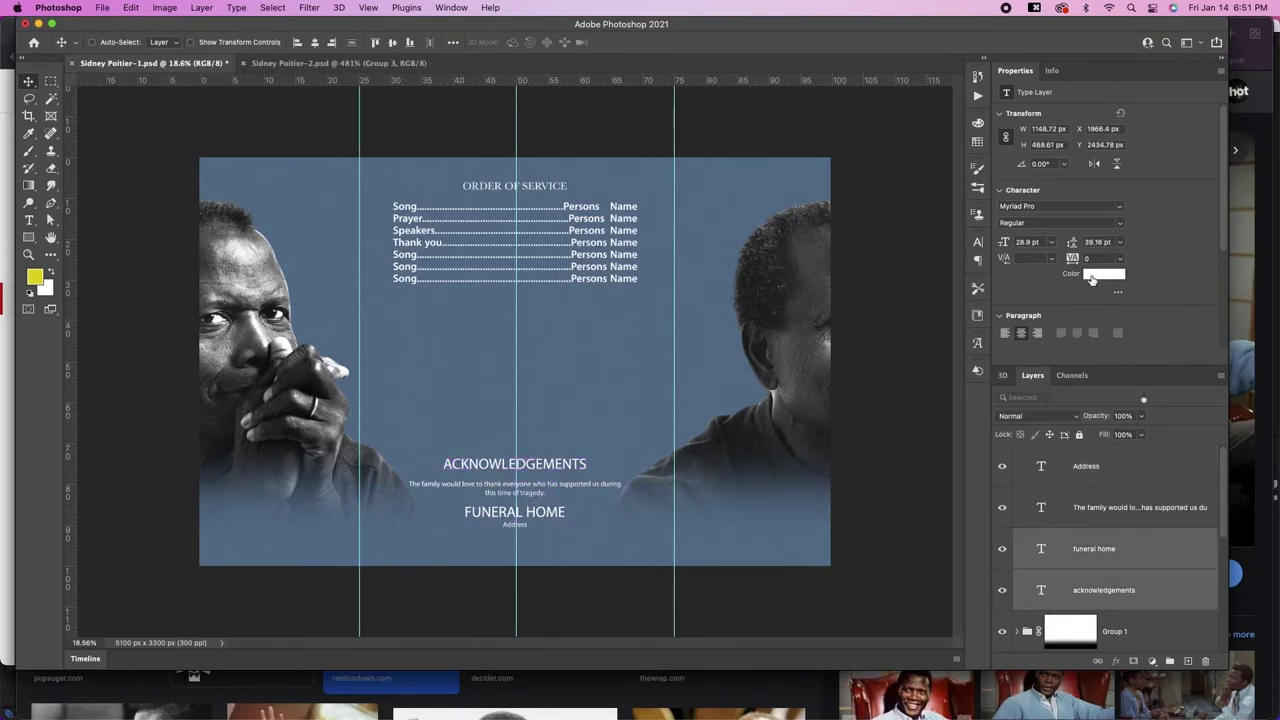
left_click(522, 187, "shift+super")
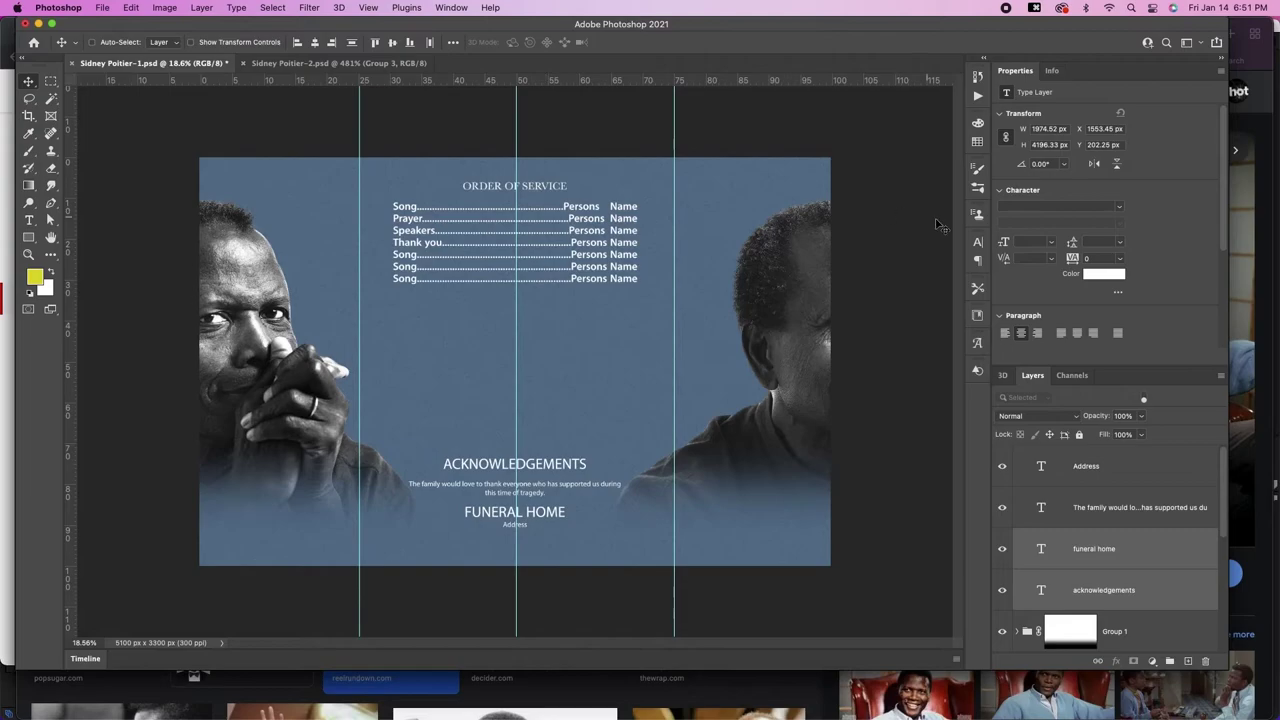
left_click(1106, 273)
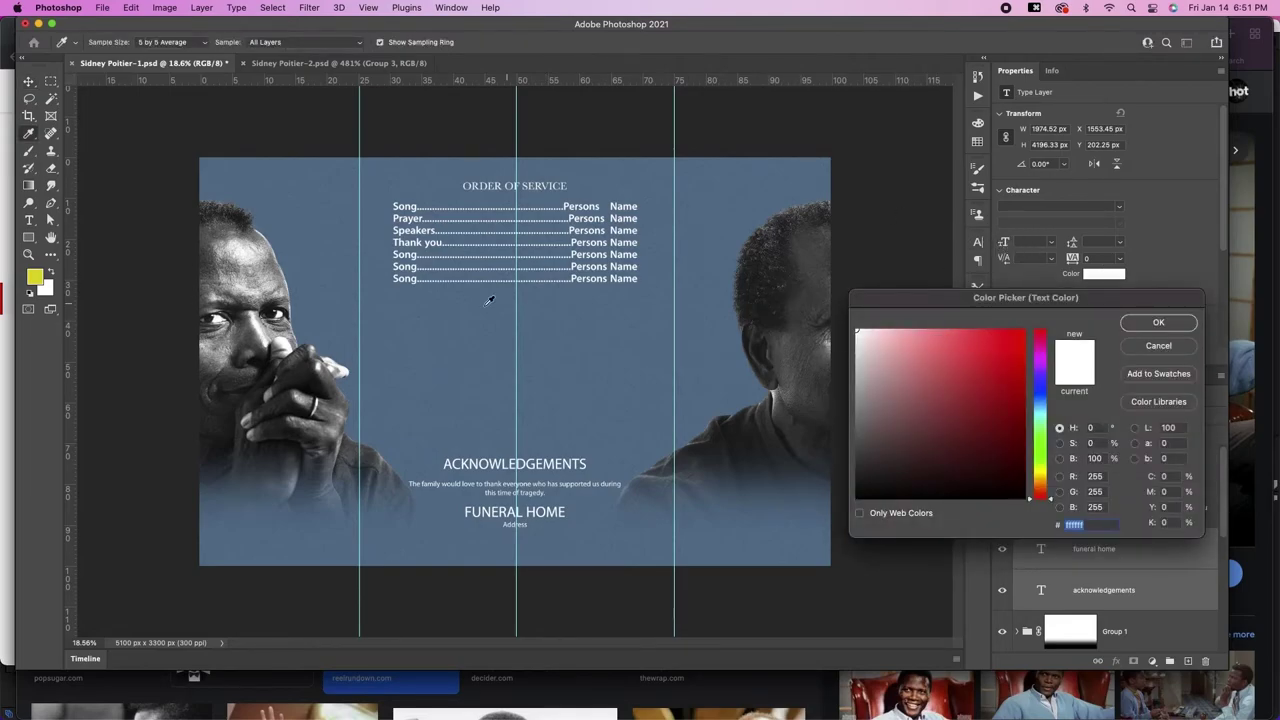
left_click(36, 275)
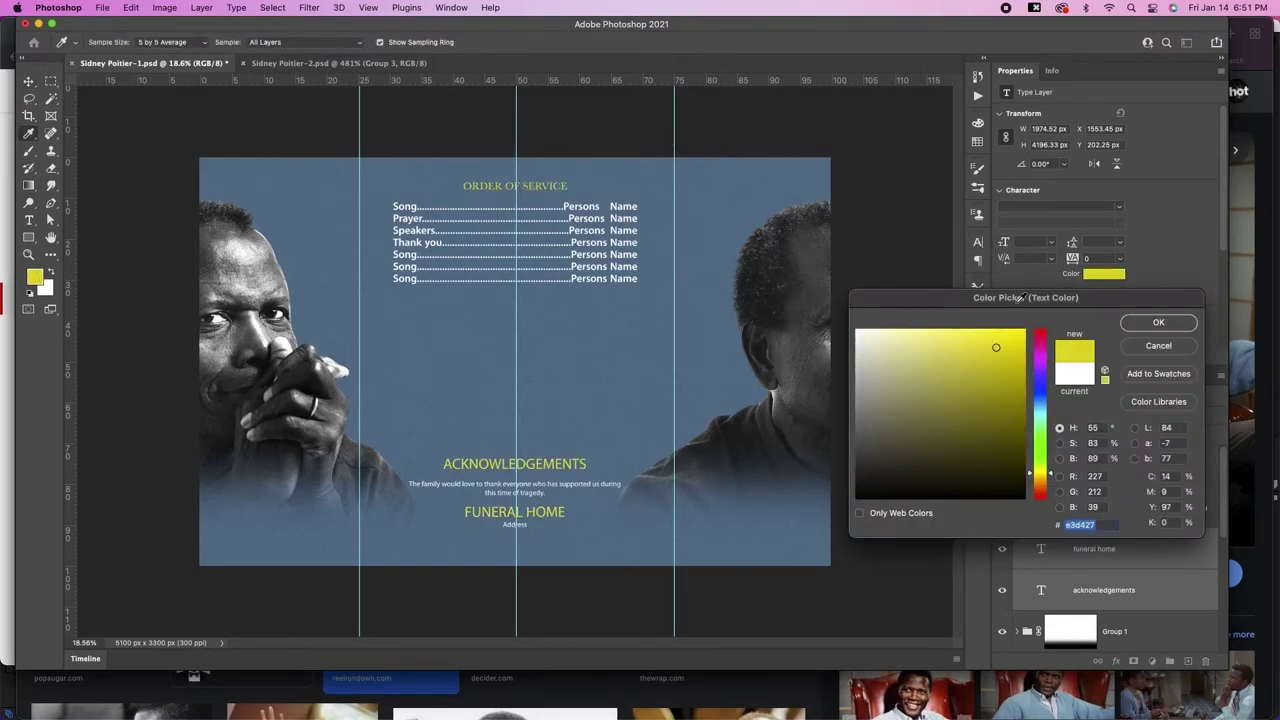
left_click(1158, 323)
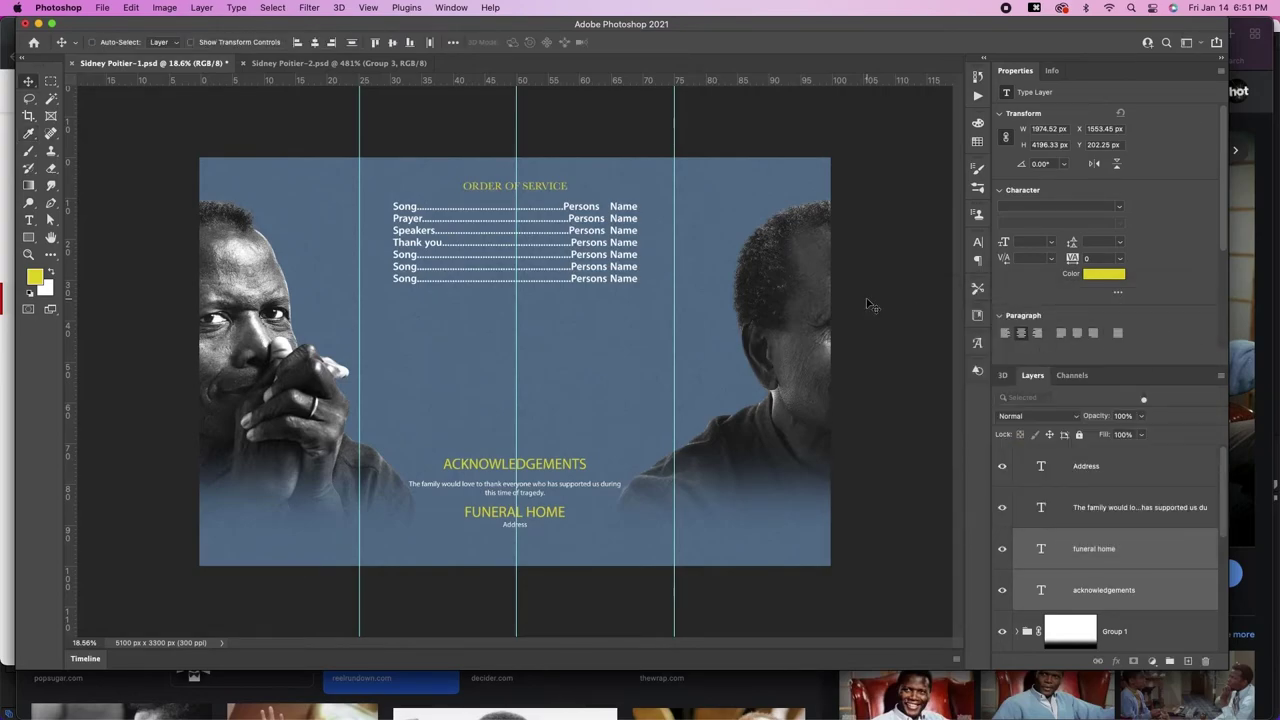
Step: Change the font of the three selected headings to Adobe Handwriting
key("t")
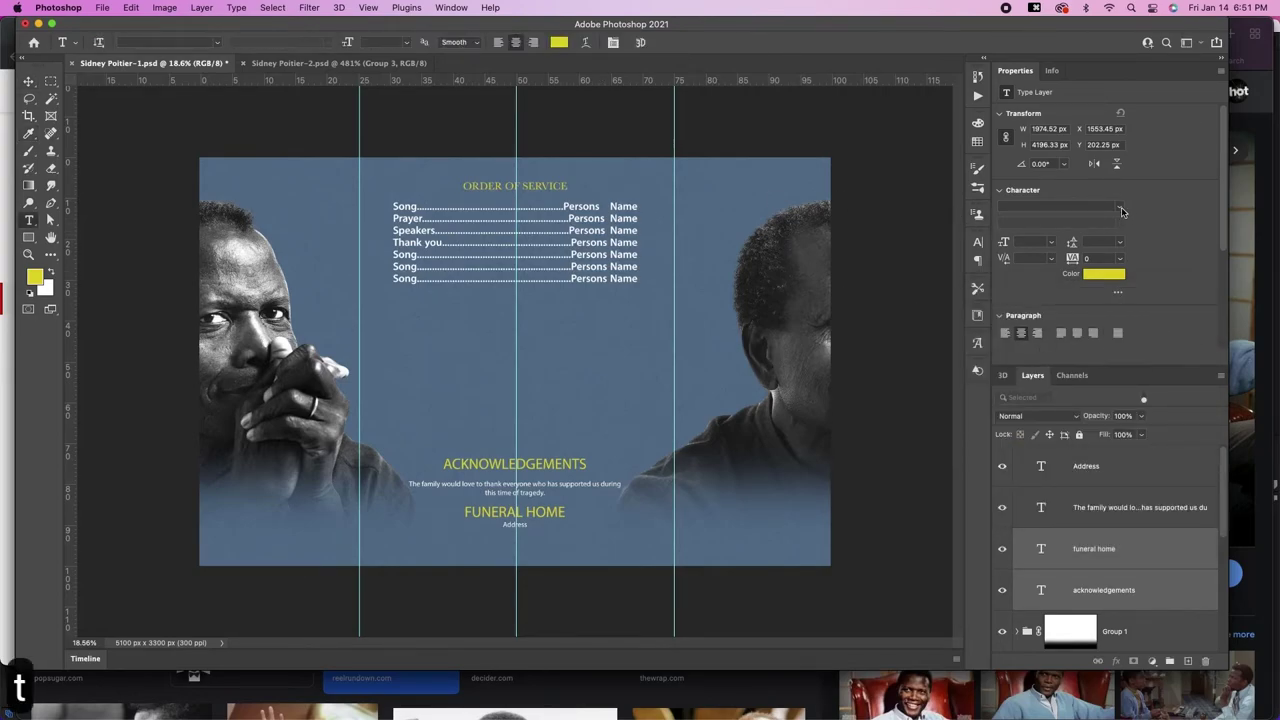
left_click(1119, 208)
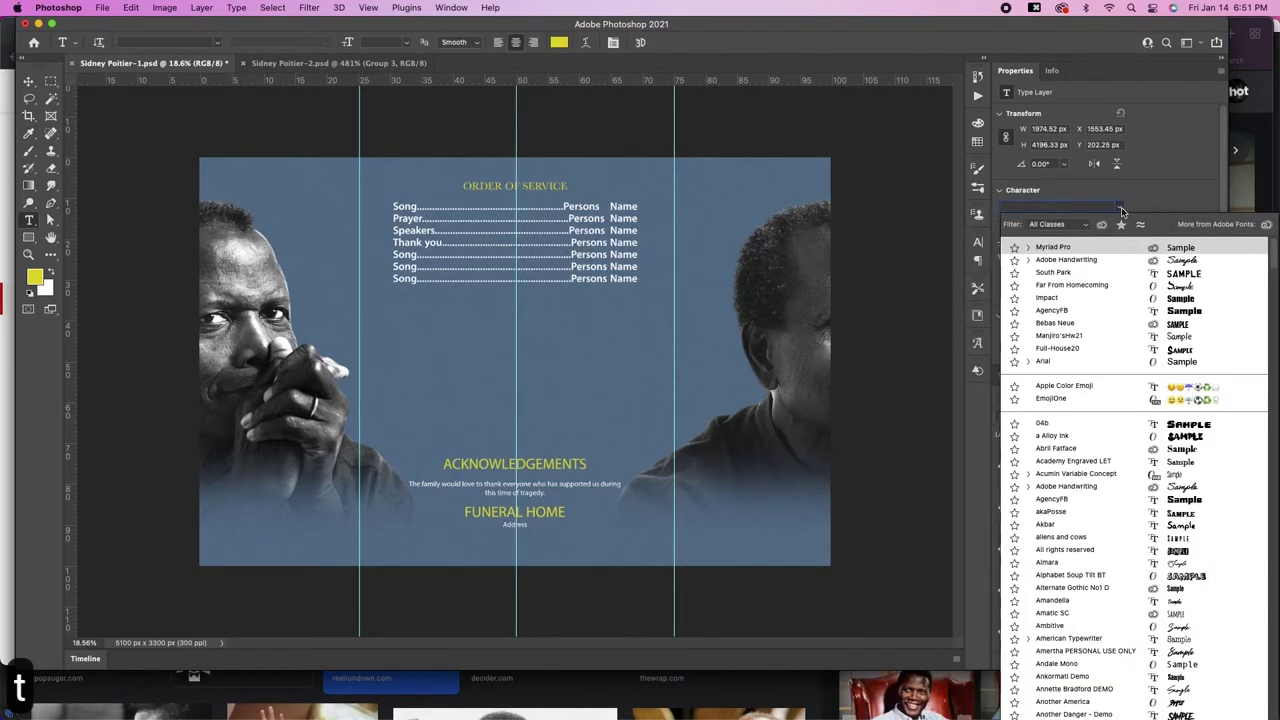
left_click(1066, 259)
Step: Paint one large soft white glow at the centre on a new layer above Layer 9 and set its blend mode to Overlay
left_click(1085, 563)
key("b")
key("x")
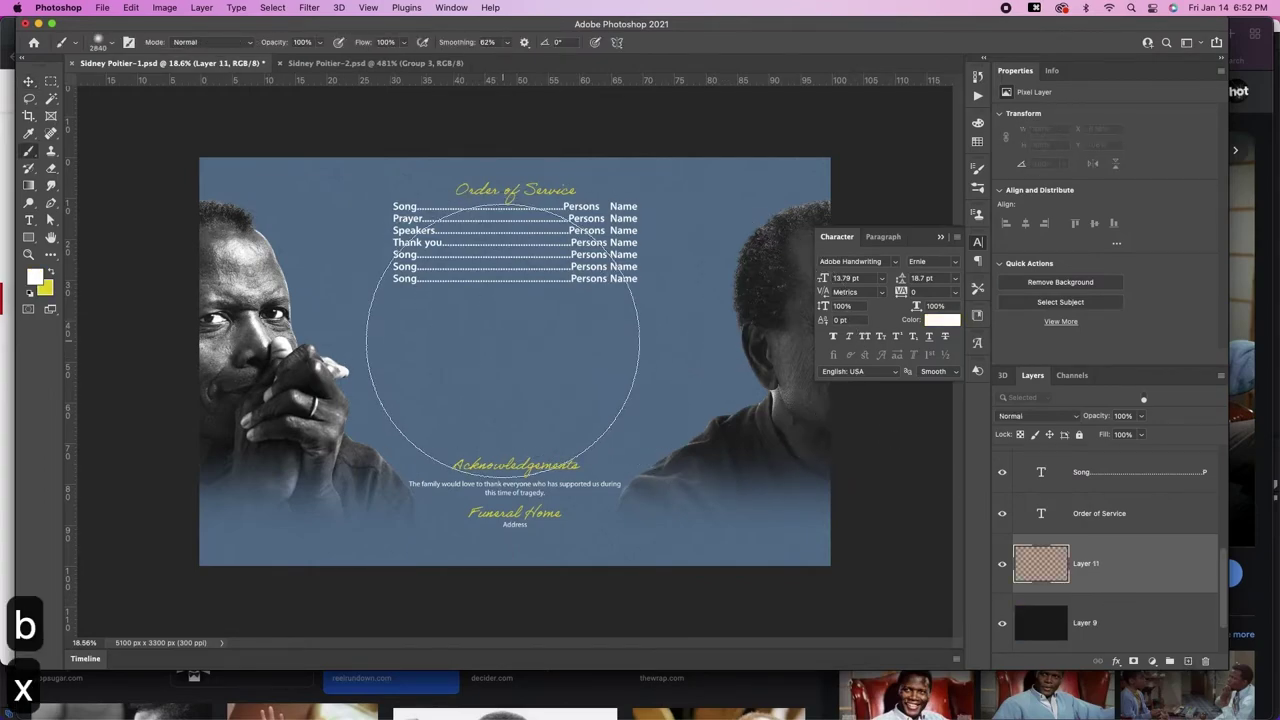
left_click(503, 346)
key("v")
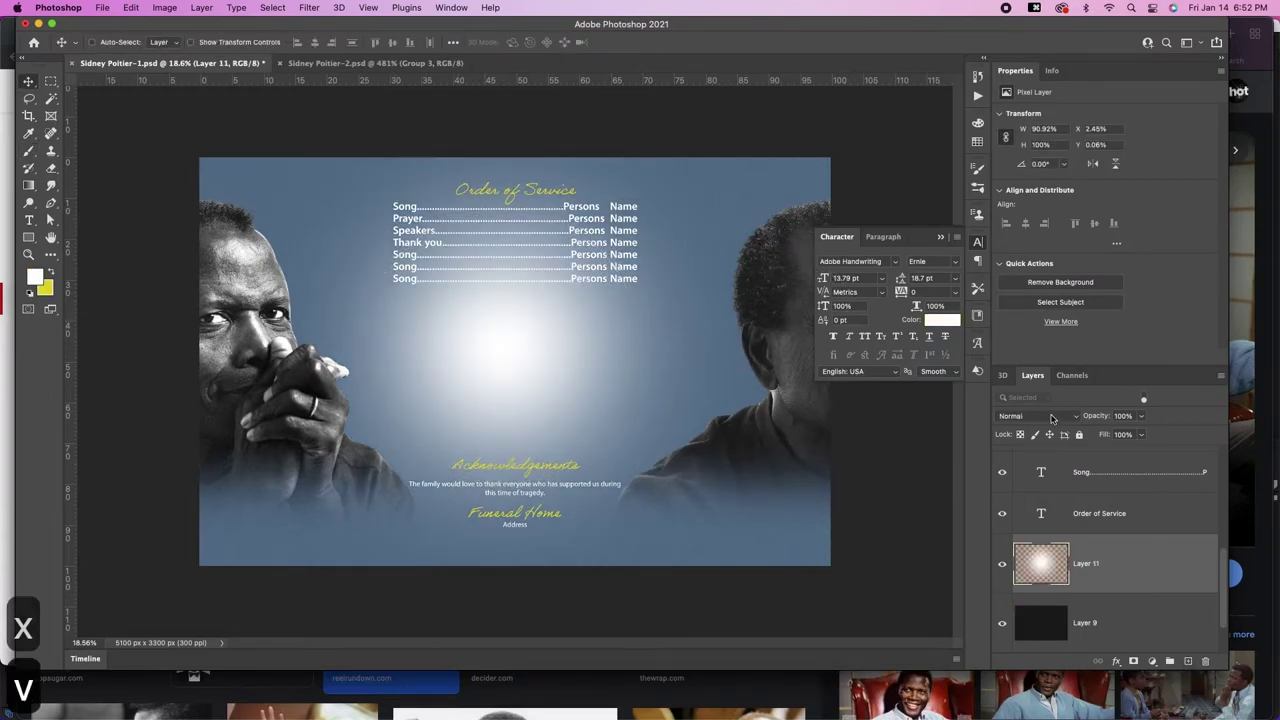
left_click(1038, 416)
left_click(1031, 590)
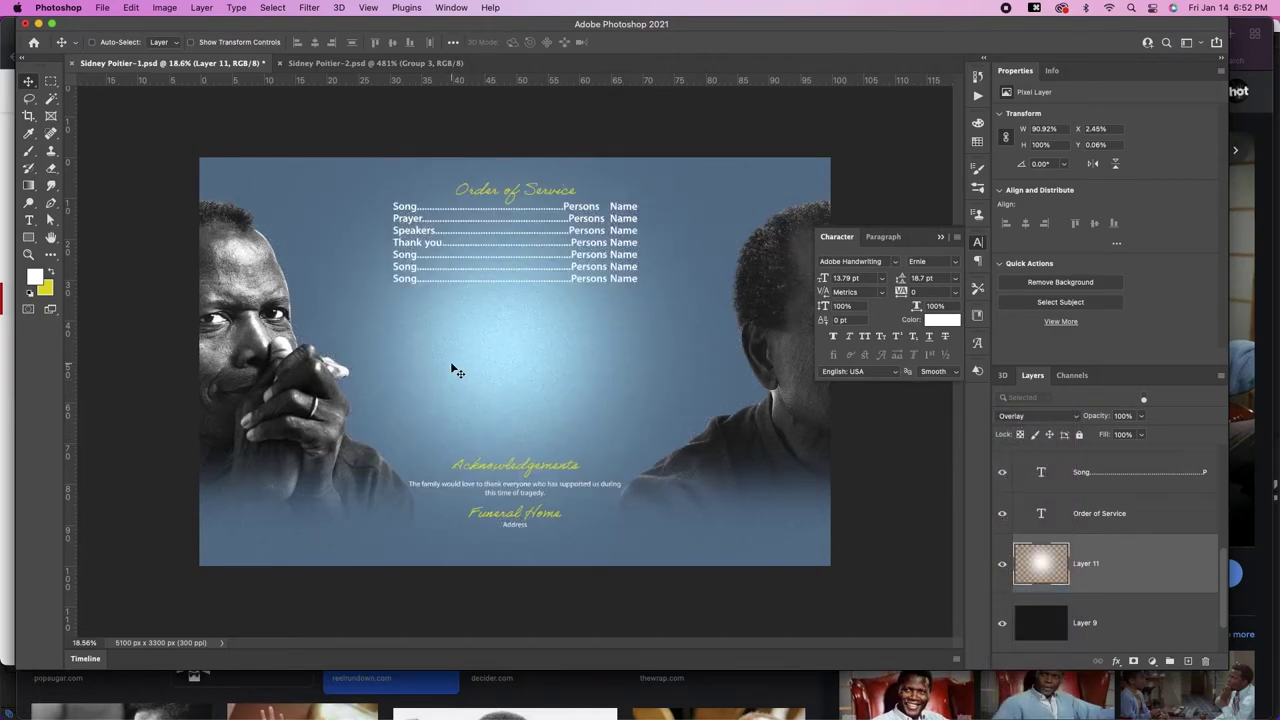
Step: Show the guides and mask the glow layer to the half of the canvas left of the centre guide
key("super+h")
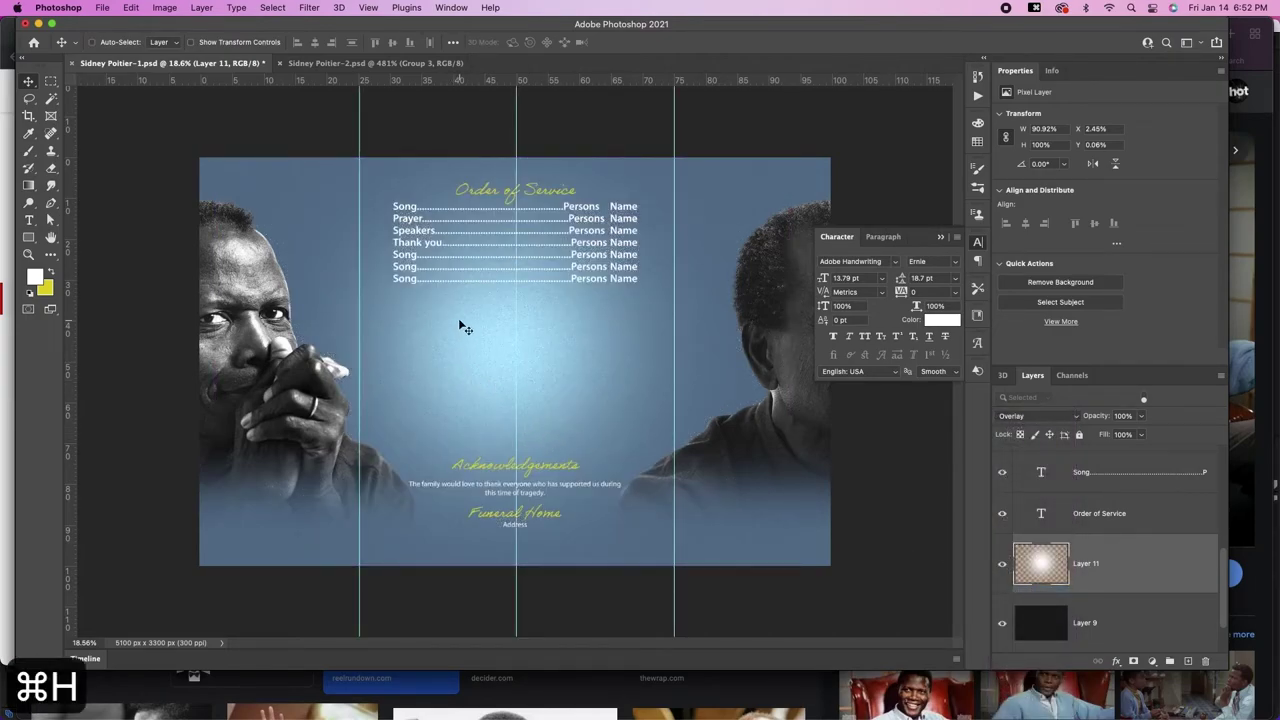
key("m")
left_click_drag(199, 157, 510, 627)
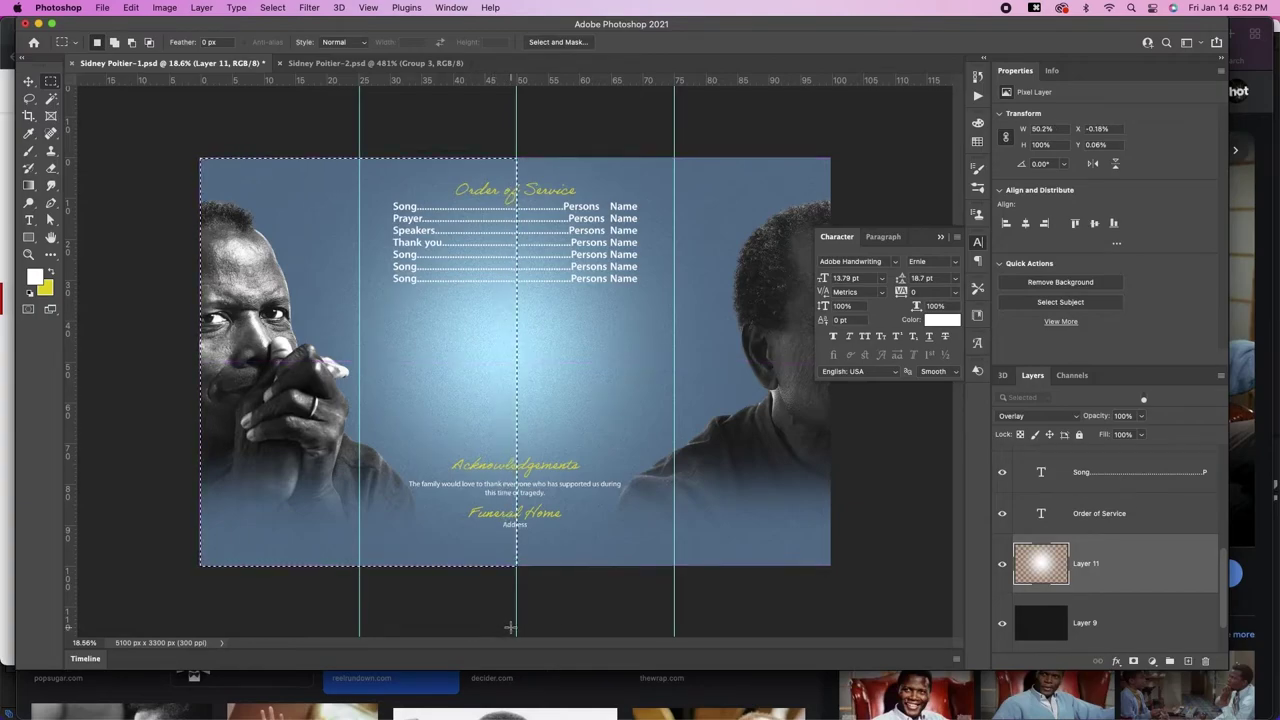
left_click(1134, 661)
key("v")
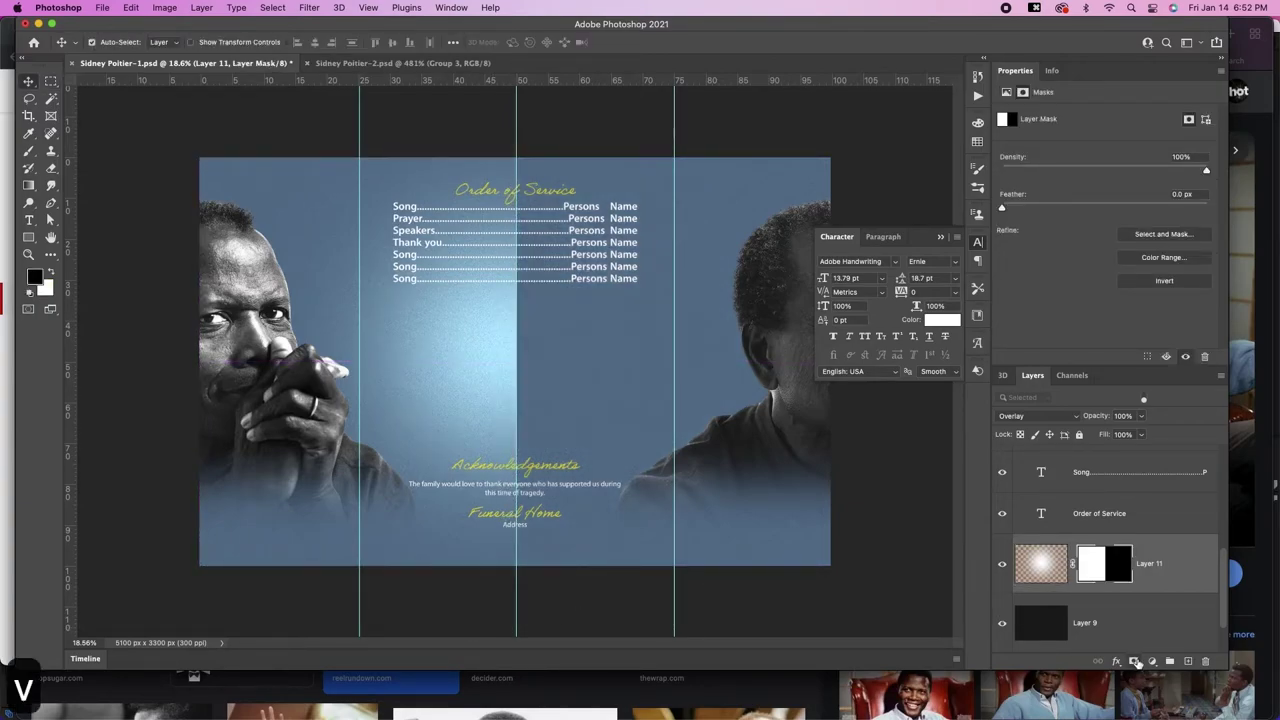
Step: Duplicate the masked glow layer and invert the copy's mask so it covers the opposite half
key("super+j")
key("super+i")
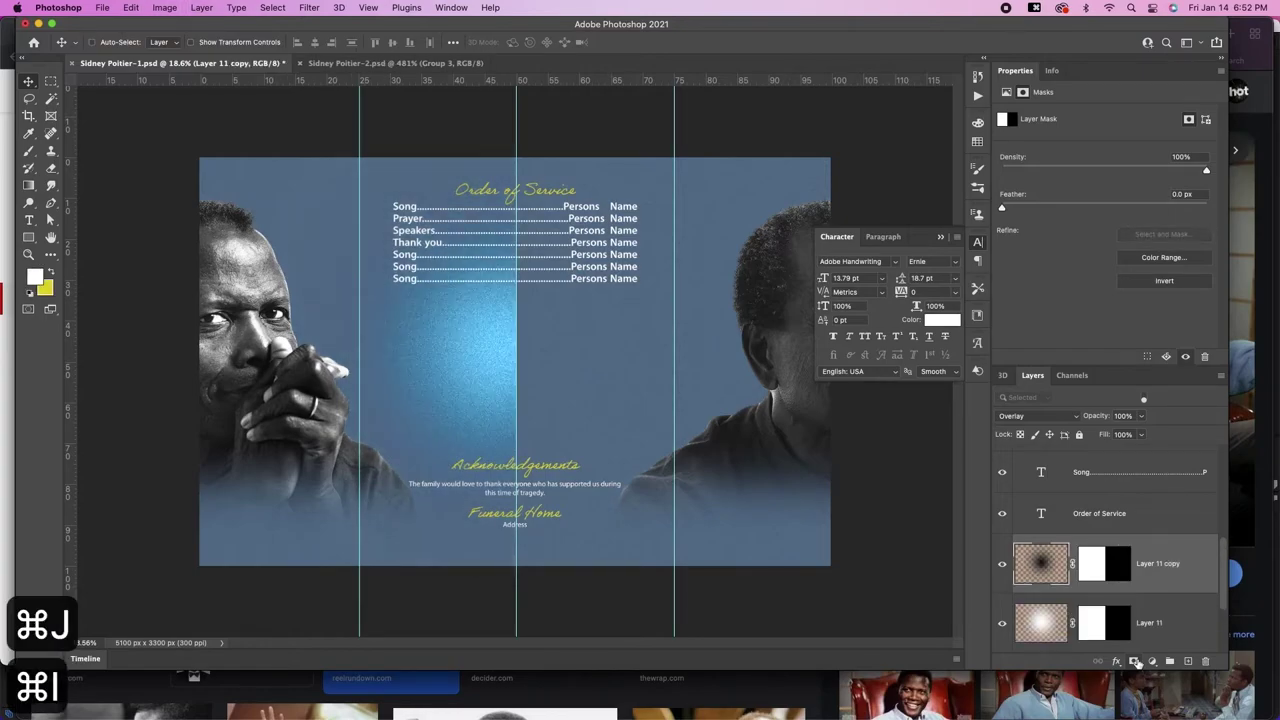
key("super+z")
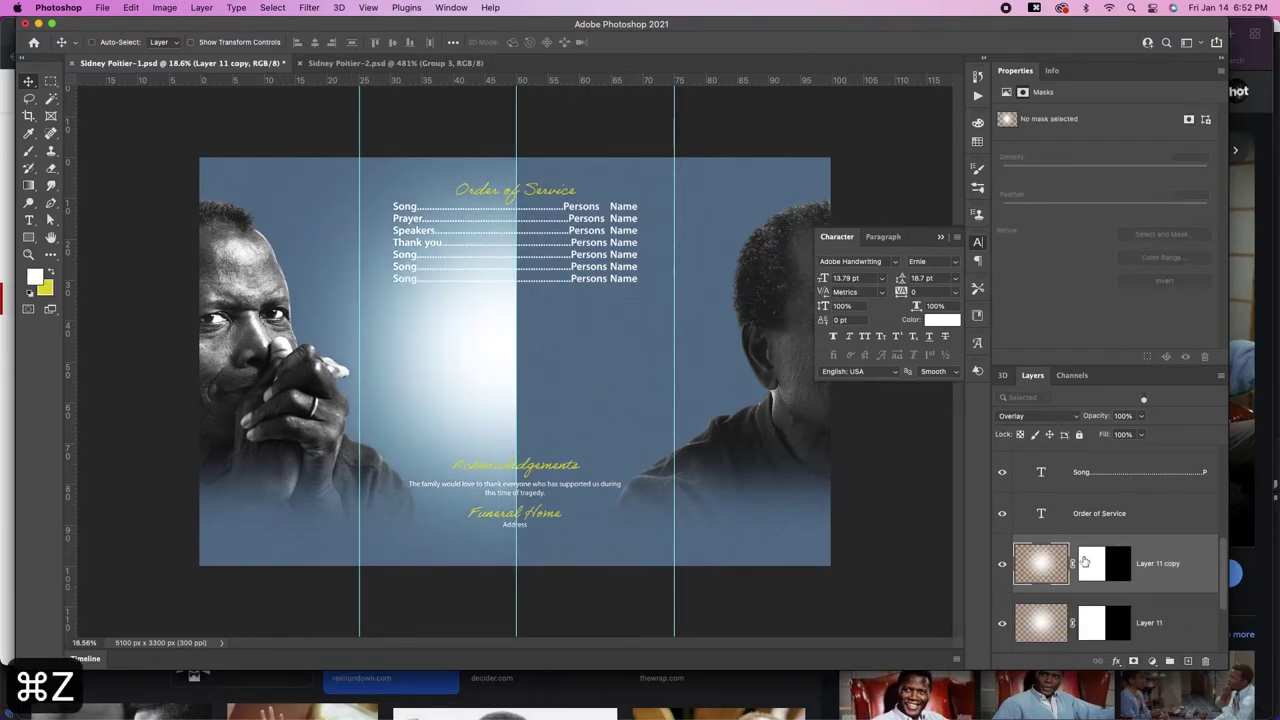
left_click(1103, 567)
key("super+i")
key("v")
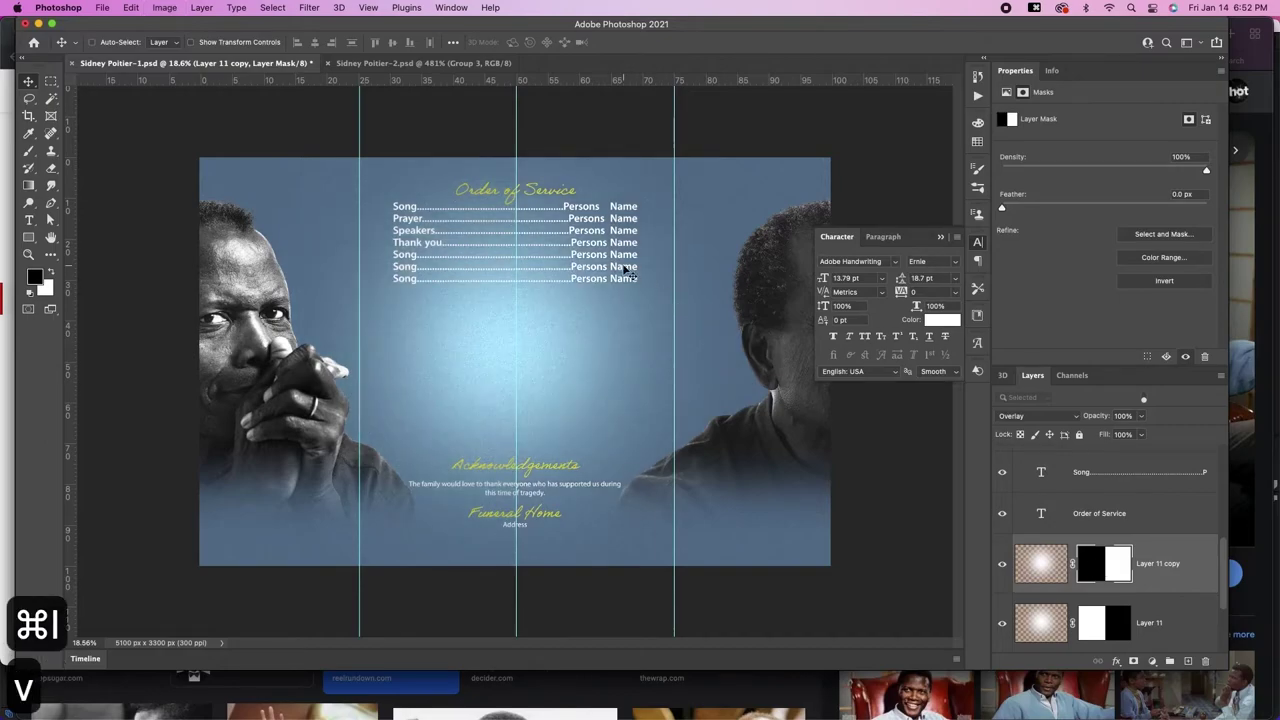
Step: Move the right glow half behind the left portrait and the left half behind the right portrait, and group both glow layers
left_click_drag(563, 331, 269, 356)
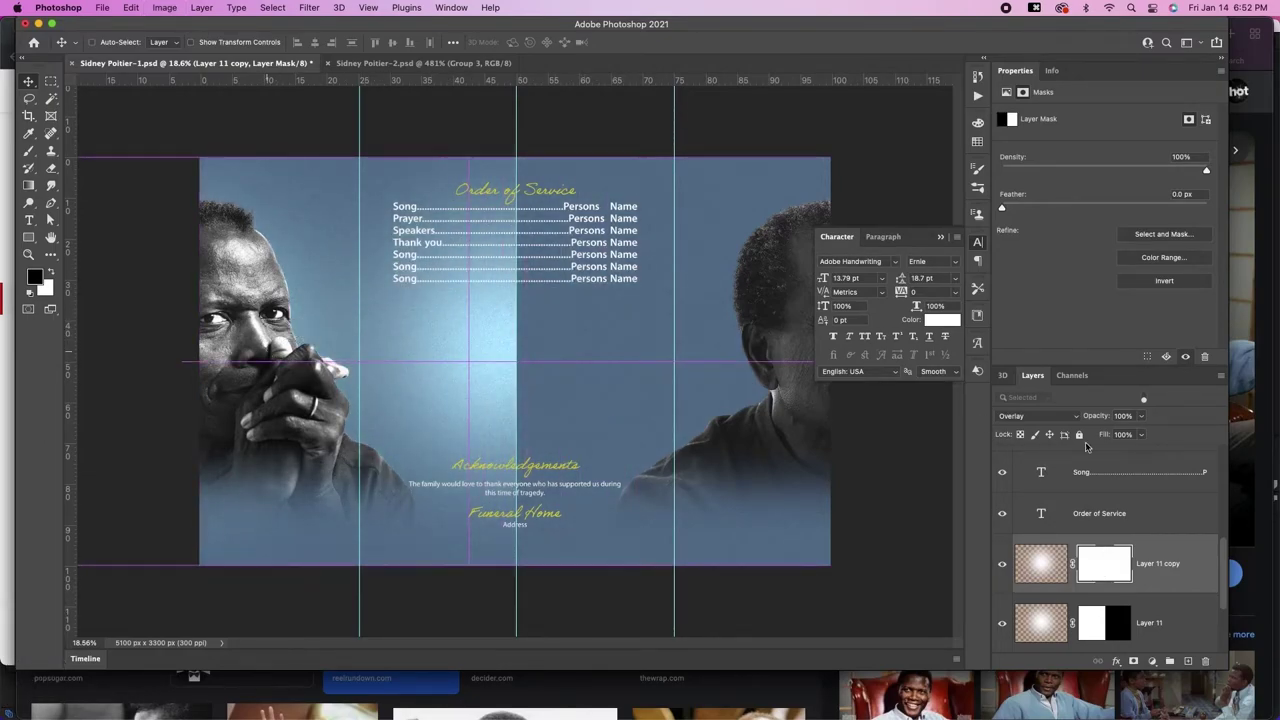
left_click(1160, 620)
left_click_drag(353, 322, 655, 300)
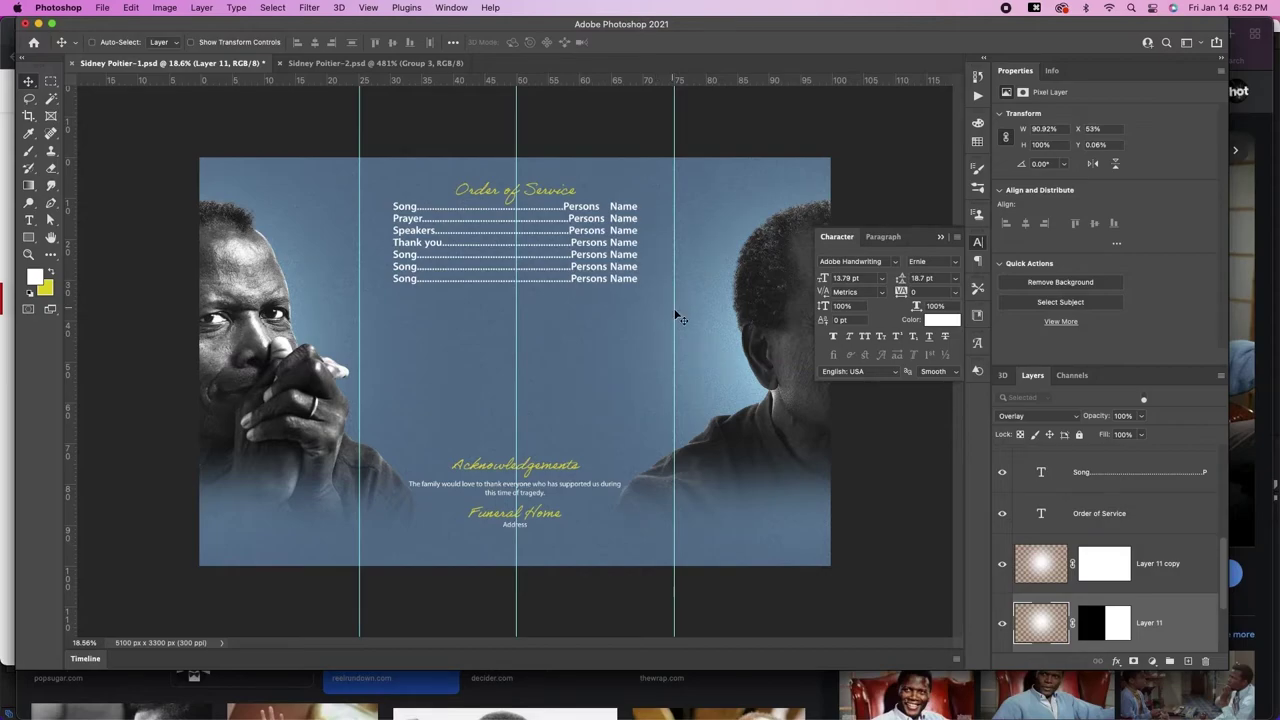
left_click(1172, 570, "super")
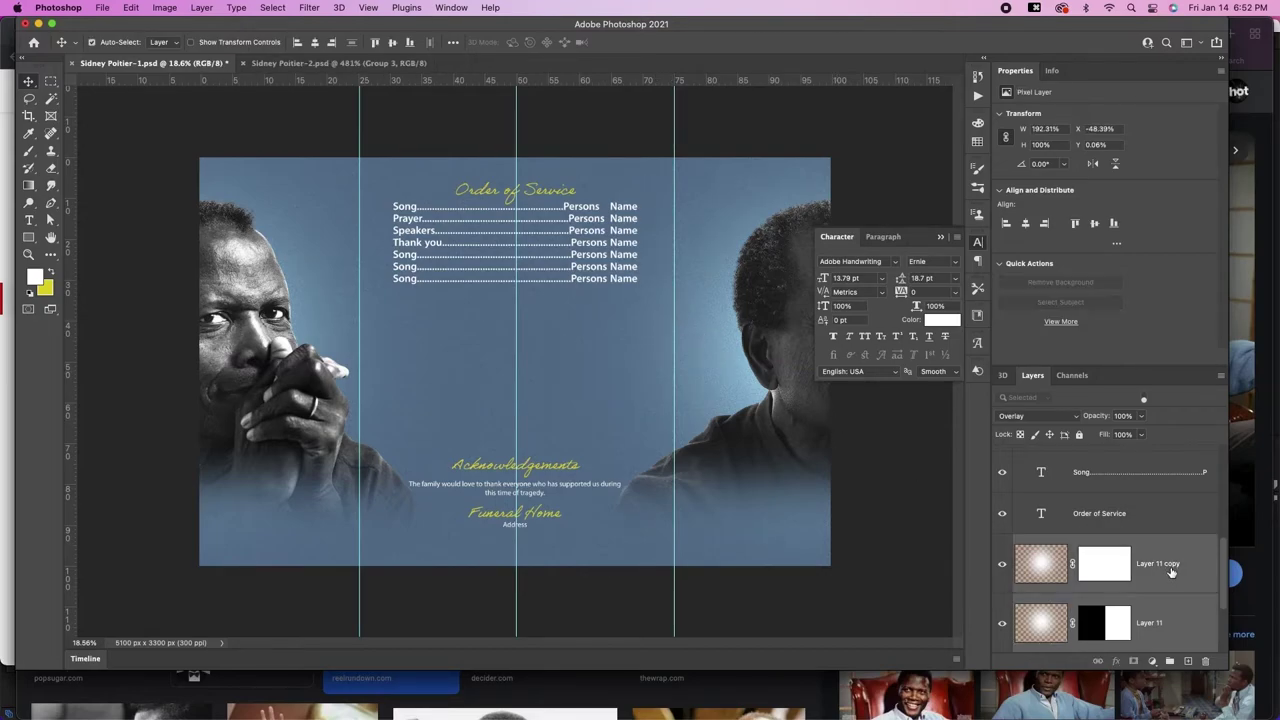
key("super+g")
Step: Duplicate the Order of Service heading below the song list and change the copy's text to Pallbearers
left_click(538, 193)
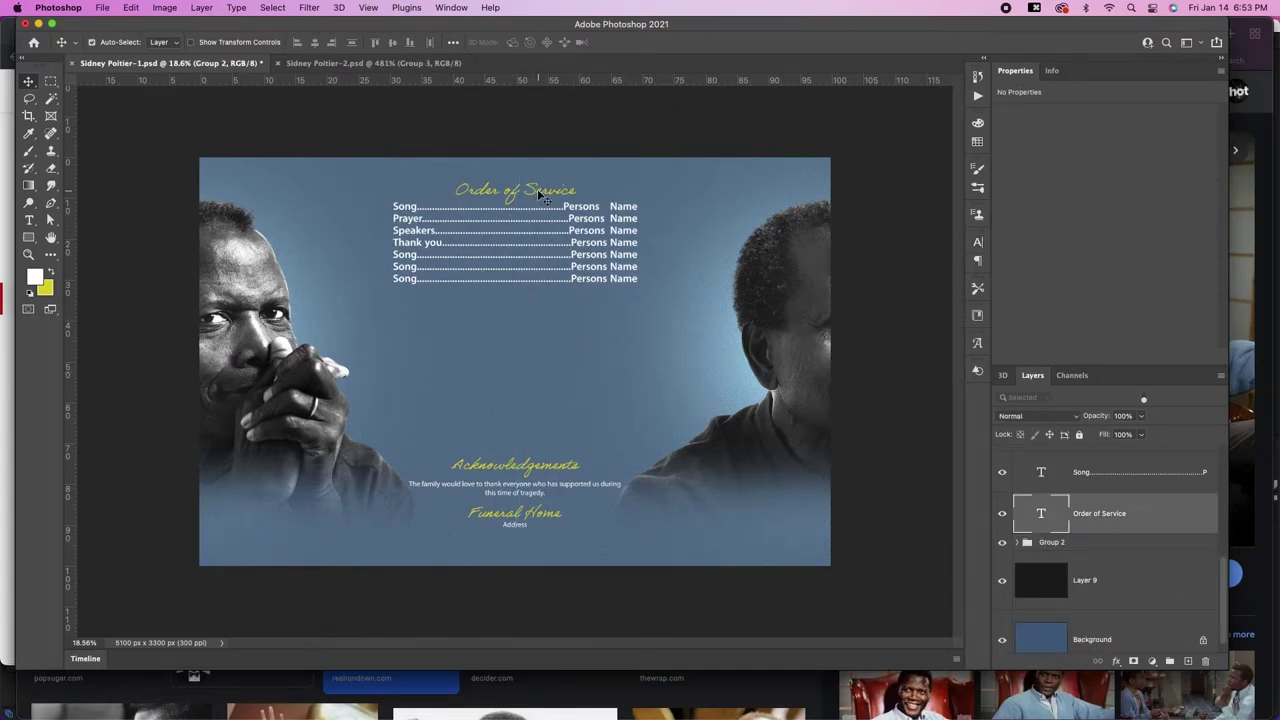
key("super+j")
left_click_drag(538, 193, 538, 317)
key("t")
triple_click(538, 315)
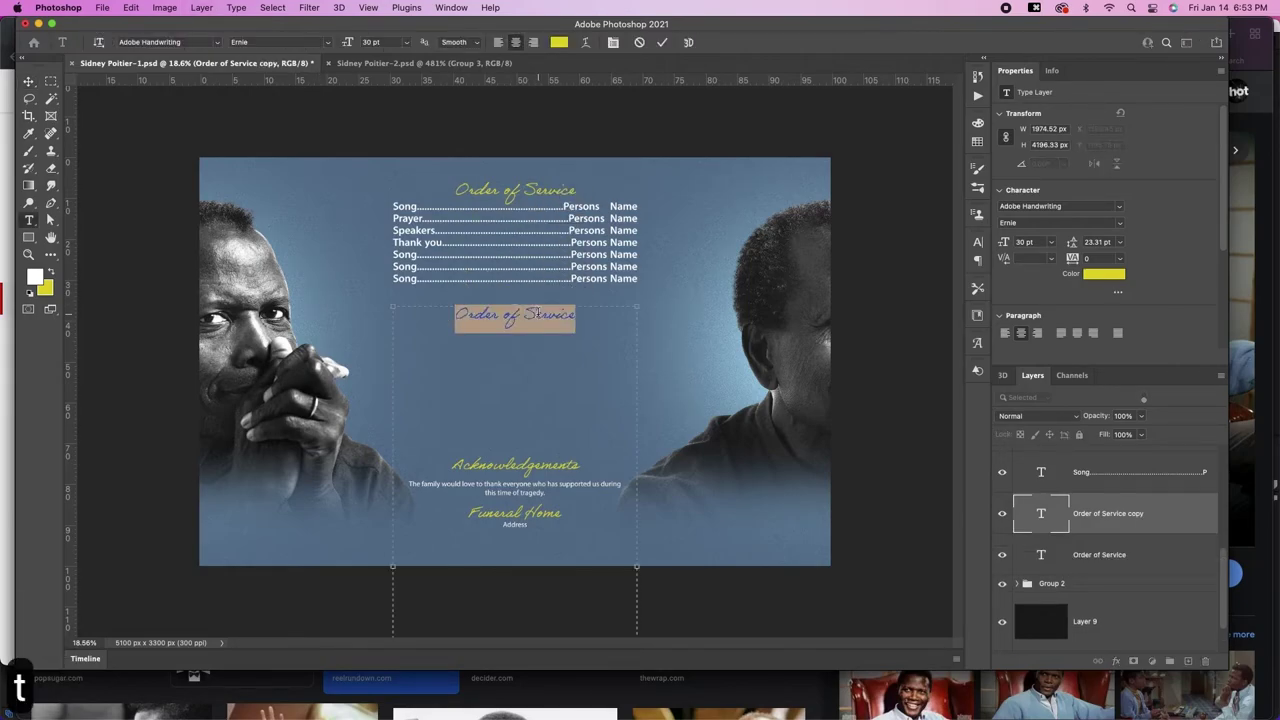
type("Pallbearer")
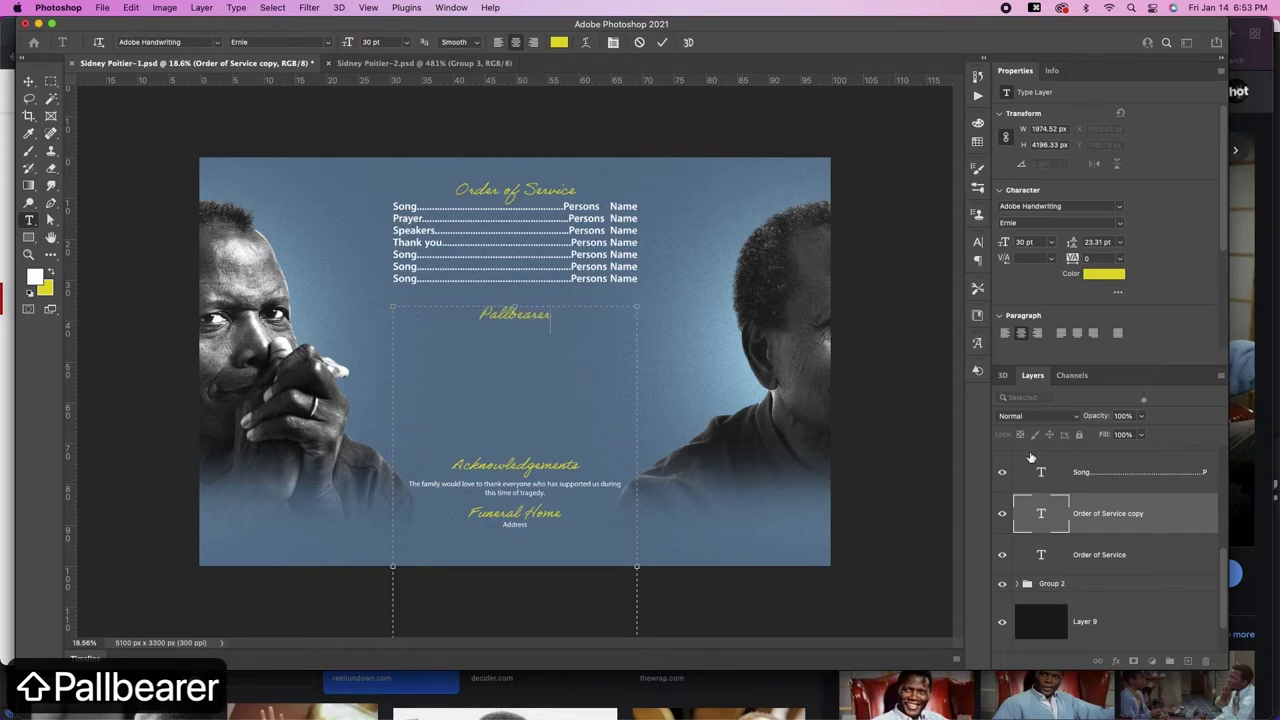
left_click(1045, 513)
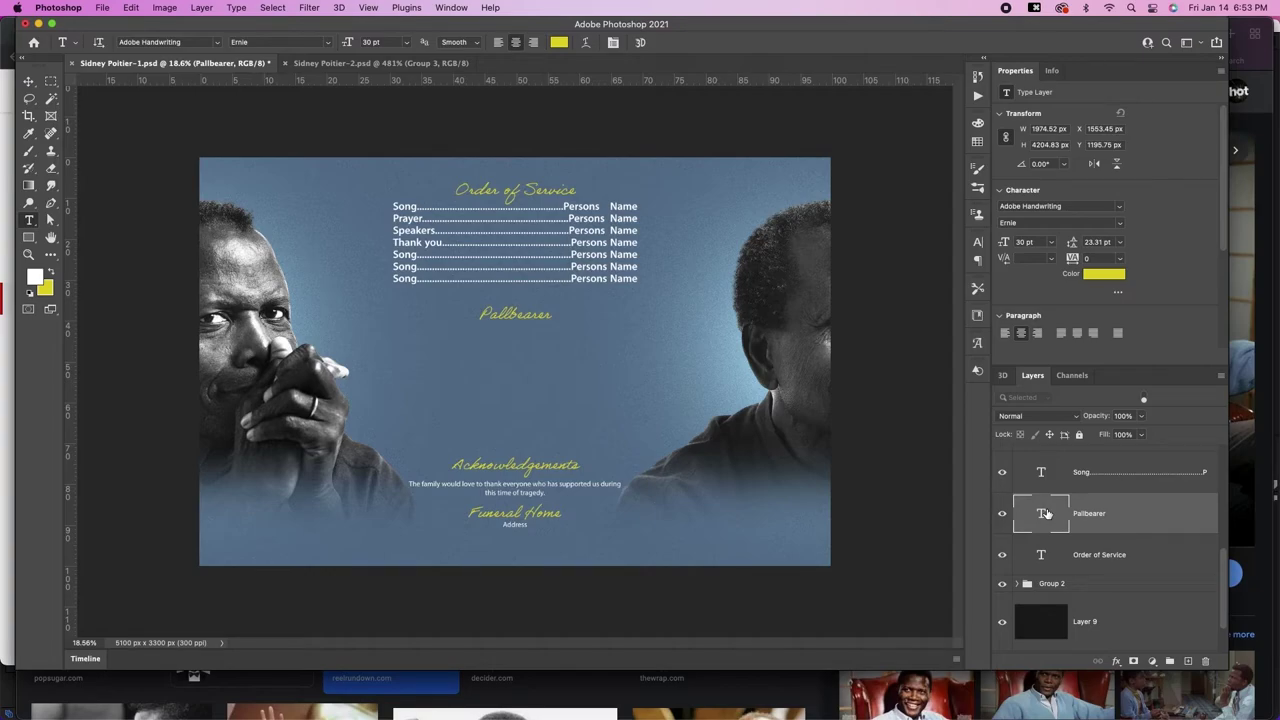
left_click(549, 314)
type("s")
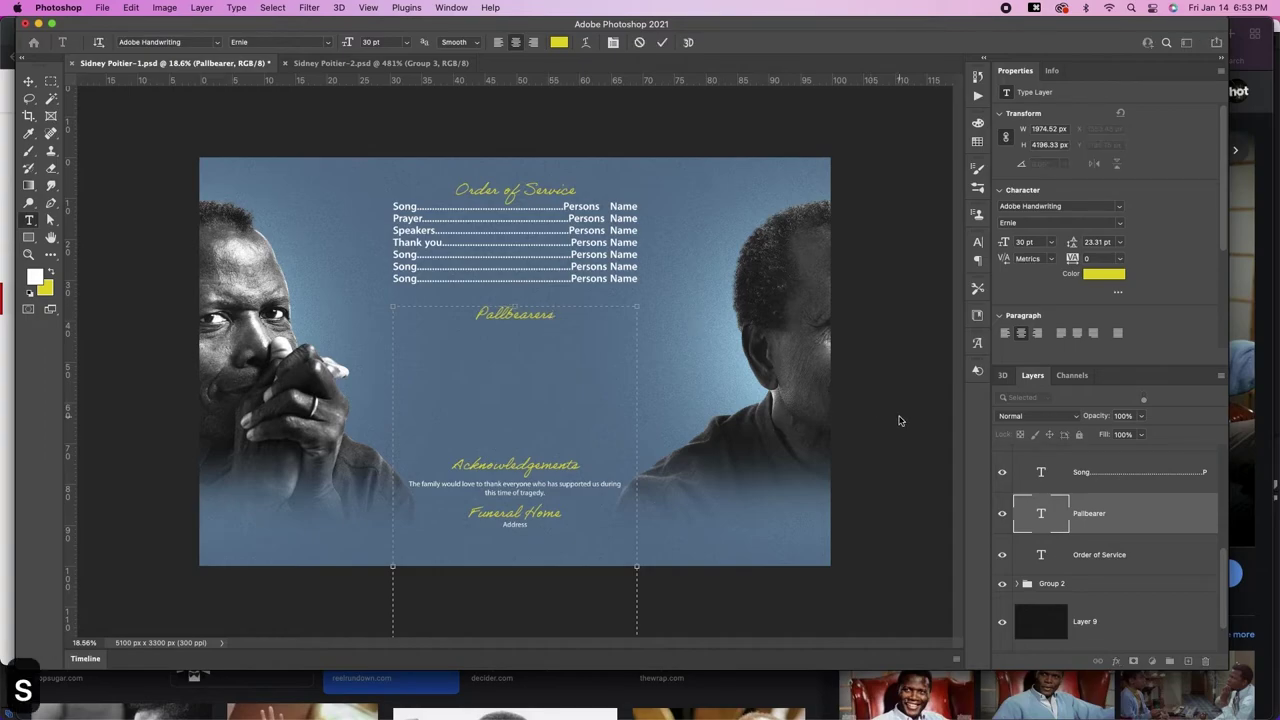
Step: Add a white Myriad Pro Semibold text line reading Name Here under Pallbearers, flush with the left edge of the service list
key("super+v")
right_click(430, 334)
key("Escape")
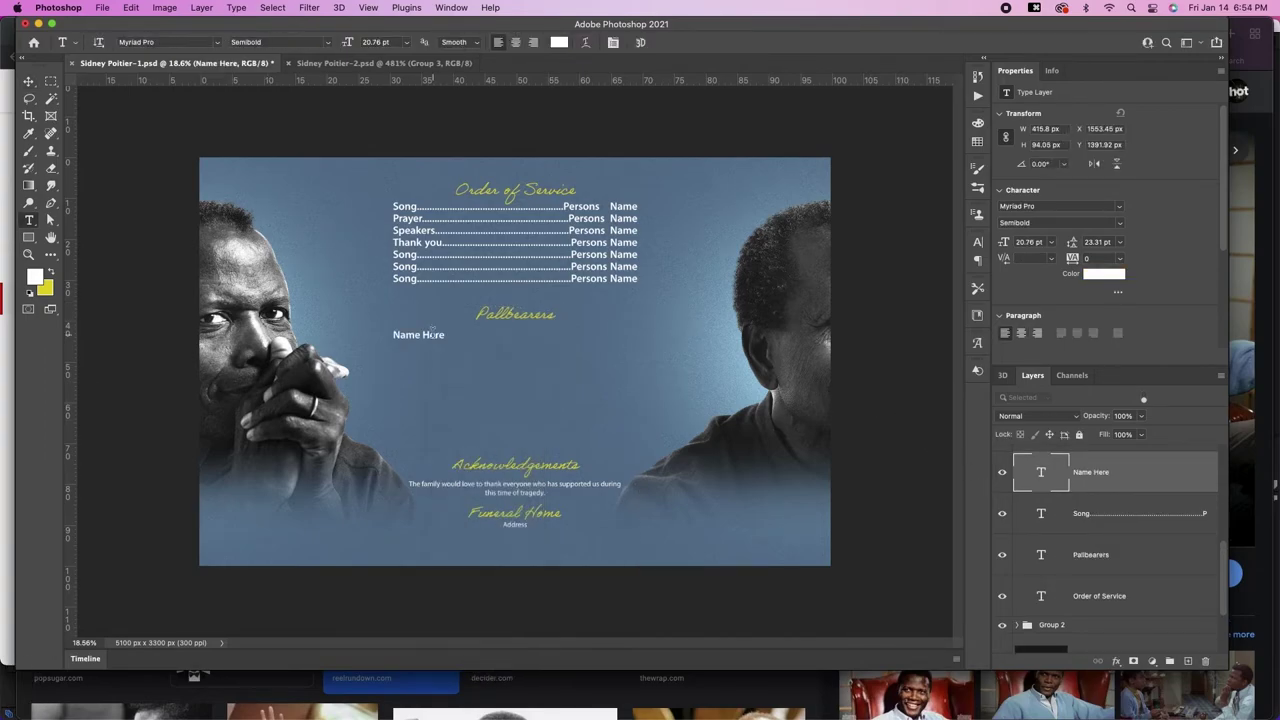
Step: Duplicate the Name Here line twice, stacking the copies below it as an evenly spaced column of three
key("super+j")
left_click_drag(430, 336, 432, 381, "super")
key("super+j")
Step: Duplicate the three Name Here lines as a second column to the right on the same rows
left_click(1143, 554, "shift")
key("v")
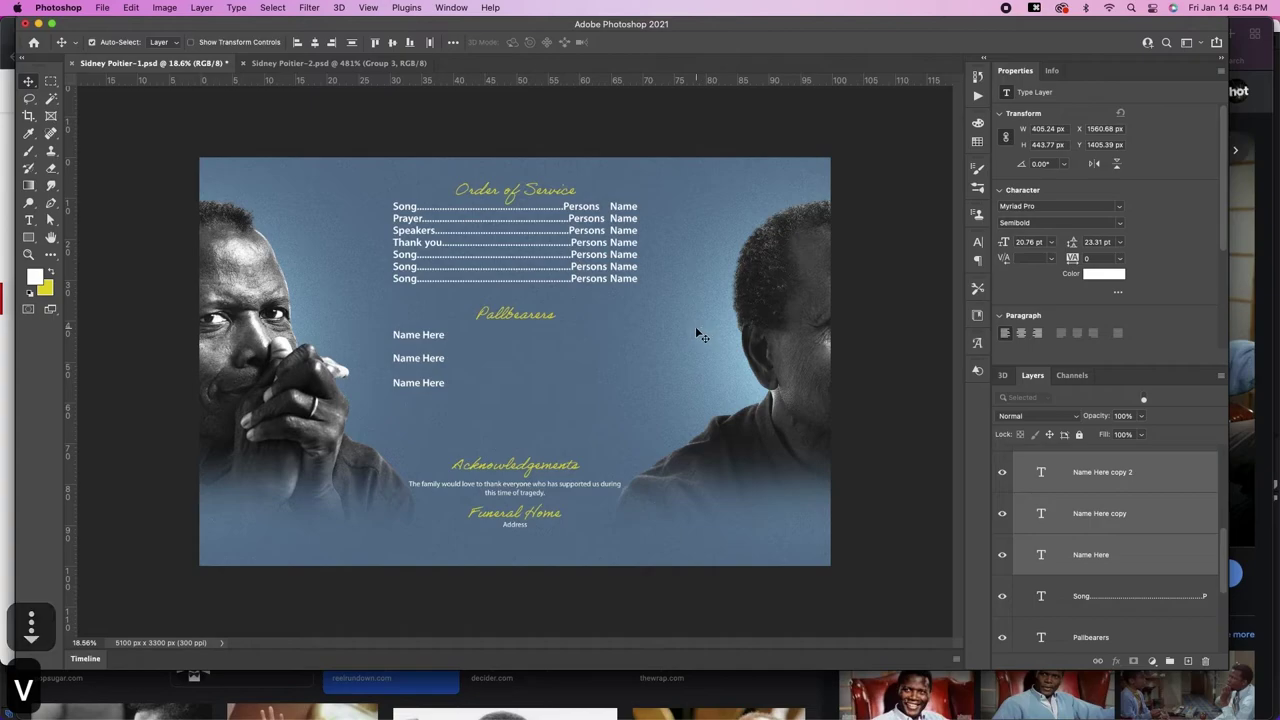
key("super+j")
left_click_drag(393, 335, 520, 335)
Step: Shift all six Name Here lines right so both columns sit centred under Pallbearers, and group them
left_click(1120, 495)
scroll(1125, 540, "down", 2)
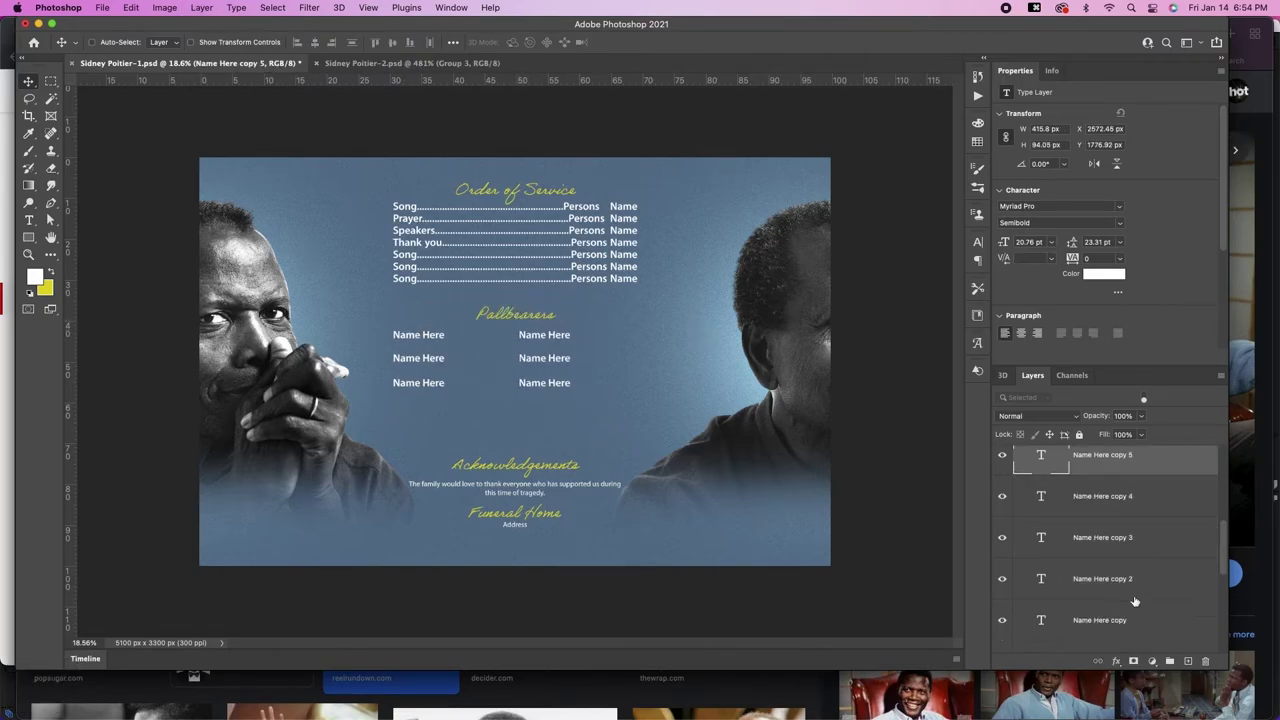
left_click(1105, 587, "shift")
left_click_drag(464, 375, 489, 377)
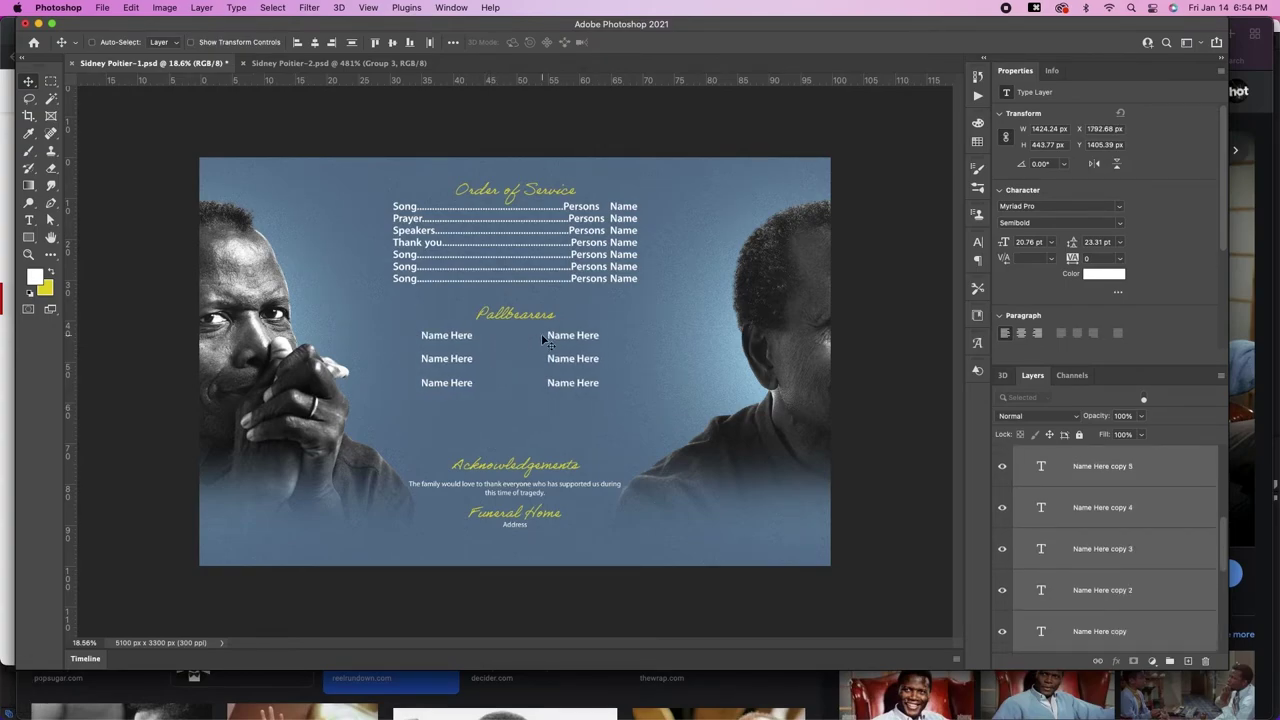
key("super+g")
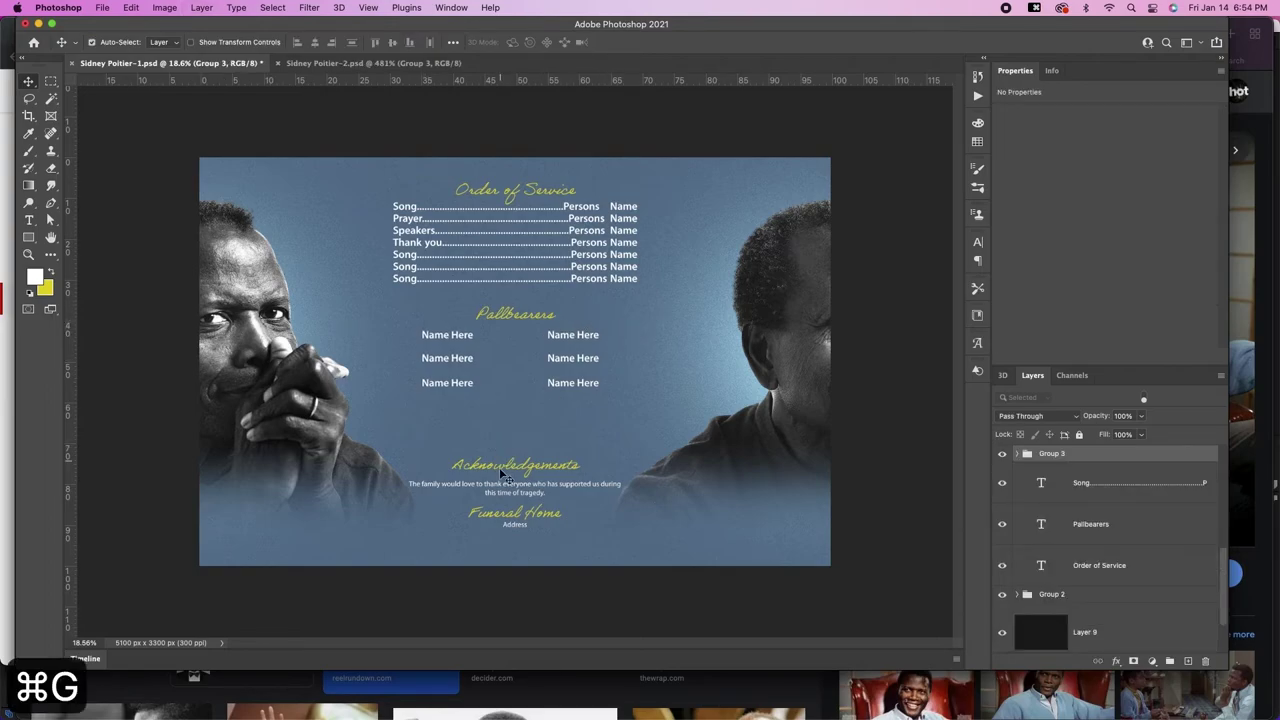
Step: Set the family's thank-you paragraph under Acknowledgements to Myriad Pro Semibold
left_click(512, 496)
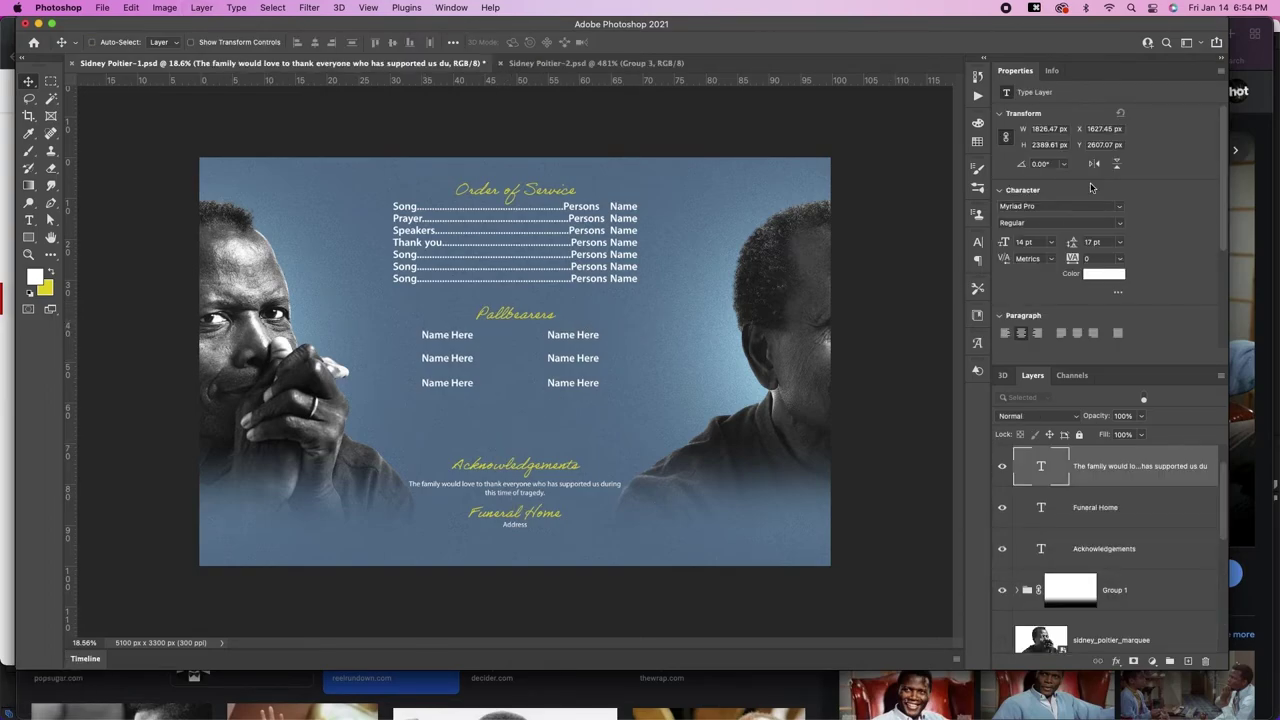
left_click(1115, 220)
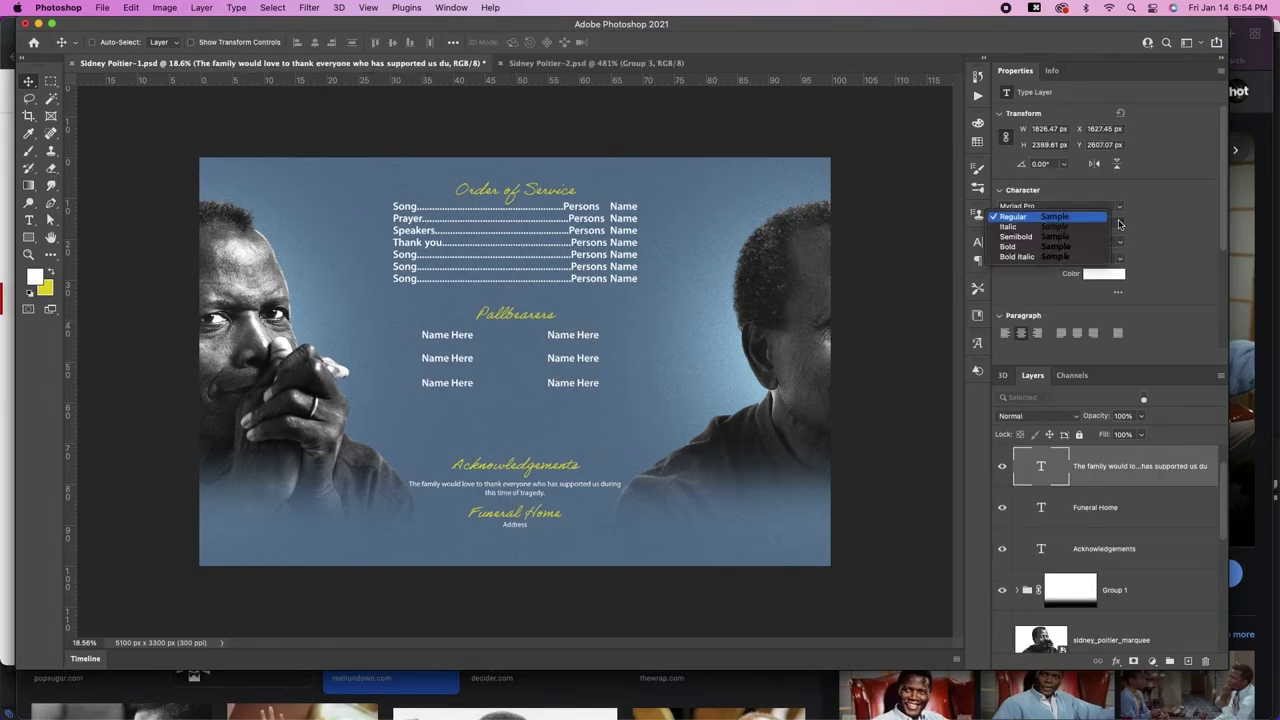
left_click(1062, 242)
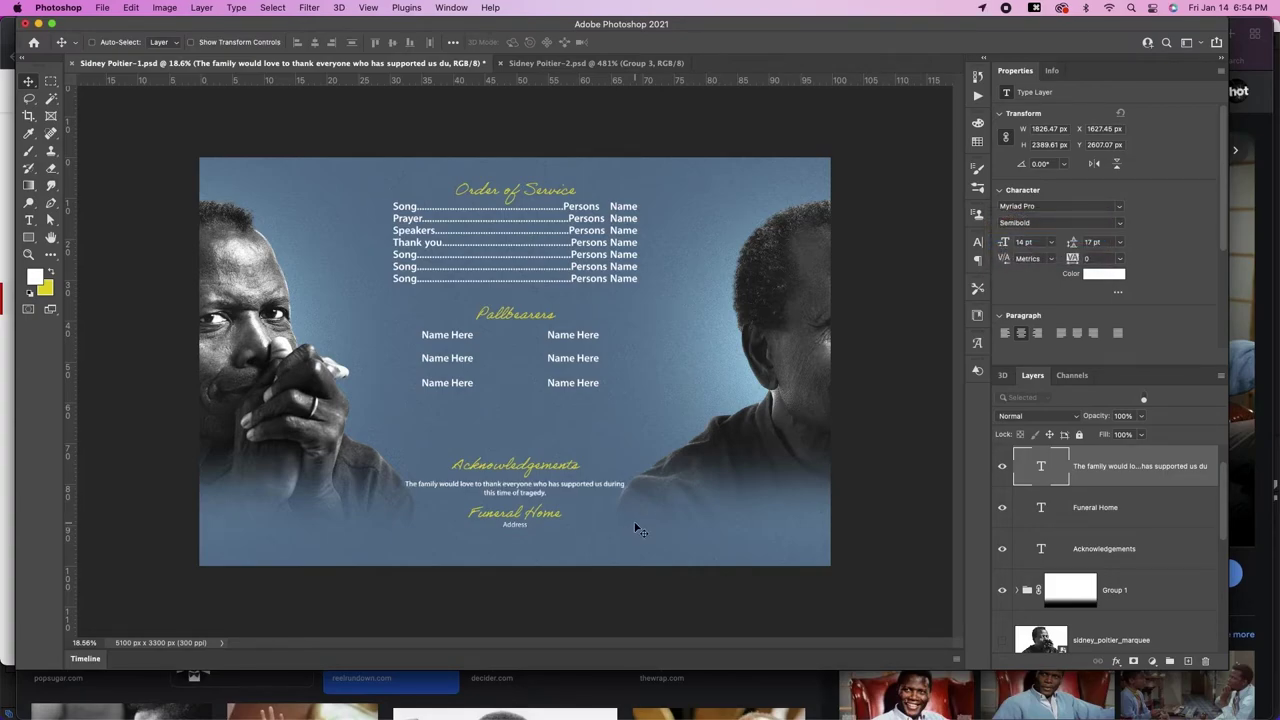
Step: Set the Address line under Funeral Home to Myriad Pro Semibold, trying Bold first
left_click(516, 528, "super")
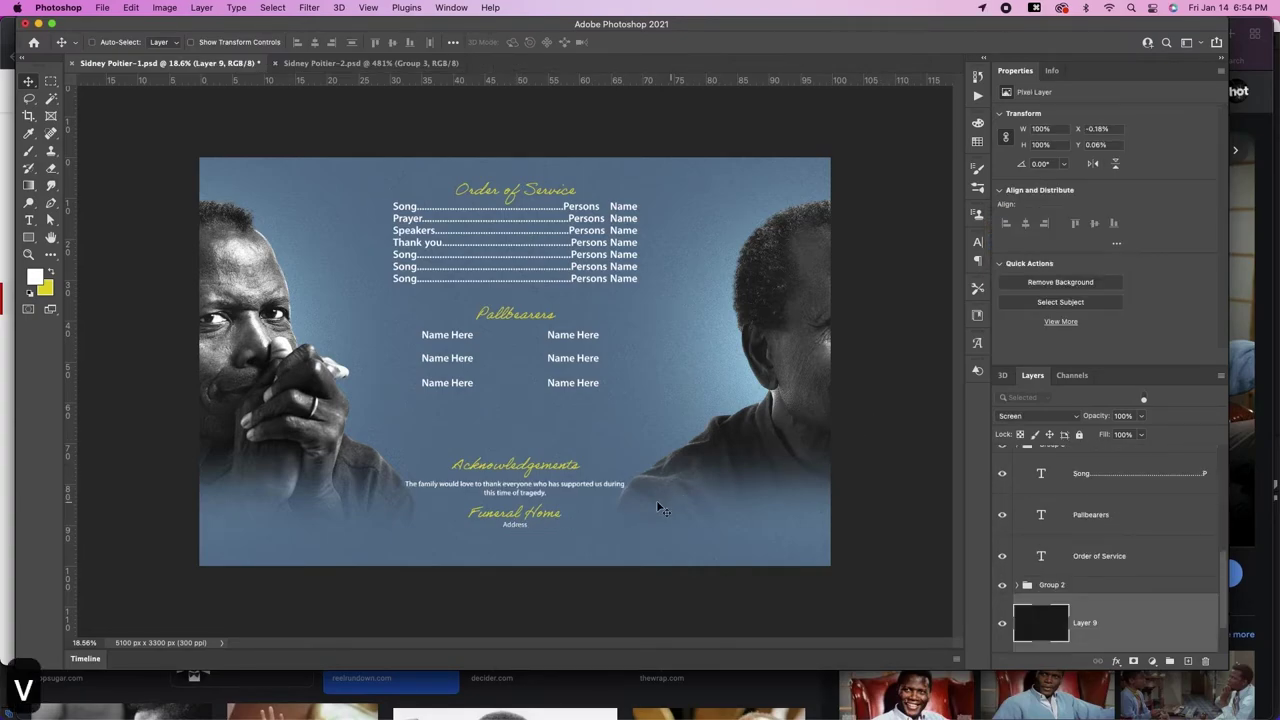
scroll(1117, 494, "up", 5)
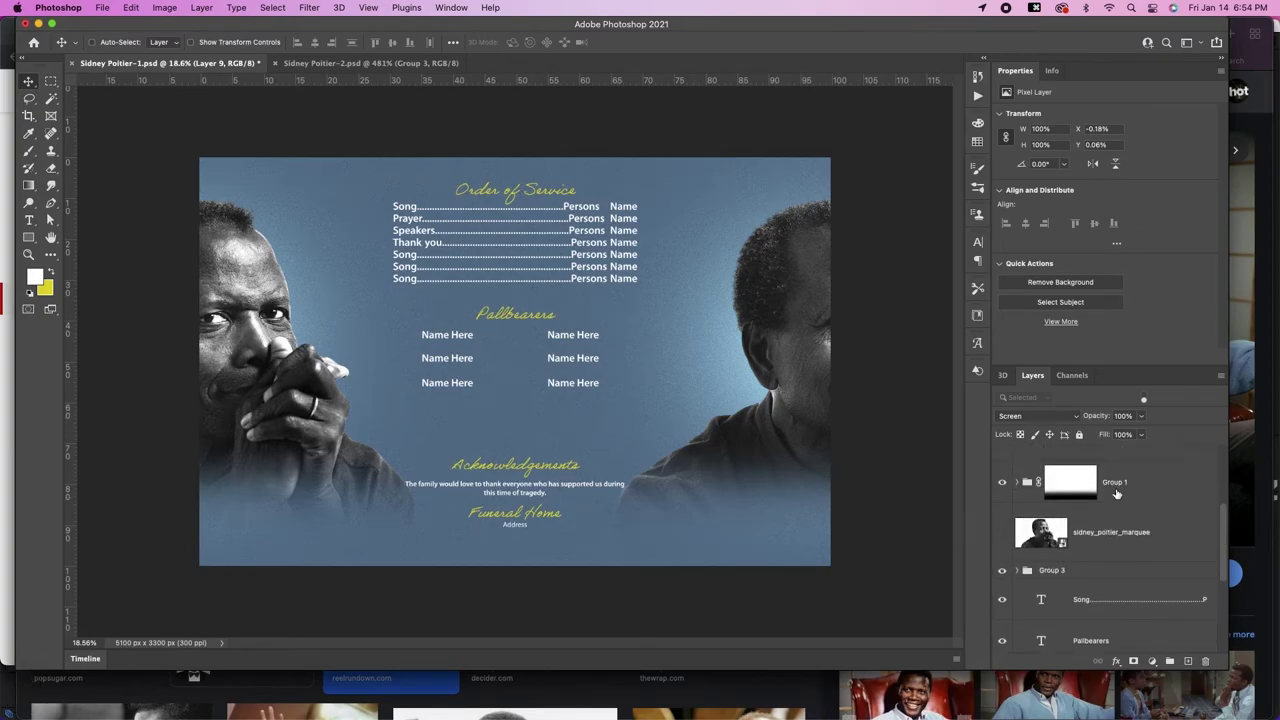
scroll(1117, 494, "up", 3)
left_click(1112, 471)
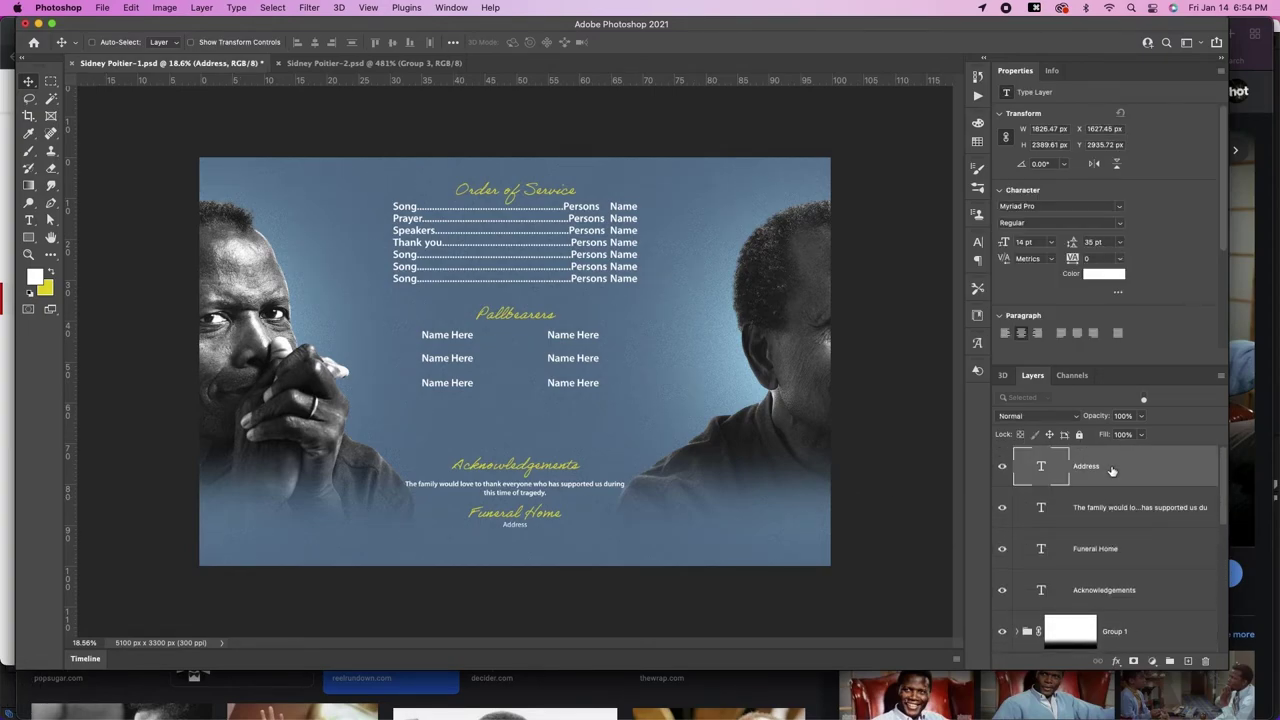
left_click(1119, 223)
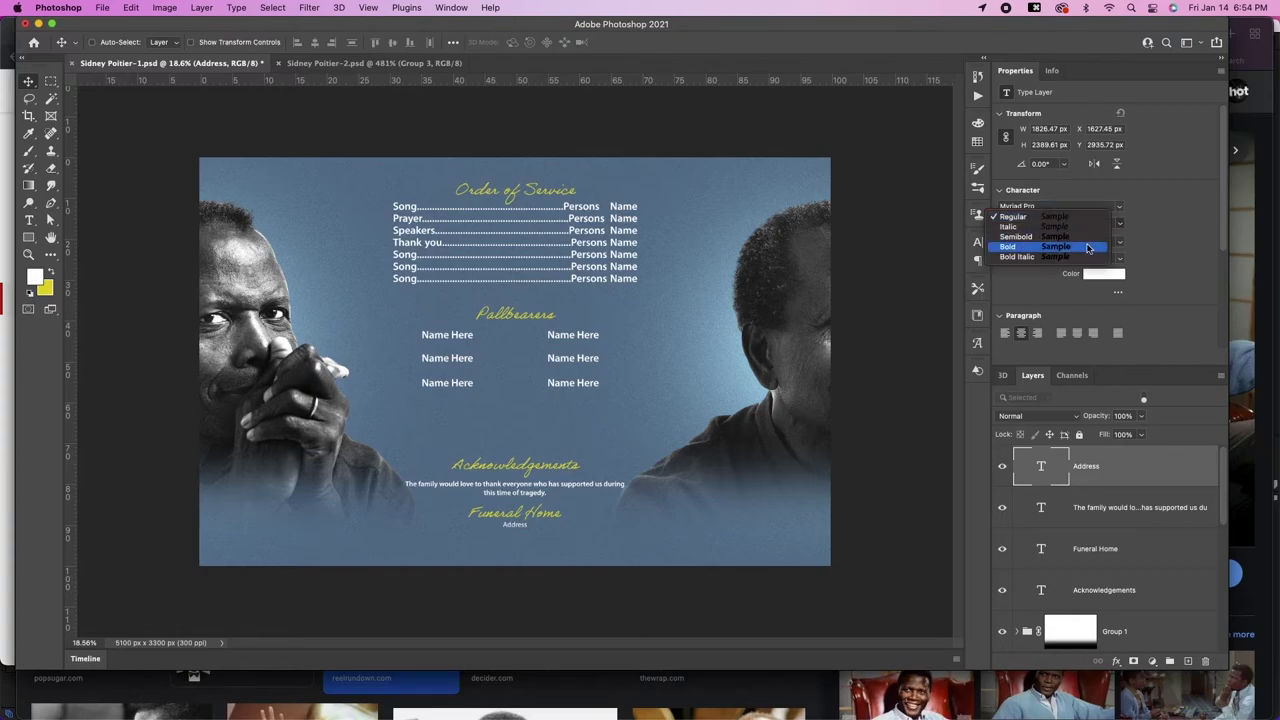
left_click(1088, 248)
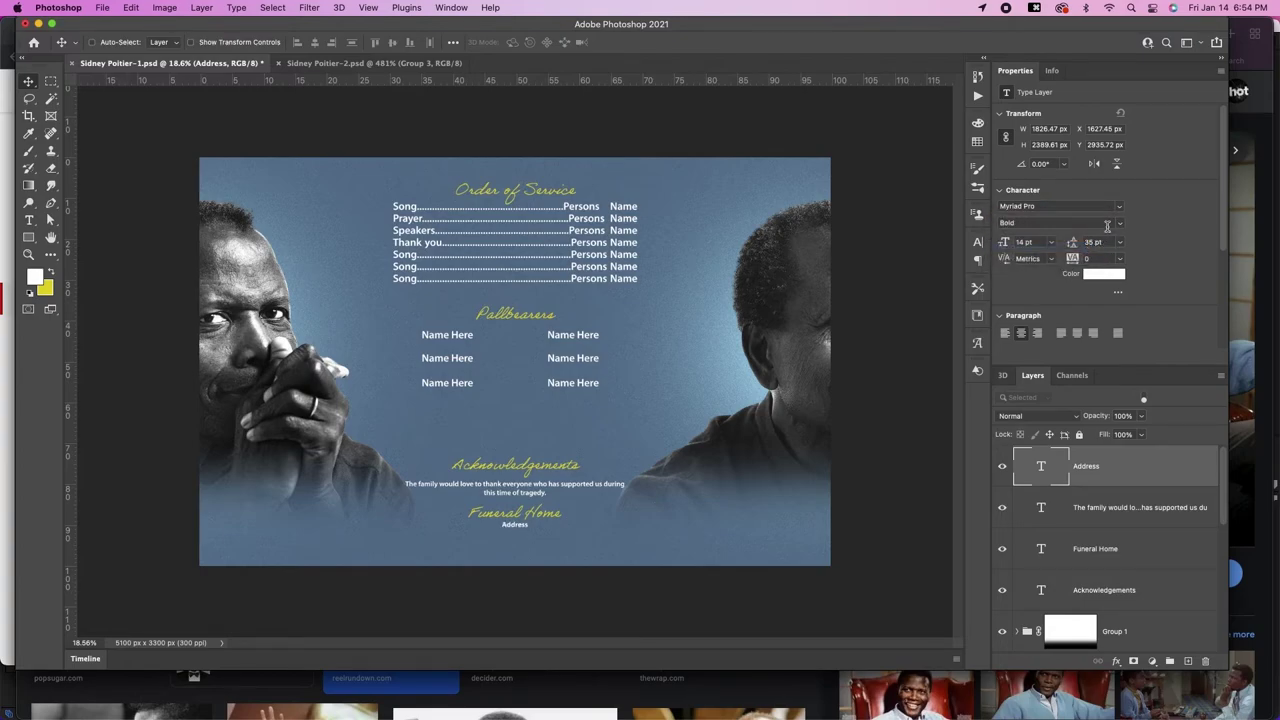
left_click(1123, 222)
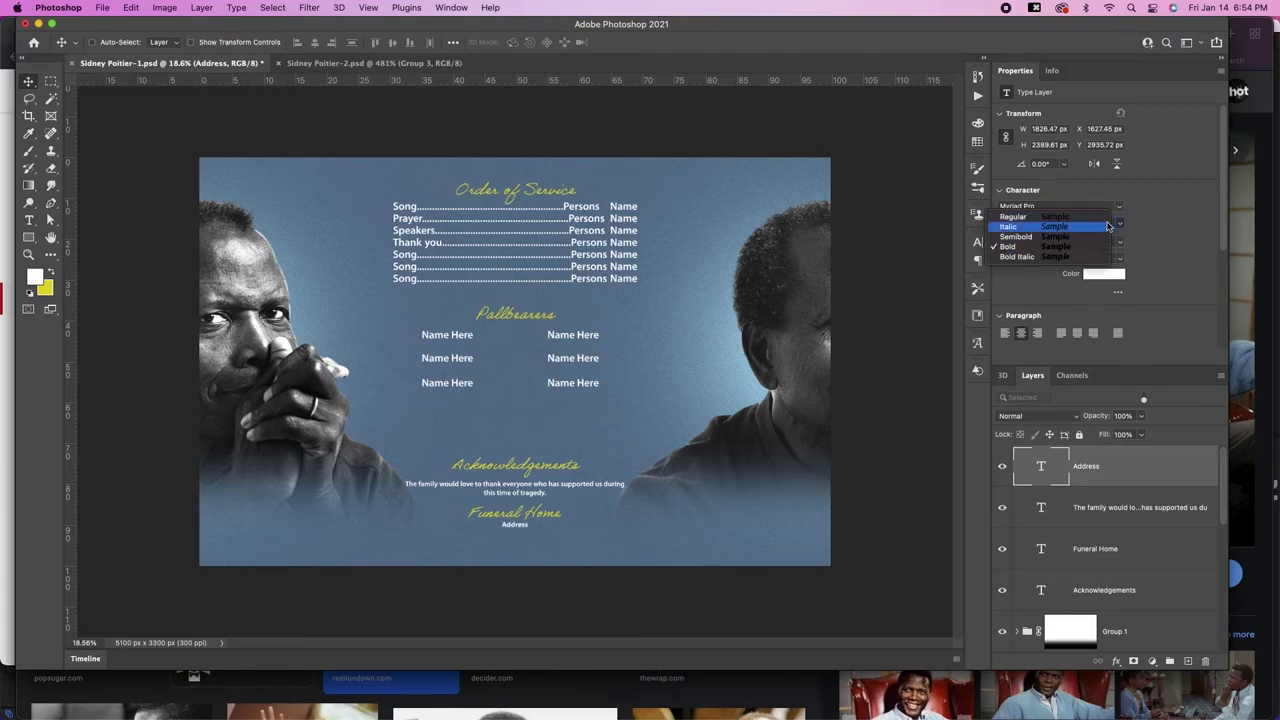
left_click(1085, 234)
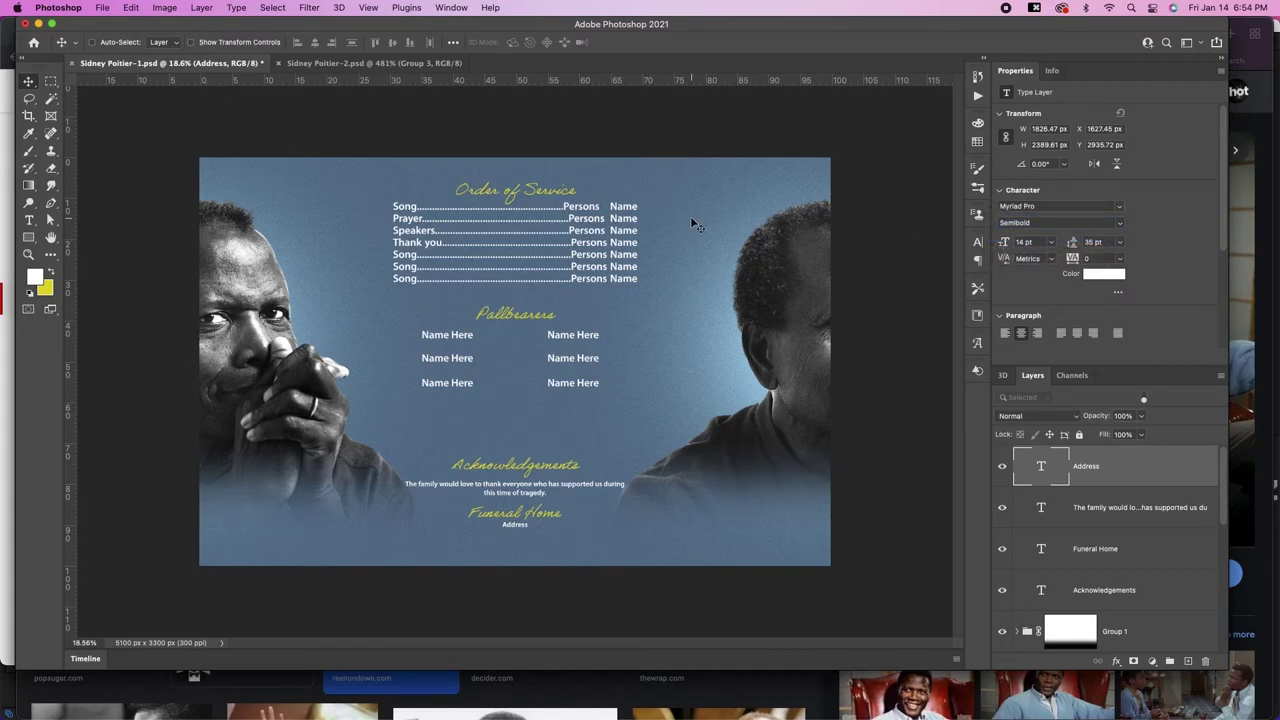
Step: Copy the palm tree layer from Sidney Poitier-2.psd into Sidney Poitier-1.psd and place it beside the left portrait
key("ctrl+Tab")
left_click_drag(258, 405, 594, 226)
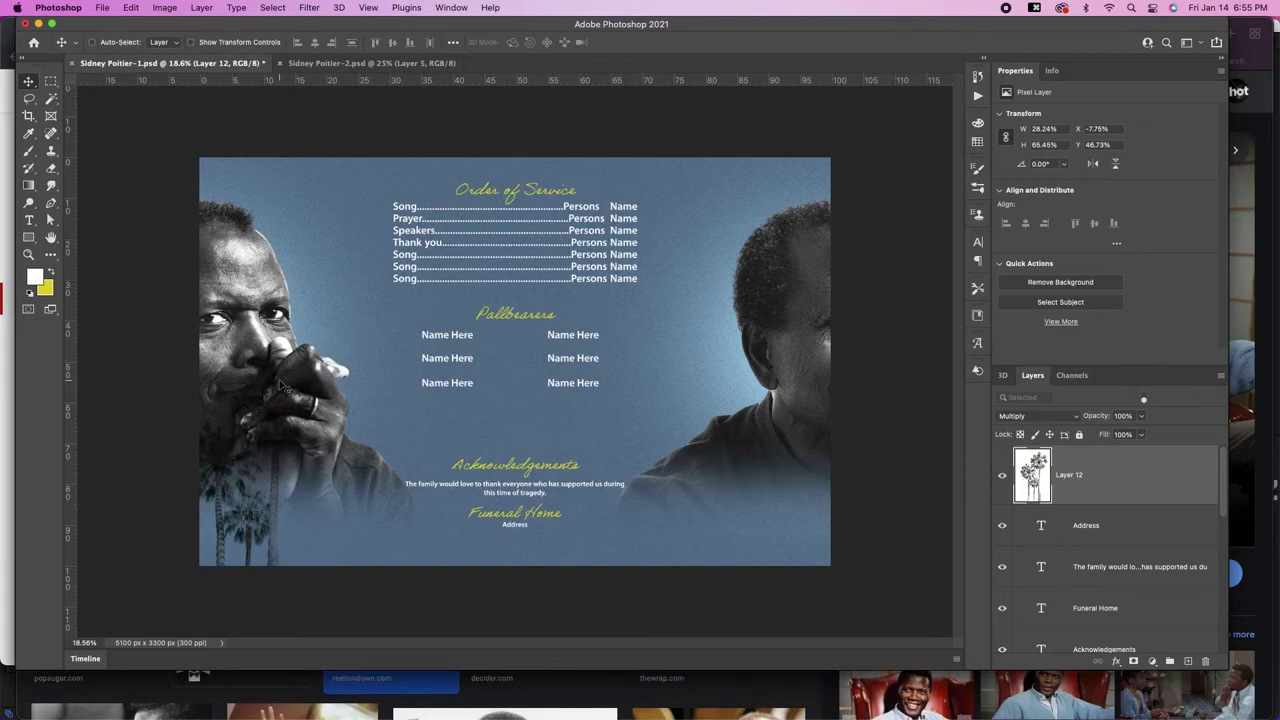
left_click_drag(280, 386, 365, 230)
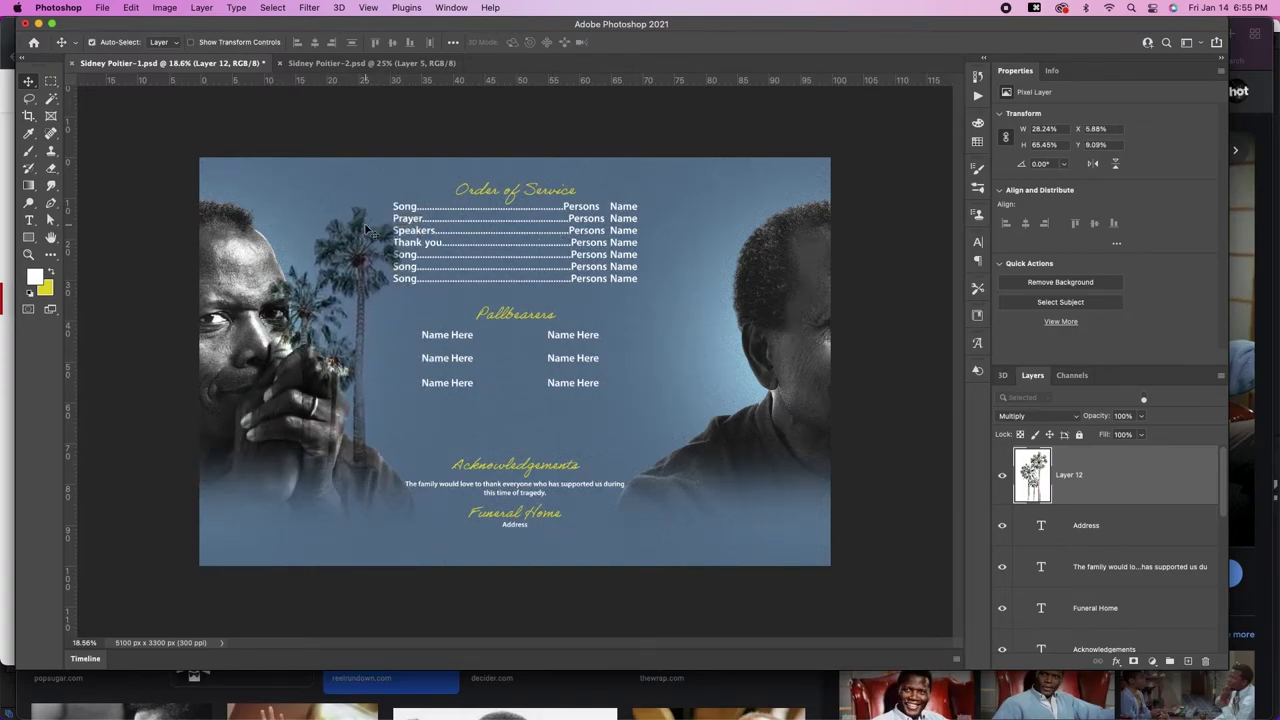
Step: Desaturate the palm tree layer and send it down the stack, behind the portraits and just below Layer 9
key("shift+super+u")
key("super+bracketleft")
key("super+bracketleft")
key("super+bracketleft")
key("super+bracketleft")
key("super+bracketleft")
key("super+bracketleft")
key("super+bracketleft")
key("super+bracketleft")
key("super+bracketleft")
key("super+bracketleft")
key("super+bracketleft")
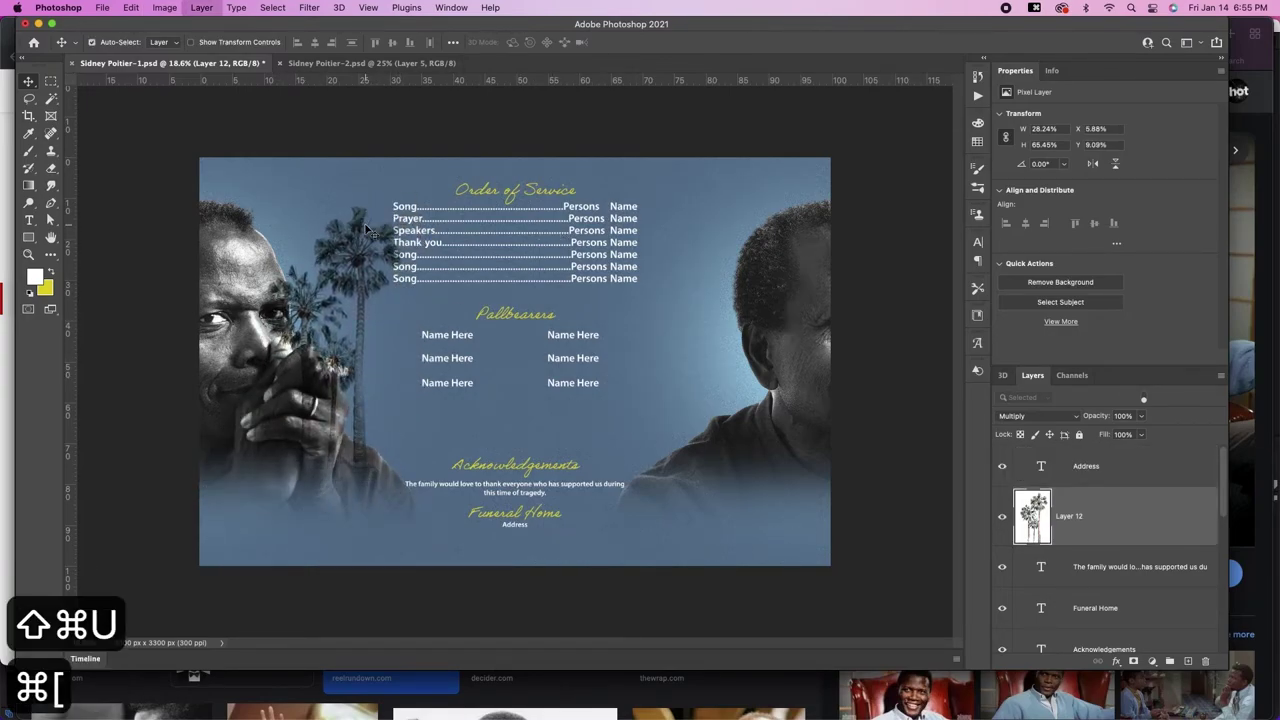
key("super+bracketleft")
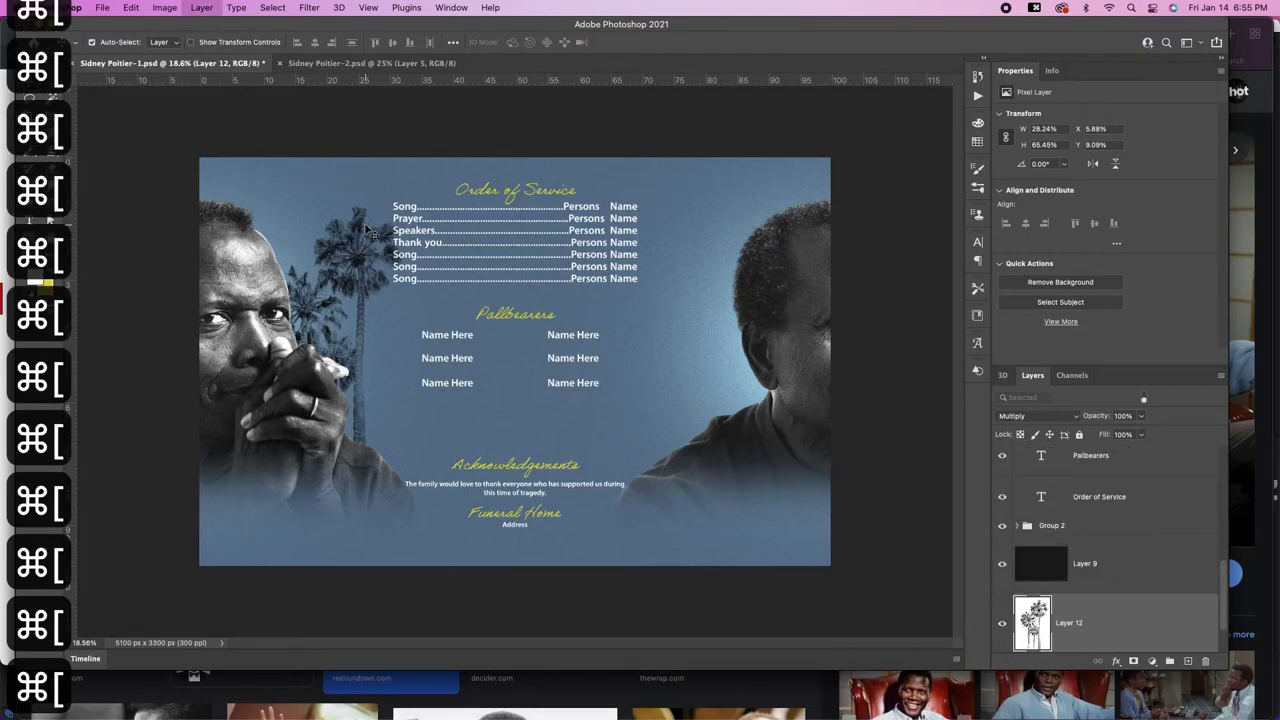
Step: Show the guides and duplicate the palm trees so one set stands behind each portrait, inside the outer fold guides
key("v")
key("super+h")
left_click_drag(367, 230, 697, 405)
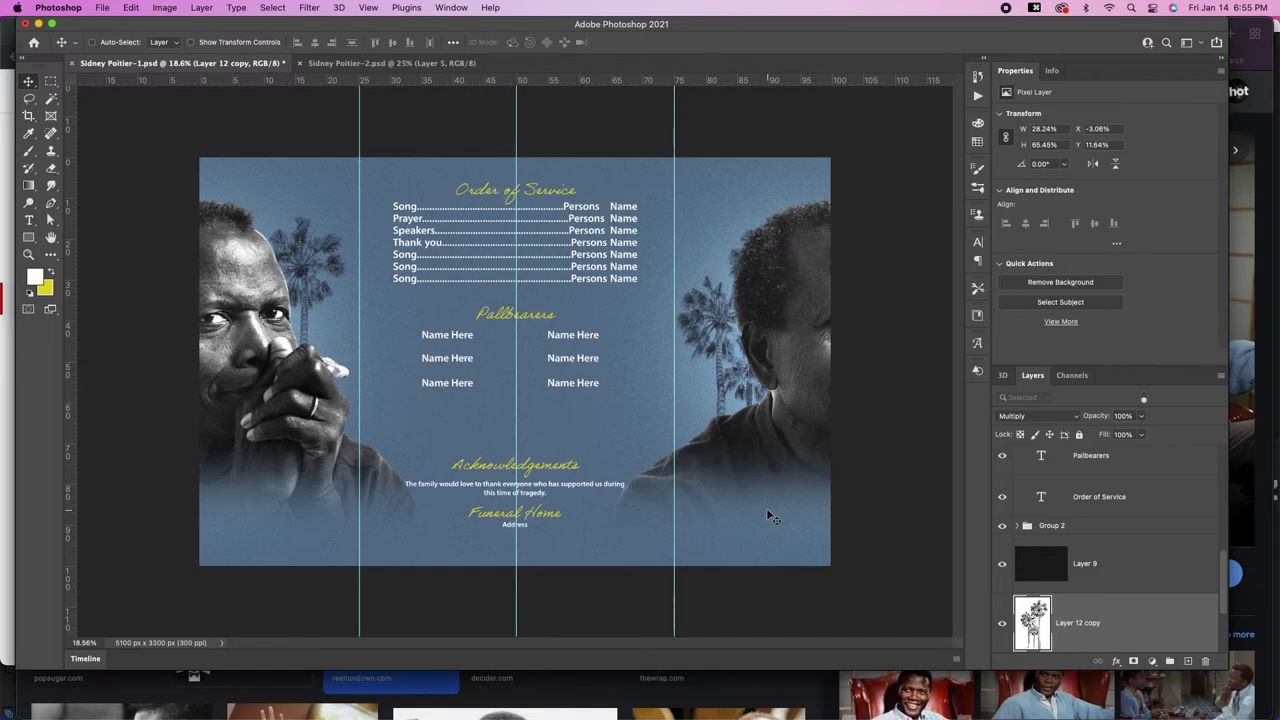
key("v")
Step: Add a white 14 pt text line reading In Loving above the right portrait
key("t")
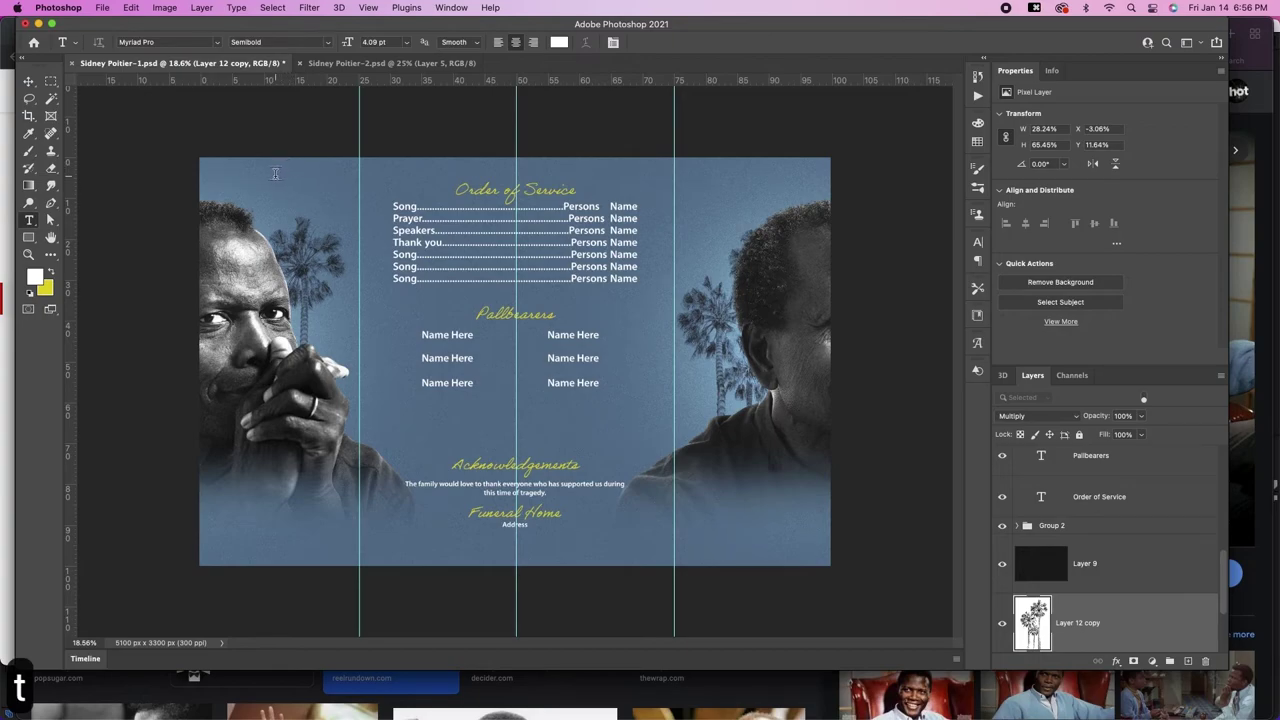
left_click(778, 174)
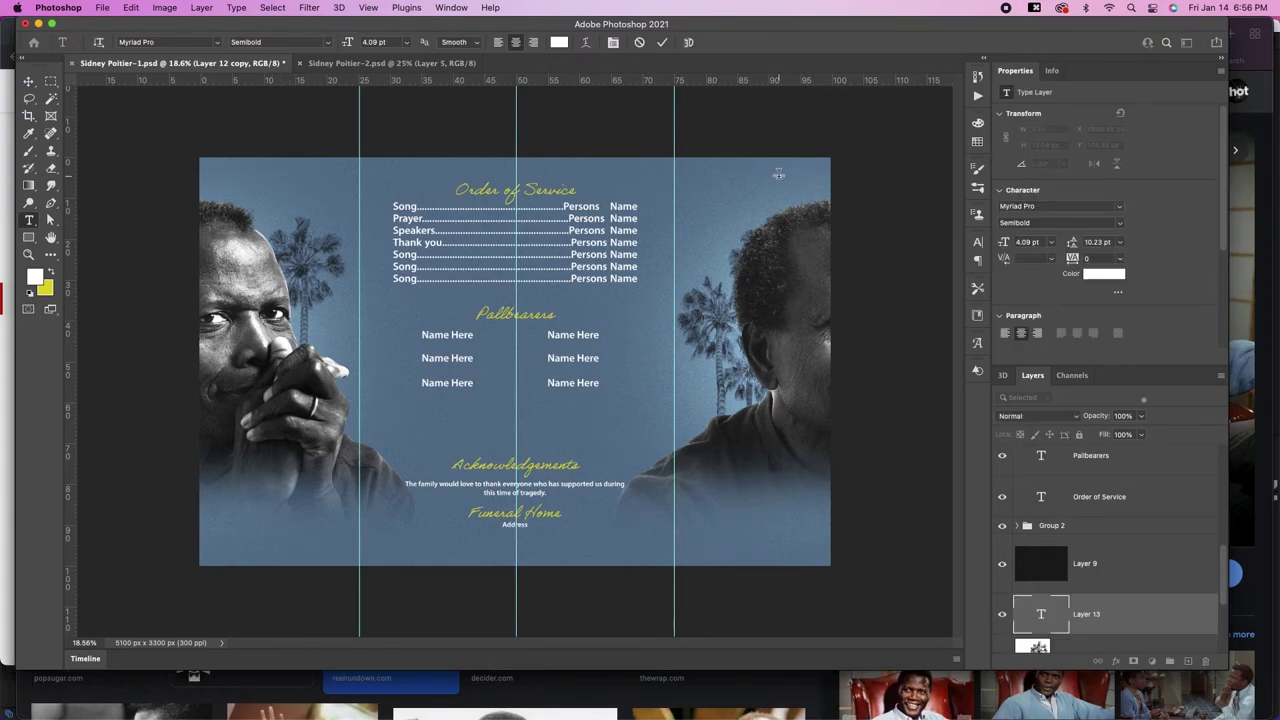
type("InLoving")
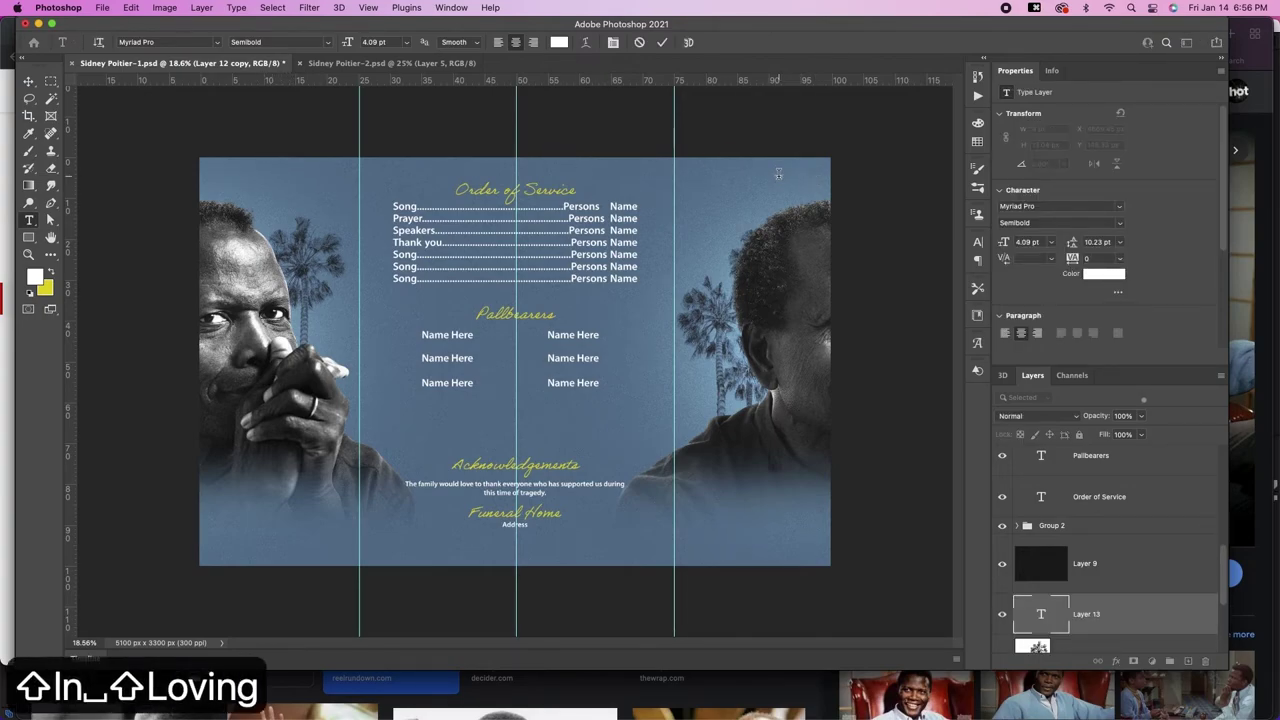
key("super+a")
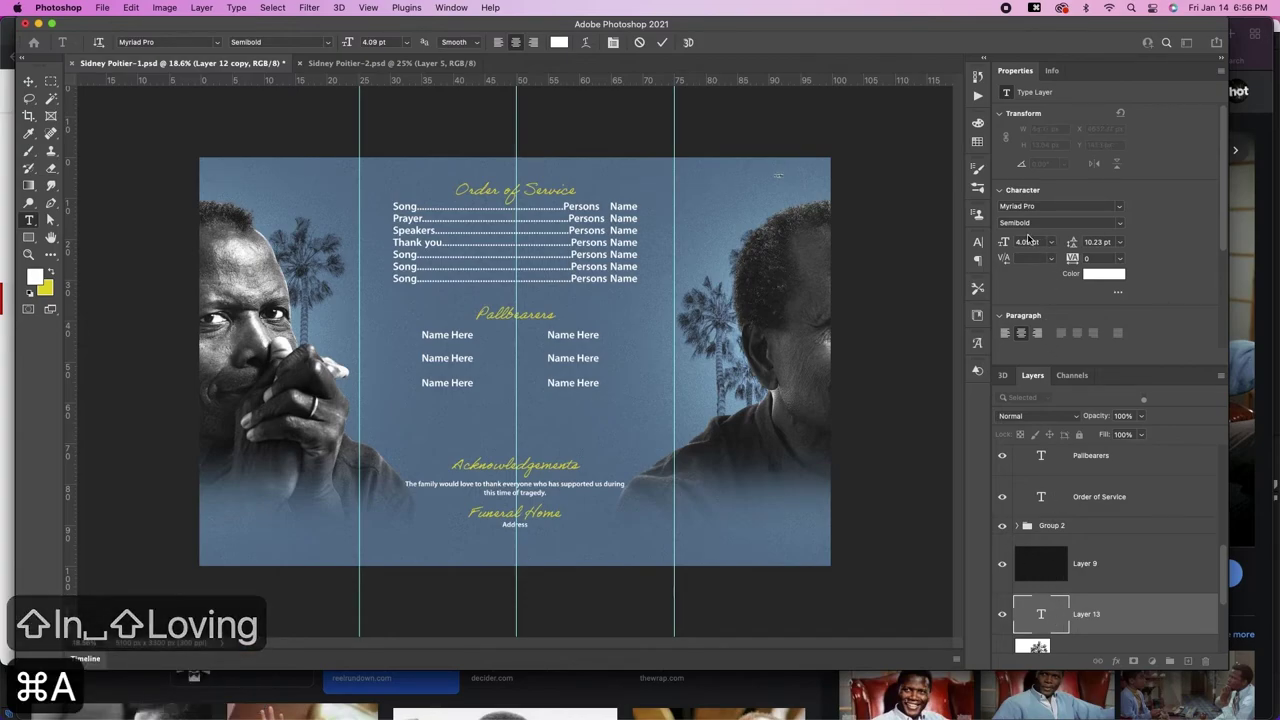
type("14")
key("Return")
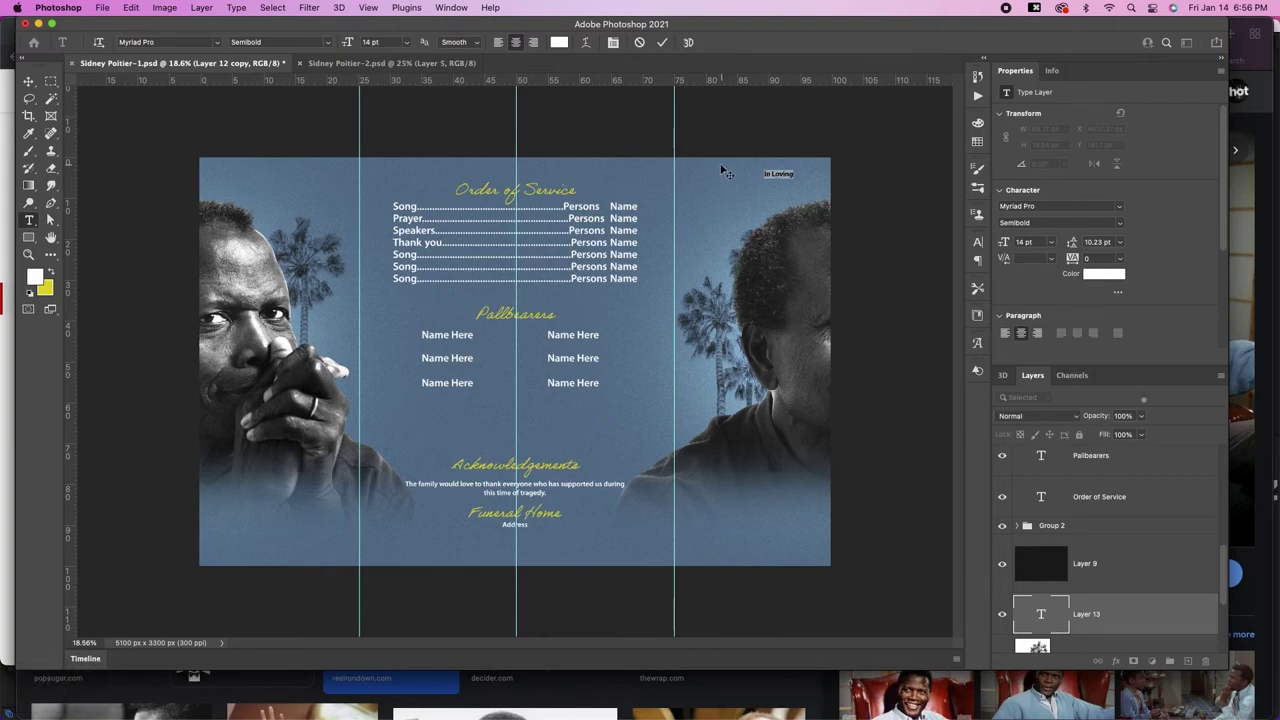
left_click_drag(779, 199, 803, 197)
Step: Recolour the In Loving and Memory Of lines to the background yellow, e3d427
left_click(1105, 275)
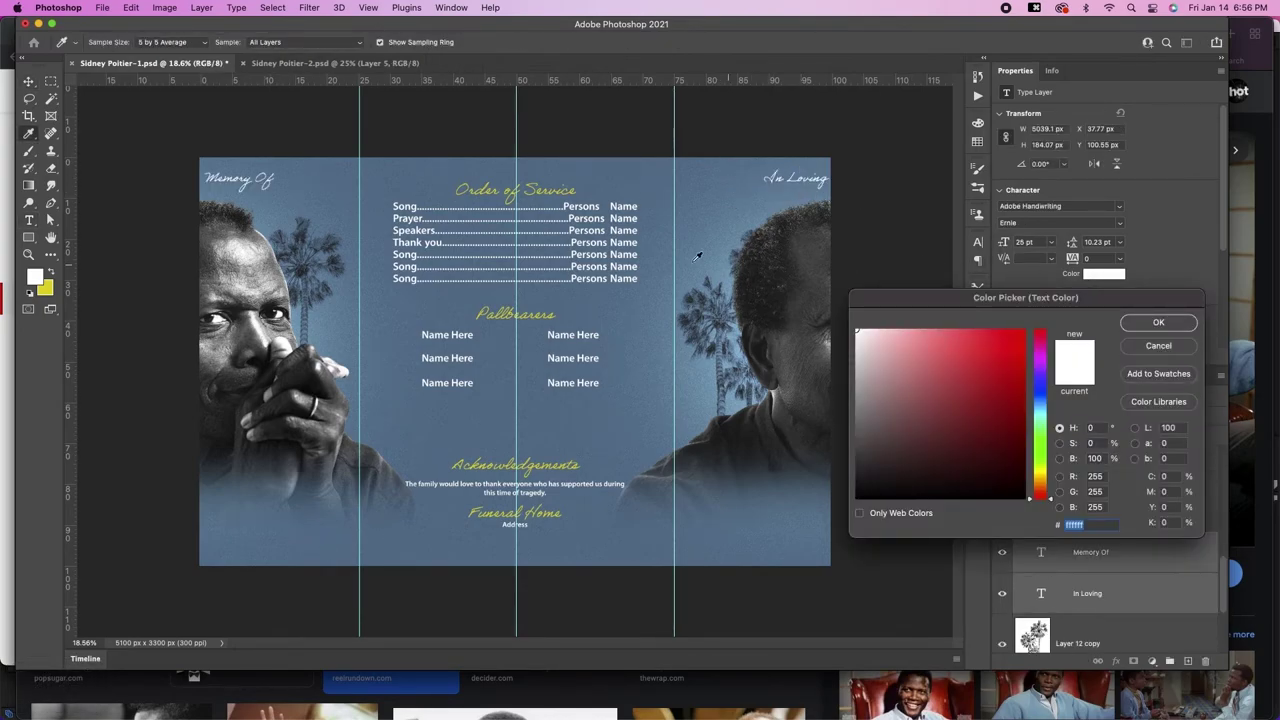
left_click(46, 287)
left_click(1150, 321)
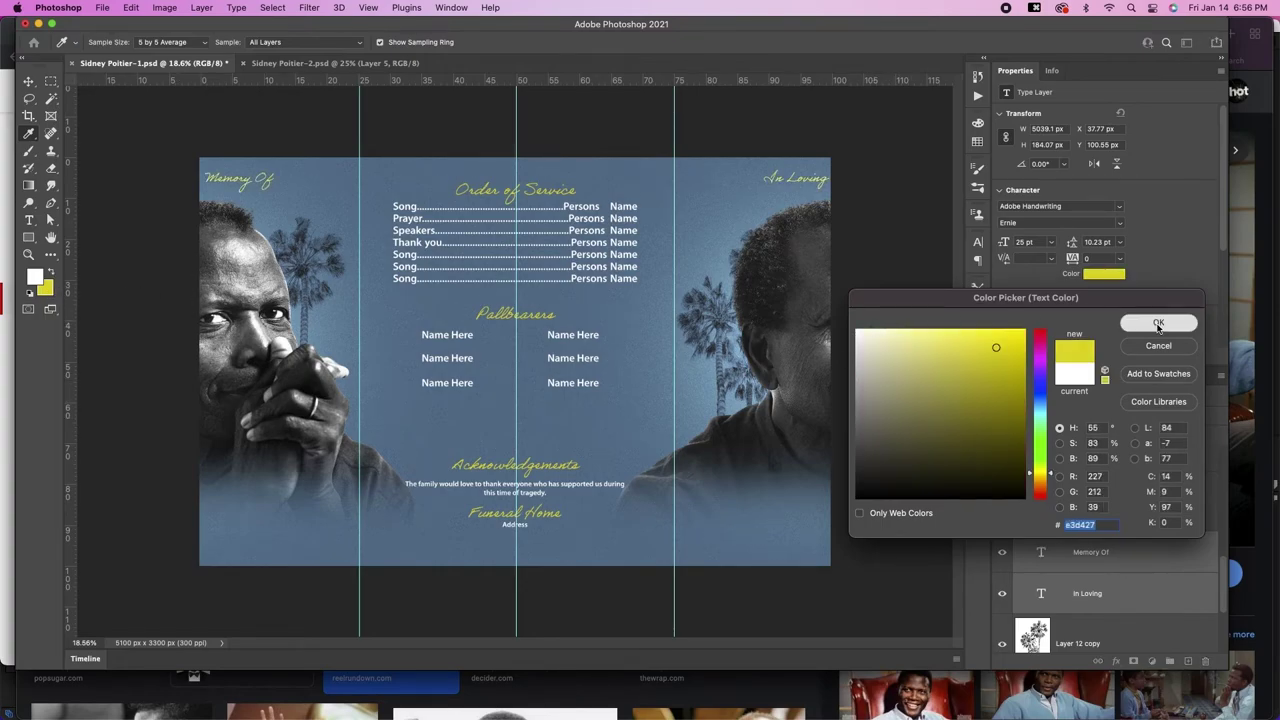
key("v")
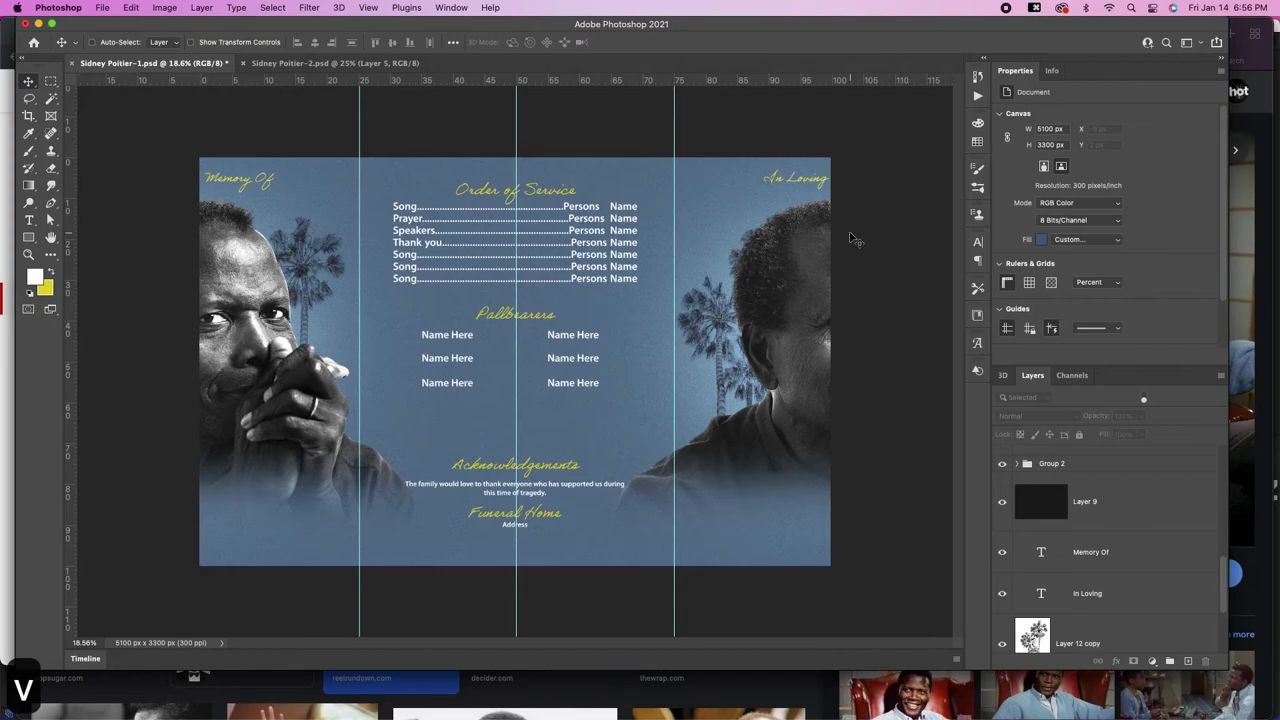
Step: Duplicate In Loving below the right portrait, change the copy to read Sidney, and enlarge it to 56 pt
left_click(1087, 593)
key("t")
key("v")
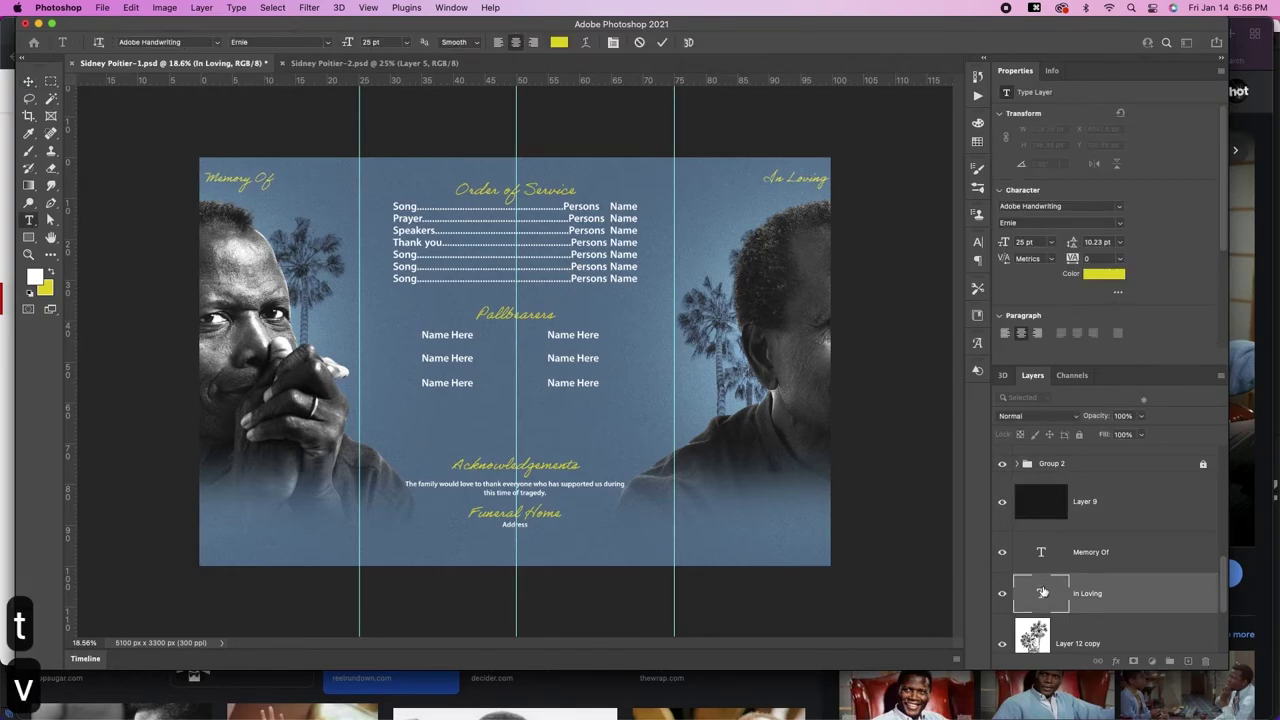
left_click_drag(795, 178, 795, 515)
double_click(795, 515)
type("Sidney")
key("super+a")
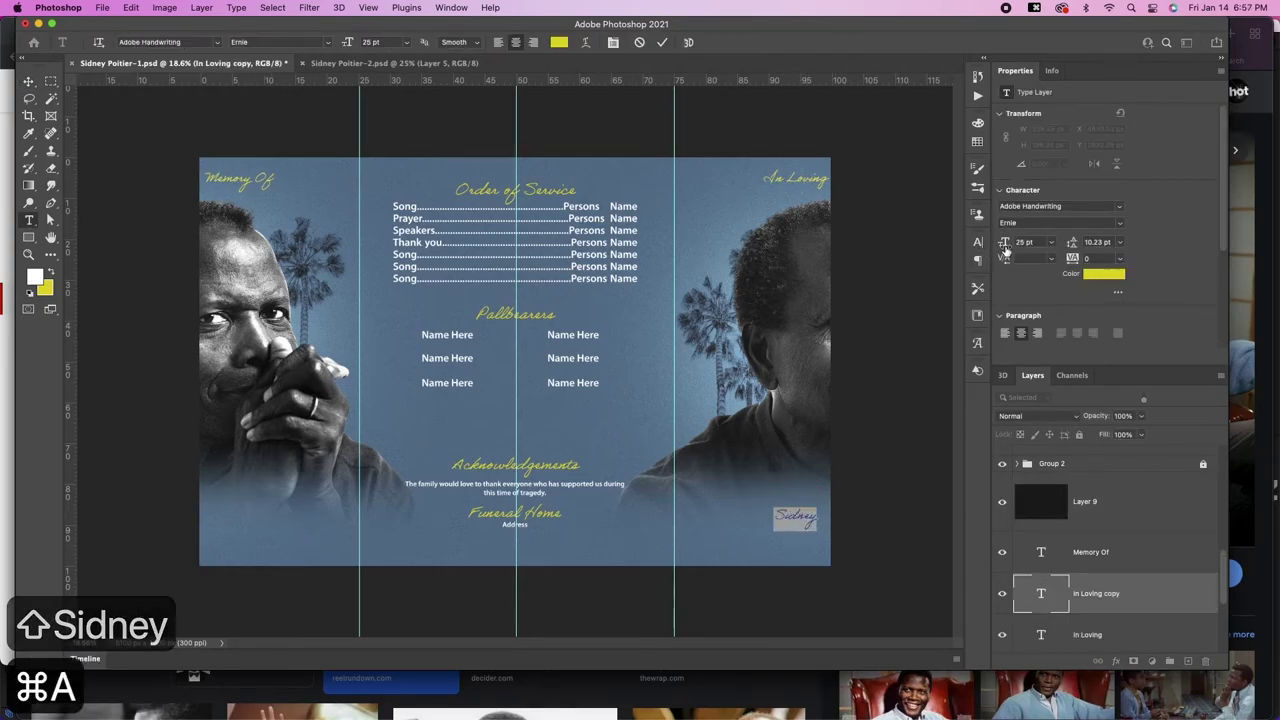
left_click_drag(1004, 244, 1027, 250)
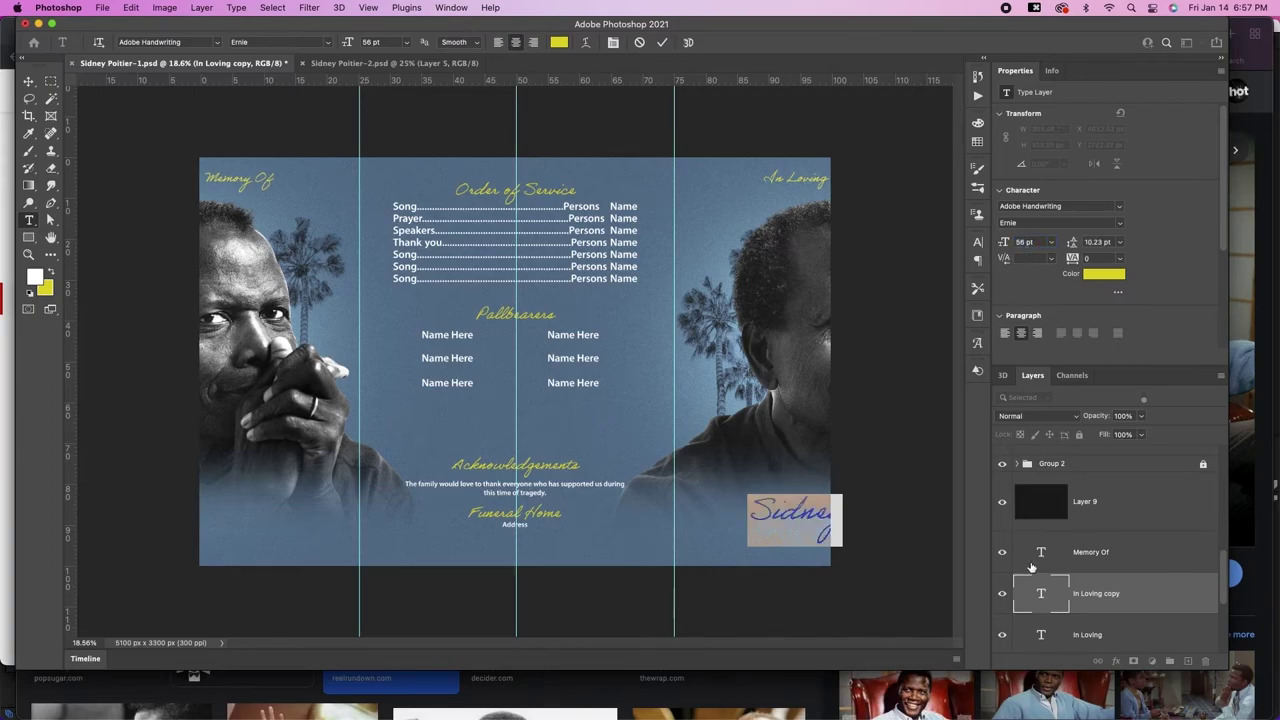
left_click(1041, 603)
Step: Move Sidney fully onto the right panel, duplicate it below the left portrait, and change the copy to read Poitier
key("v")
left_click_drag(858, 480, 270, 497)
key("t")
double_click(253, 505)
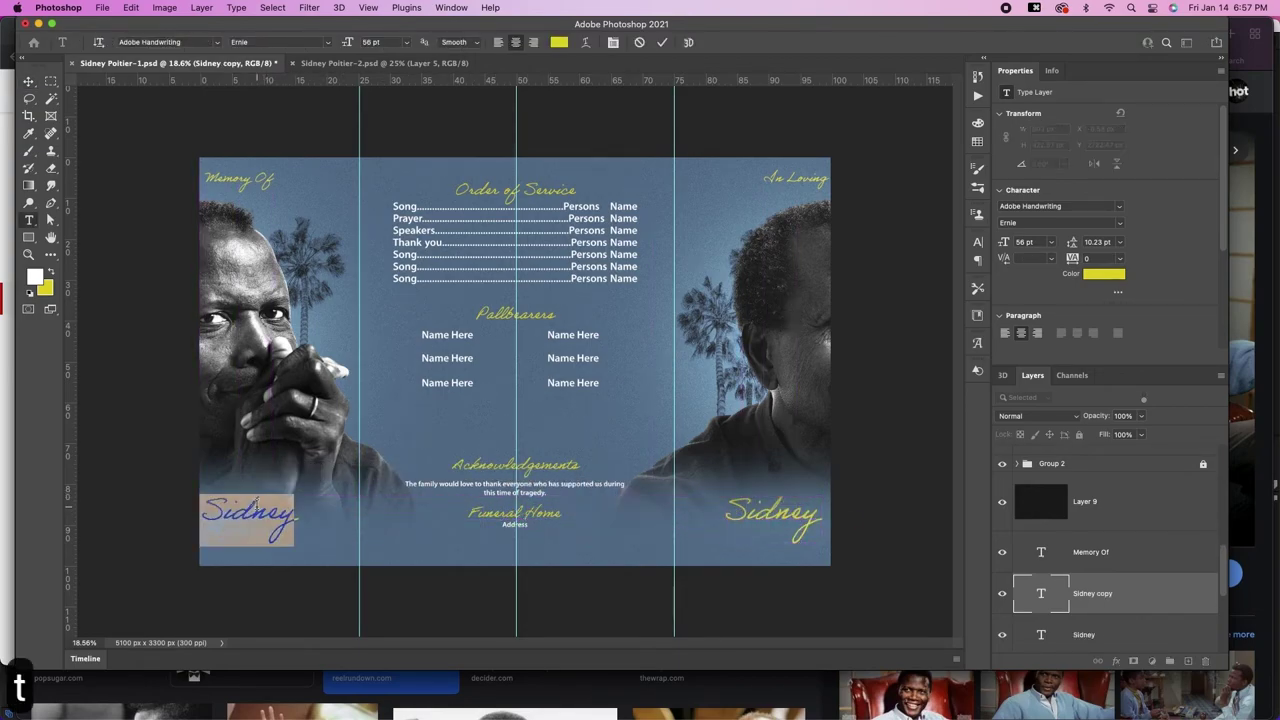
type("Poitier")
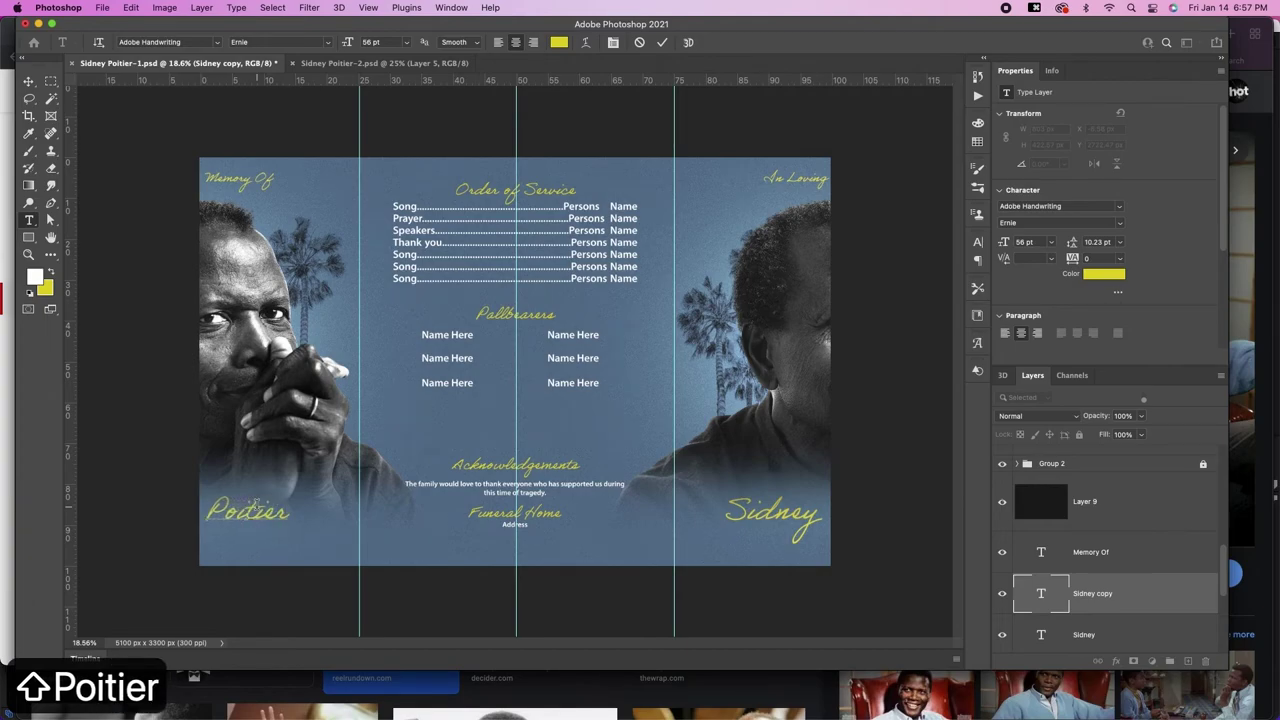
left_click(1030, 595)
key("v")
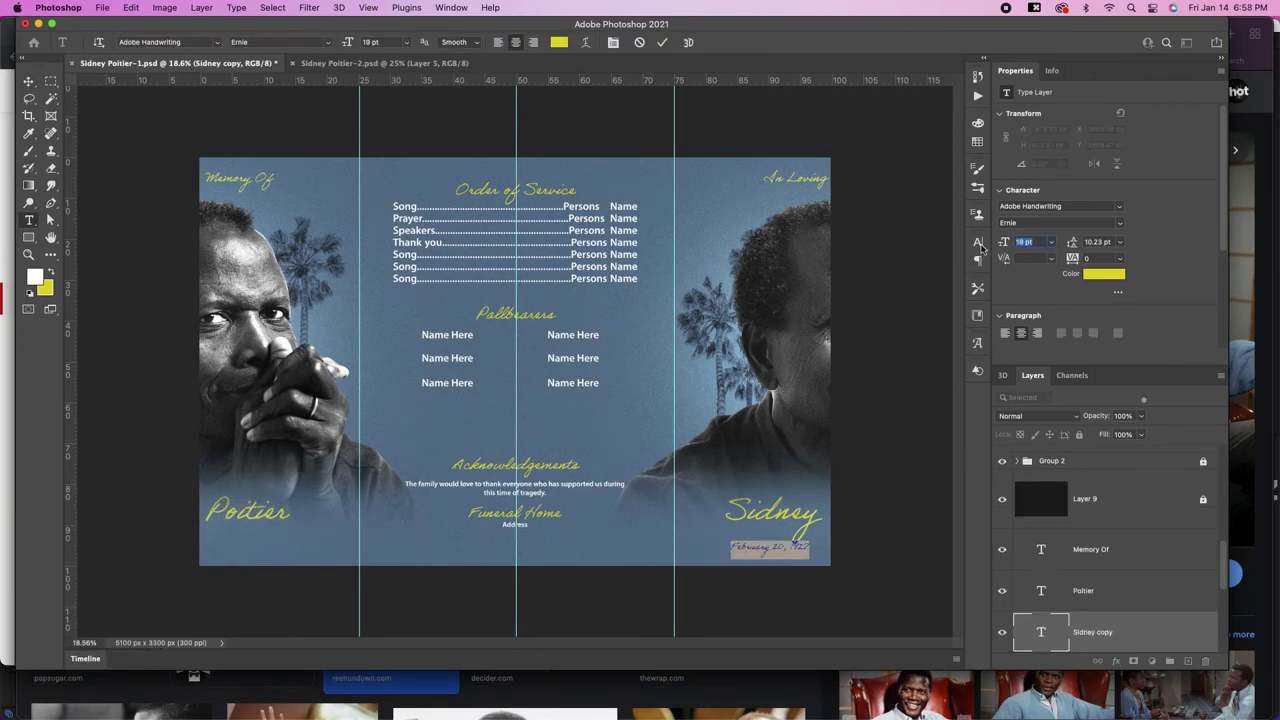
Step: Set the birth date line under Sidney to 20 pt and colour it white, ffffff
type("20")
key("Return")
left_click(1112, 273)
left_click_drag(890, 333, 849, 318)
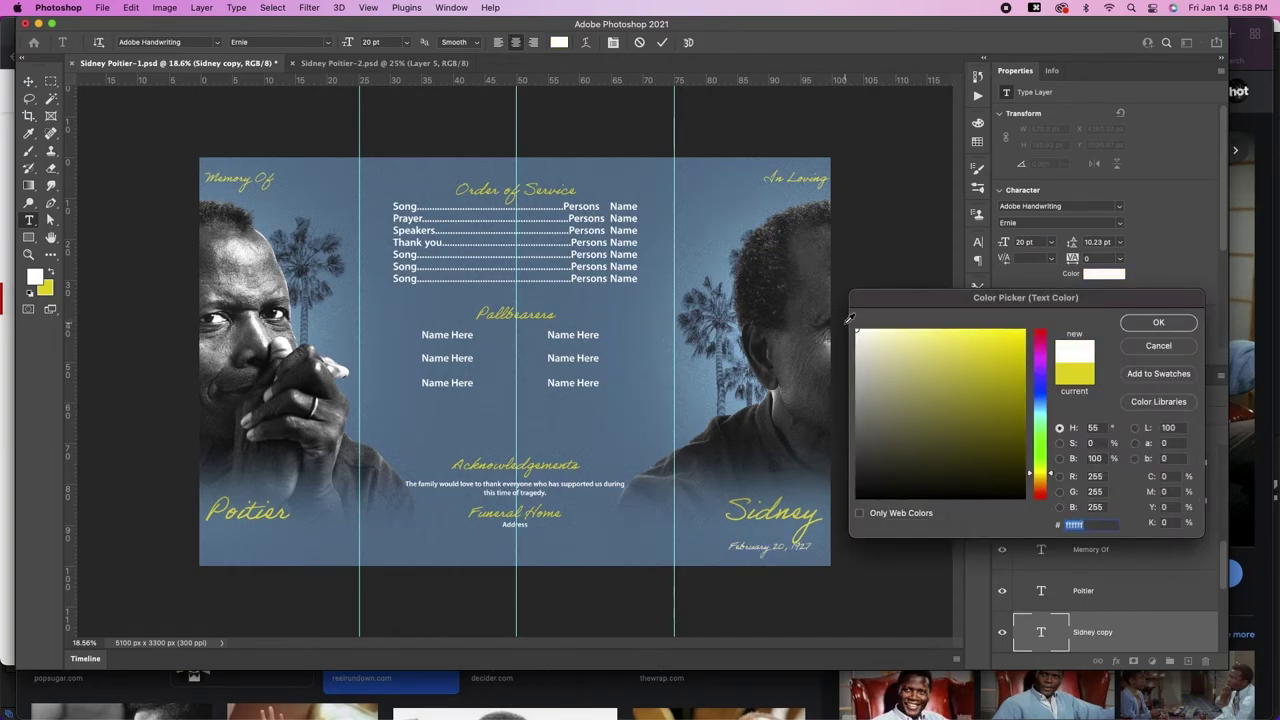
left_click(1157, 323)
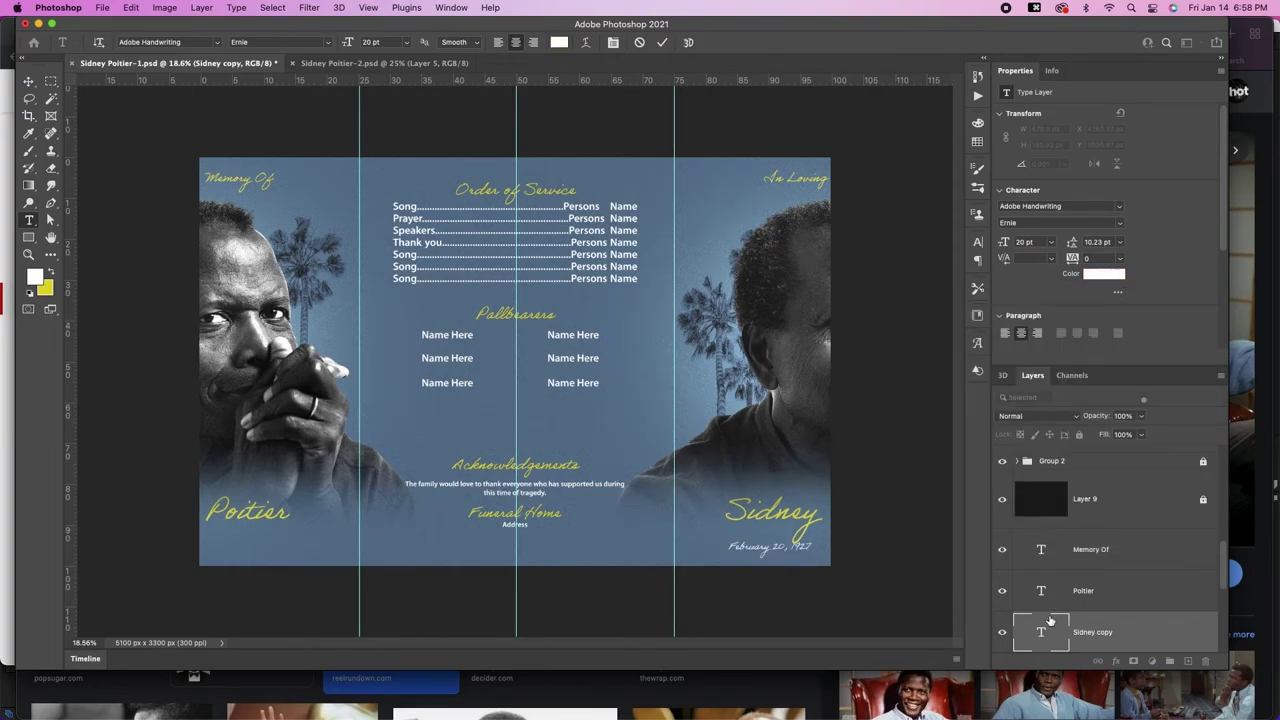
Step: Scale the birth date up to 23.42 pt beneath Sidney, copy it beneath Poitier, and raise both layers above Memory Of
key("super+t")
left_click_drag(737, 547, 240, 558)
key("Return")
key("v")
key("super+bracketright")
key("super+bracketright")
Step: Change the copied date beneath Poitier to read January 6, 2022
double_click(255, 532)
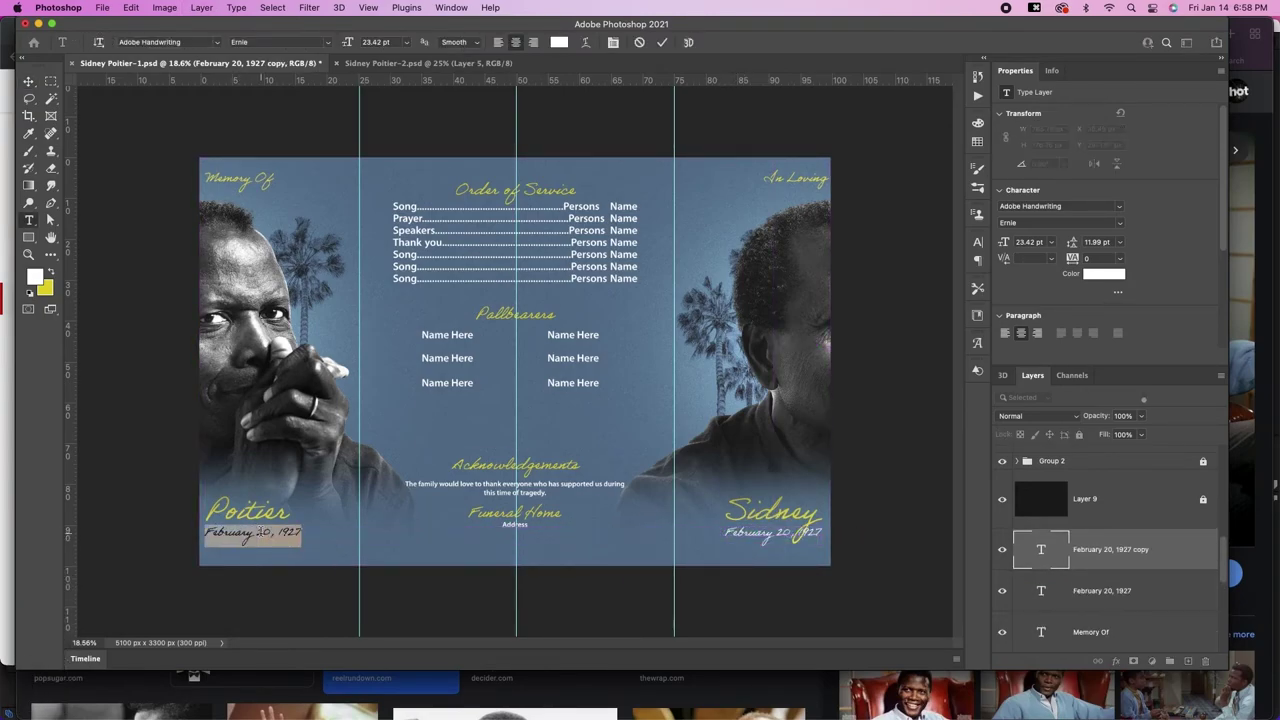
type("January 6")
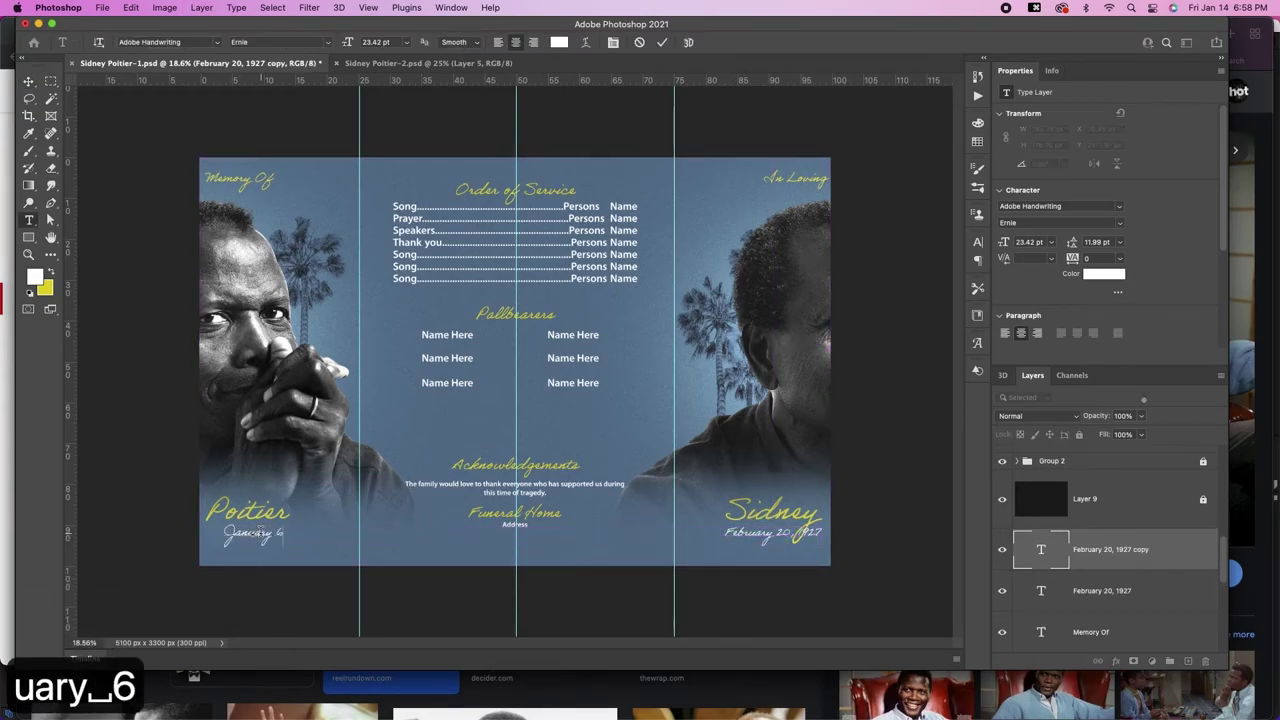
type(", 2022")
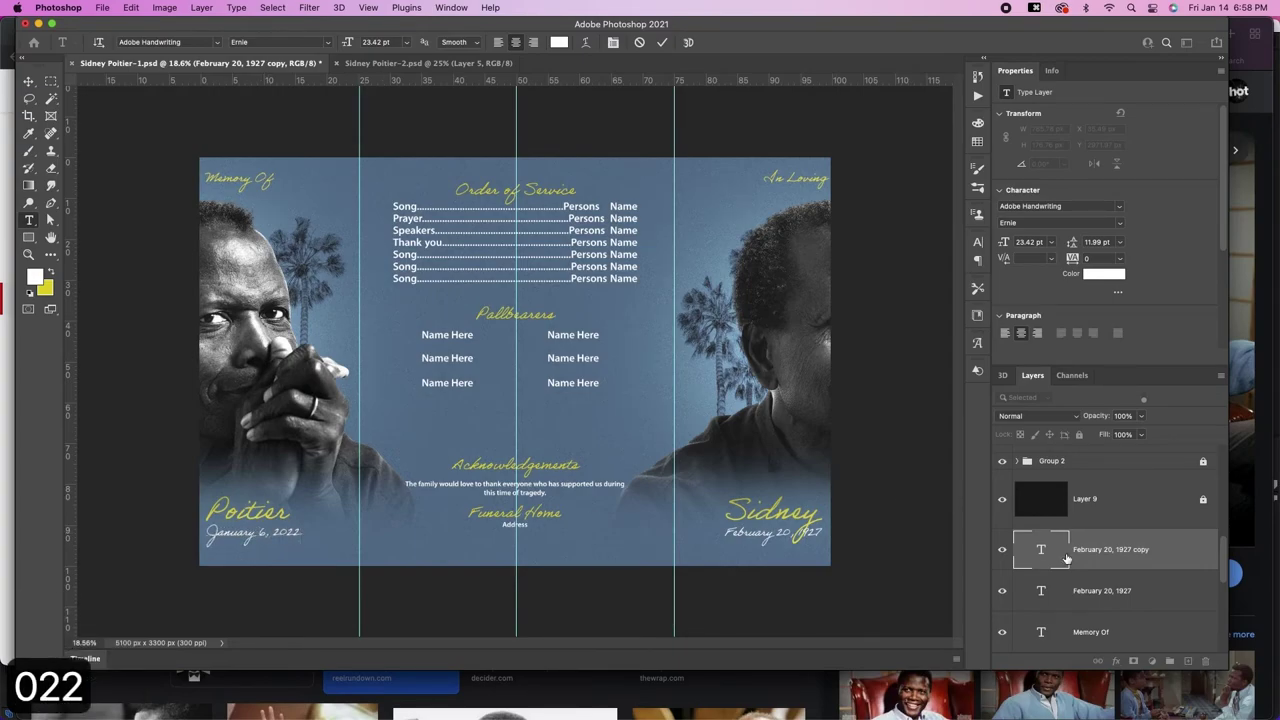
key("super+Return")
Step: Draw a black rectangle behind the birth date and duplicate it behind the January 6, 2022 line
key("v")
scroll(1053, 565, "down", 3)
left_click(1060, 612)
key("d")
key("u")
mouse_move(712, 540)
left_mouse_down()
mouse_move(832, 522)
mouse_move(264, 552)
left_mouse_up()
Step: Move the Name Here rows under Pallbearers closer together
left_click(168, 42)
left_click(124, 113)
key("super+t")
key("Return")
key("v")
key("Left")
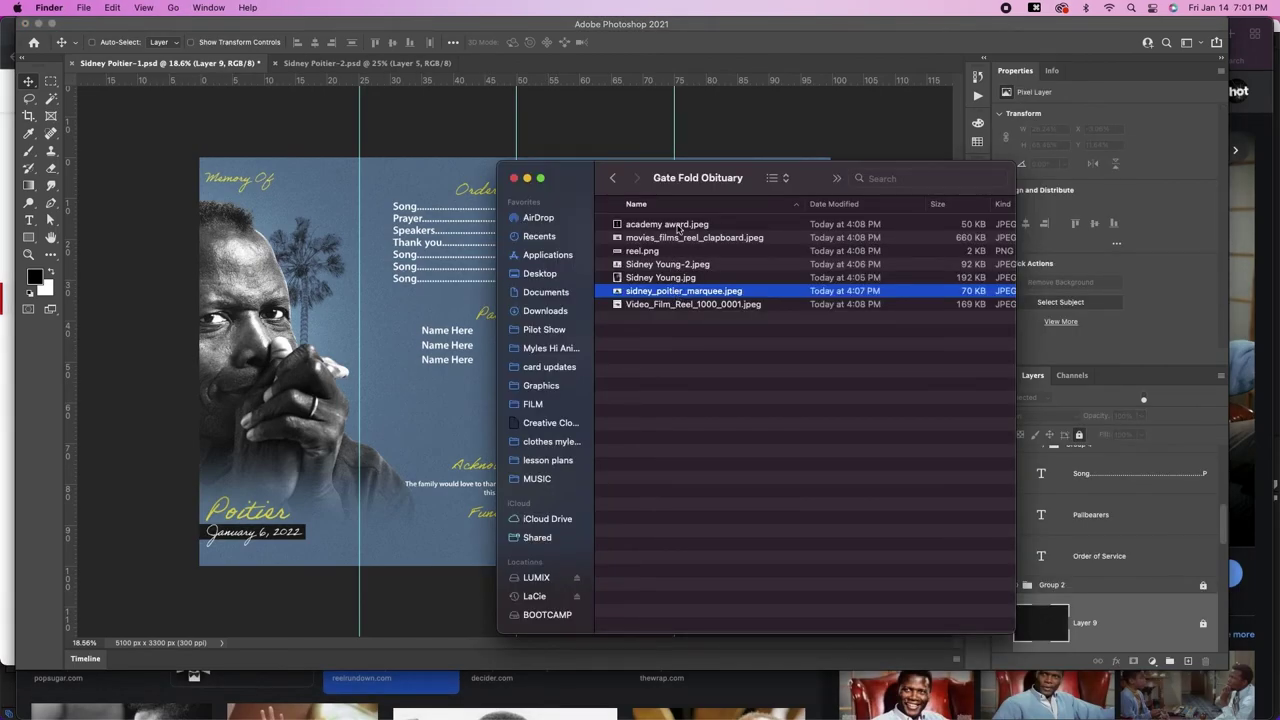
Step: Place academy award.jpeg from the Gate Fold Obituary folder at full page height in the centre of the outside spread
left_click(678, 228)
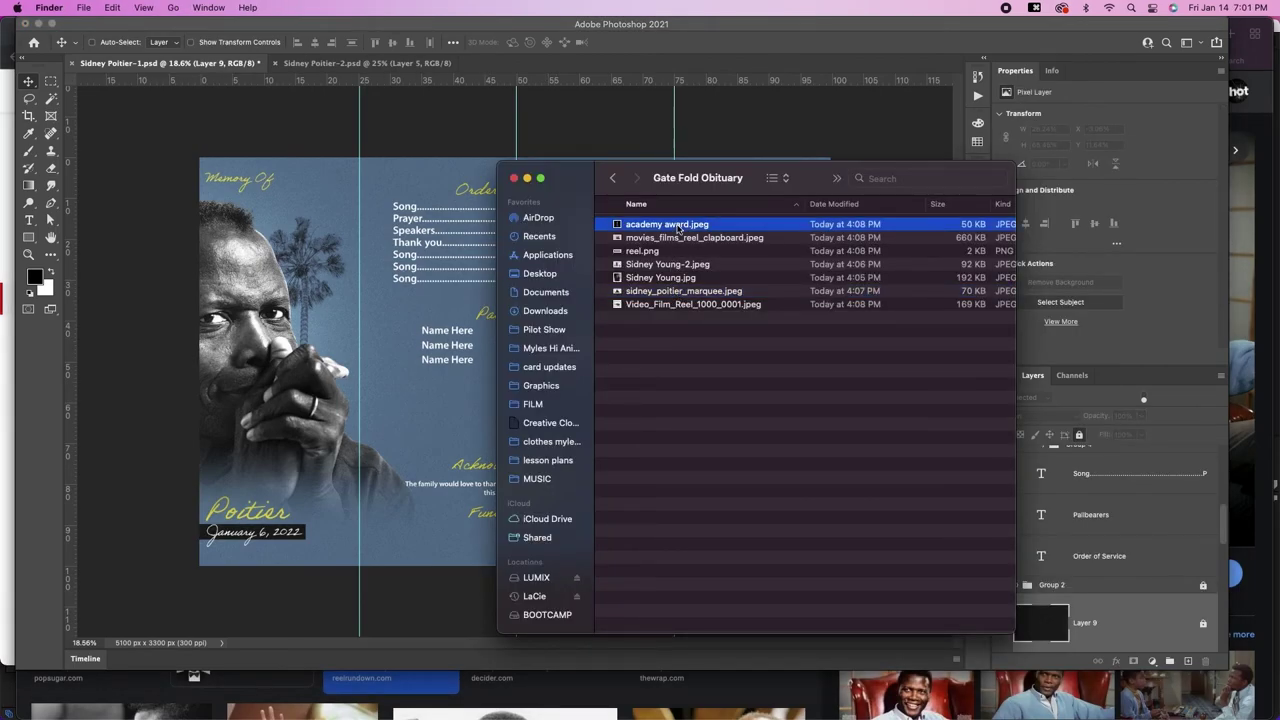
key("space")
key("space")
left_click_drag(678, 228, 455, 284)
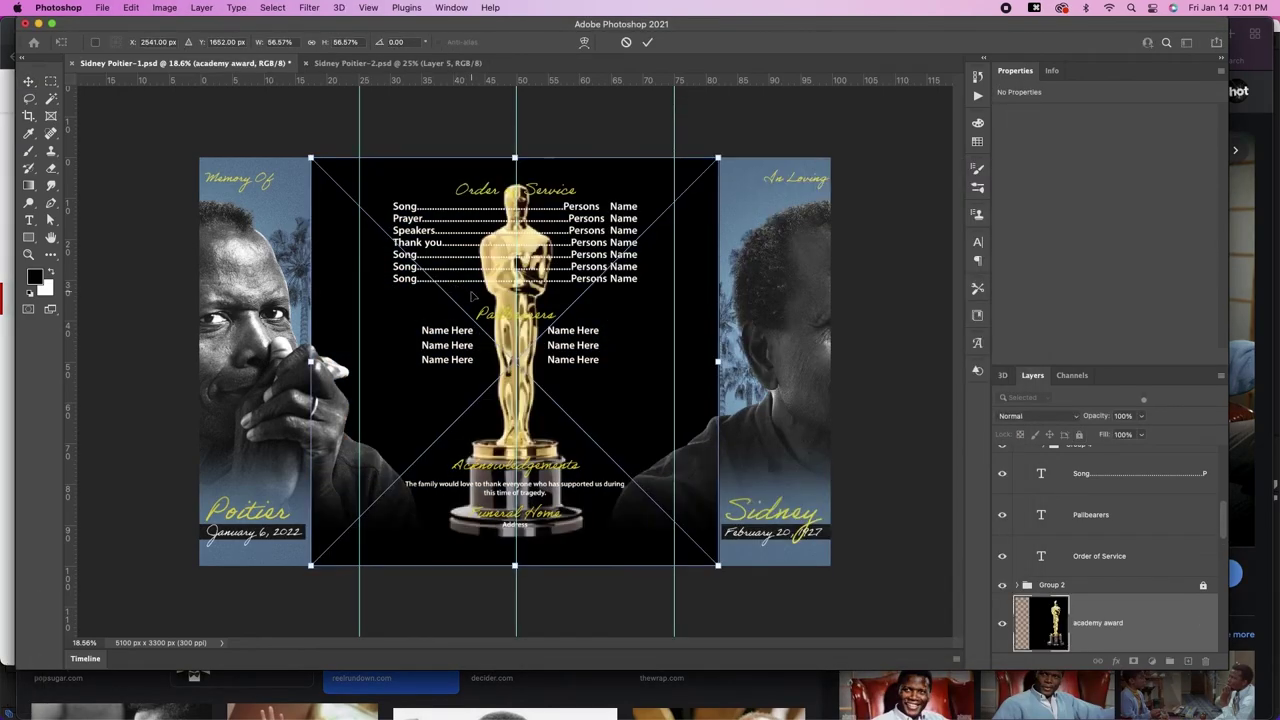
key("Return")
Step: Select the Oscar statue as the subject and mask away its black background
key("w")
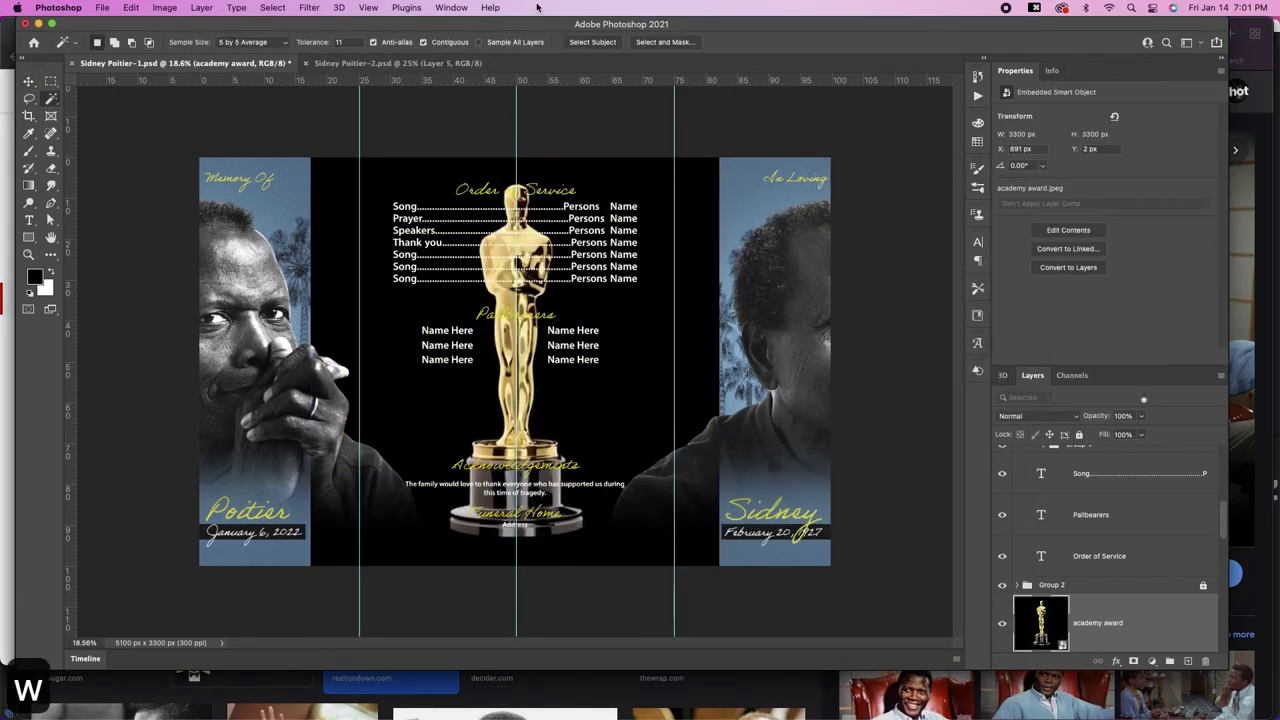
left_click(585, 42)
left_click(1133, 661)
key("v")
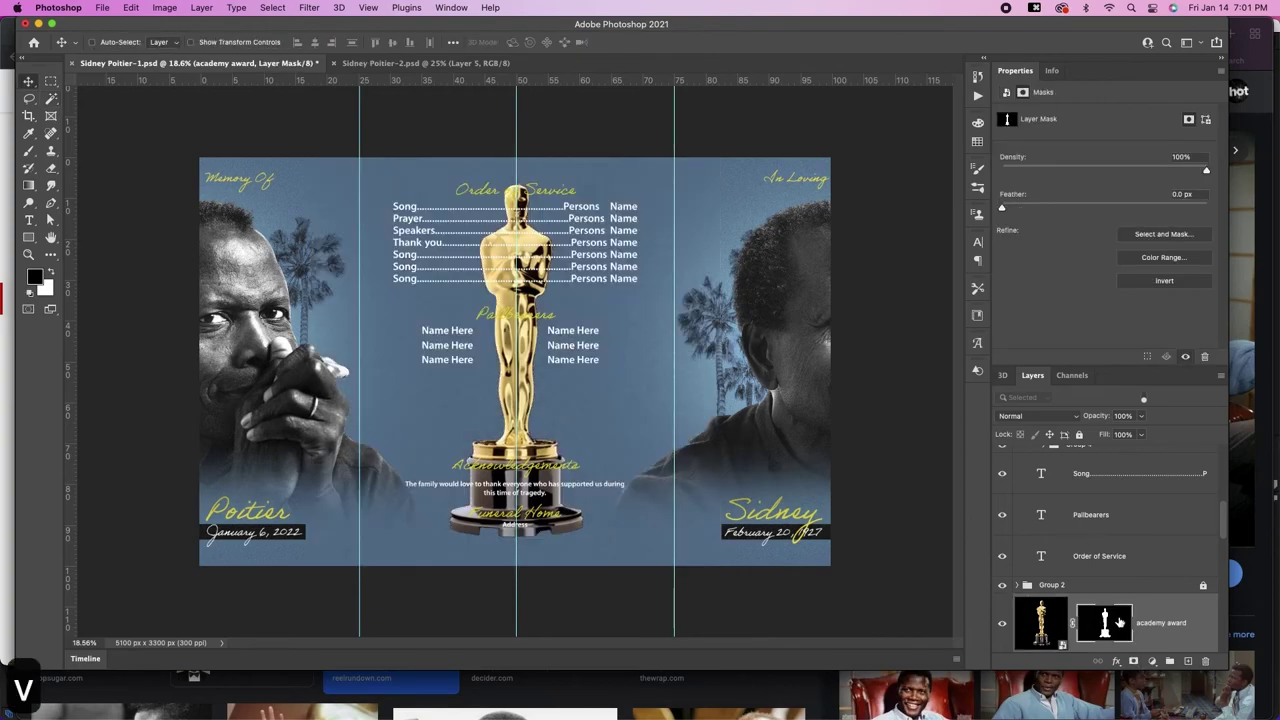
Step: Set the academy award layer's blend mode to Screen and lower its opacity to about 43%
left_click(1041, 622)
left_click(1056, 417)
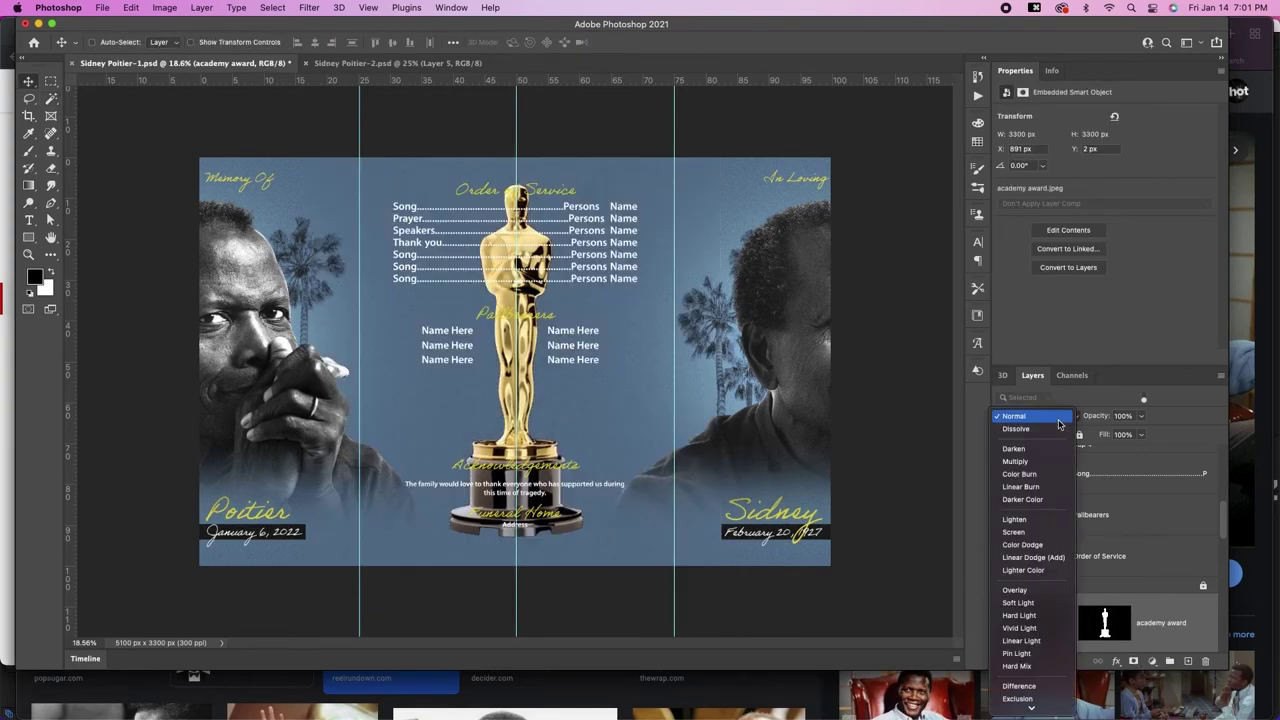
left_click(1033, 535)
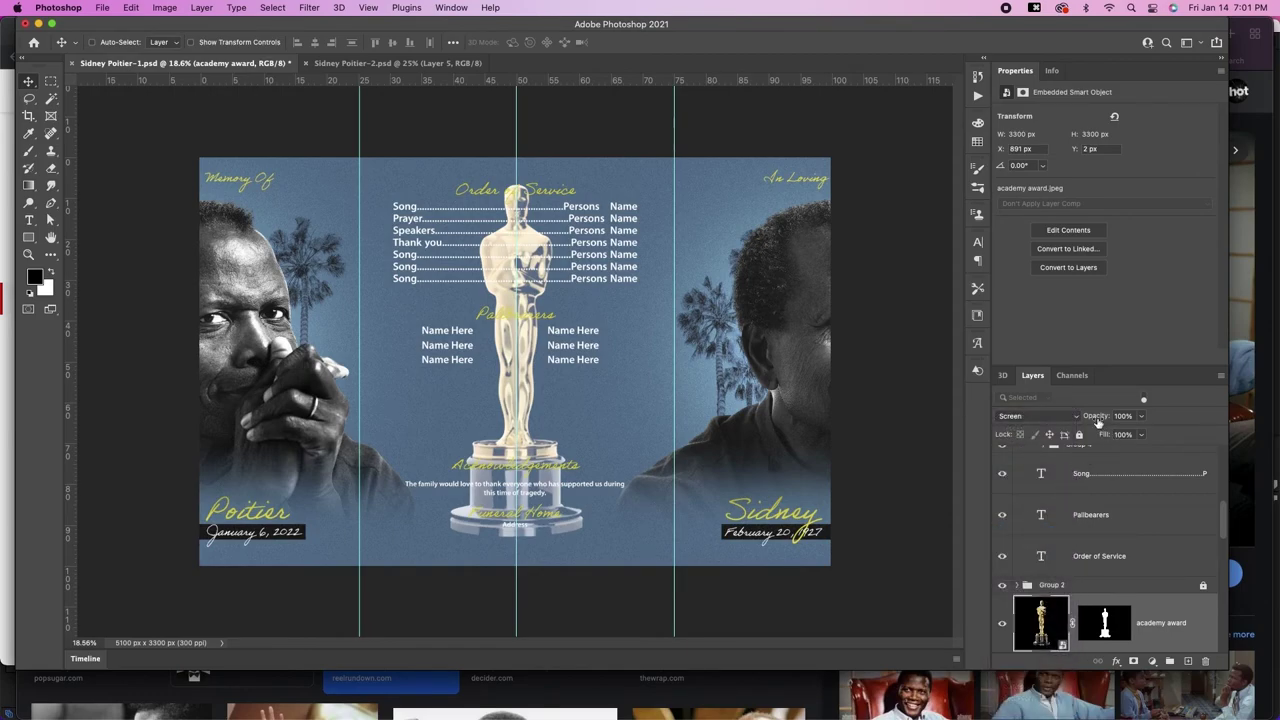
left_click_drag(1100, 418, 1059, 422)
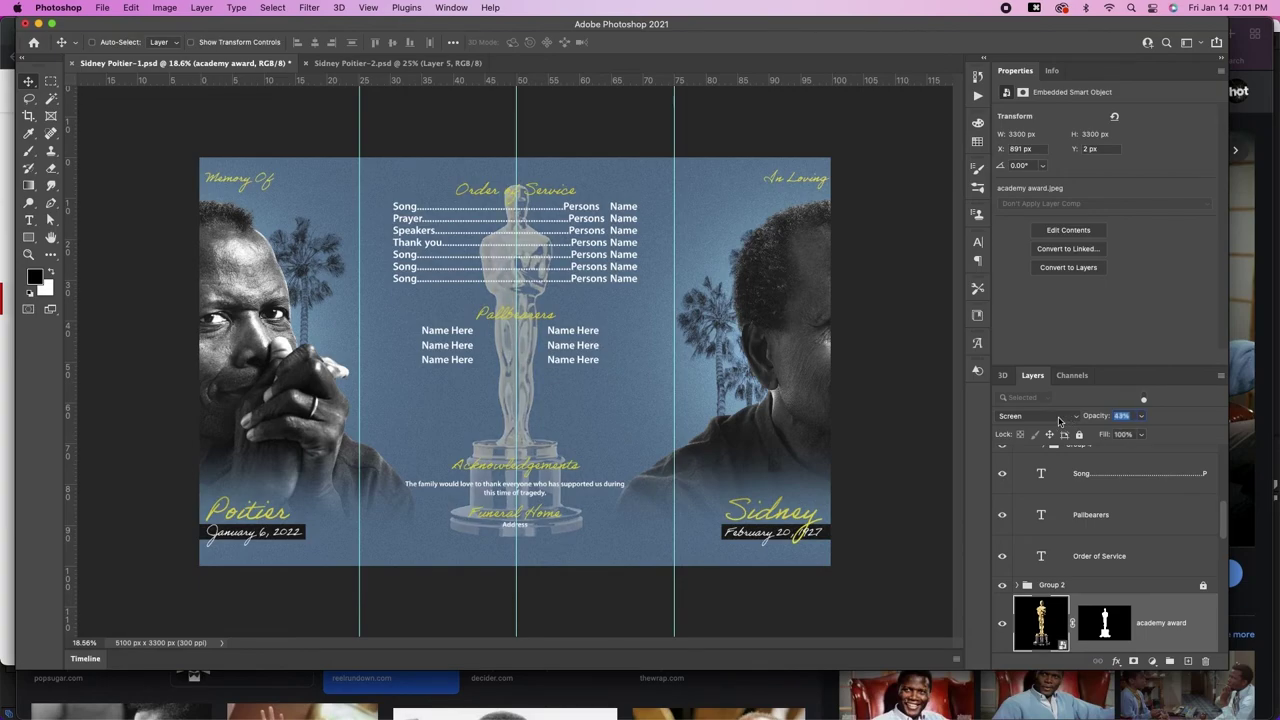
Step: Copy the photo film reel from Sidney Poitier-2.psd into the outside spread and scale it to span the two outer guides above Acknowledgements
key("ctrl+Tab")
left_click_drag(1094, 527, 520, 420)
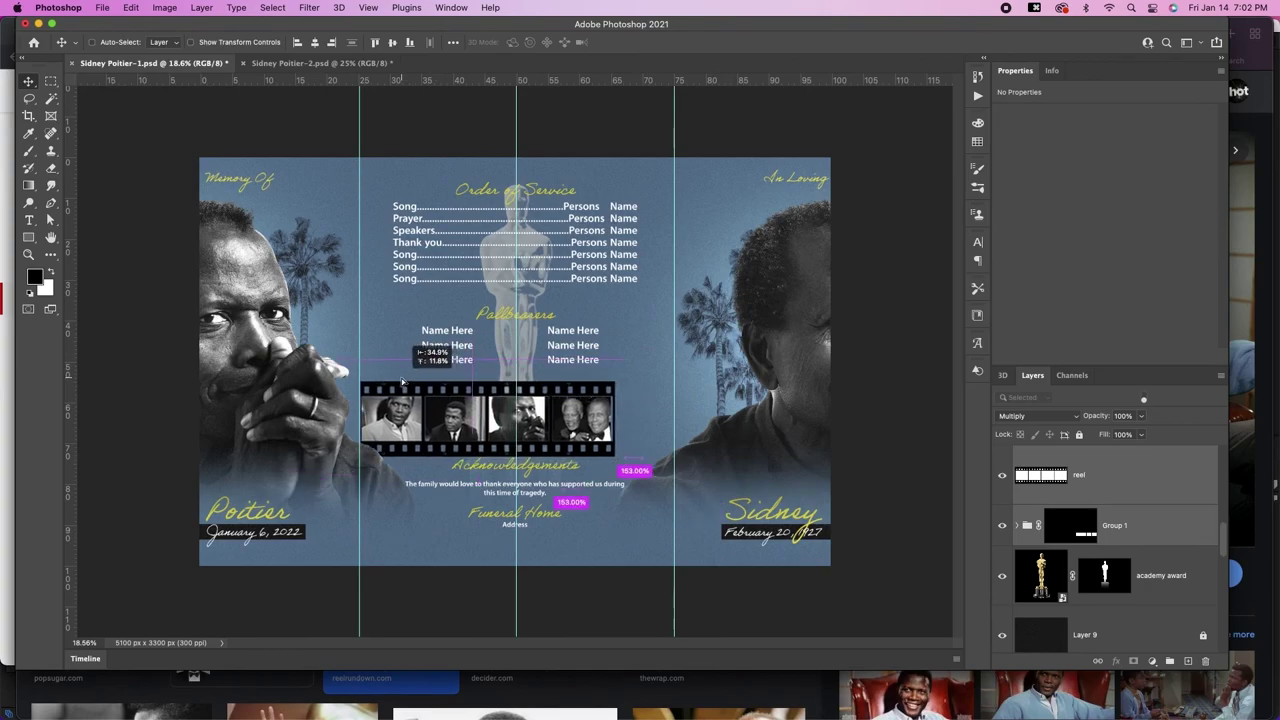
key("ctrl+t")
left_click_drag(683, 433, 688, 424)
key("ctrl+t")
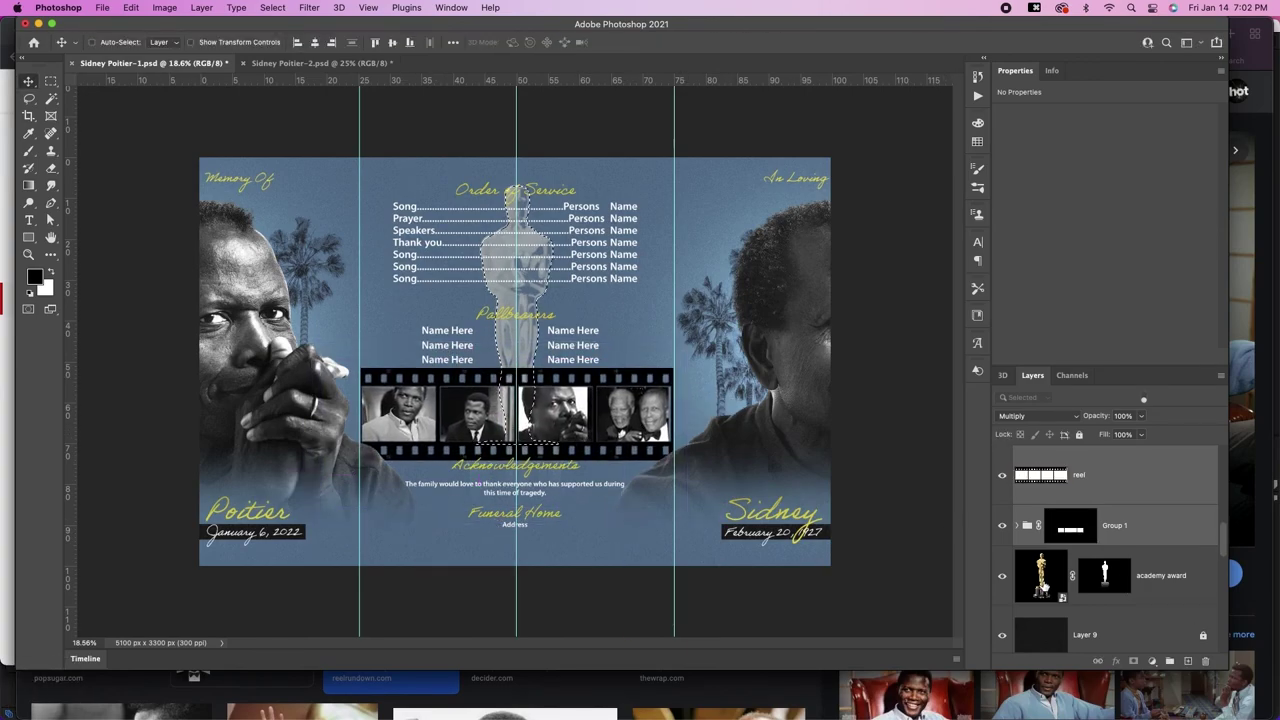
Step: Mask the statue's silhouette out of the reel layer and its photo group, using inverted masks so the statue shows through
key("ctrl+z")
key("ctrl+z")
key("ctrl+shift+z")
key("ctrl+i")
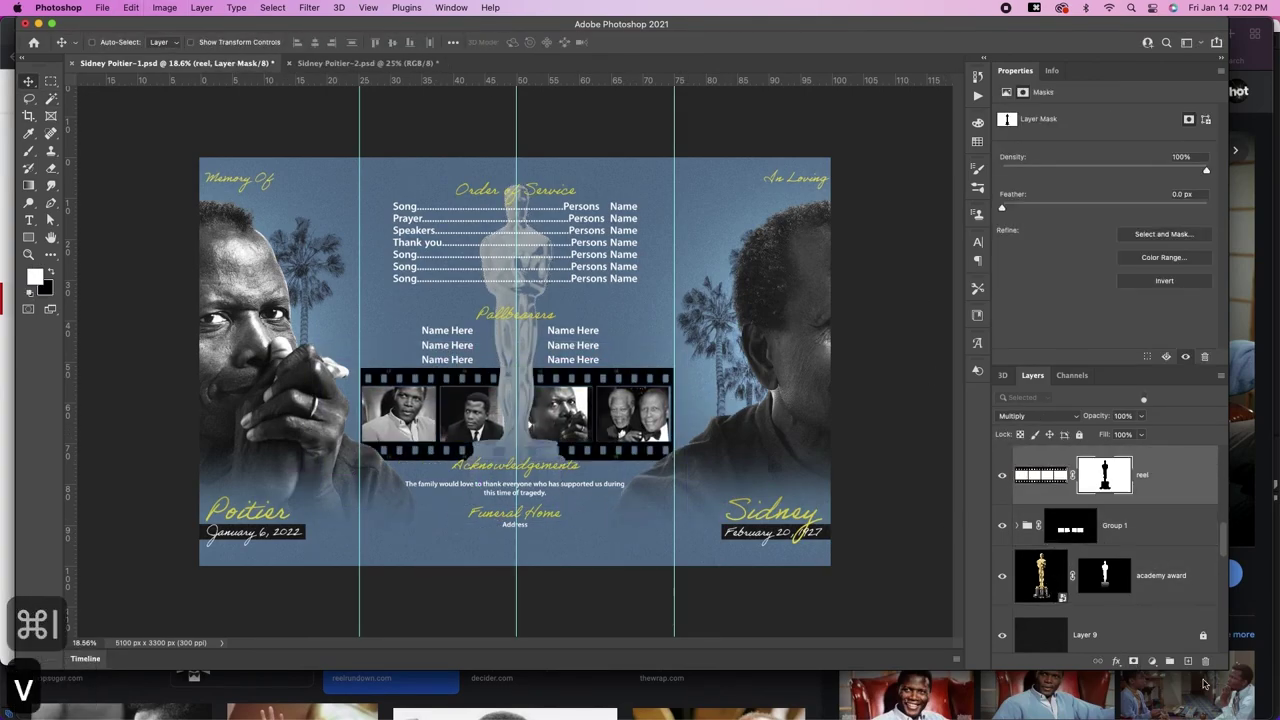
Step: Group the film strip layers as Reel and set the group's blend mode to Screen
left_click(1019, 526)
key("ctrl+g")
left_click(1030, 415)
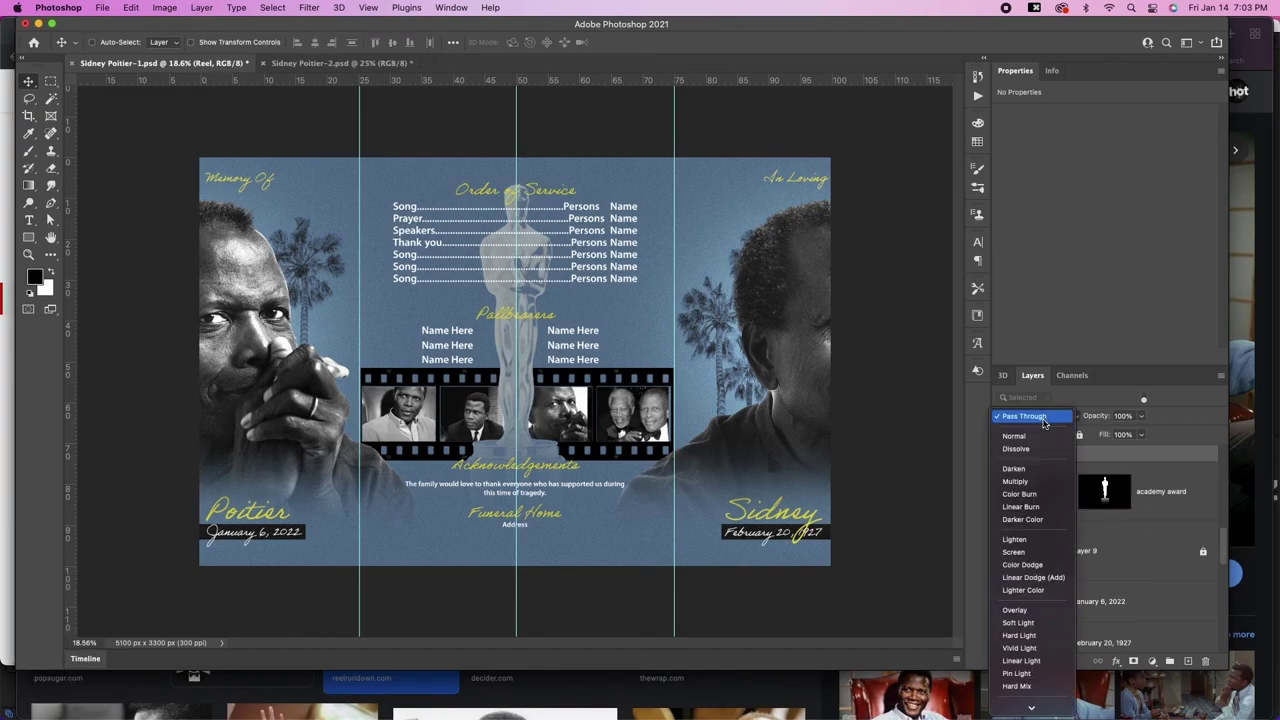
left_click(1016, 552)
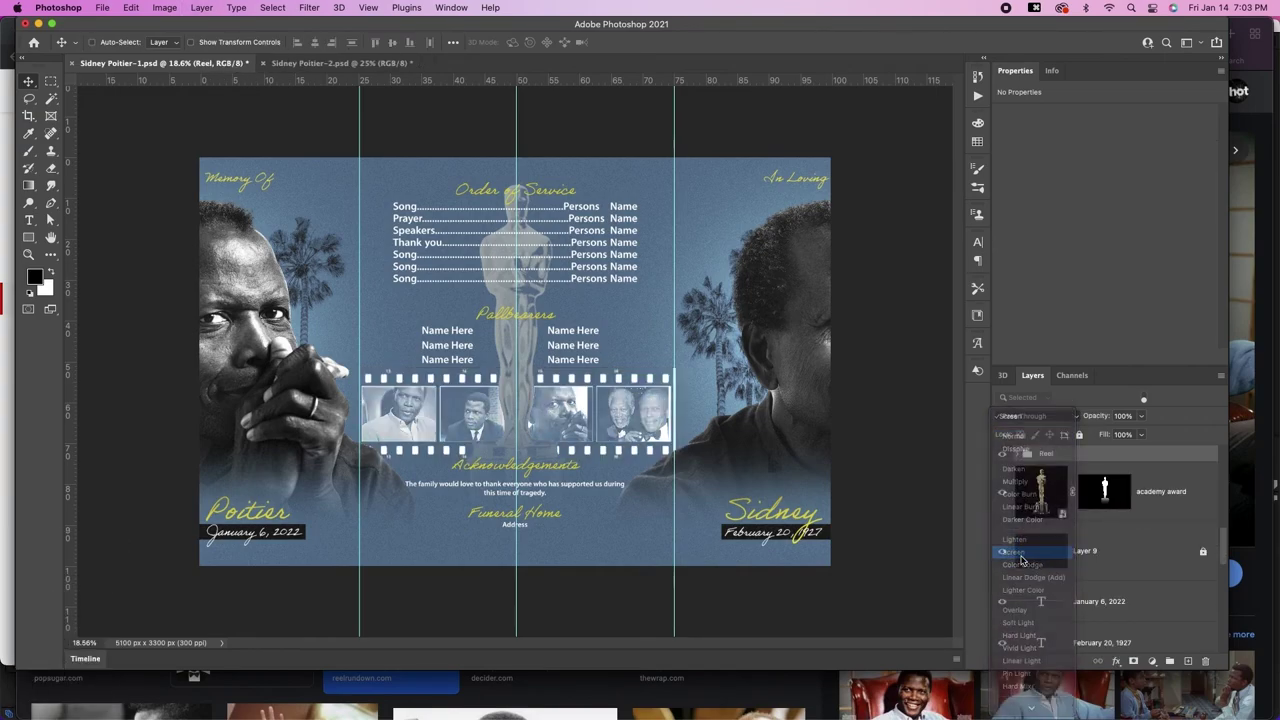